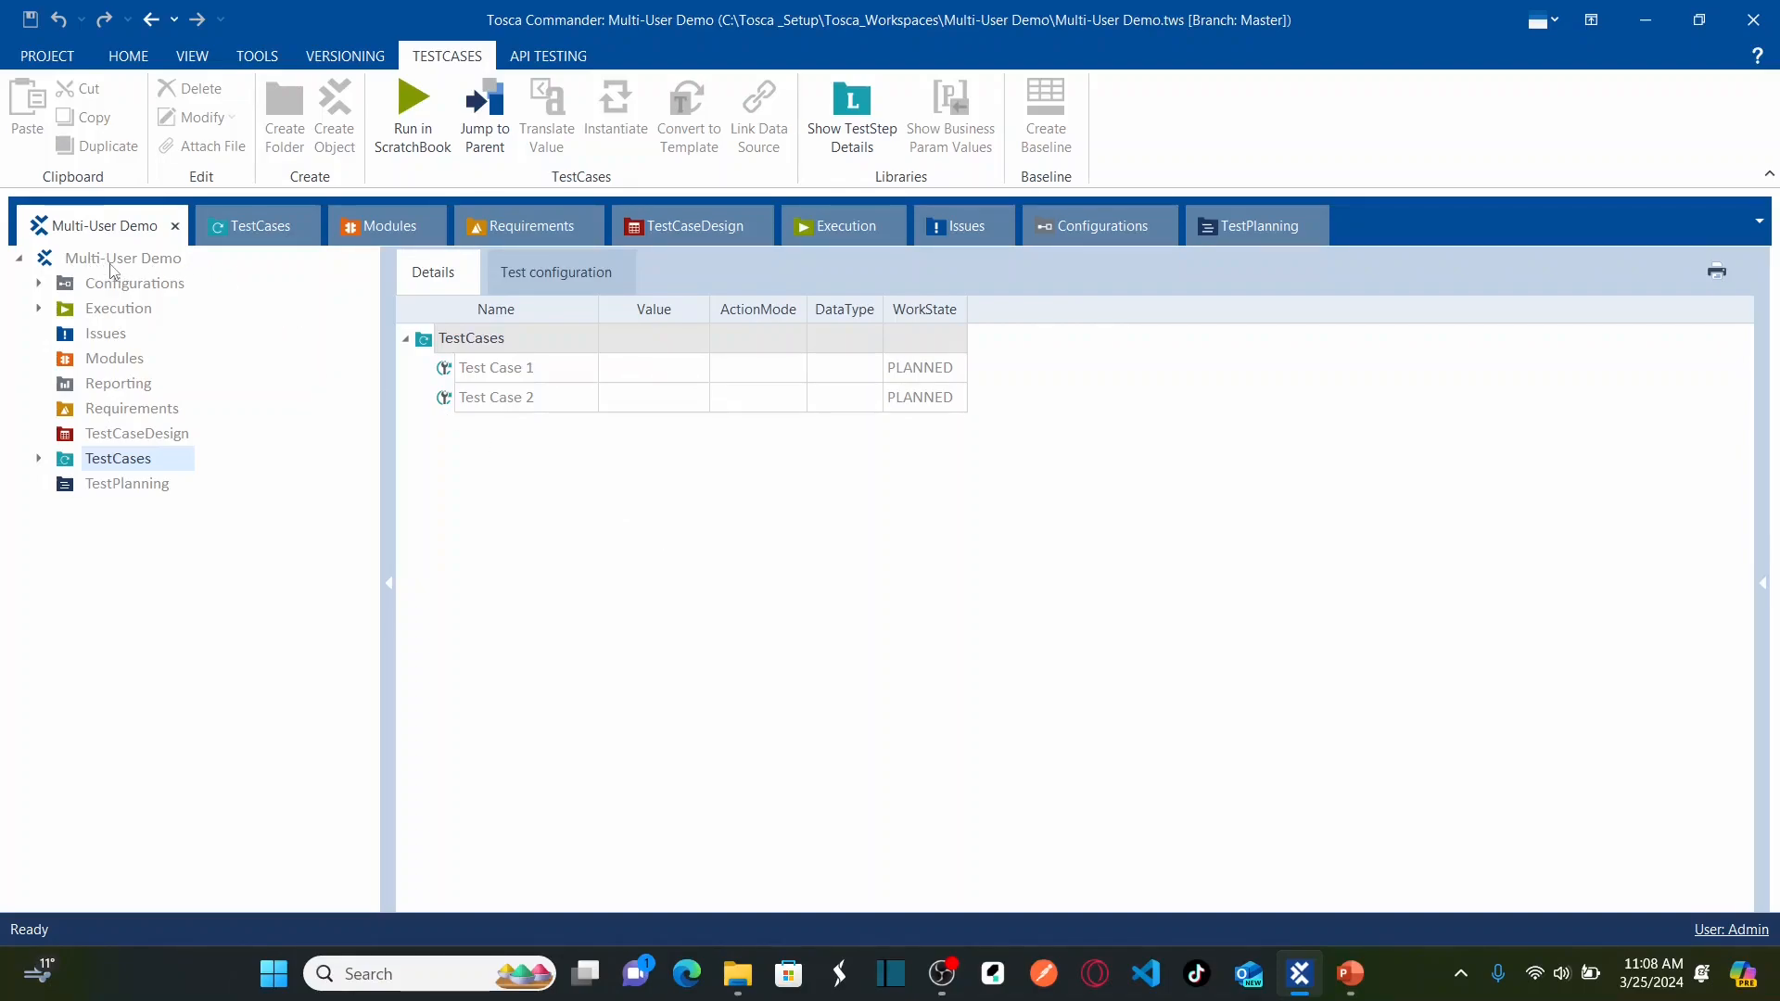
Step: Show the user management of the Multi-User Demo project
mouse_move(105, 270)
left_click(105, 260)
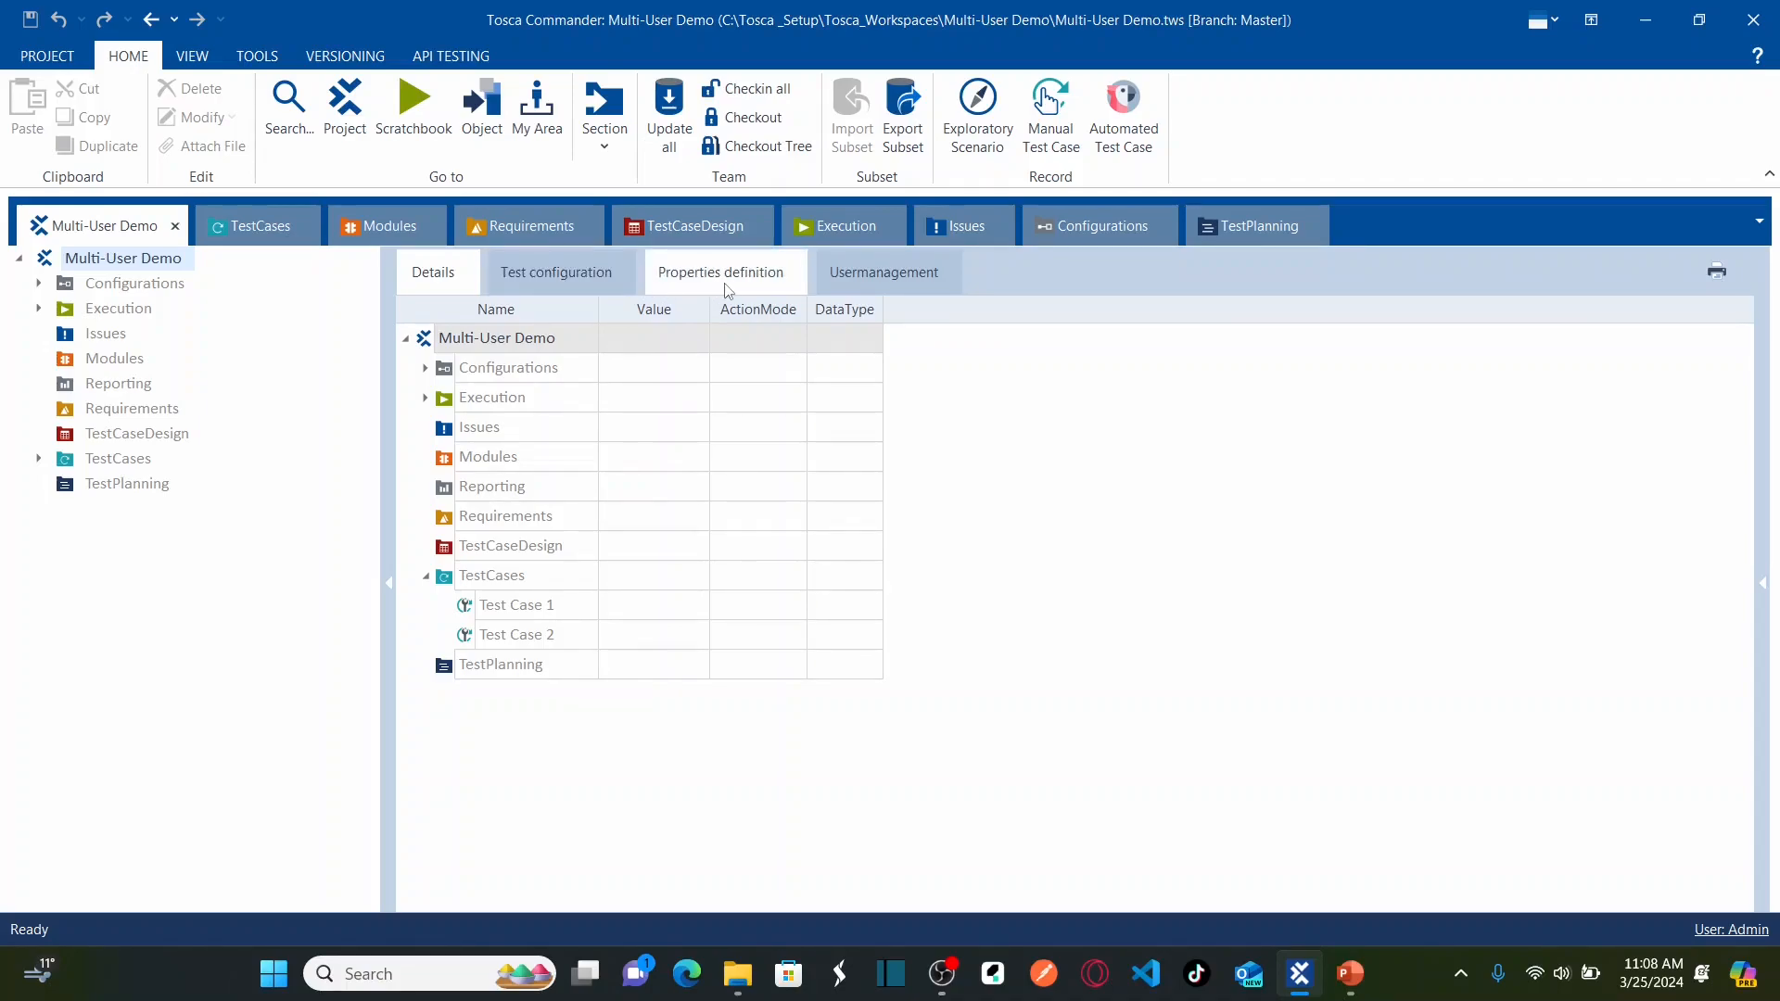
left_click(917, 276)
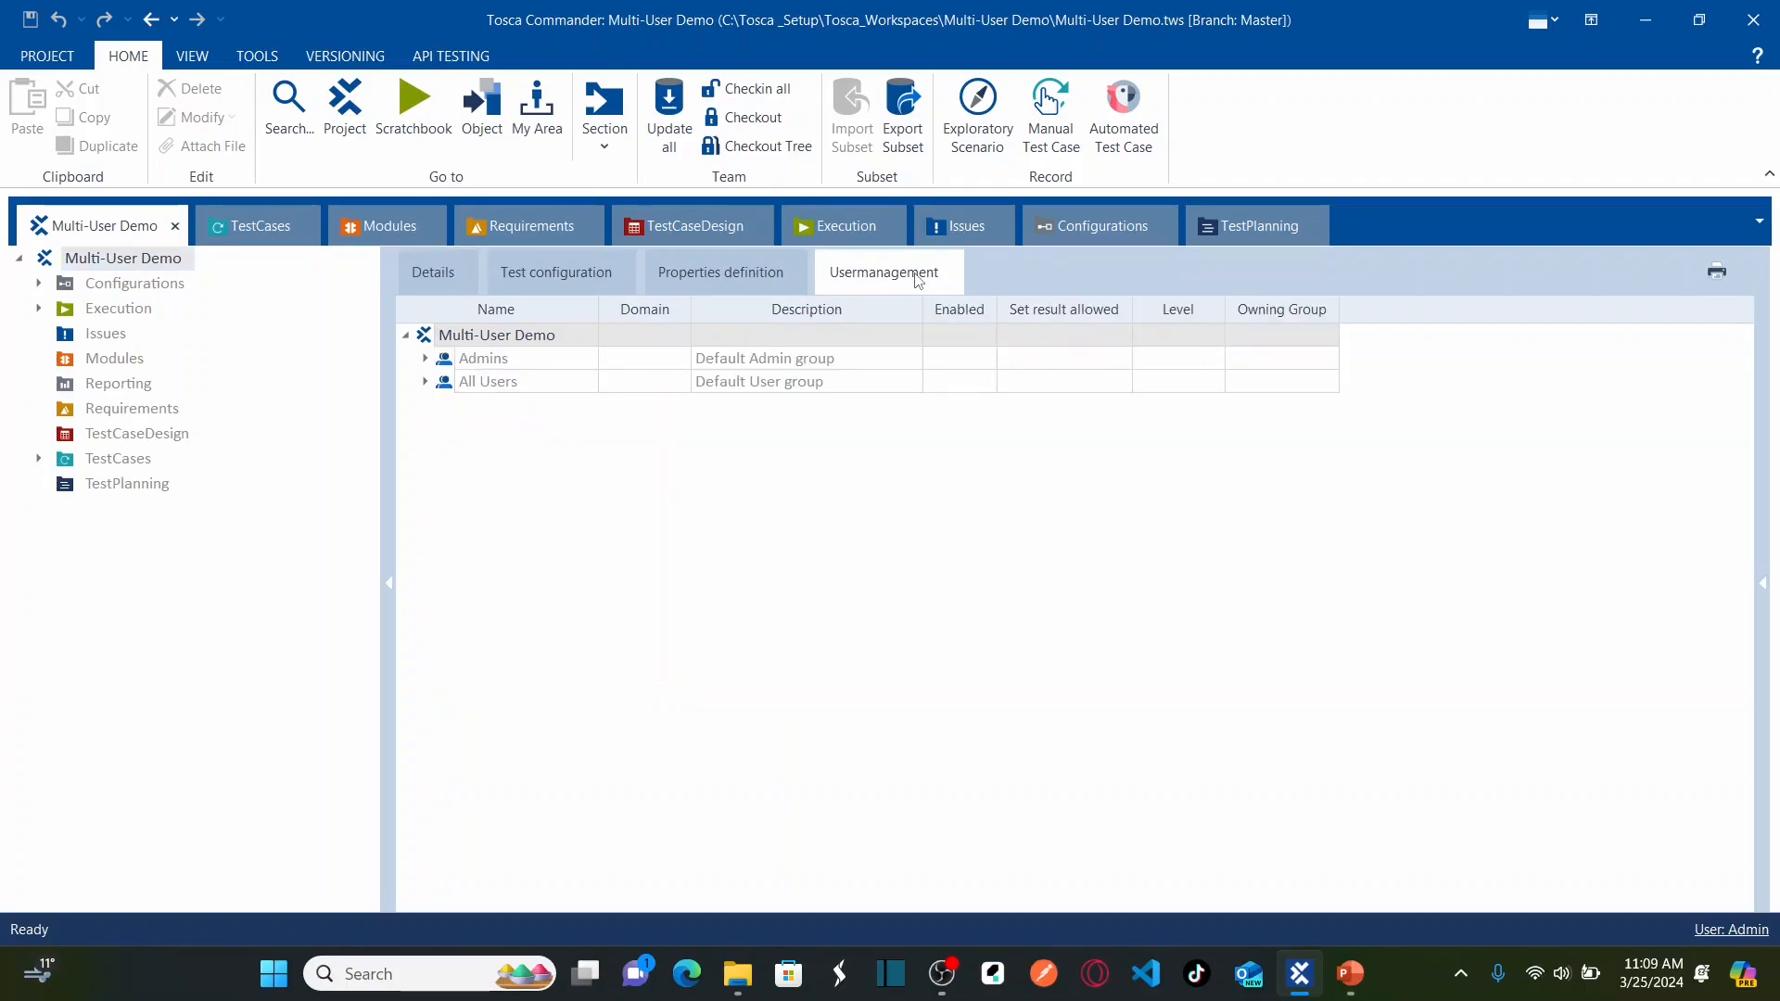
Step: Examine which users belong to the default Admins and All Users groups
left_click(426, 359)
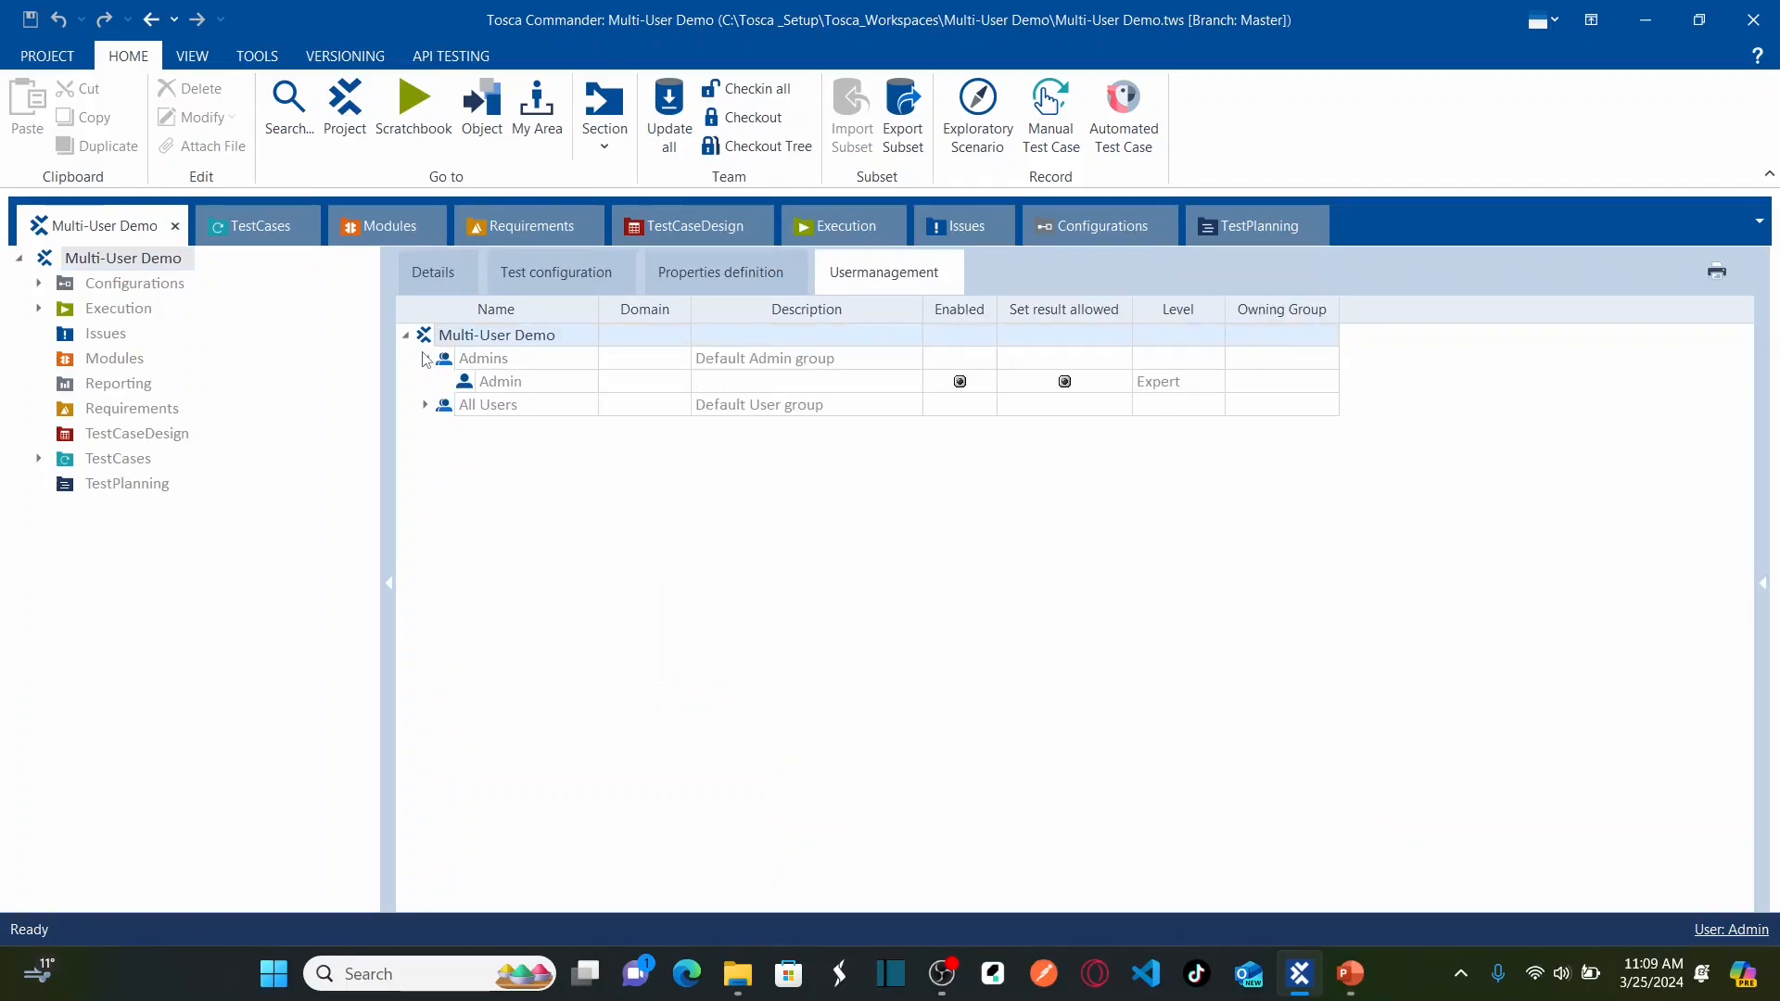
left_click(426, 408)
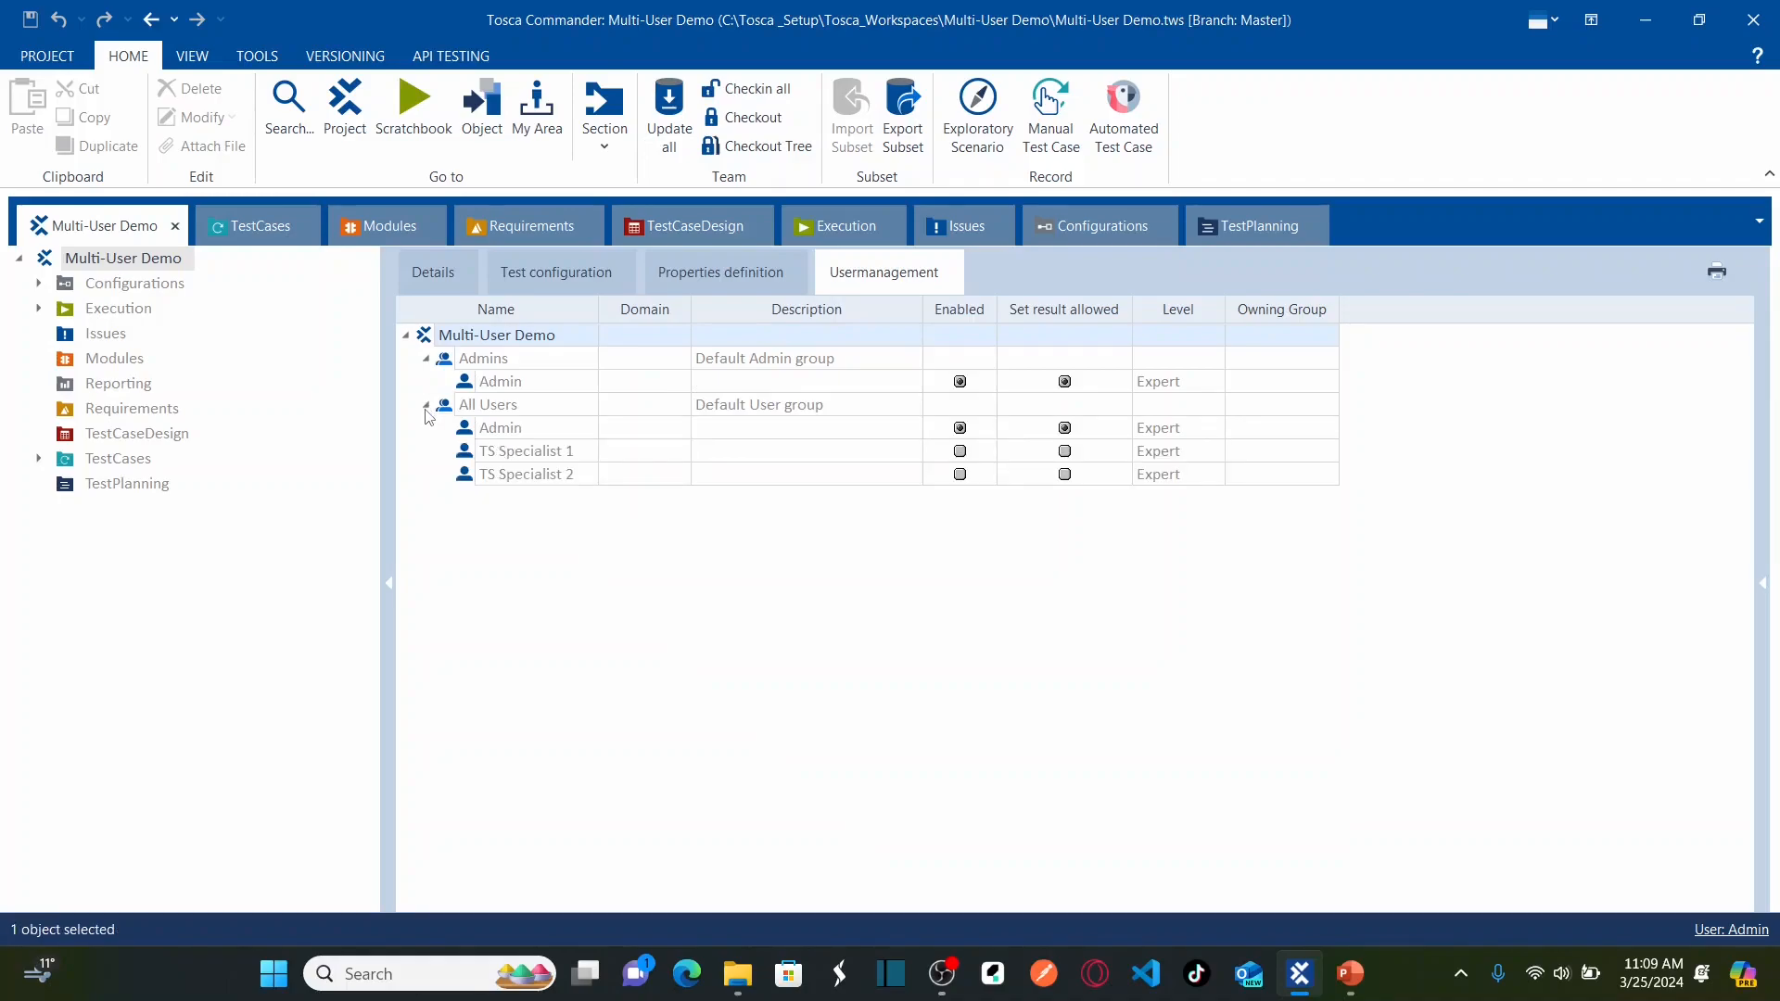
left_click(426, 361)
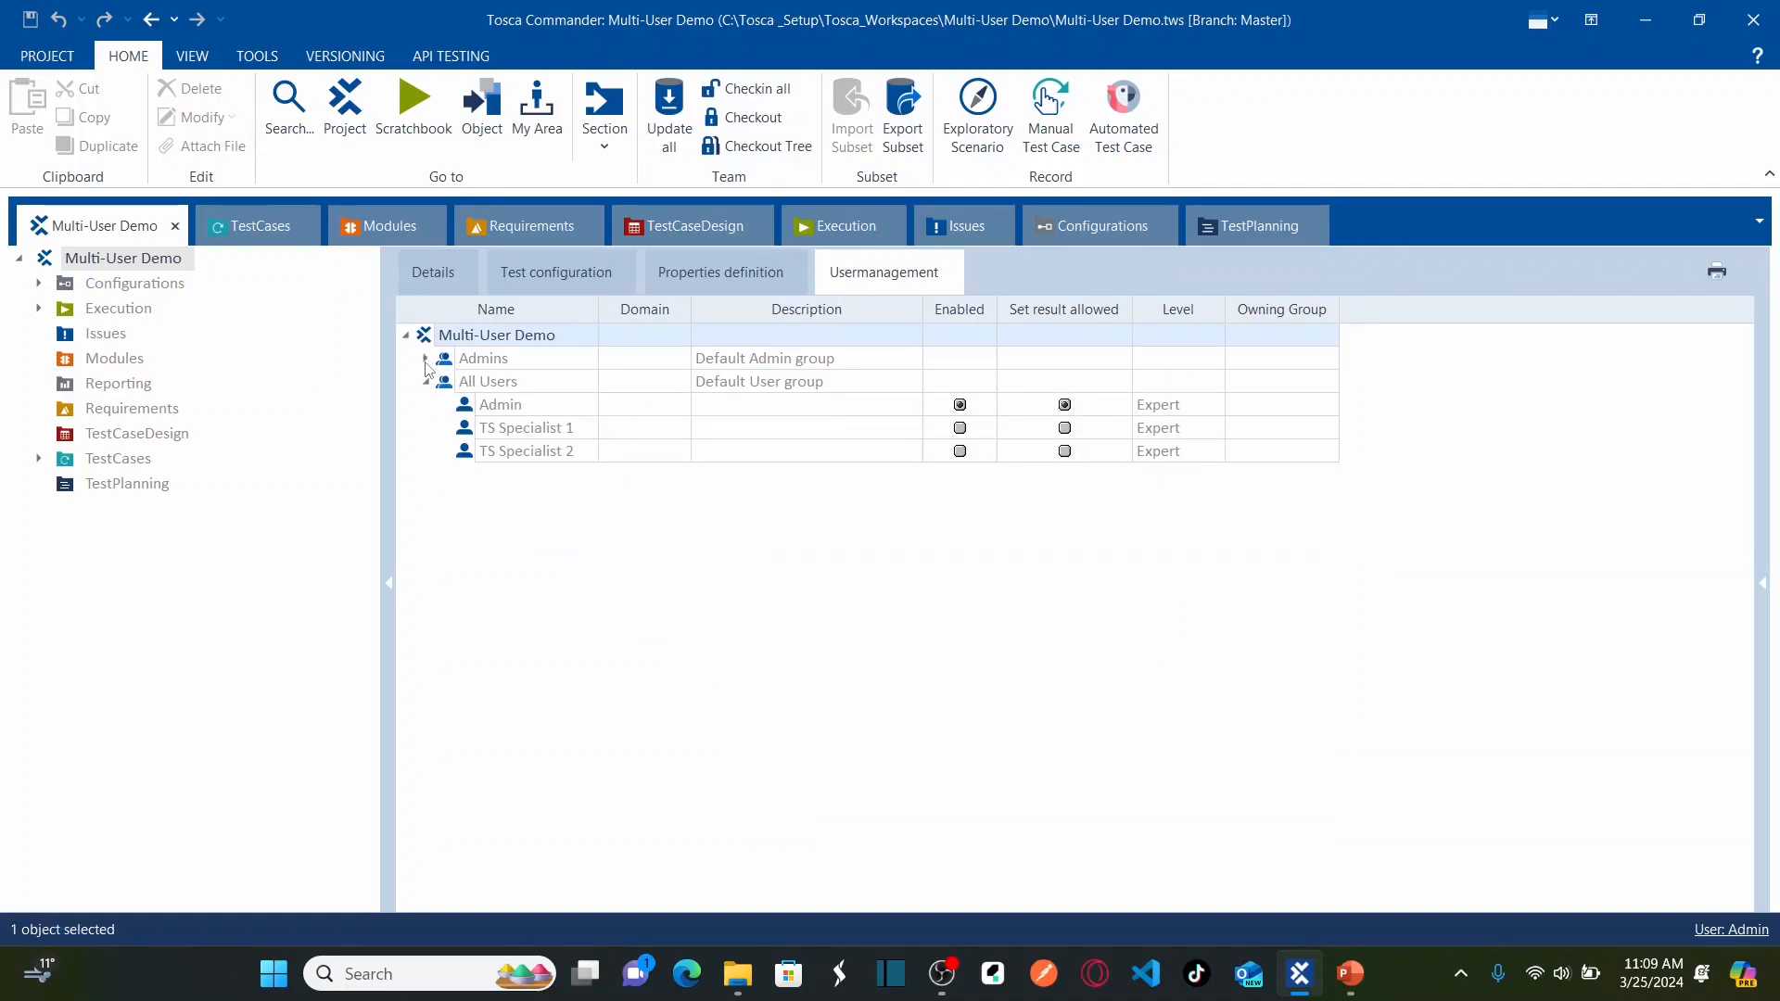
left_click(426, 381)
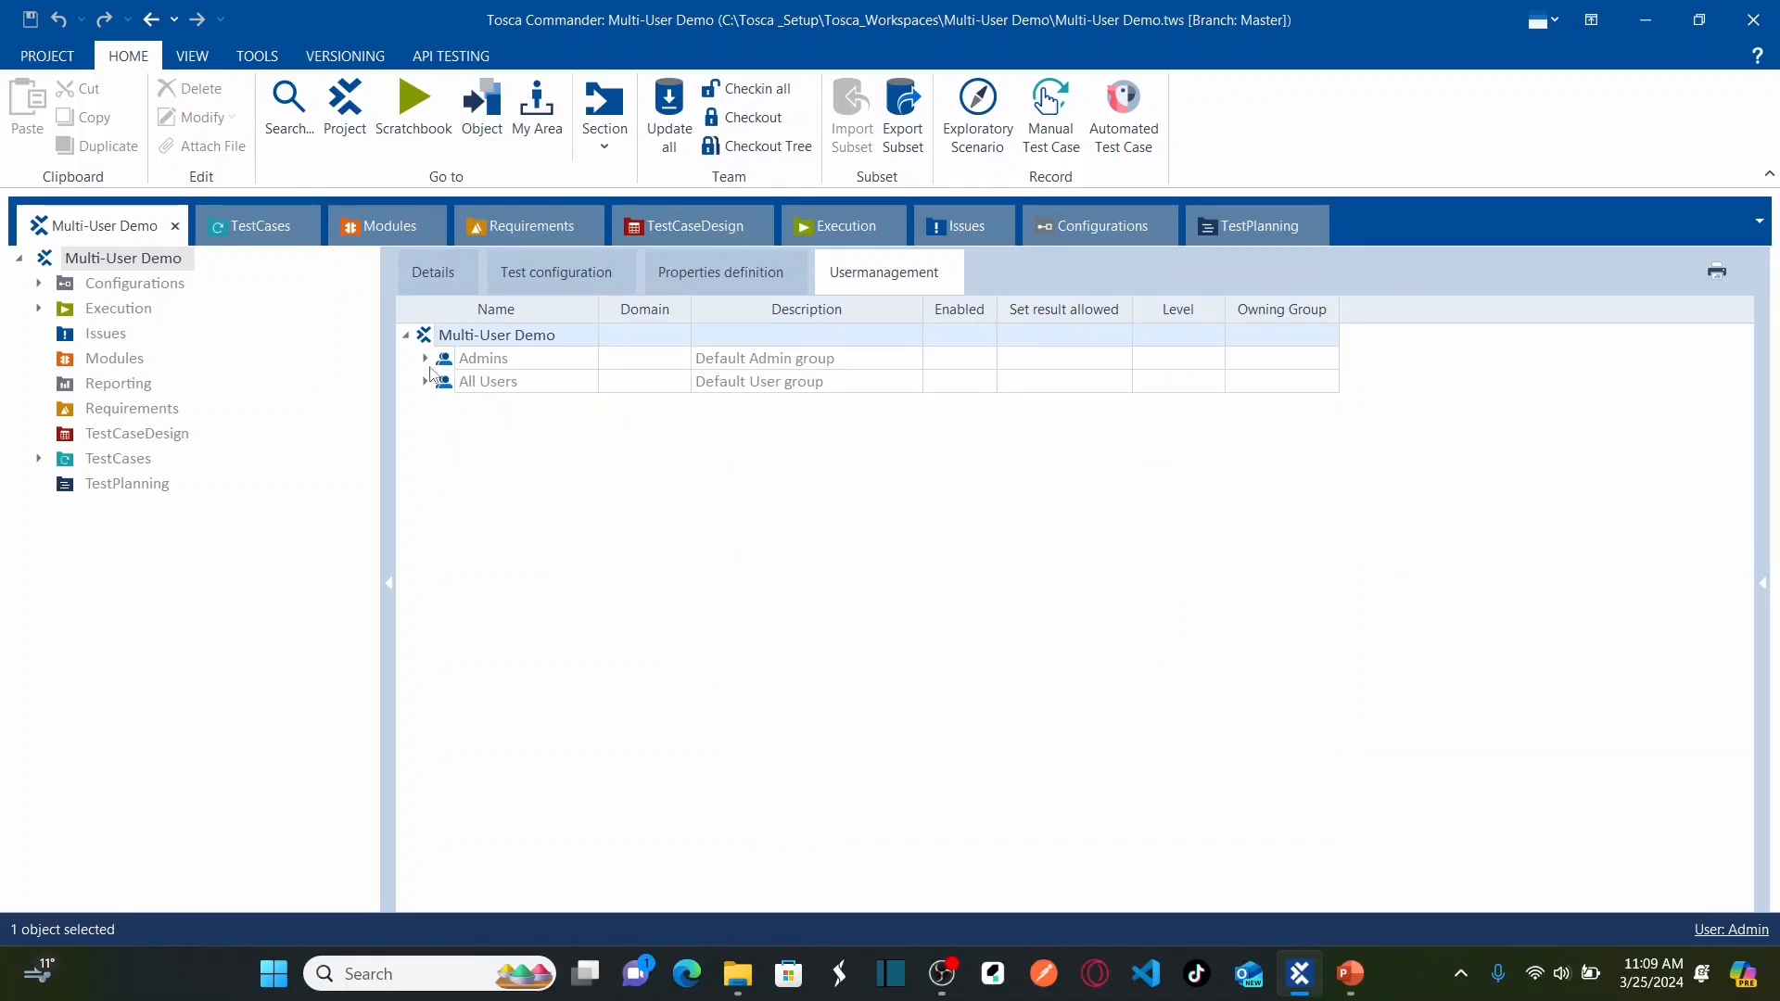
left_click(426, 360)
left_click(426, 360)
left_click(427, 382)
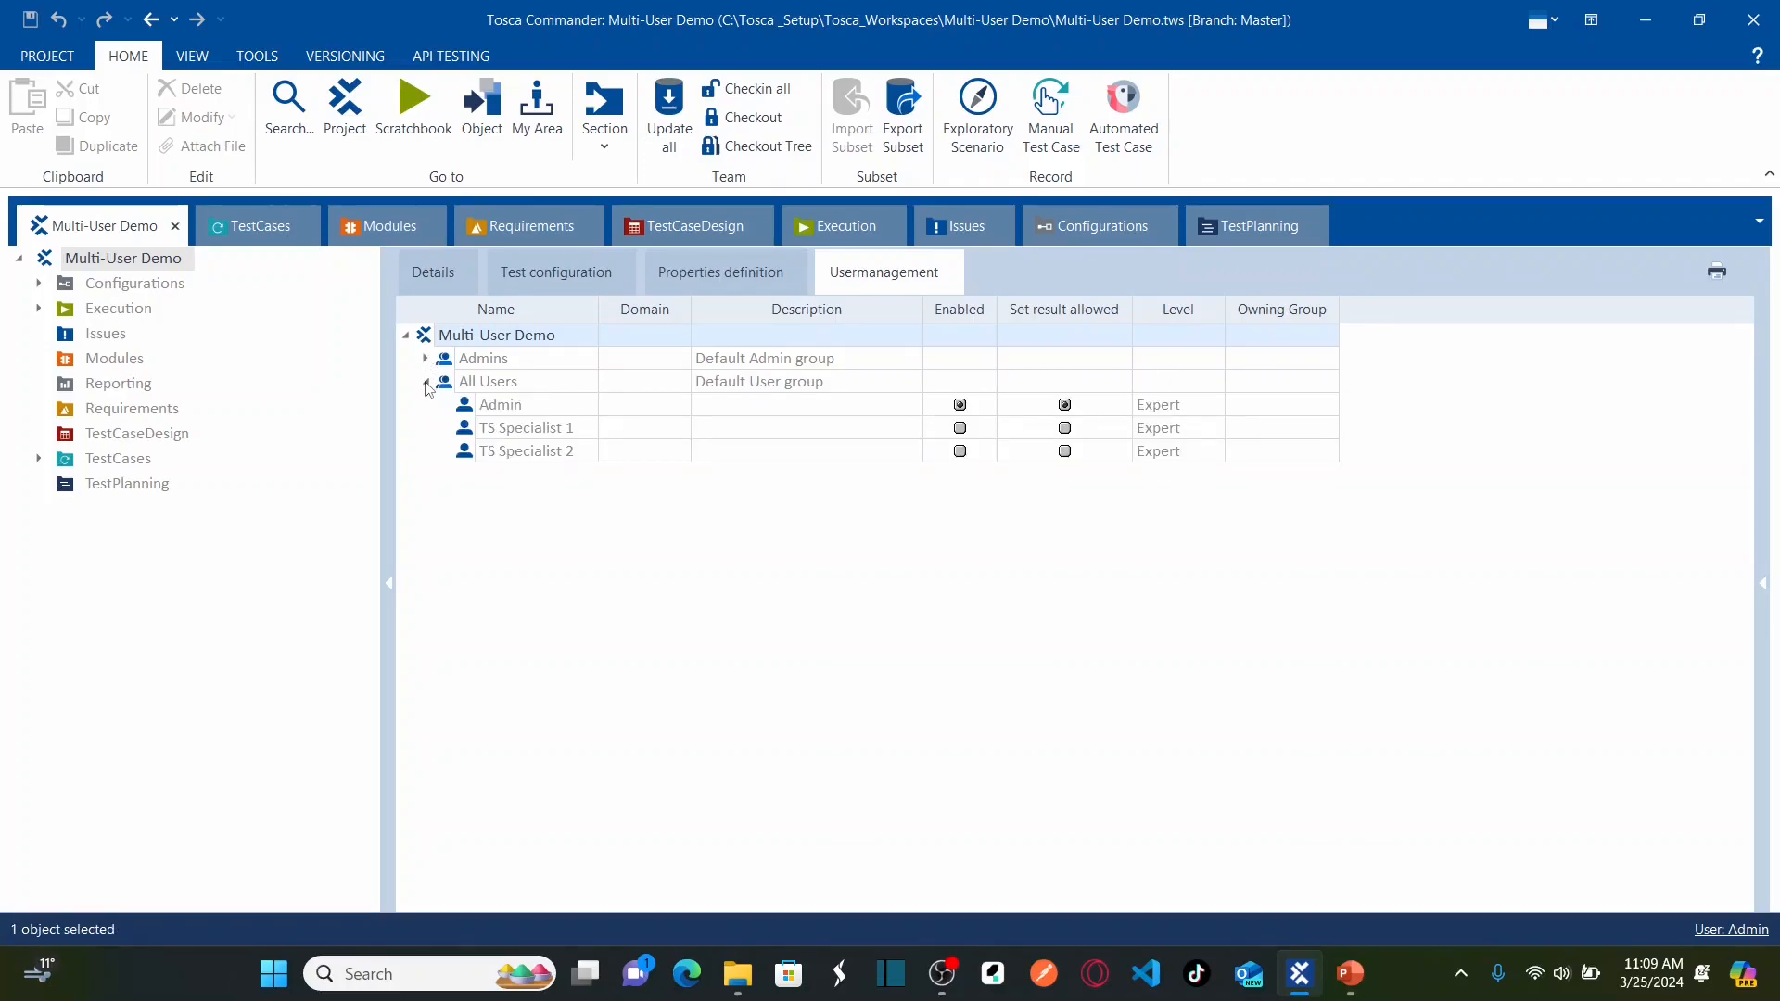
left_click(426, 382)
left_click(425, 359)
left_click(424, 360)
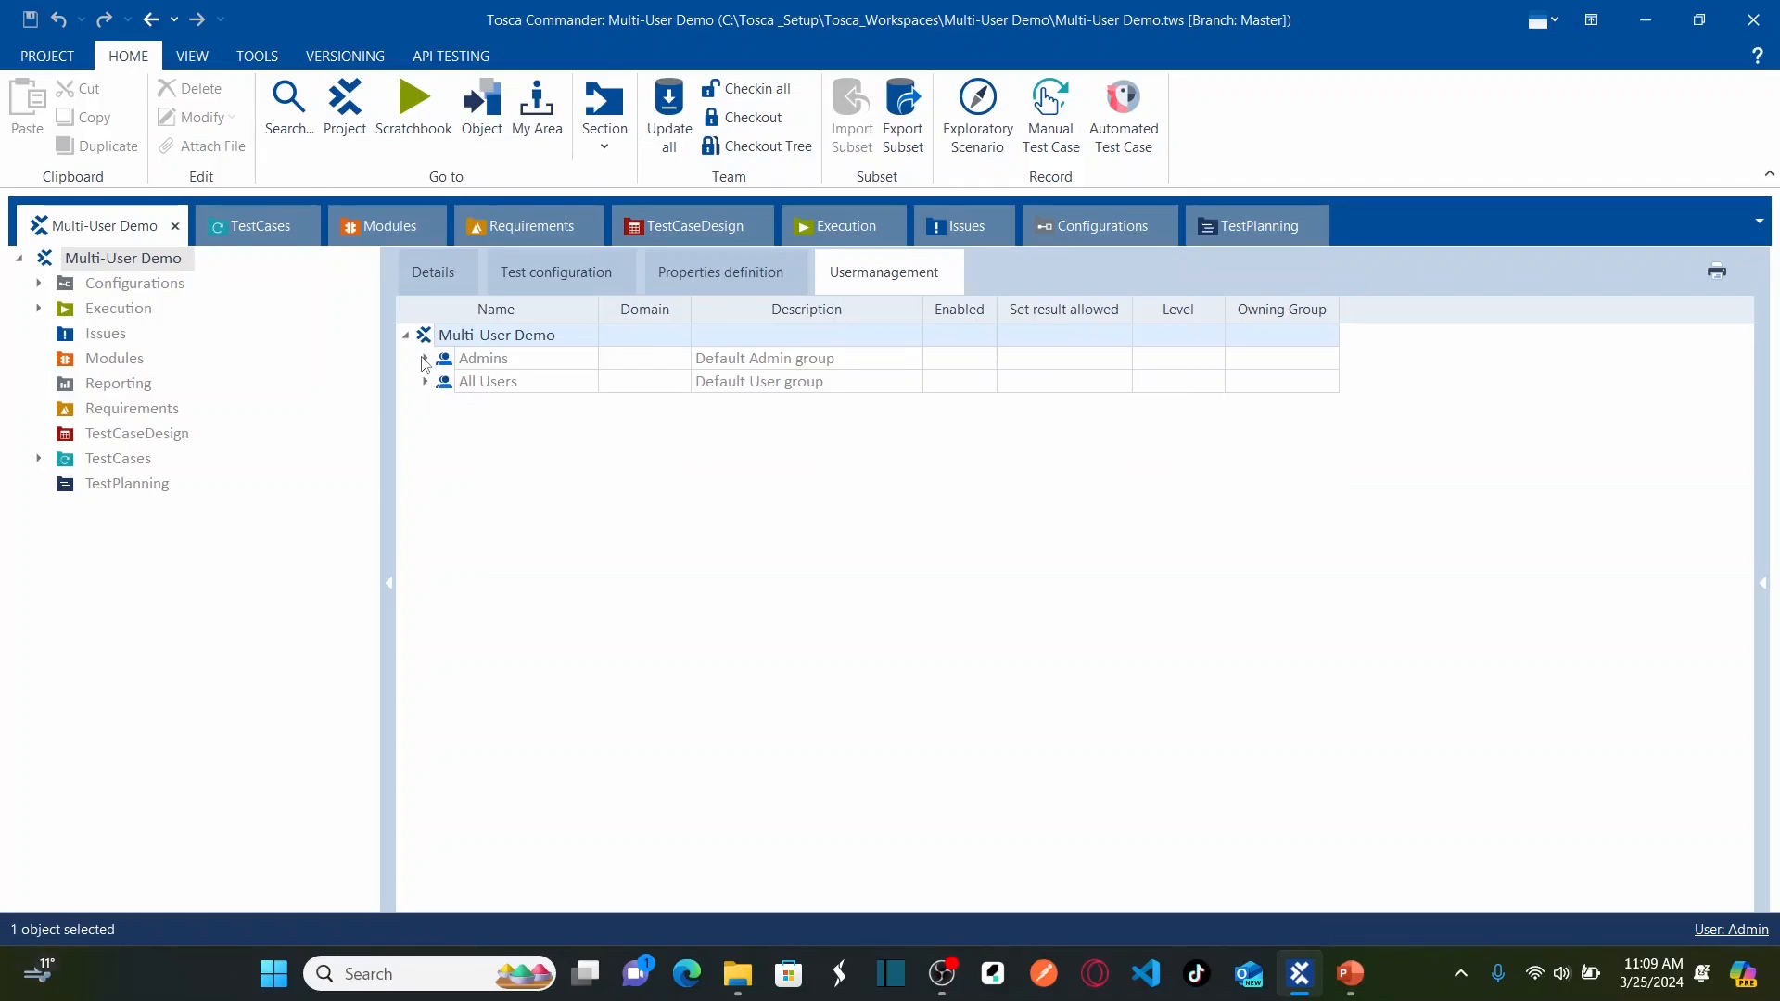
key("alt+Tab")
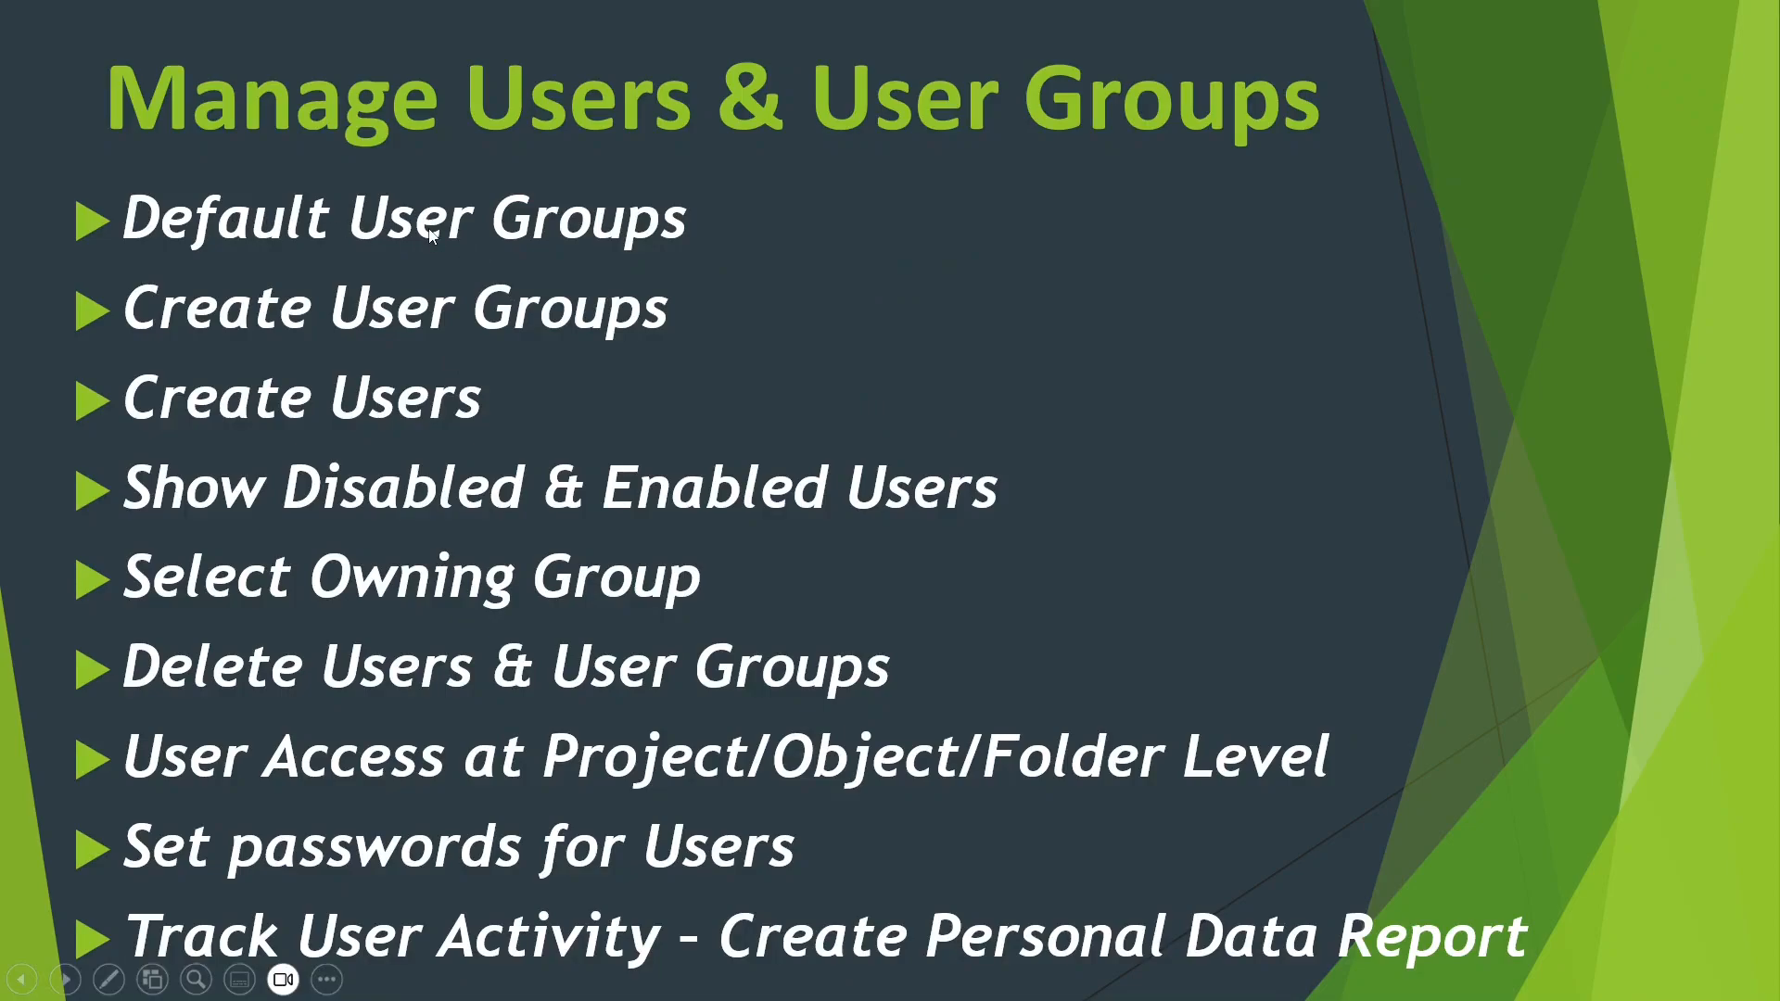
key("alt+Tab")
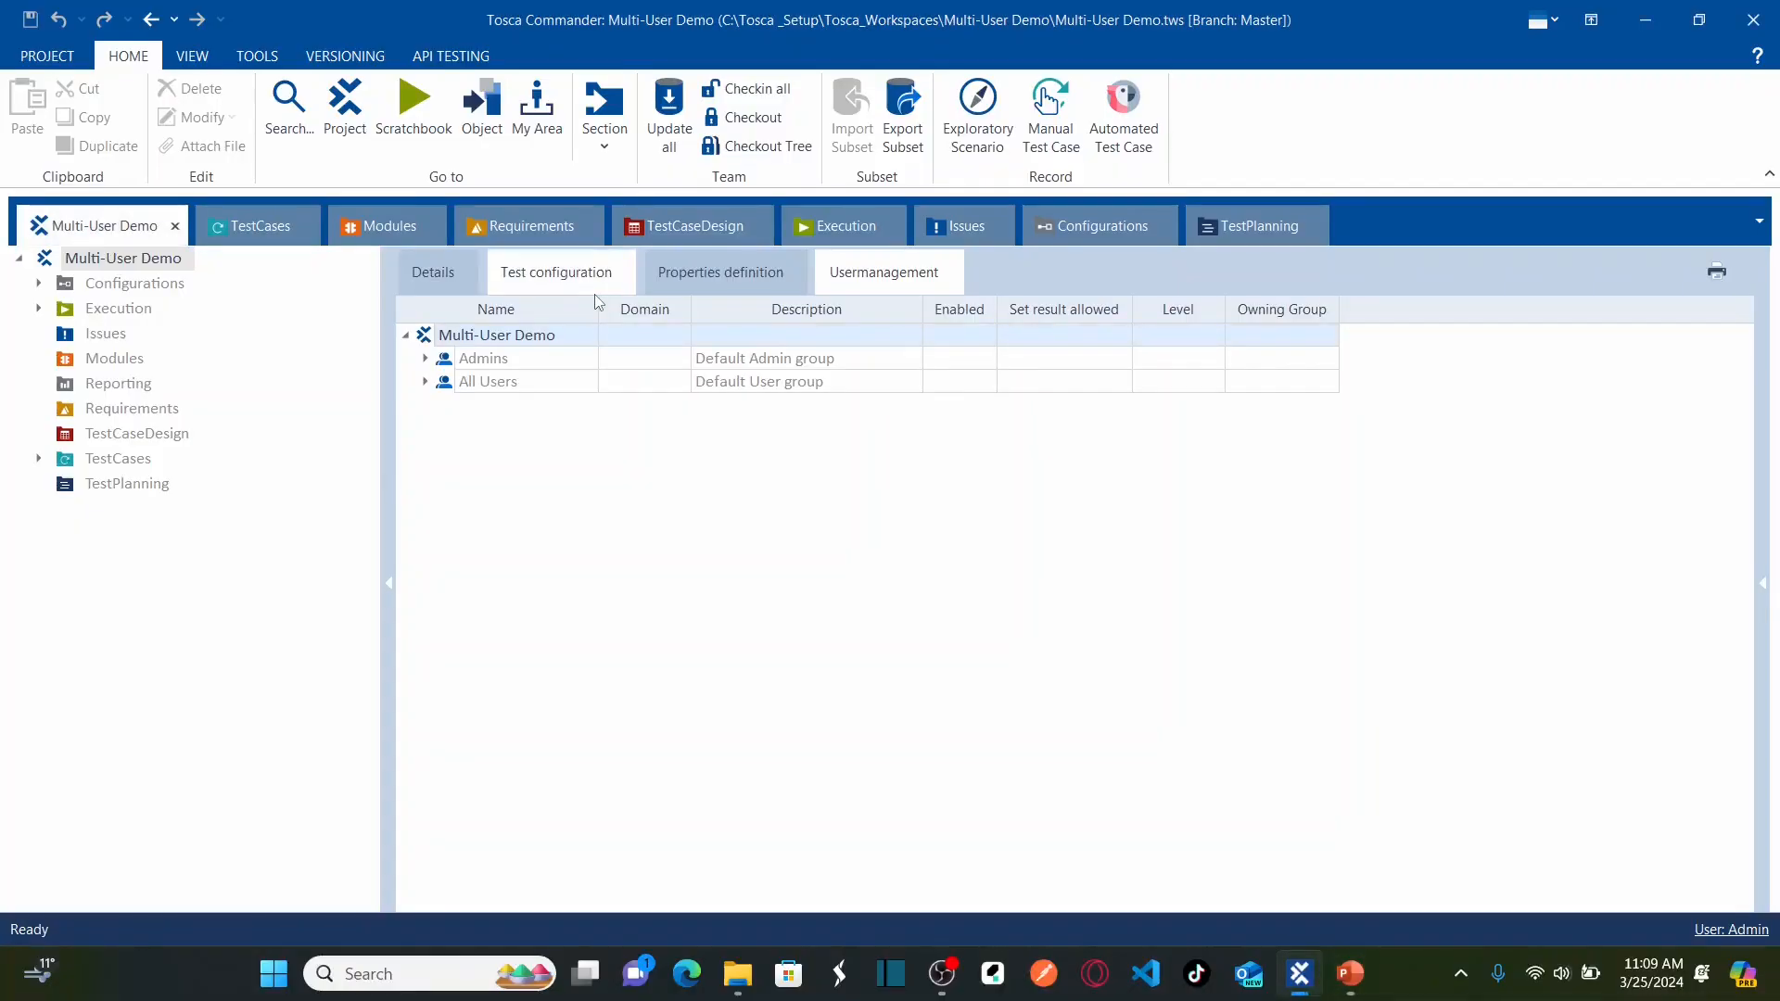
Step: Compare the members of the Admins group with those of the All Users group, including their enabled status
left_click(425, 359)
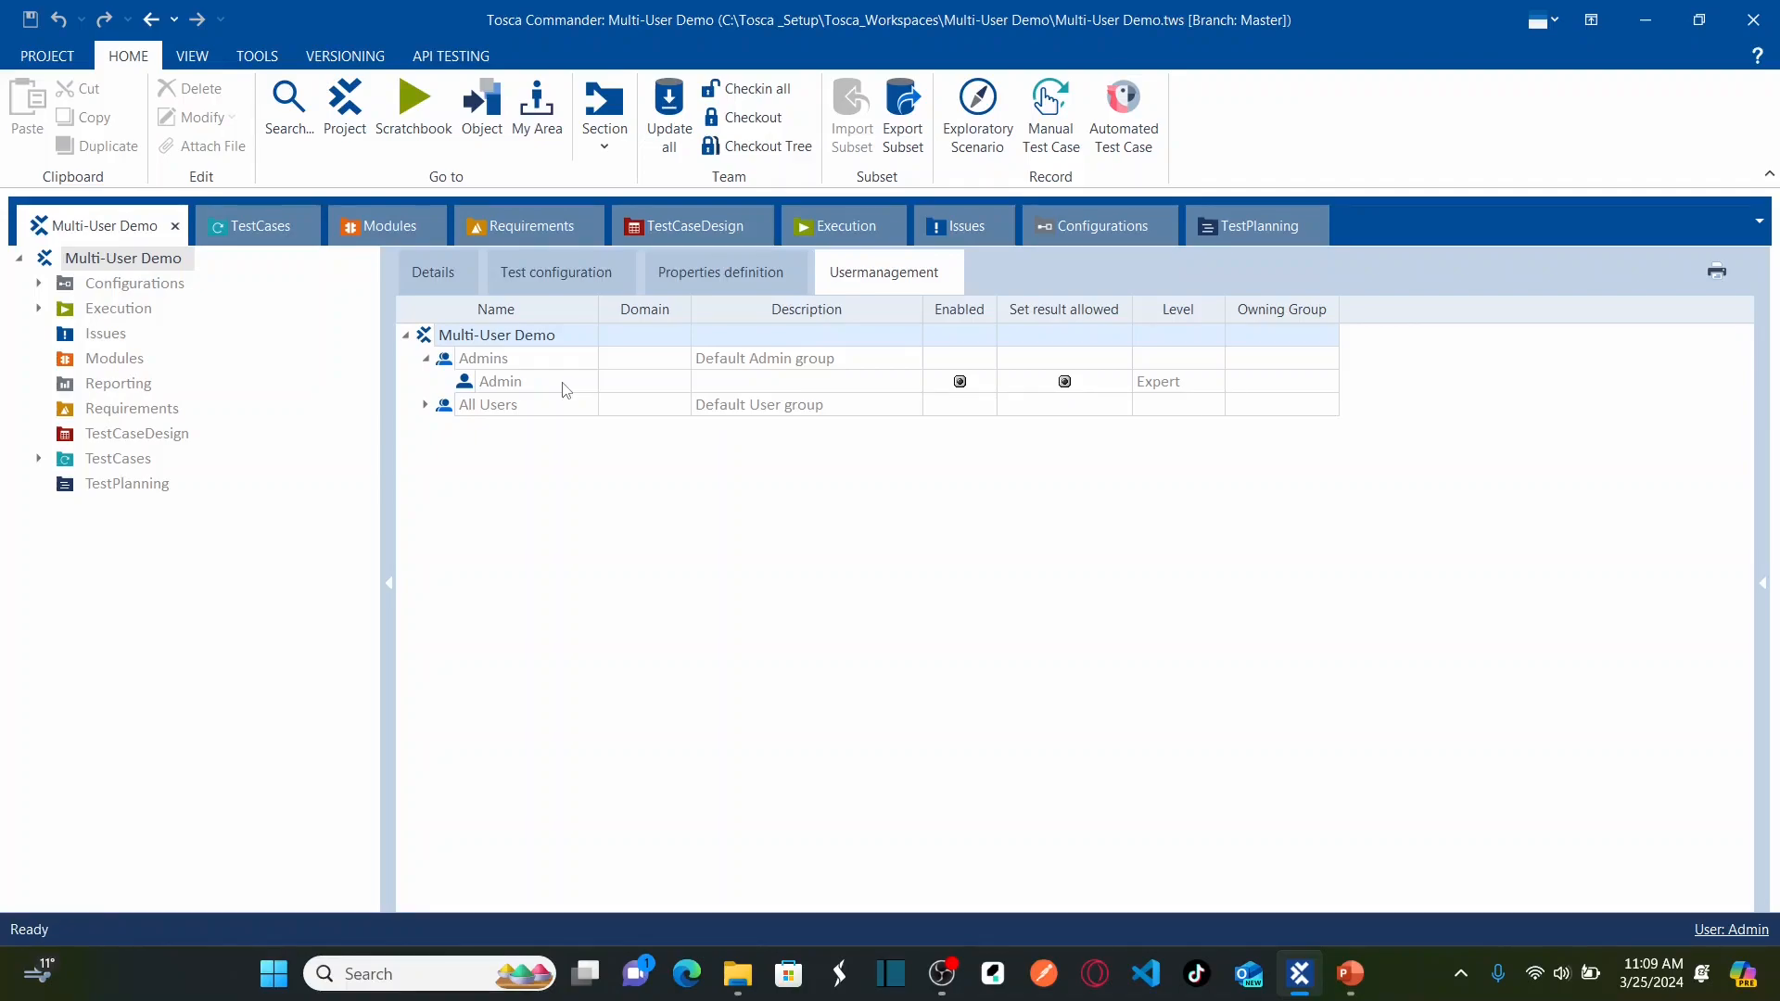
left_click(428, 406)
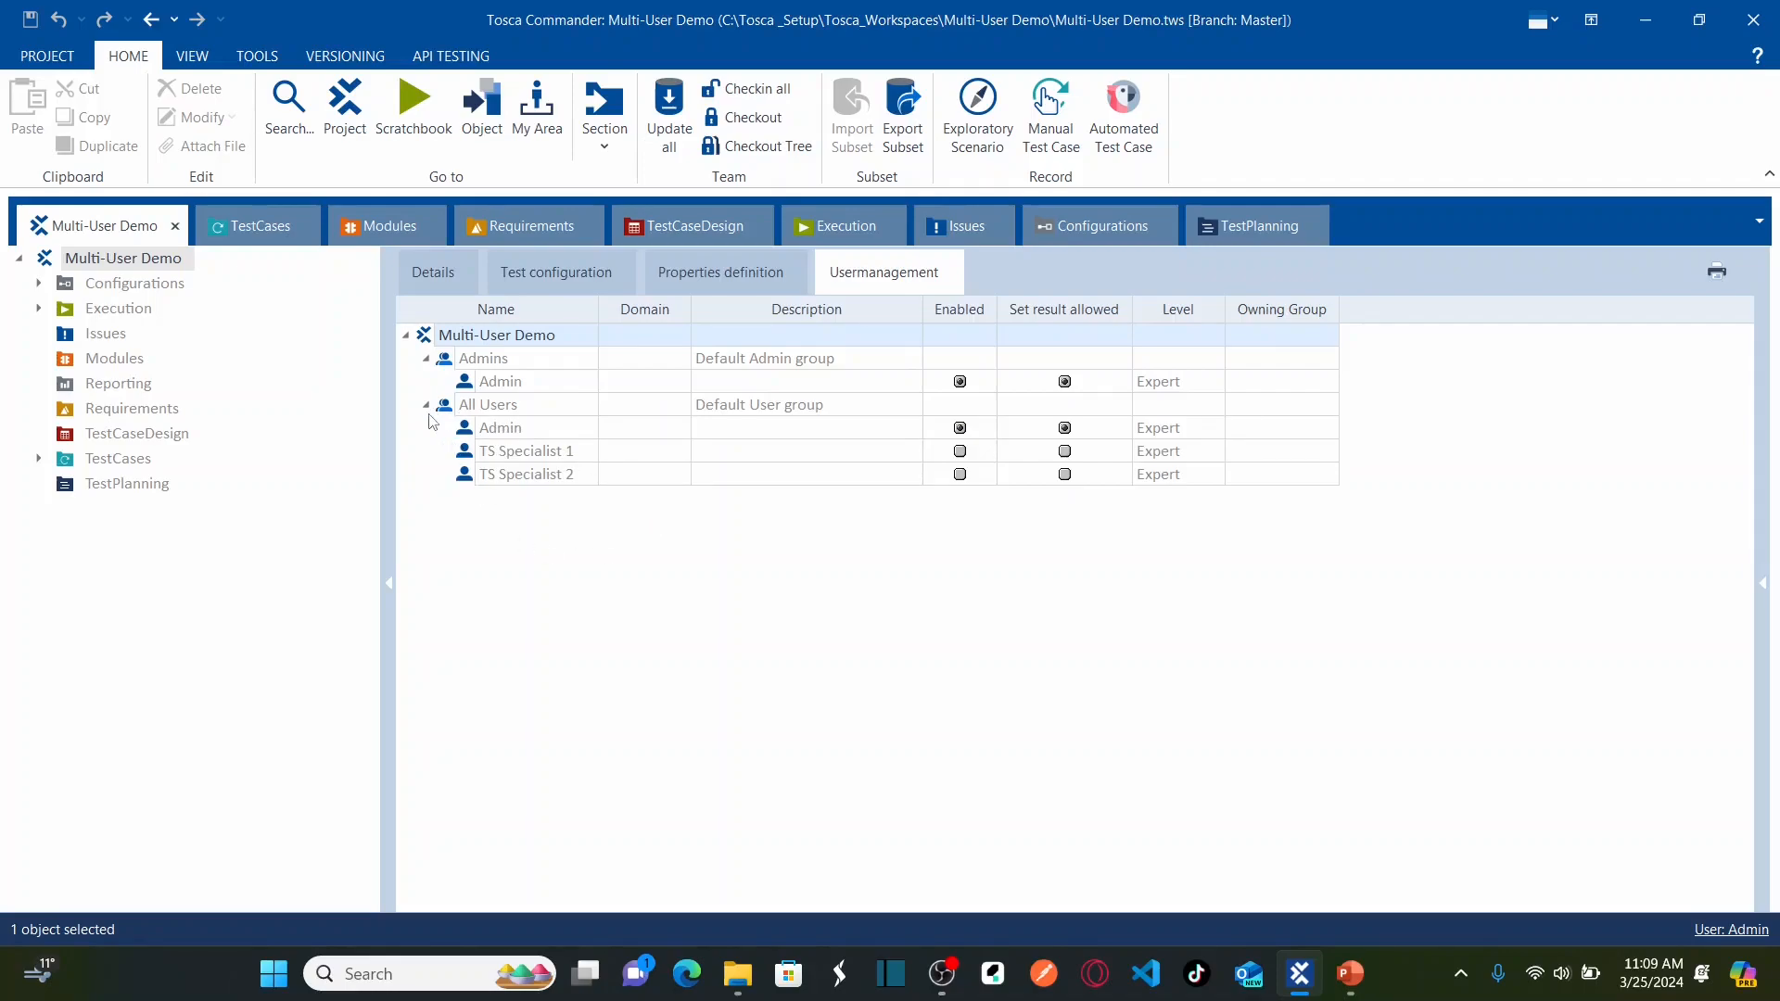
left_click(427, 406)
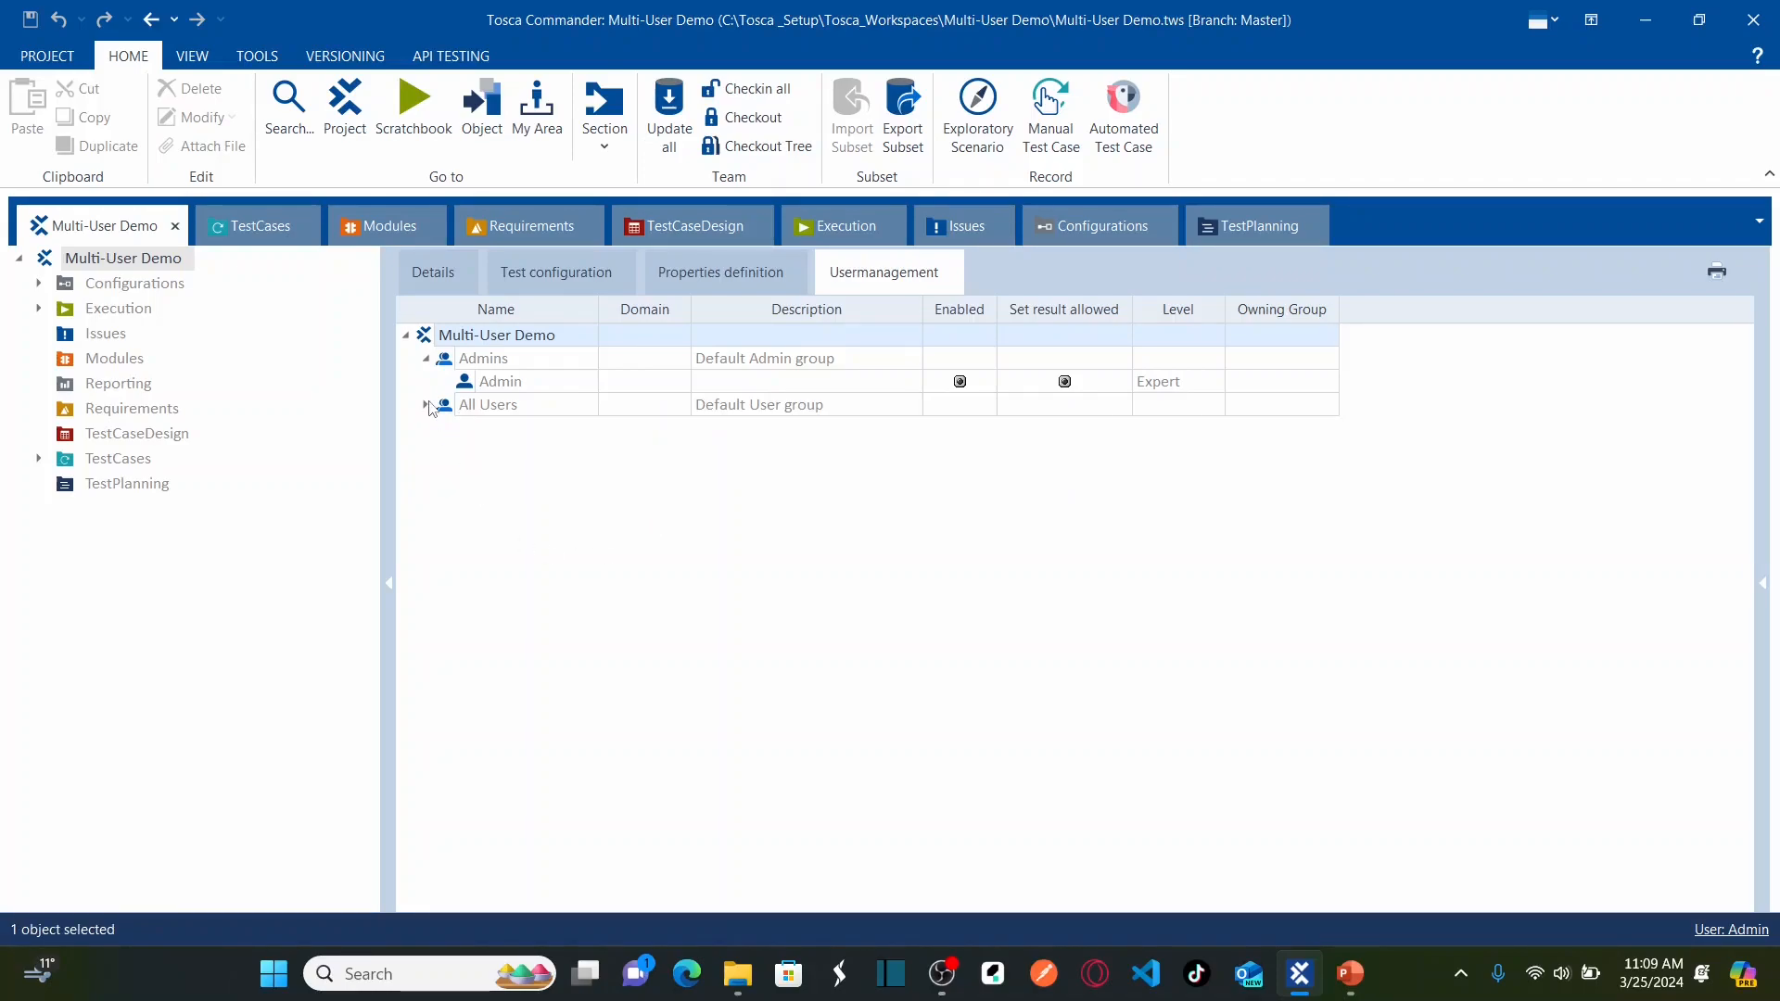
left_click(428, 406)
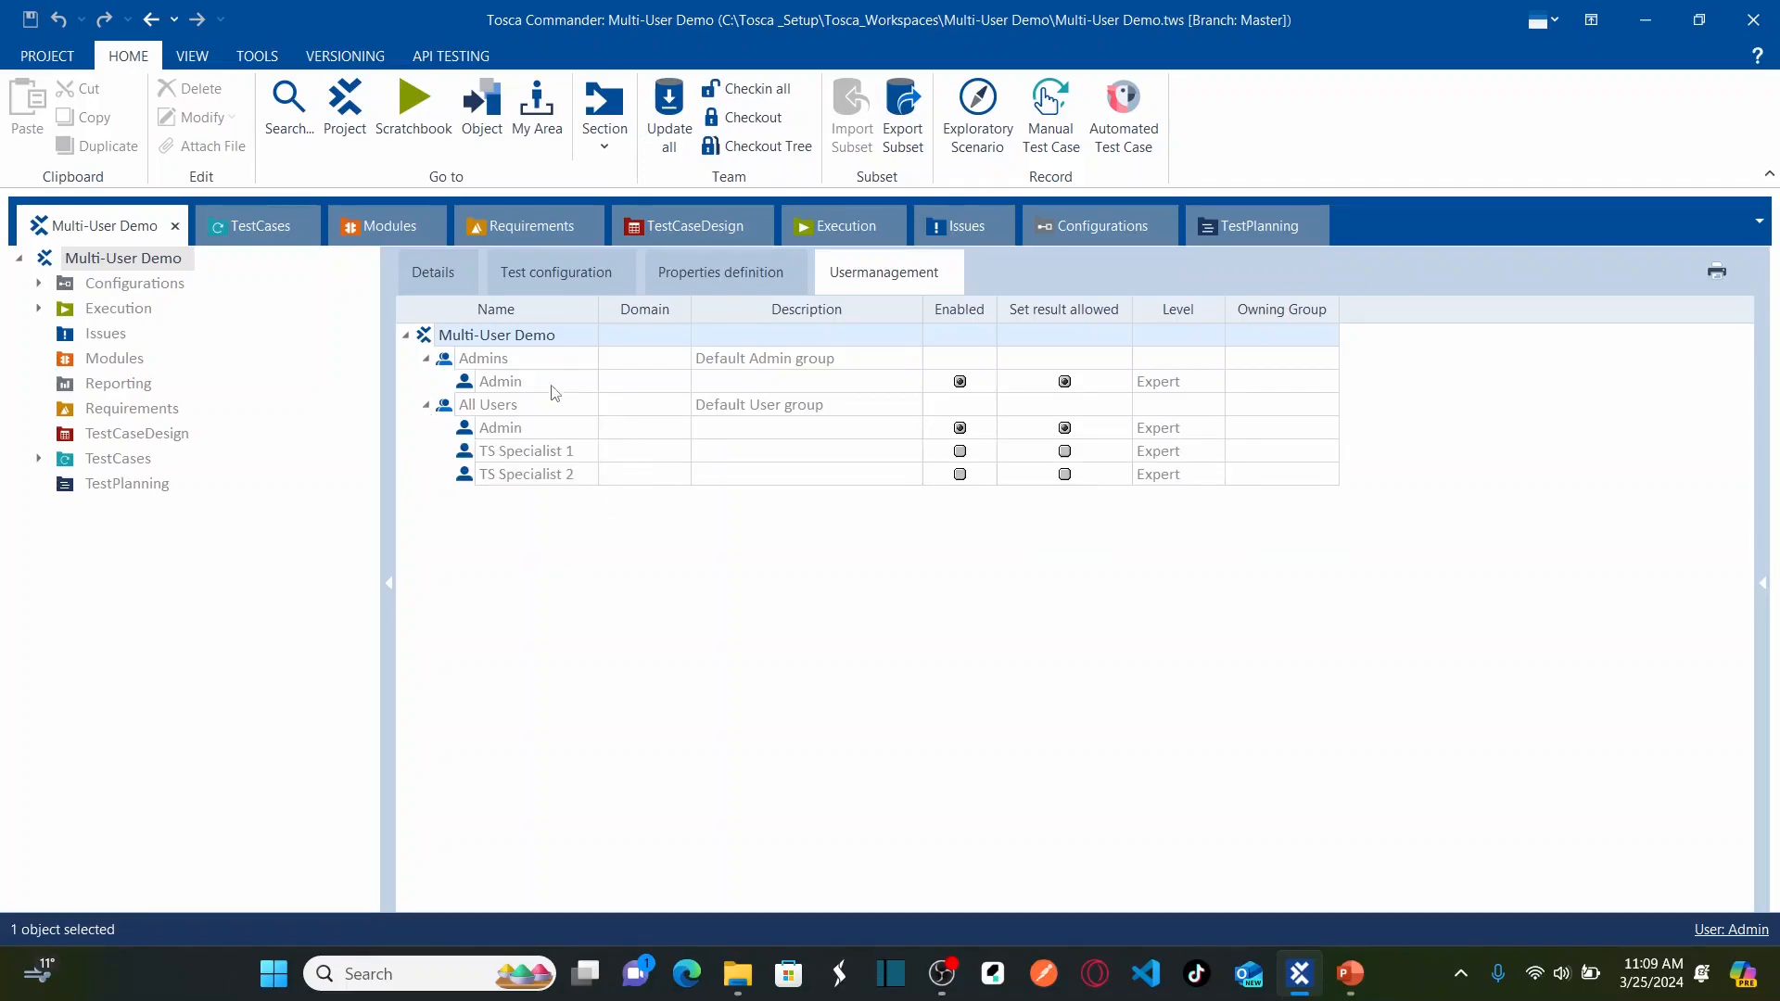
left_click(428, 407)
left_click(427, 359)
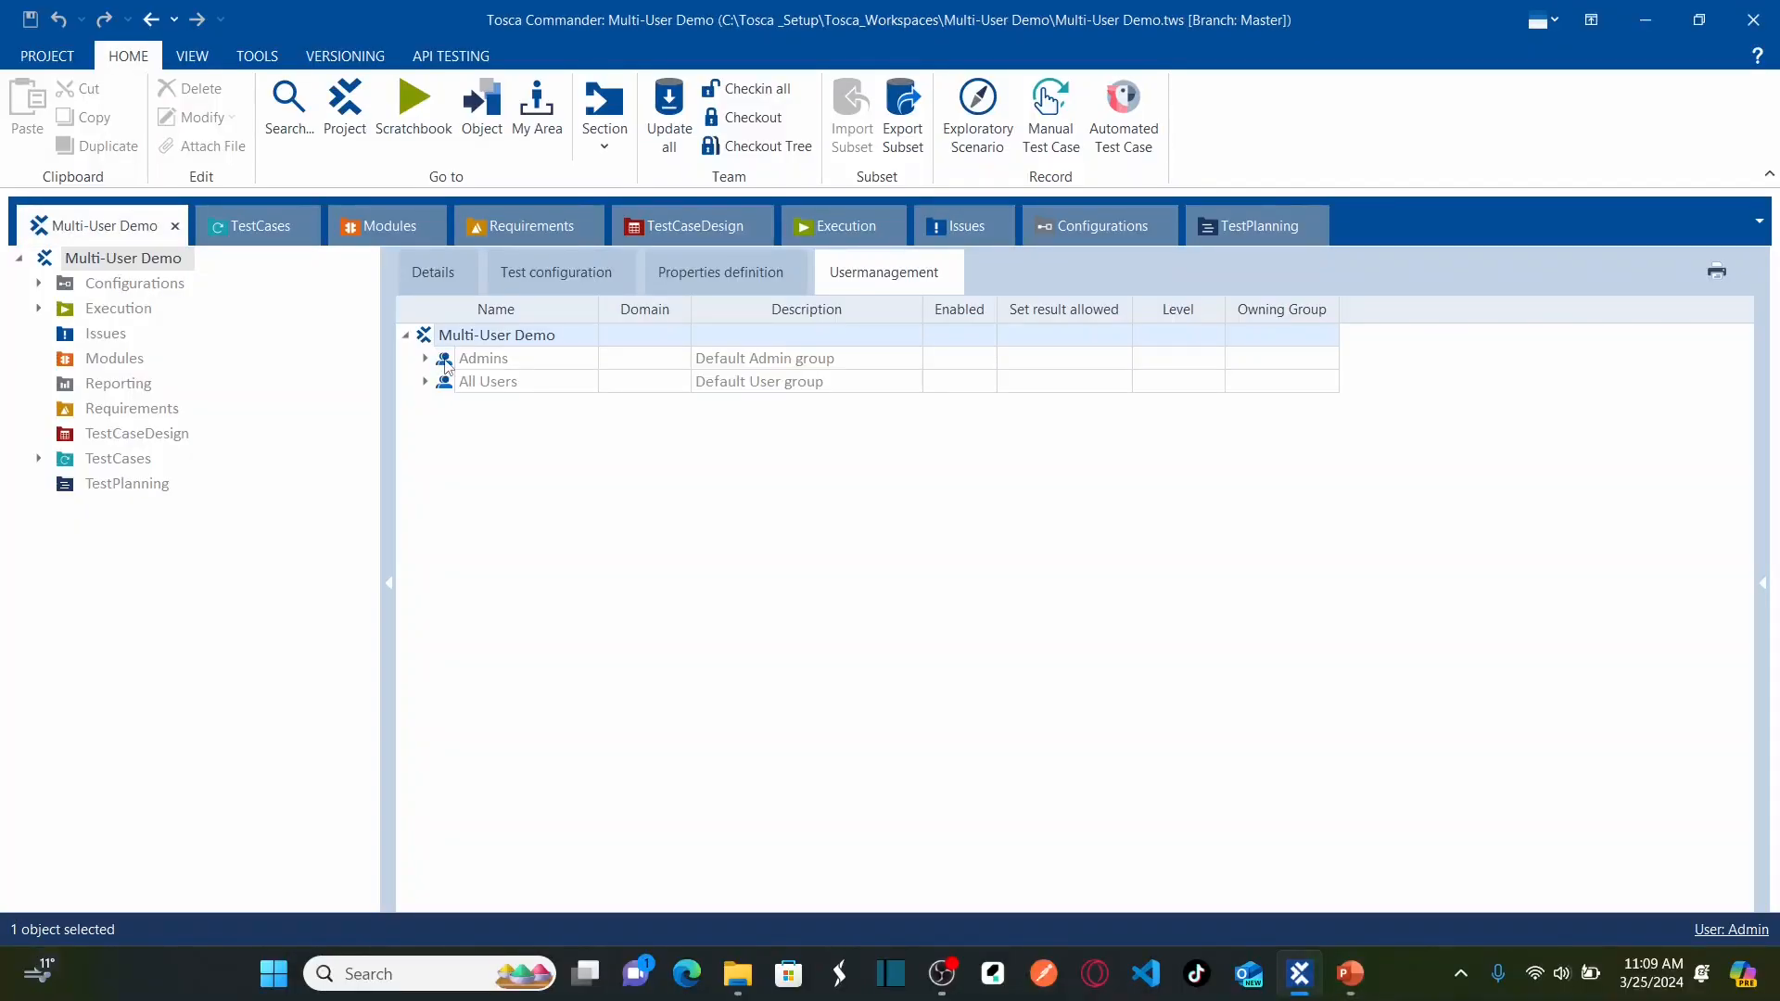
left_click(494, 364)
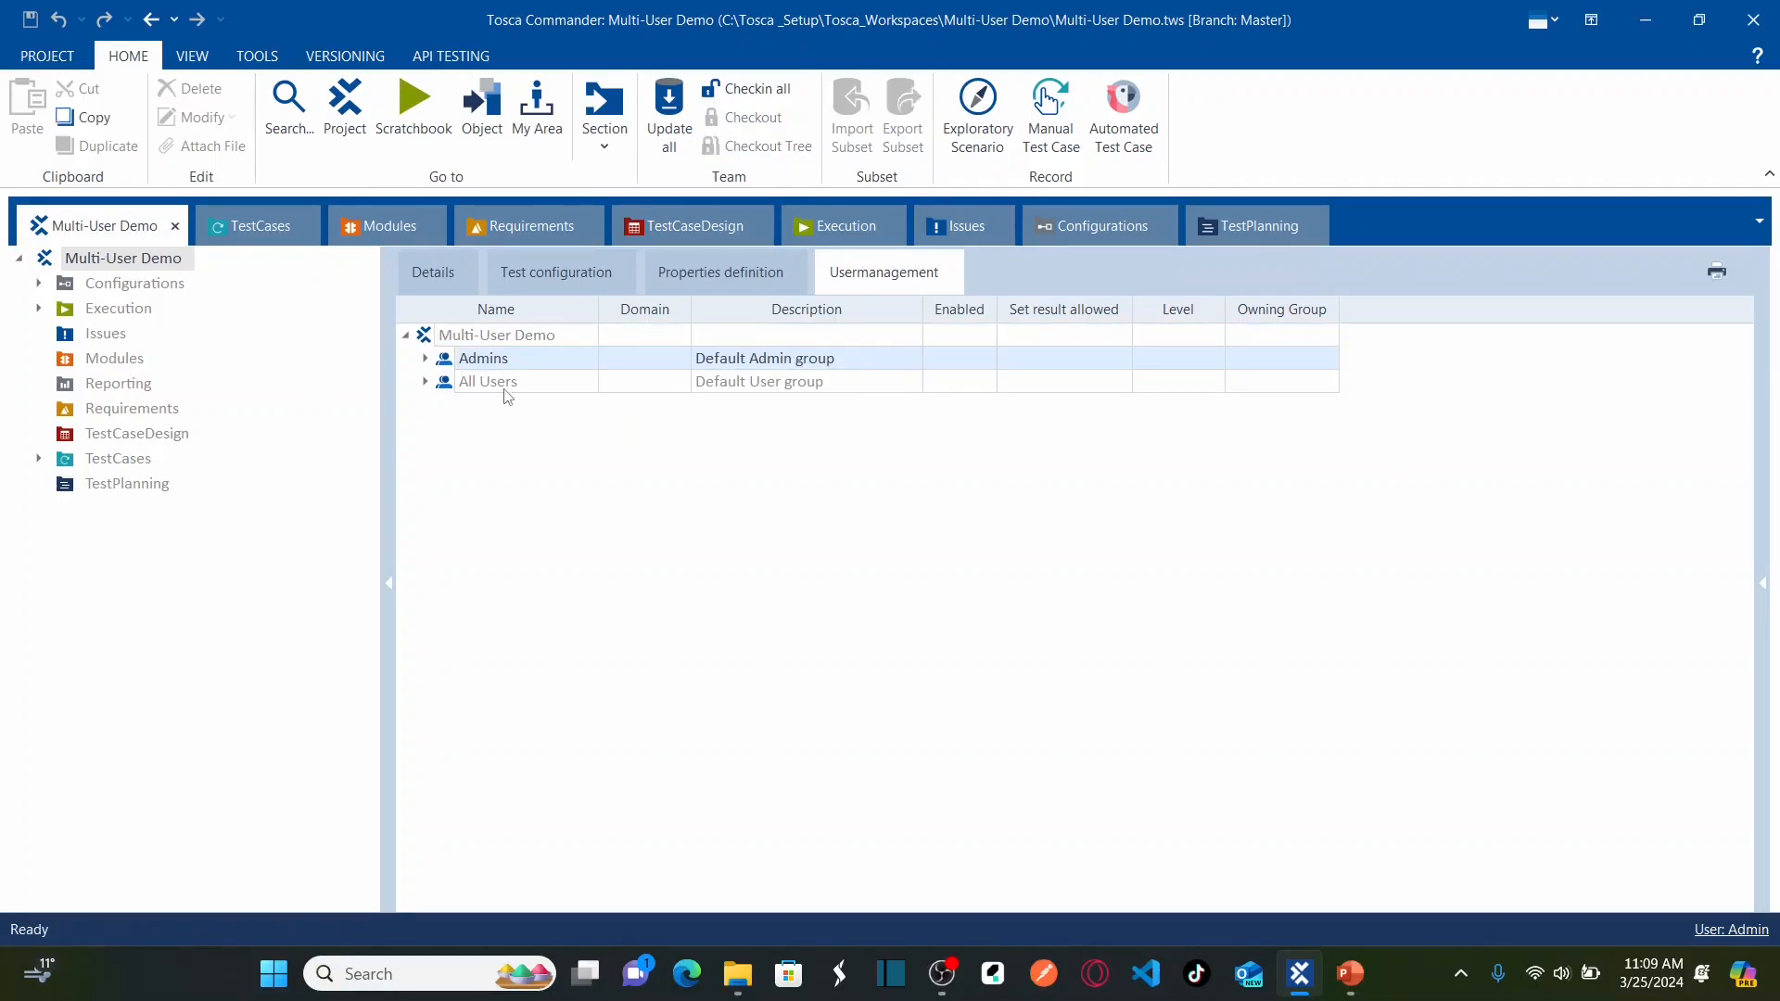
left_click(506, 389)
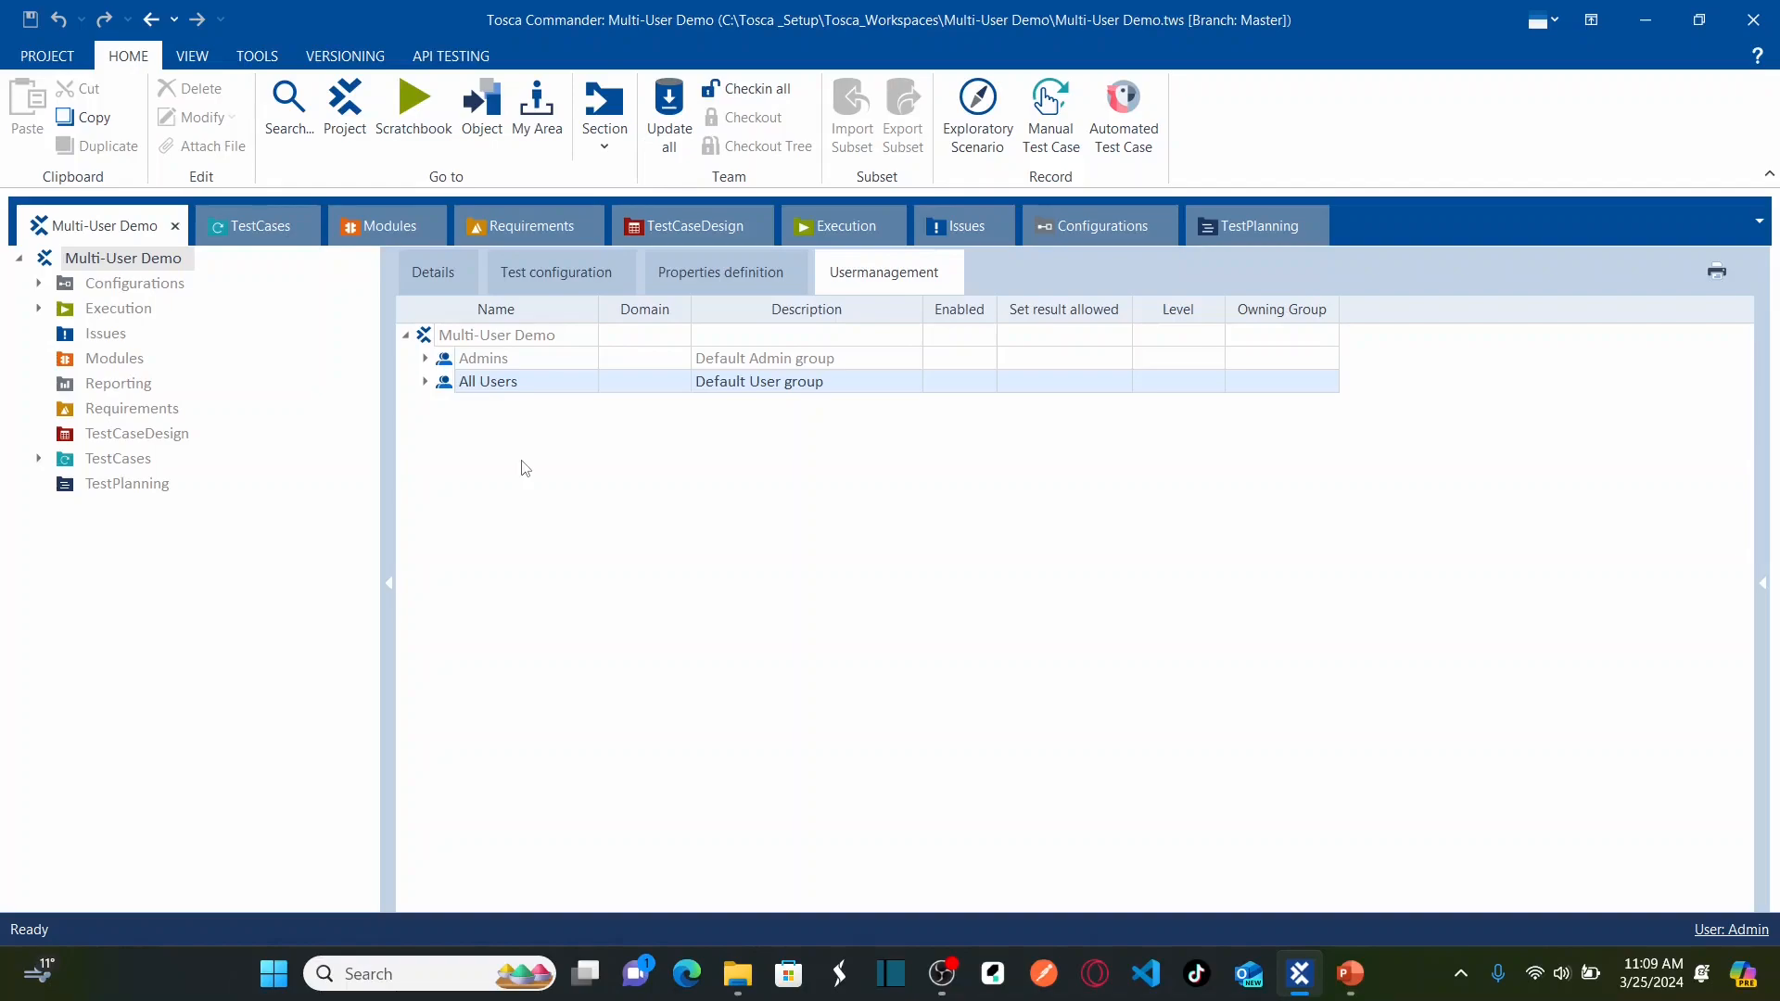
Step: Check out the whole tree of the Multi-User Demo project and review the users in both default groups
left_click(468, 339)
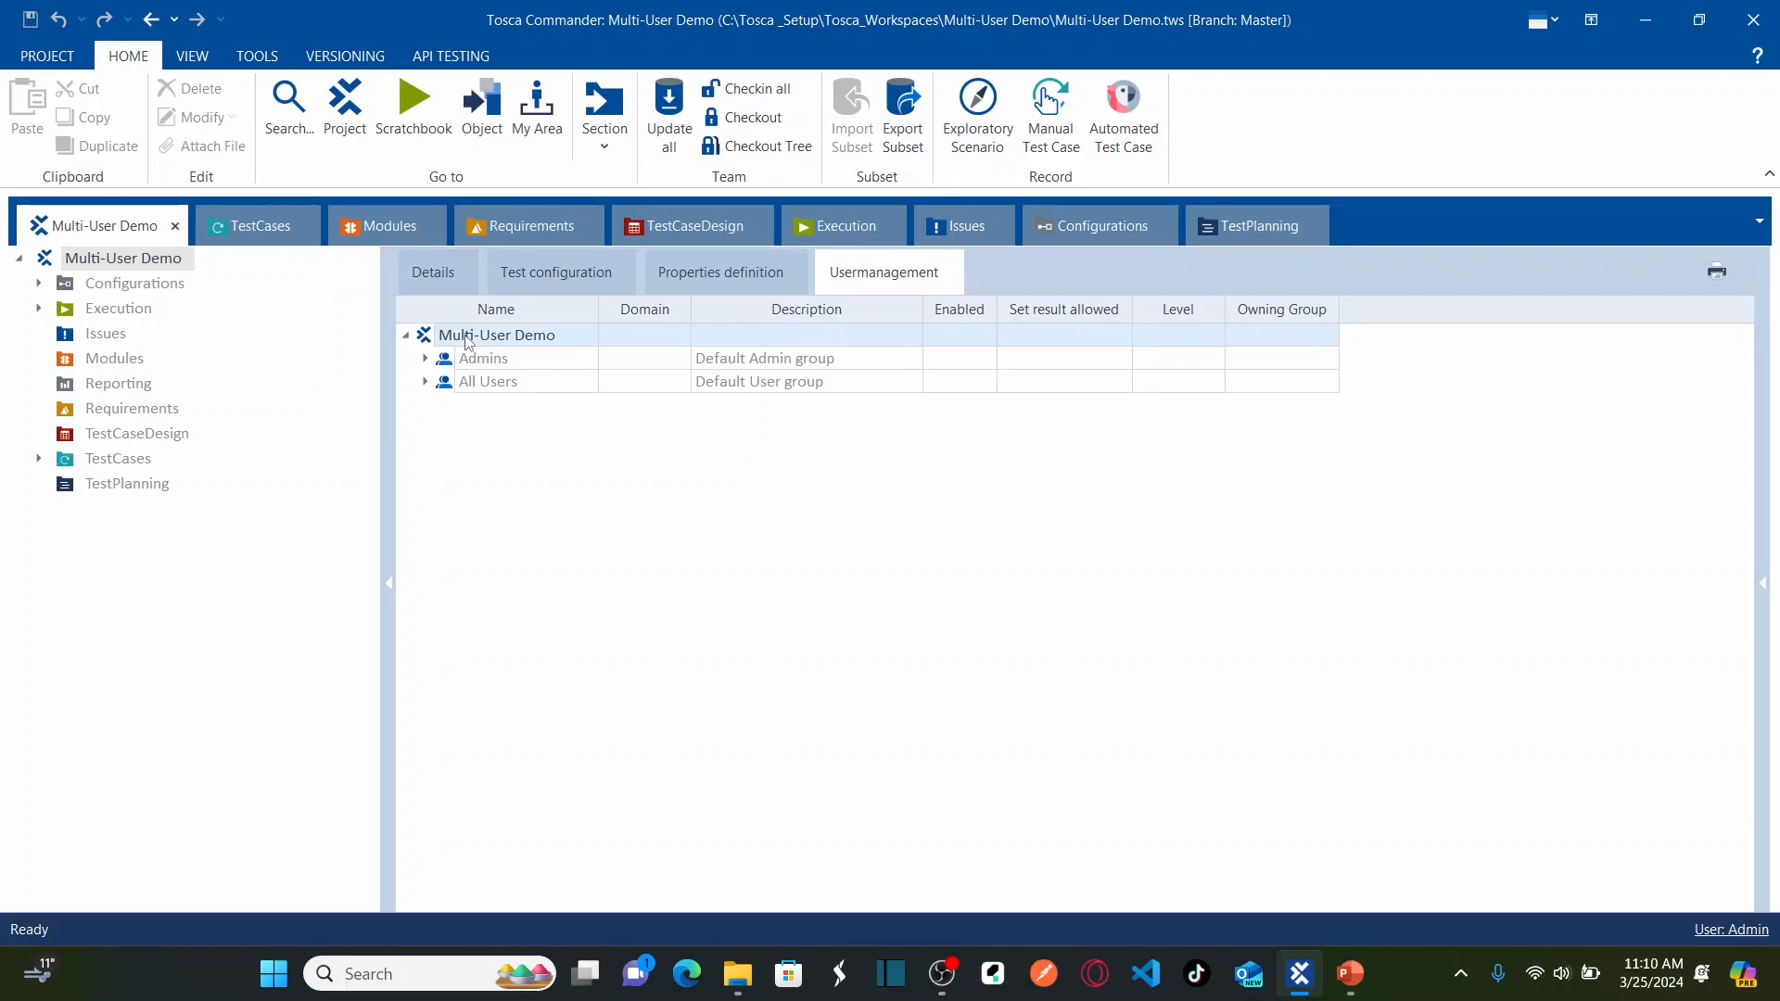
right_click(464, 336)
left_click(449, 344)
right_click(515, 346)
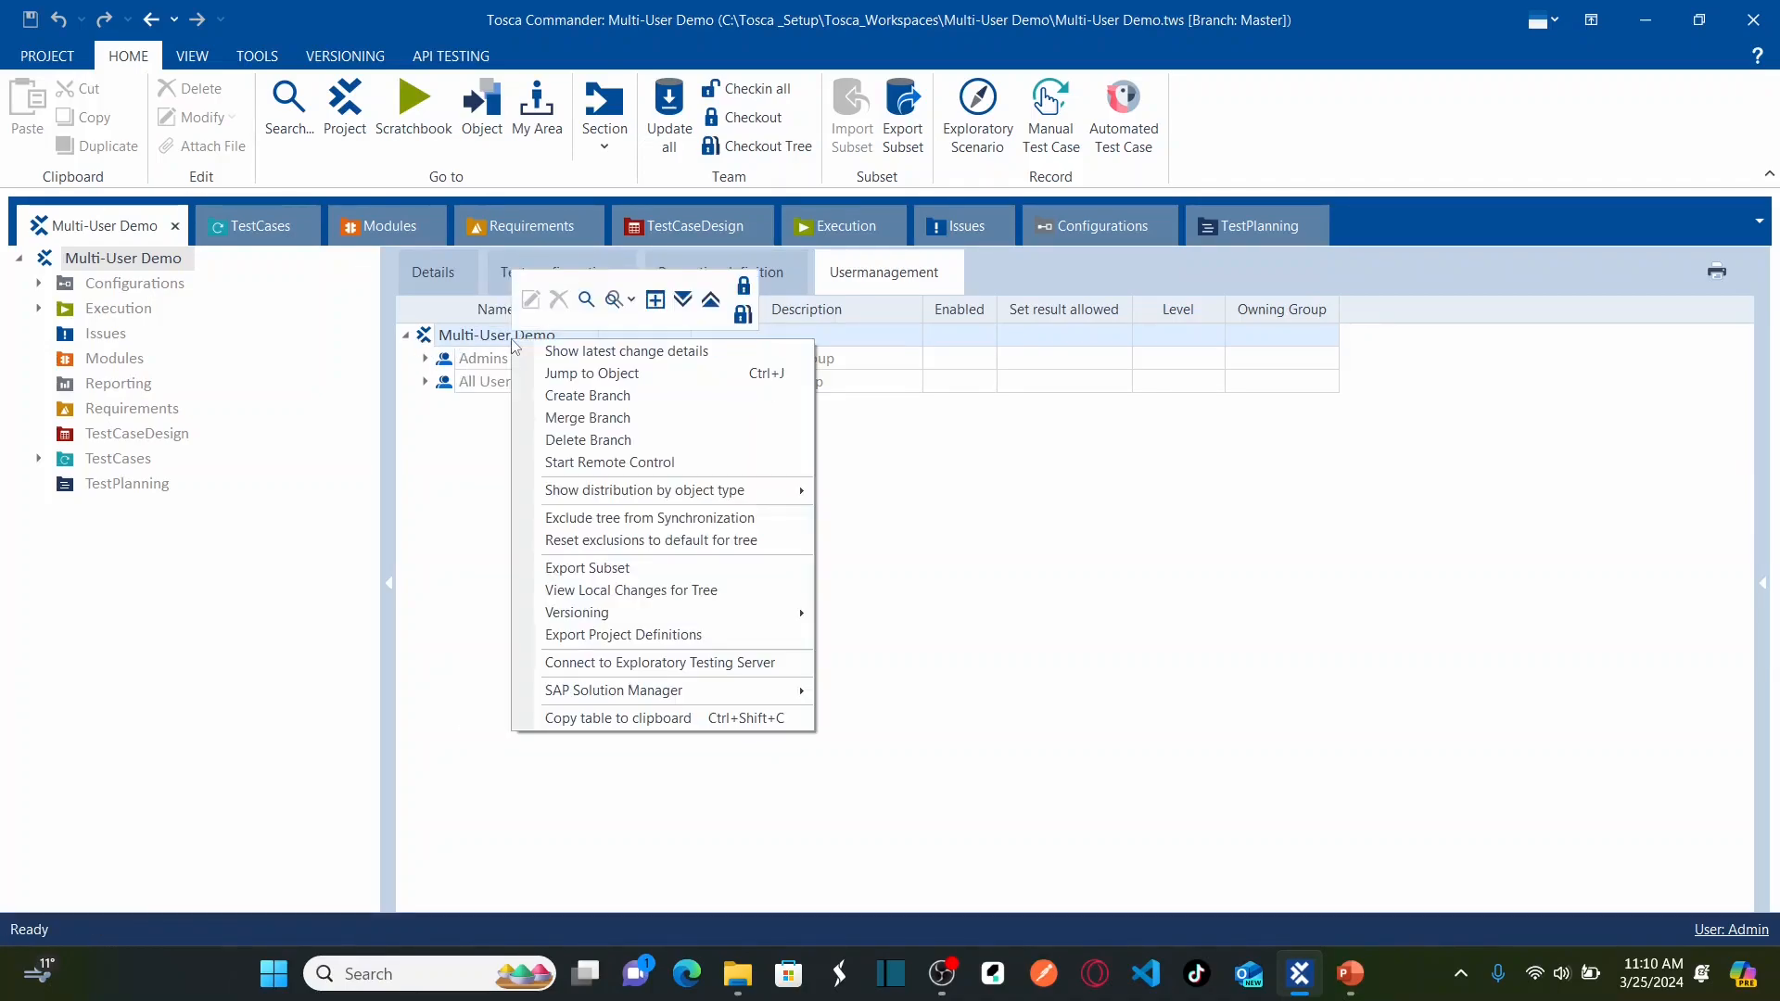
left_click(743, 315)
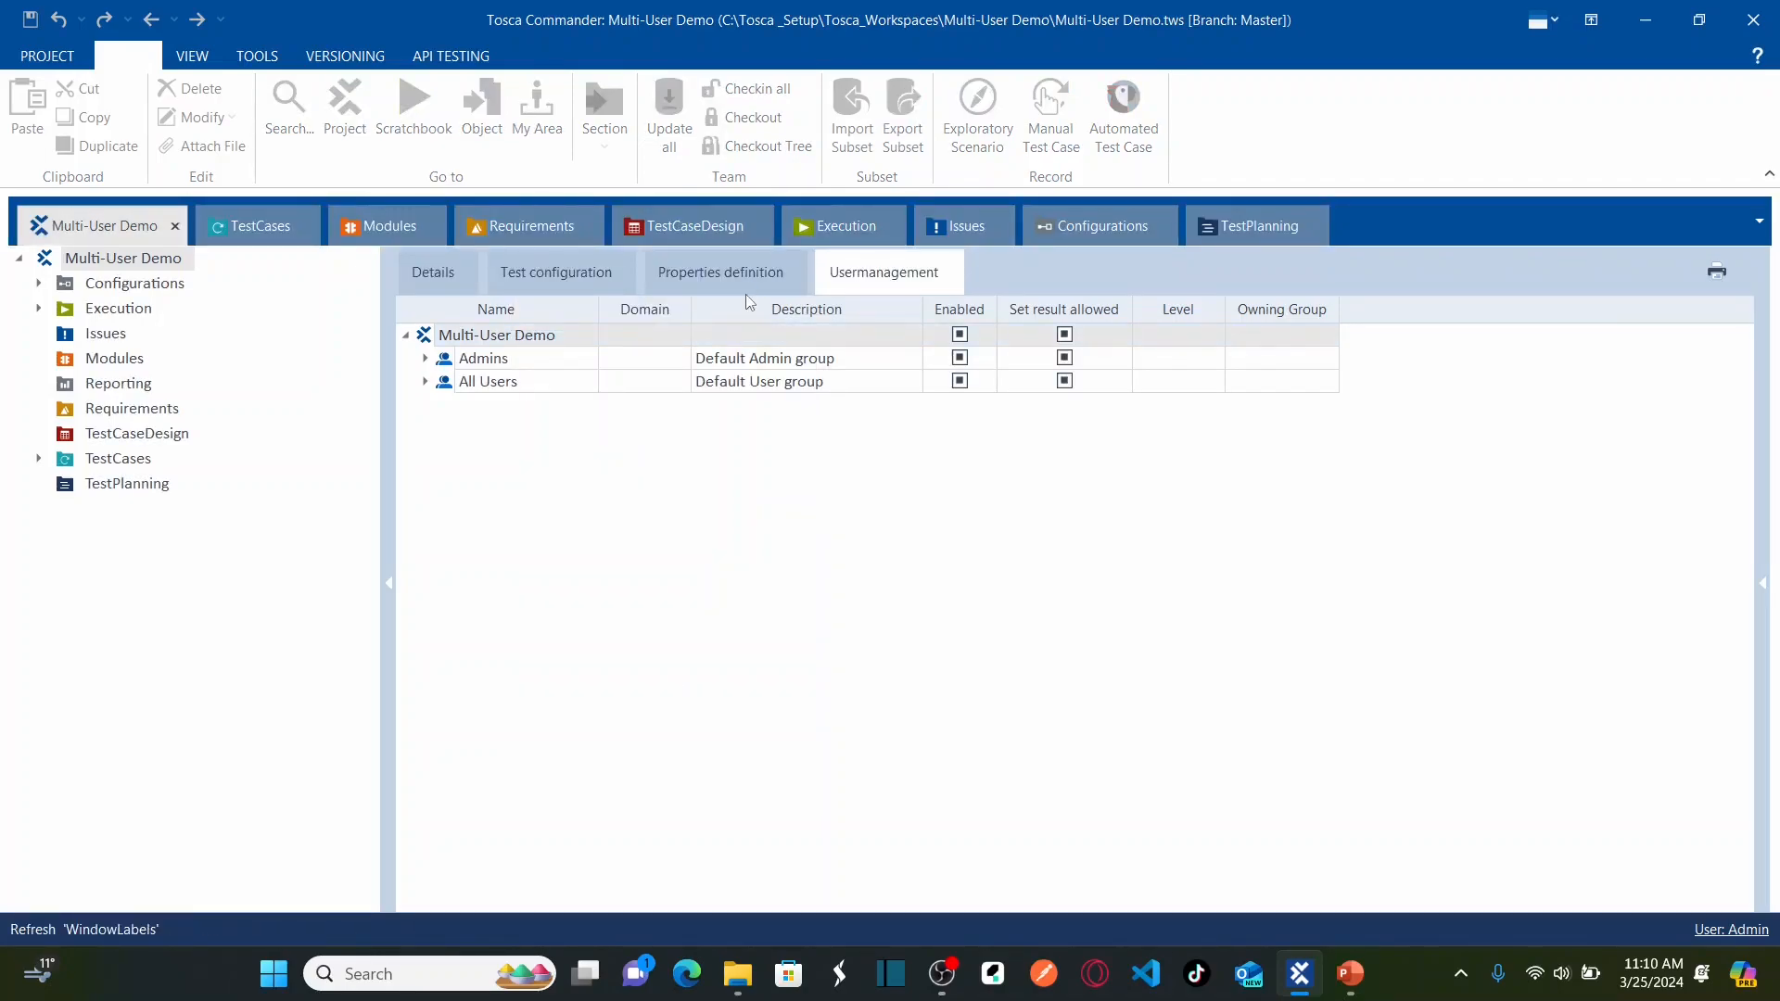
left_click(426, 359)
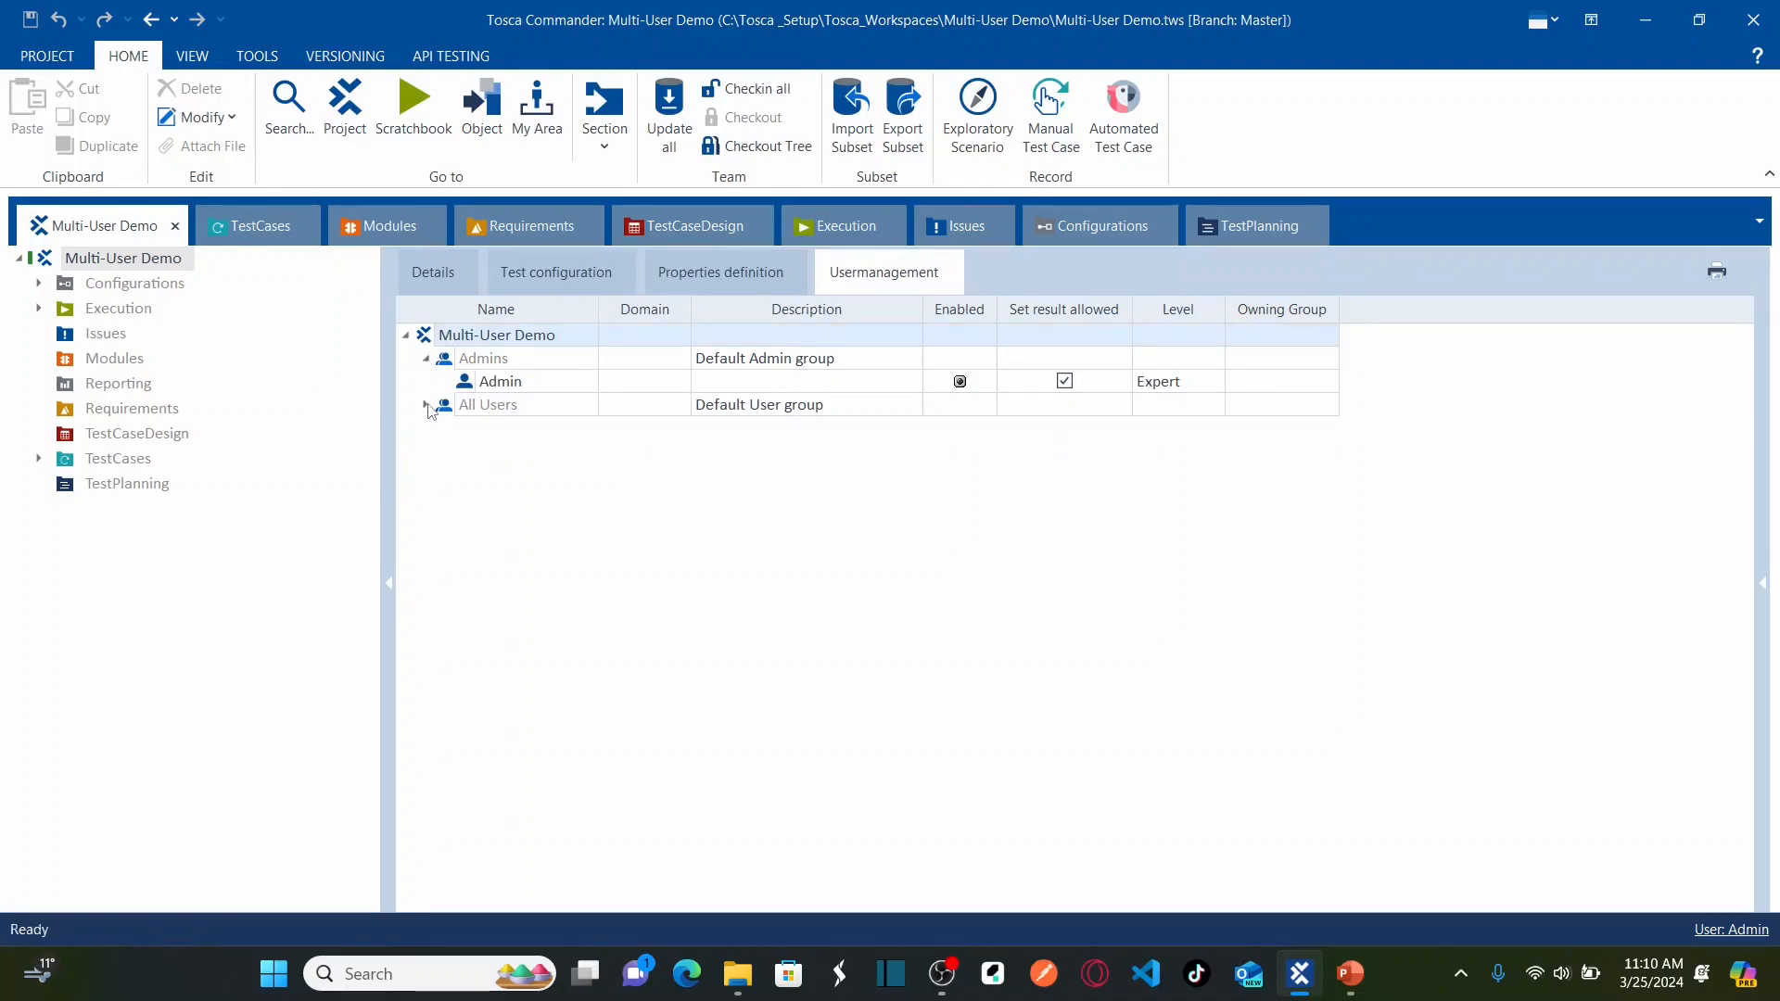
left_click(427, 404)
left_click(430, 400)
left_click(427, 358)
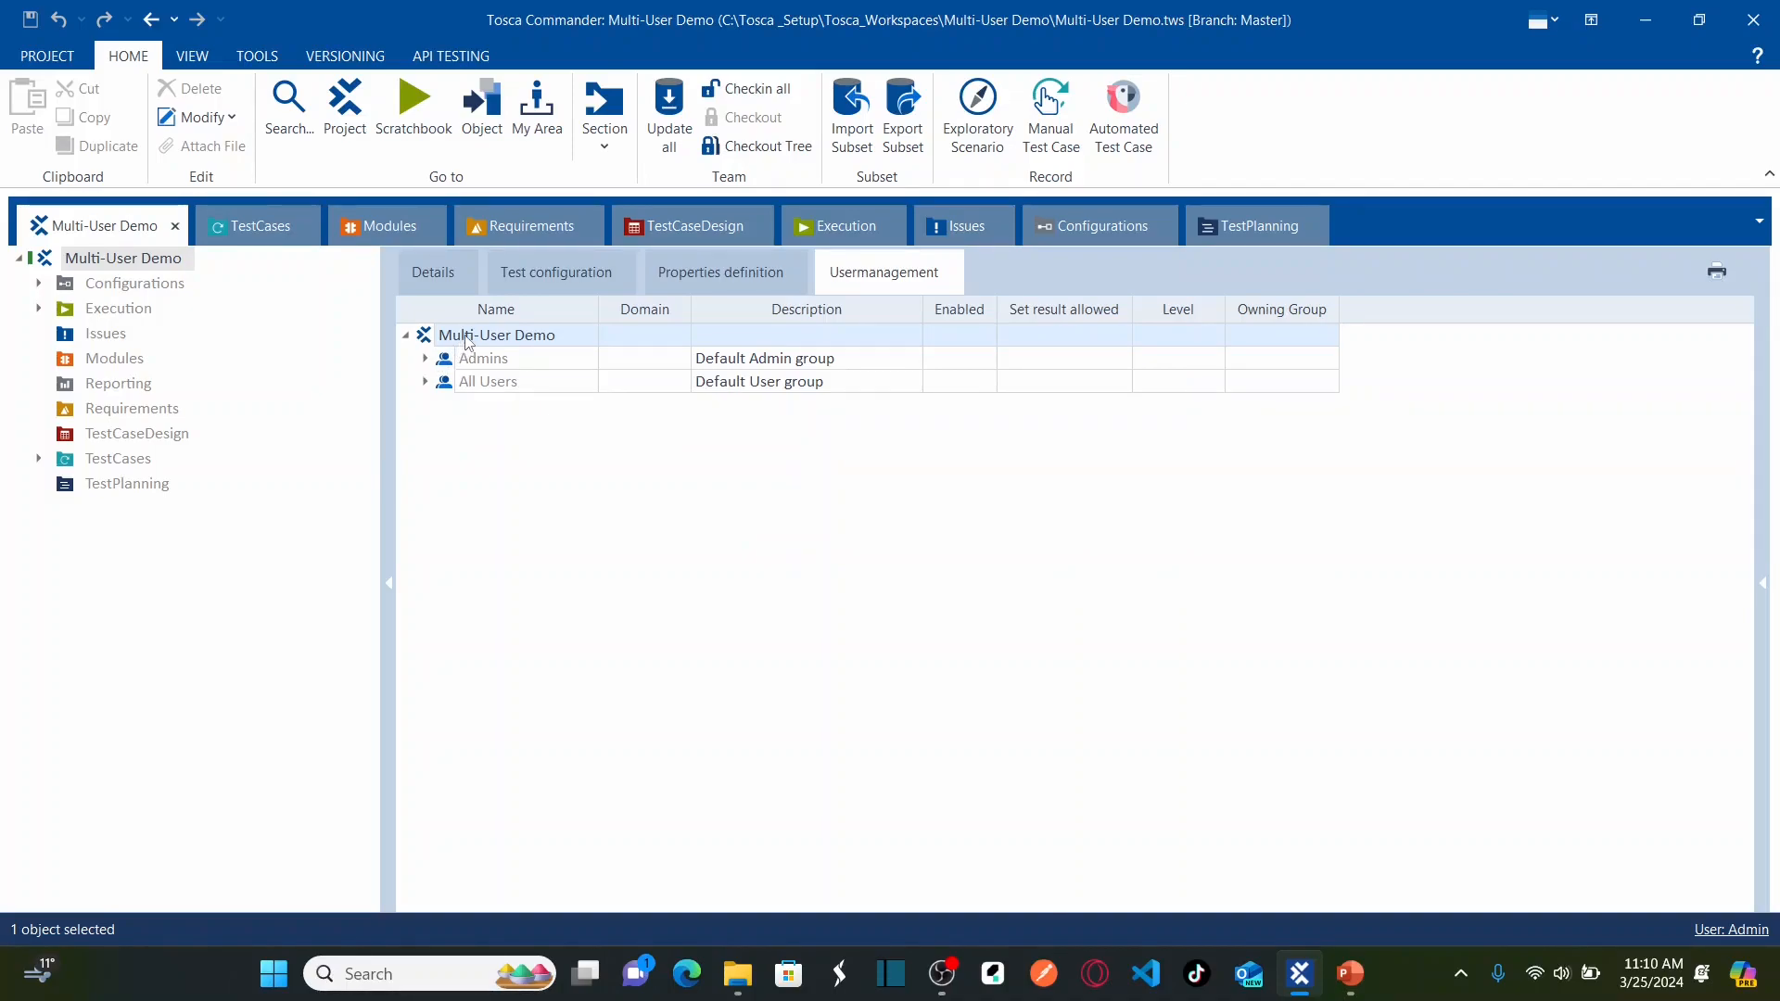
Step: Create a user group named "Tosca Specialist" under the Multi-User Demo project
right_click(468, 342)
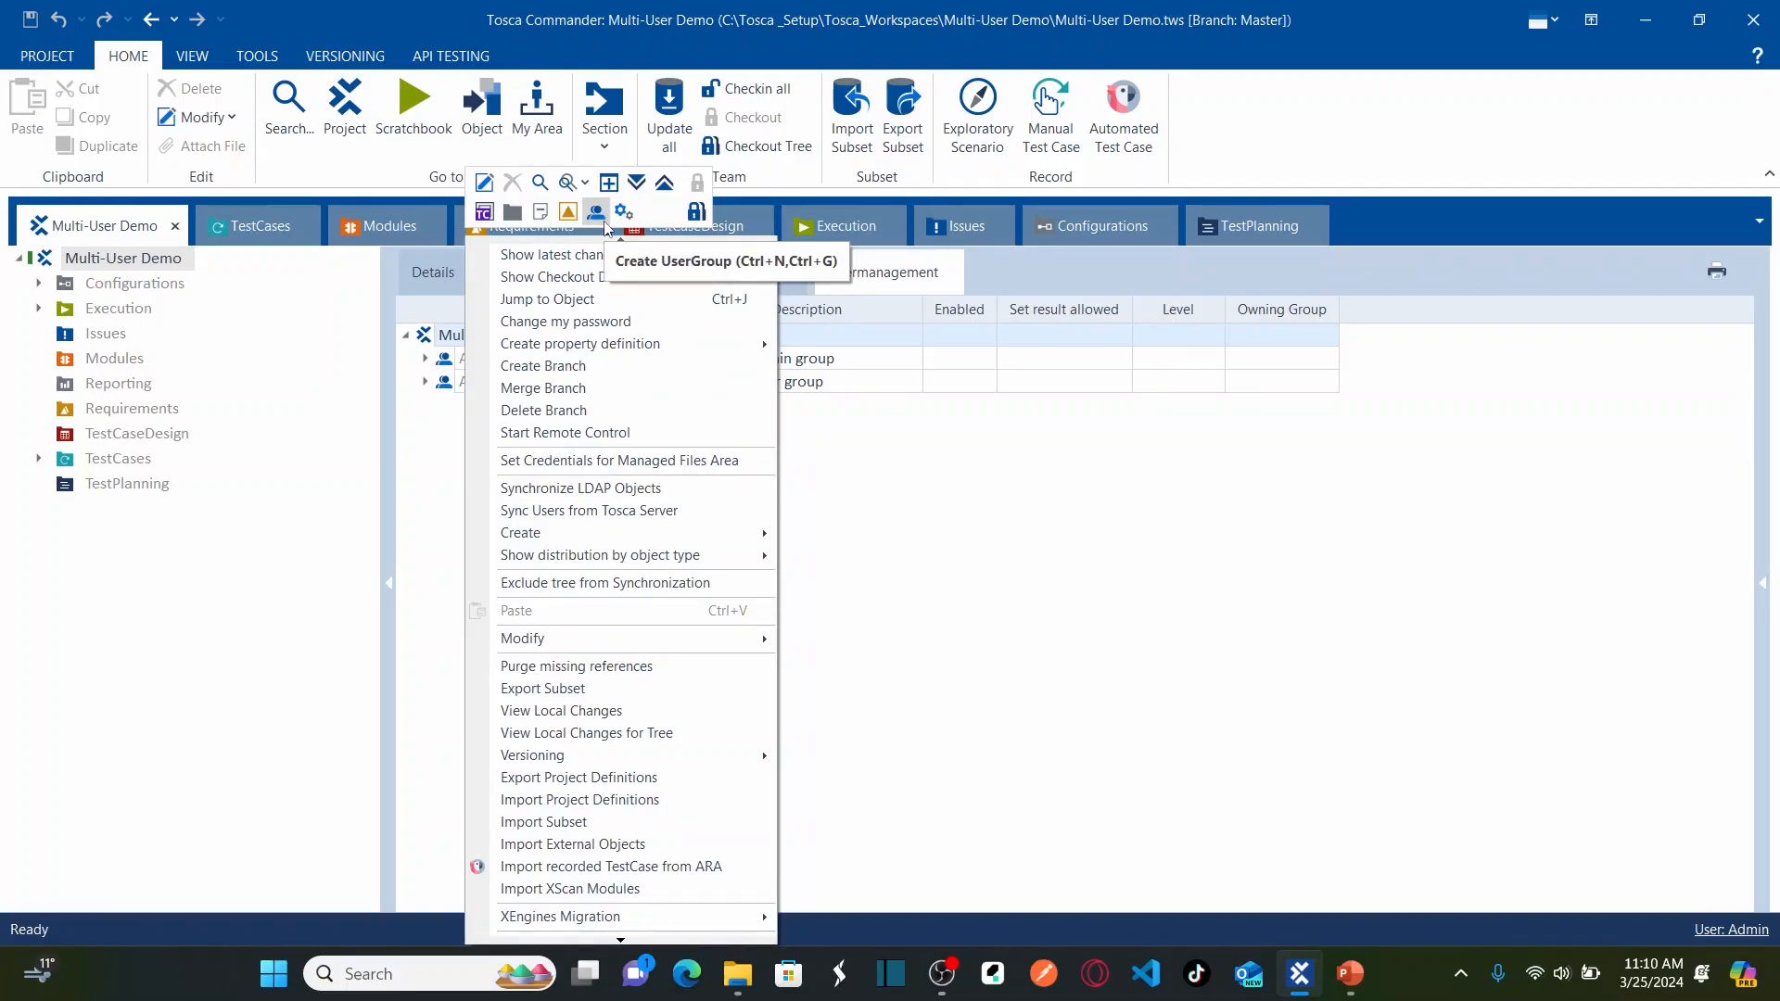
left_click(603, 220)
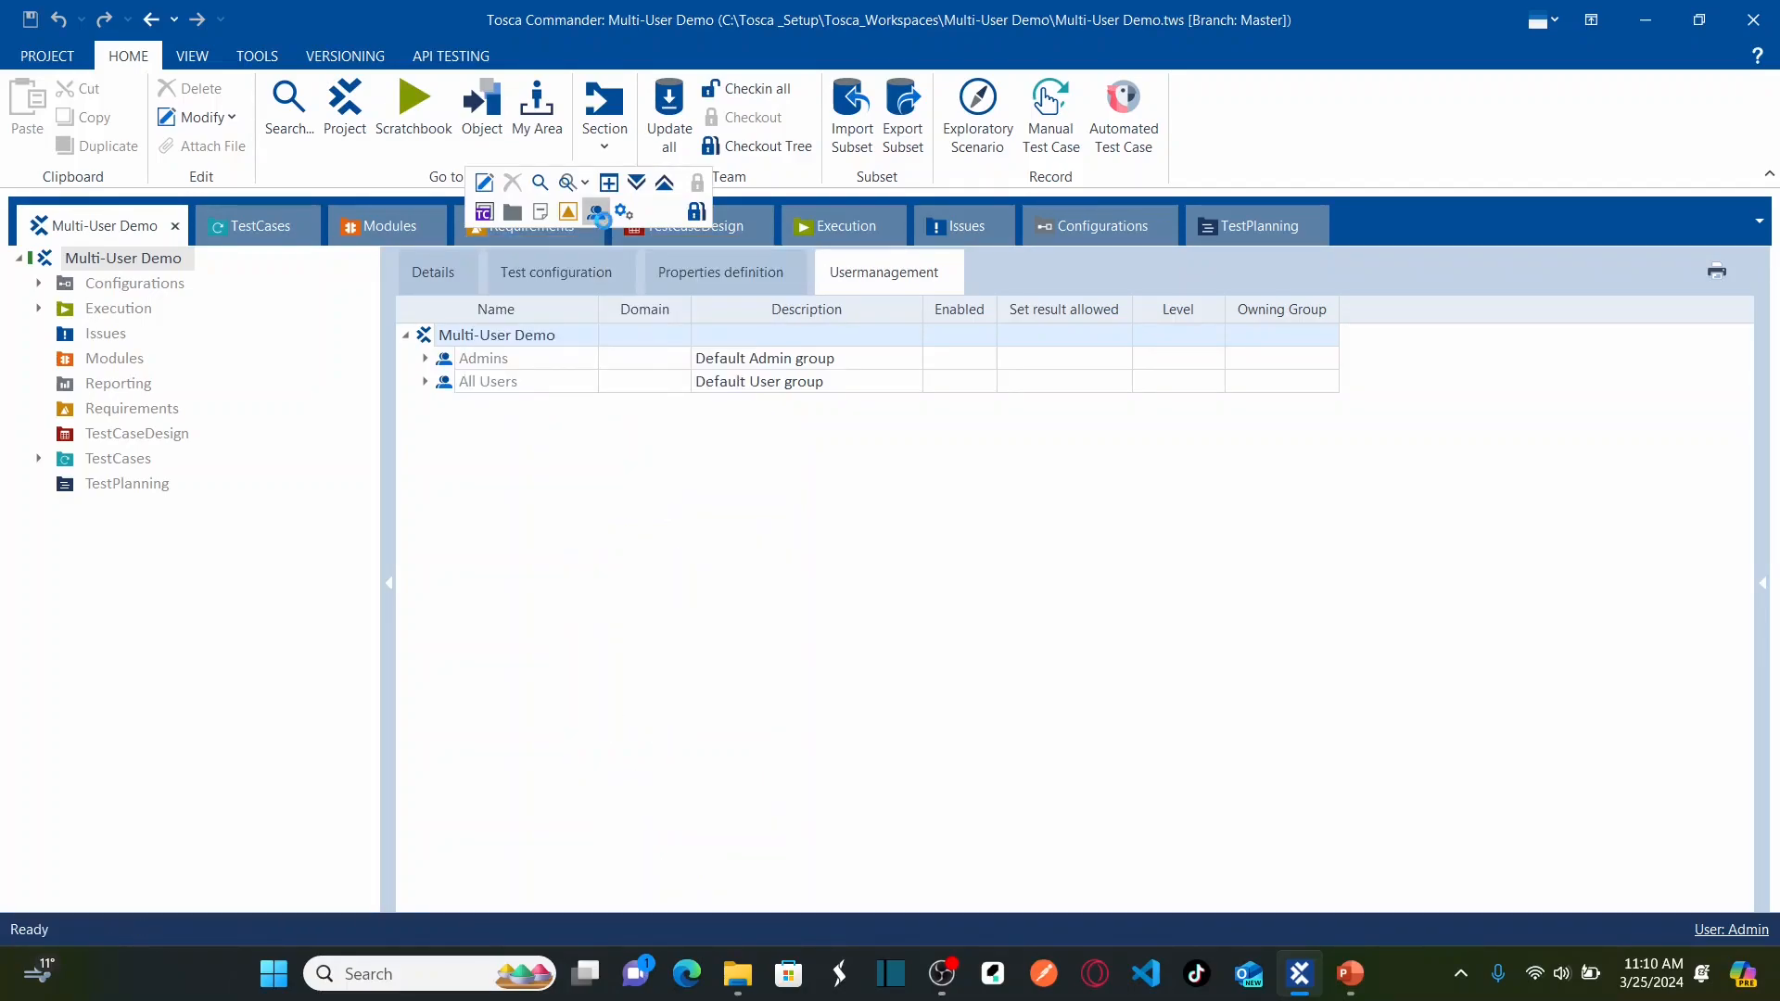
type("To")
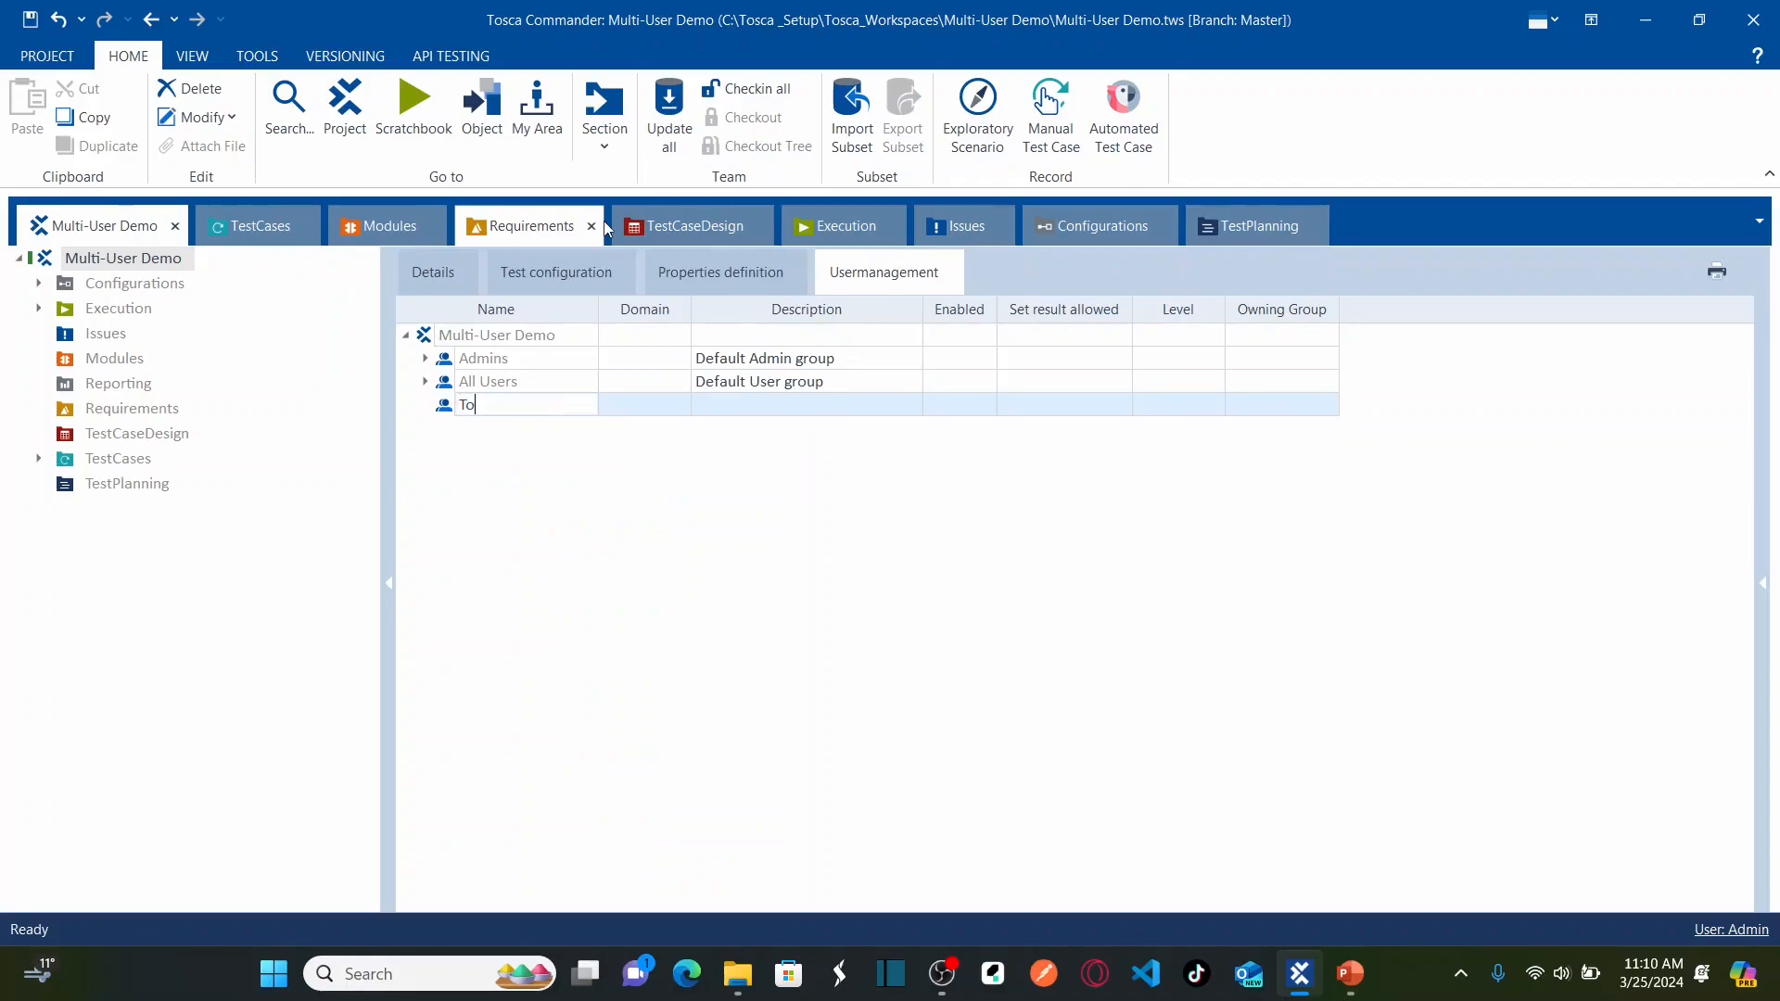
type("sca Specialist")
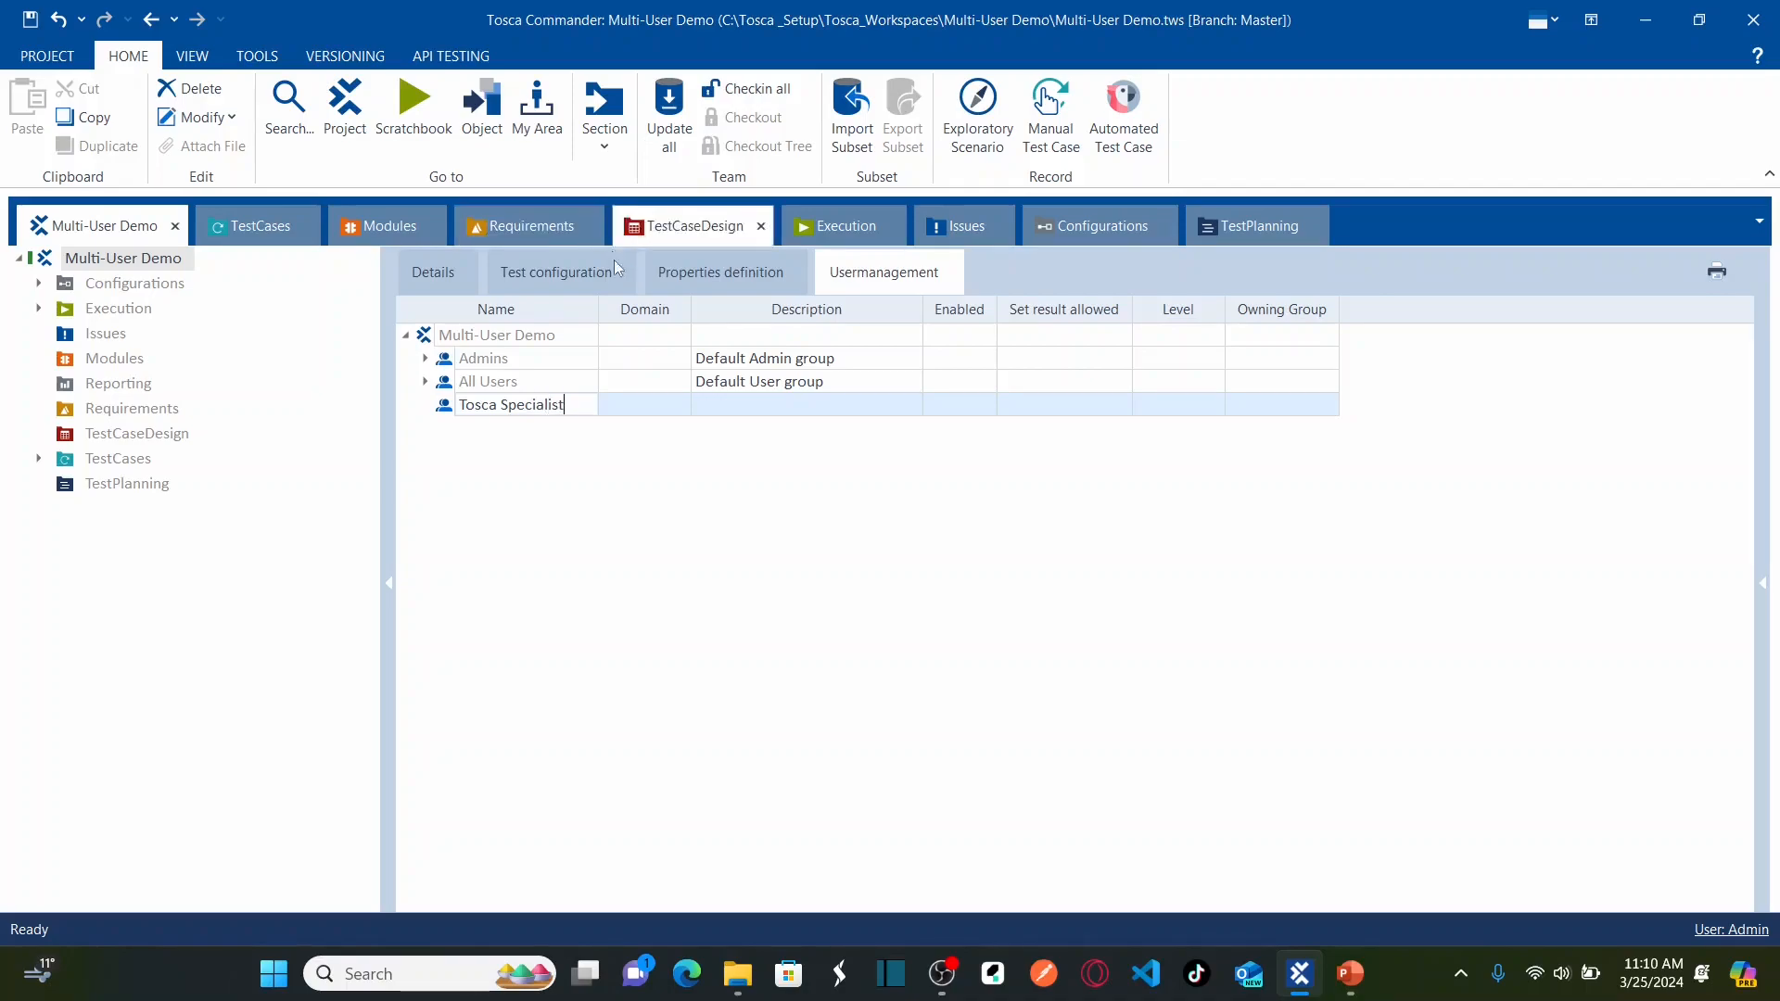
left_click(536, 482)
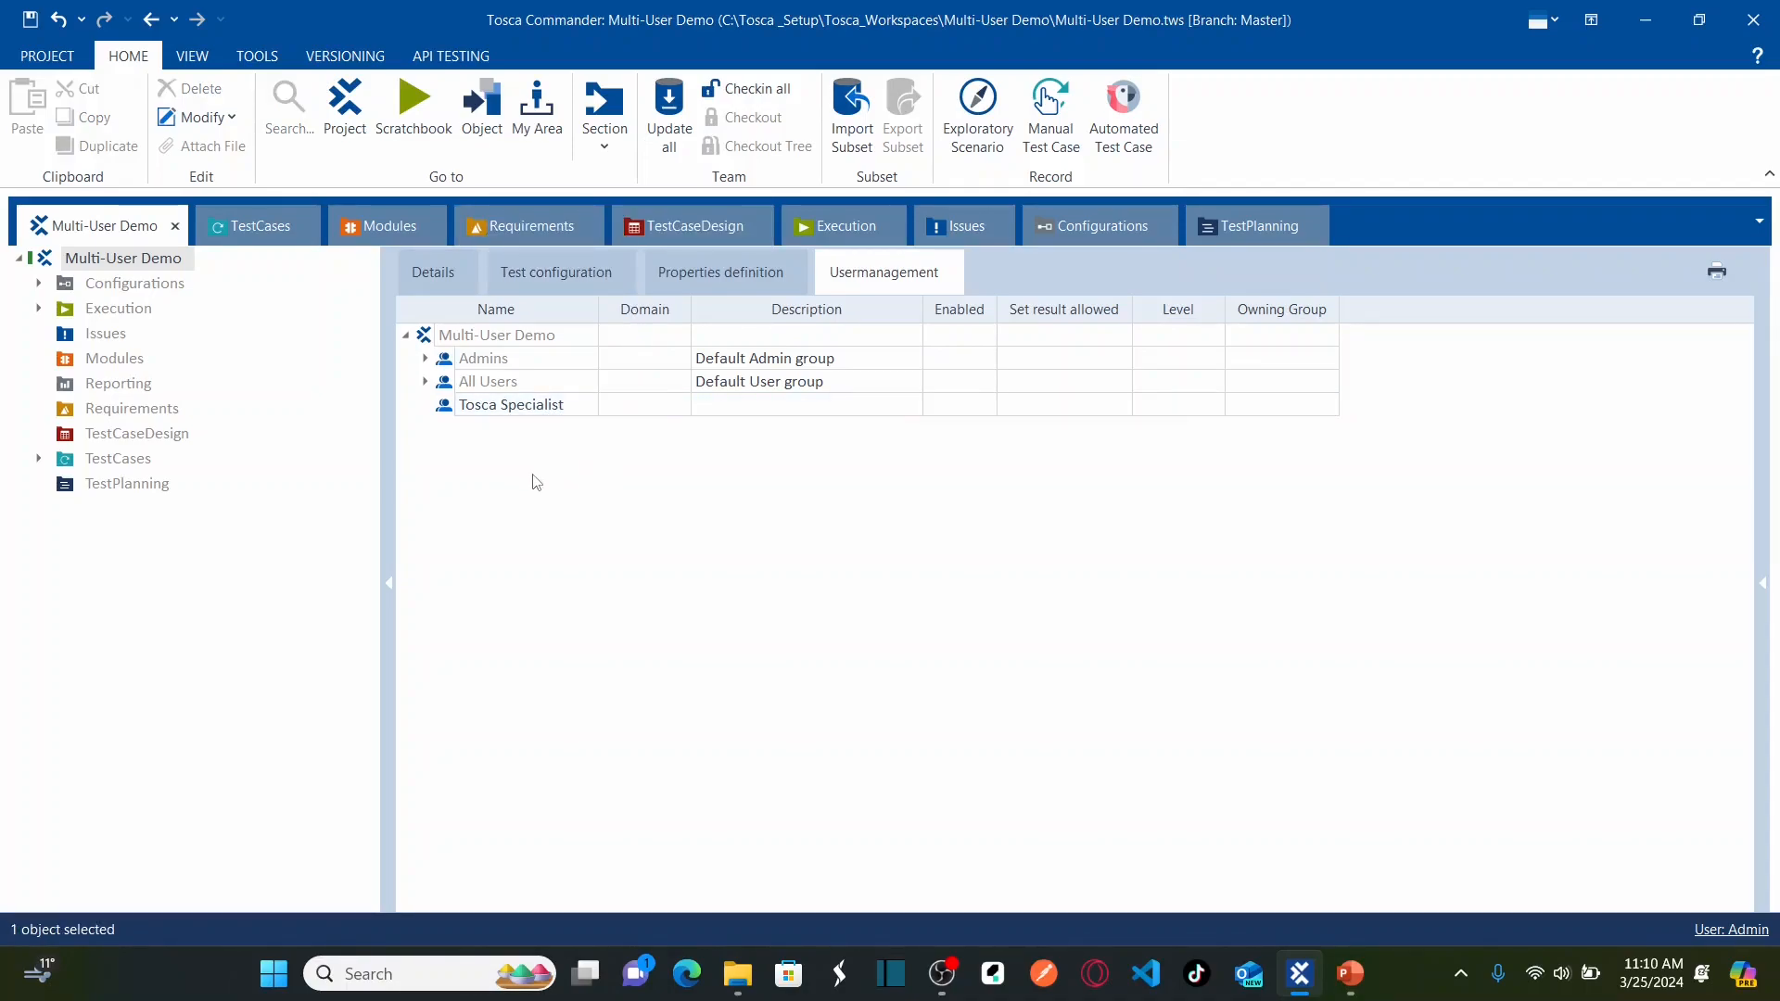
Step: Create a user group named "Tosca Design Specialist" under the project and widen the Name column to fit it
right_click(448, 338)
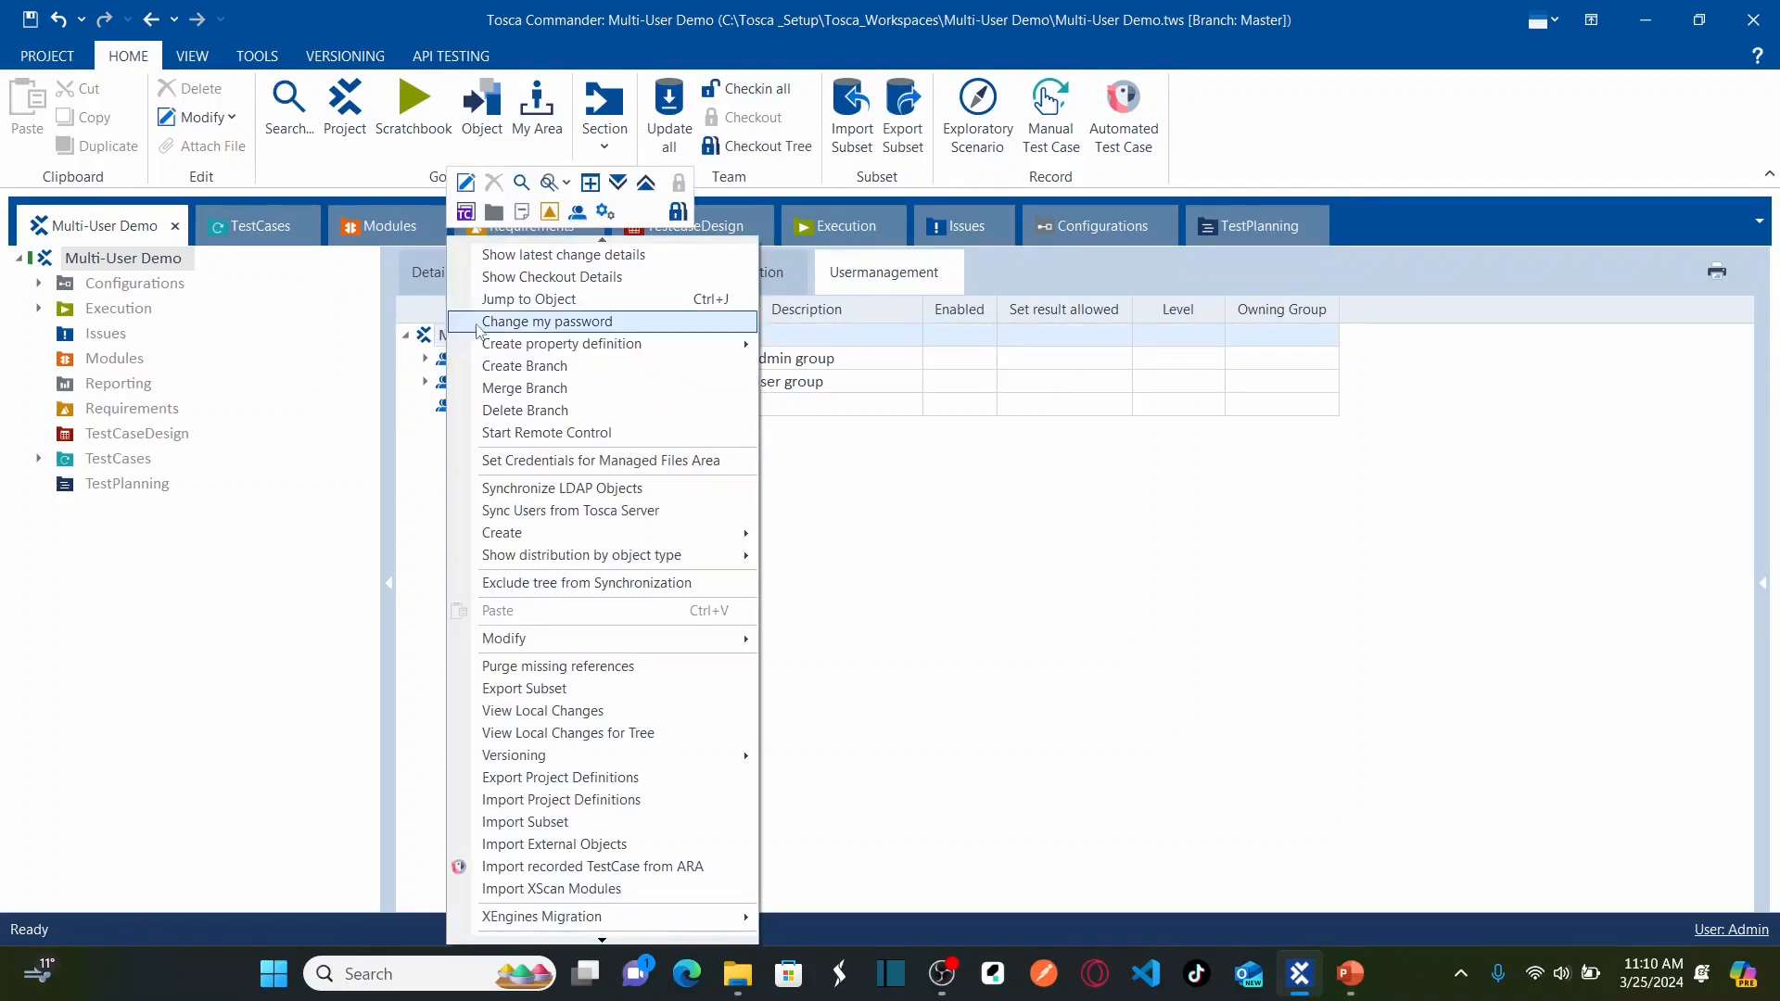
left_click(577, 215)
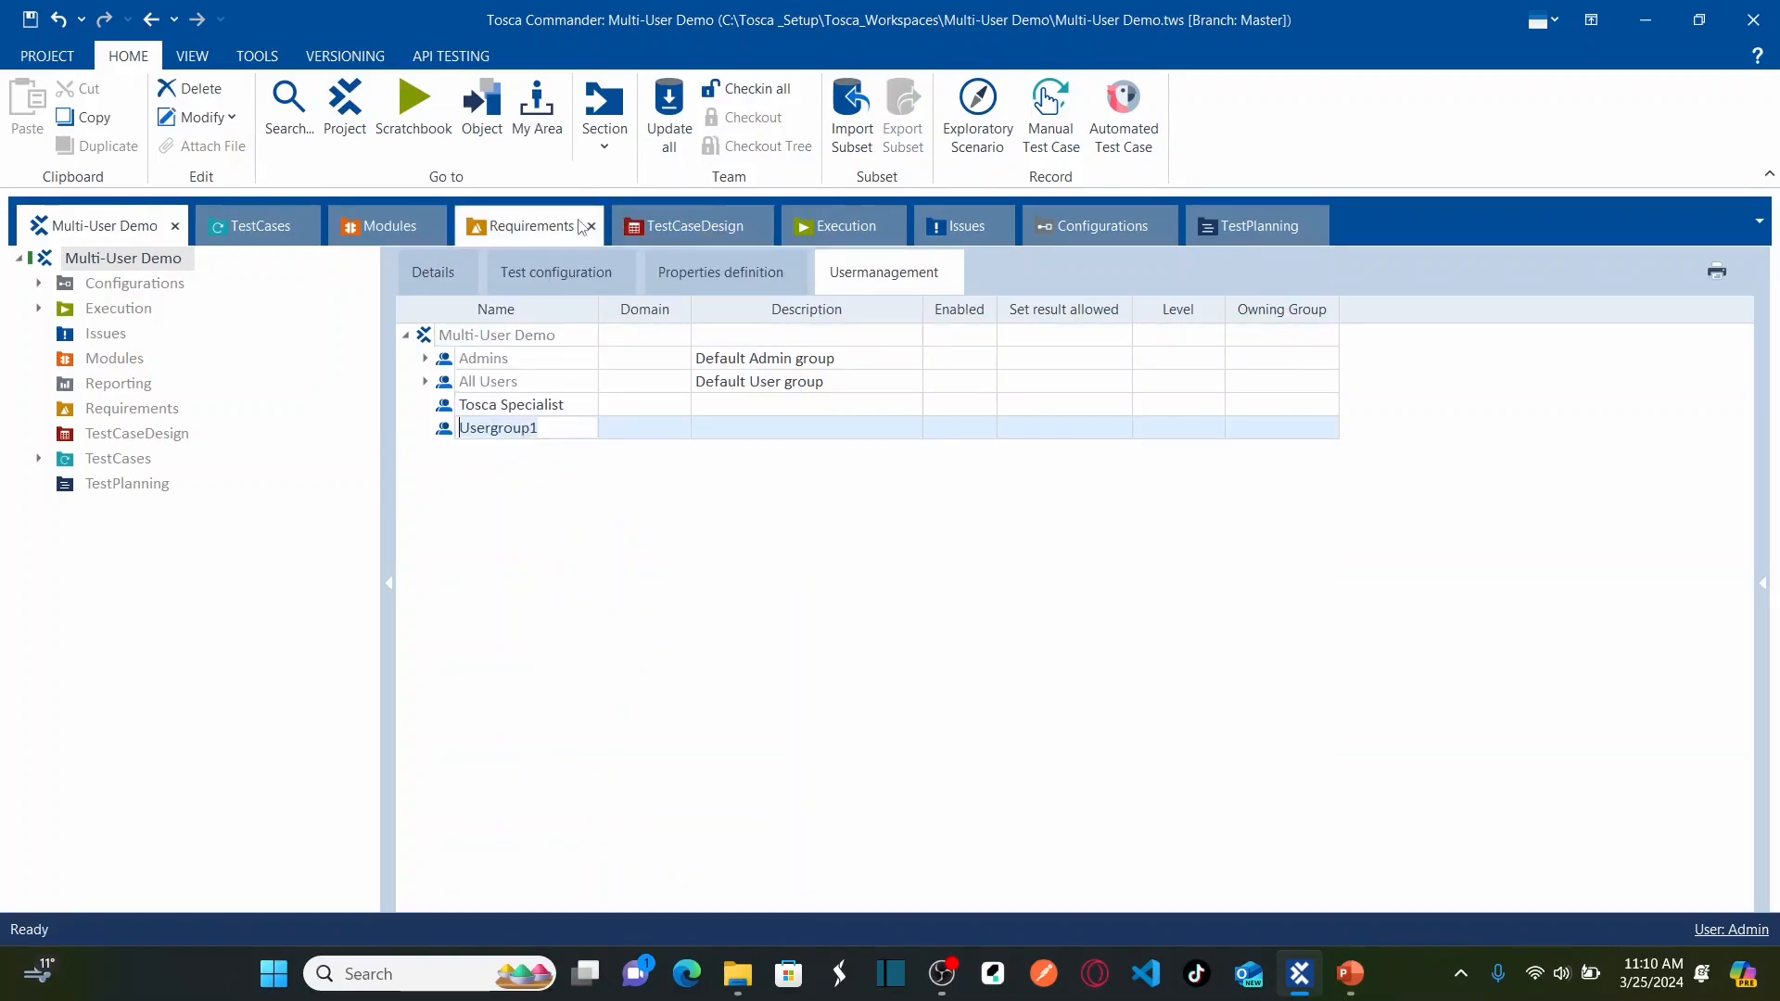
type("Tosca Te")
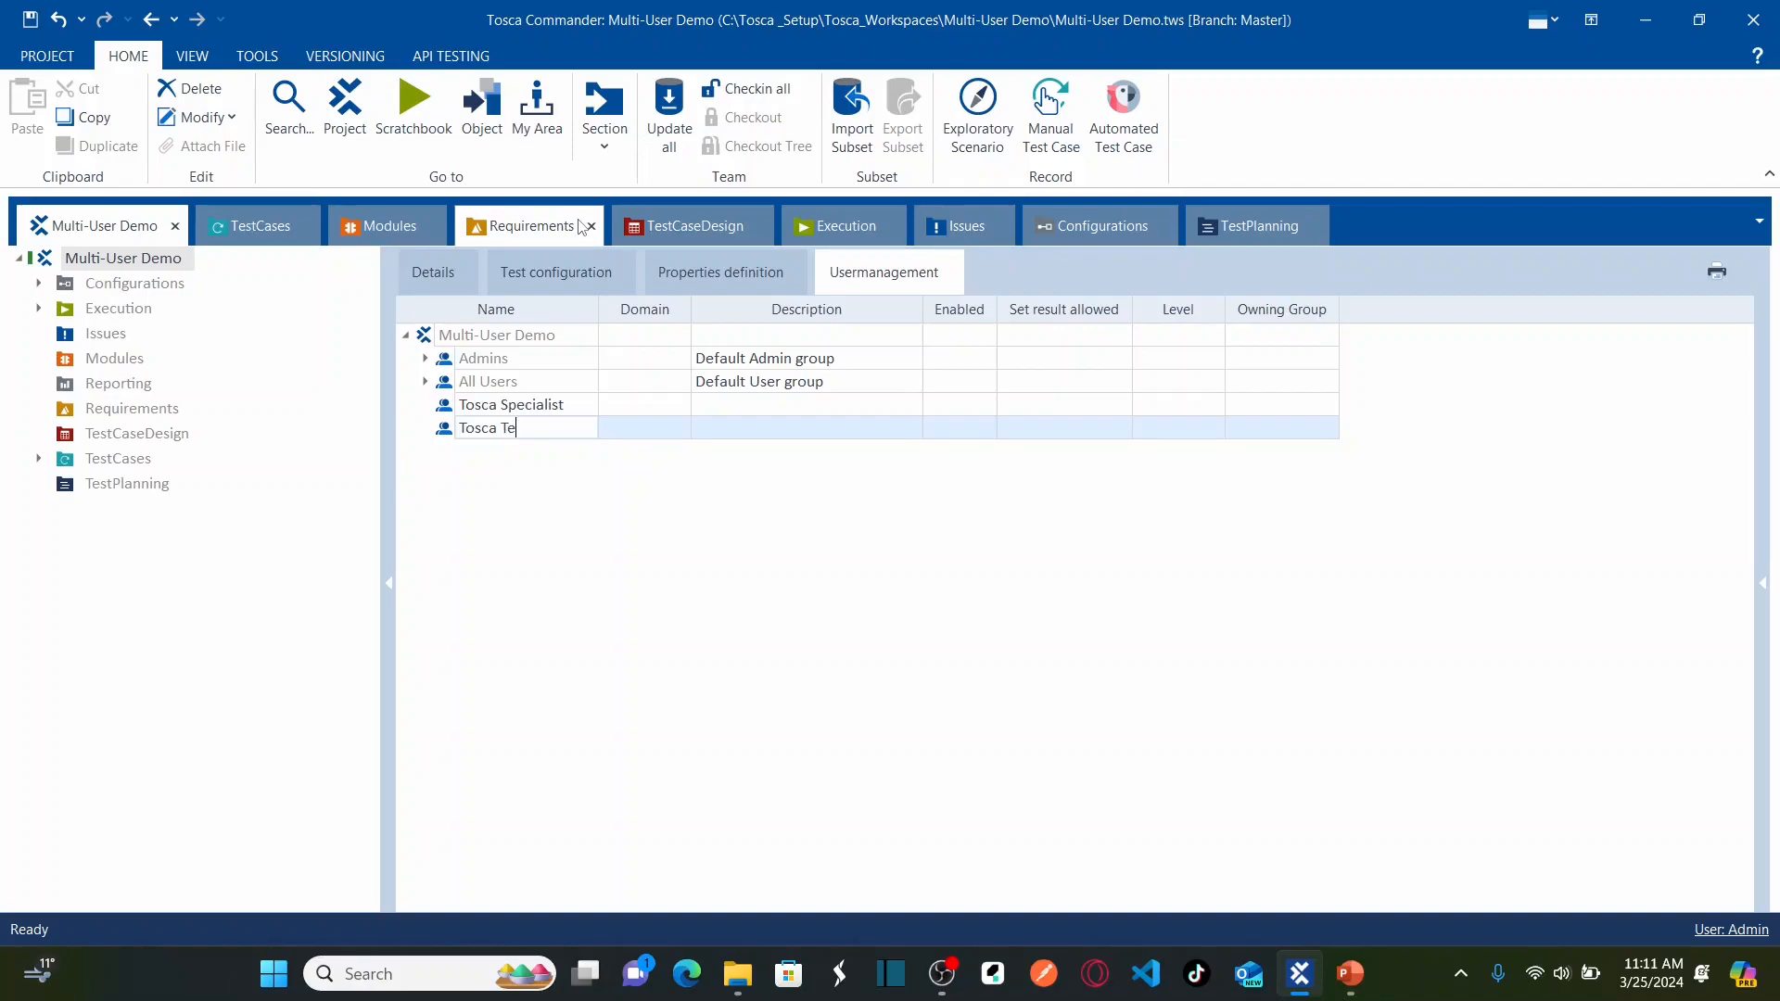
key("BackSpace")
key("BackSpace")
type("Design Specialist")
left_click(532, 516)
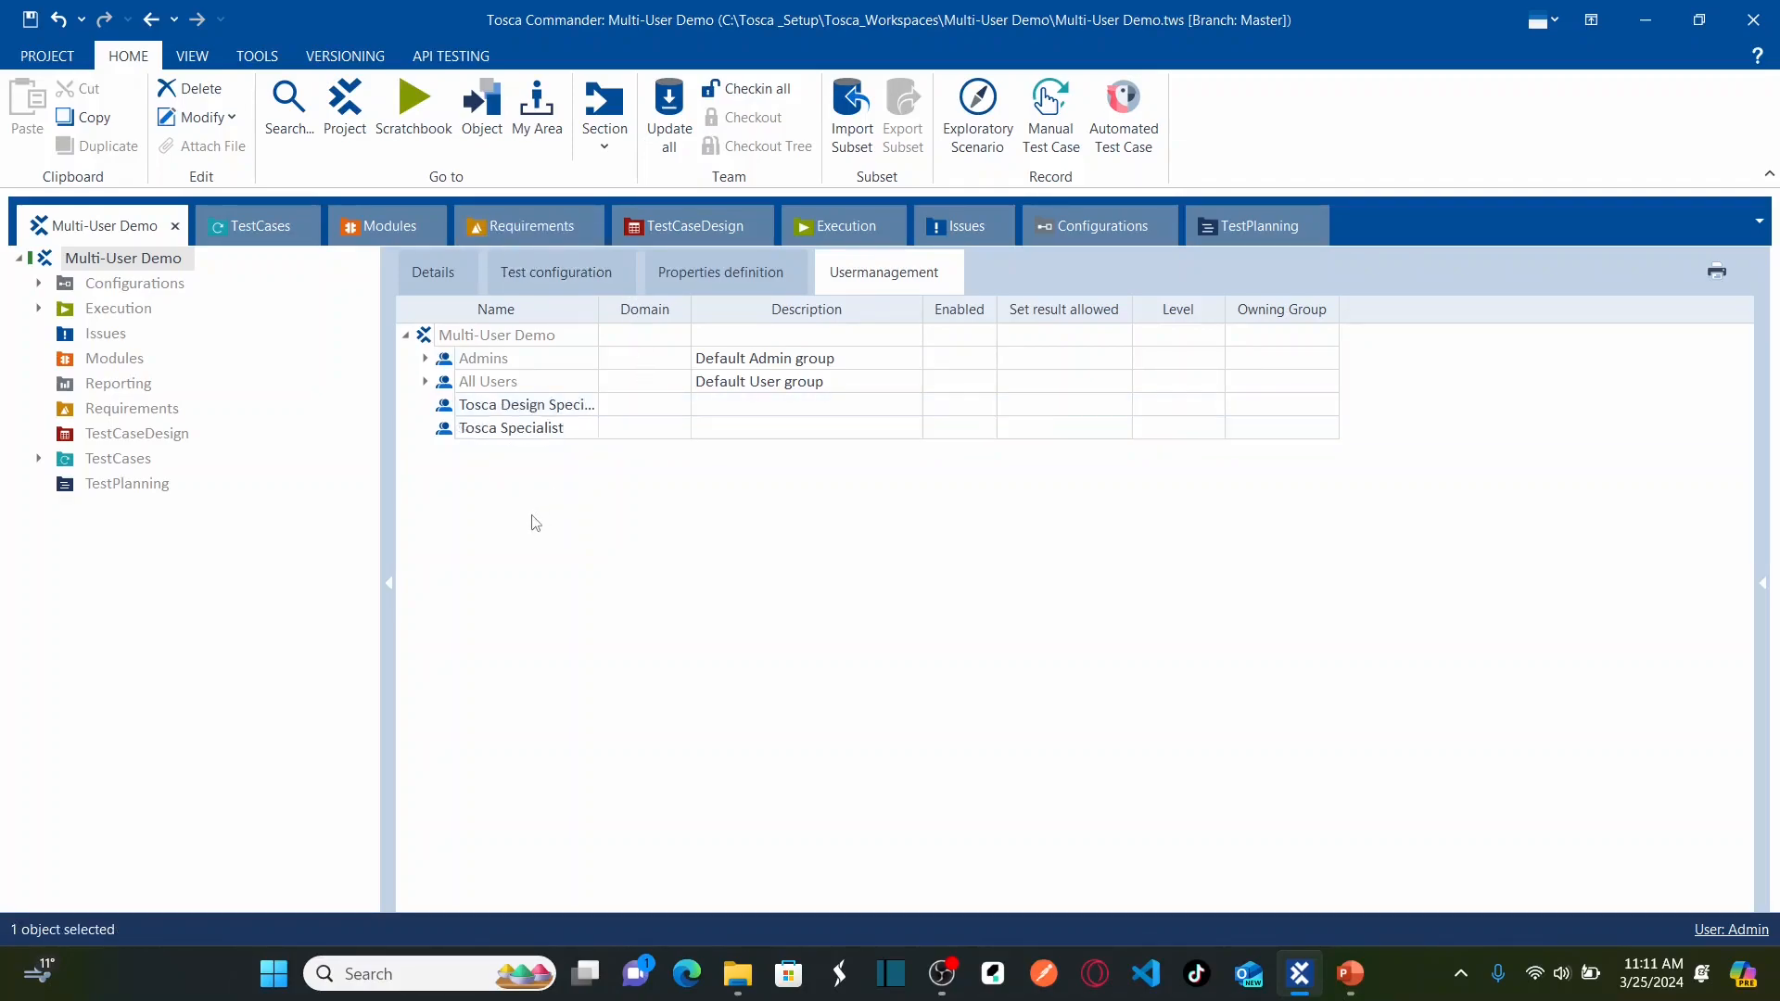
double_click(599, 315)
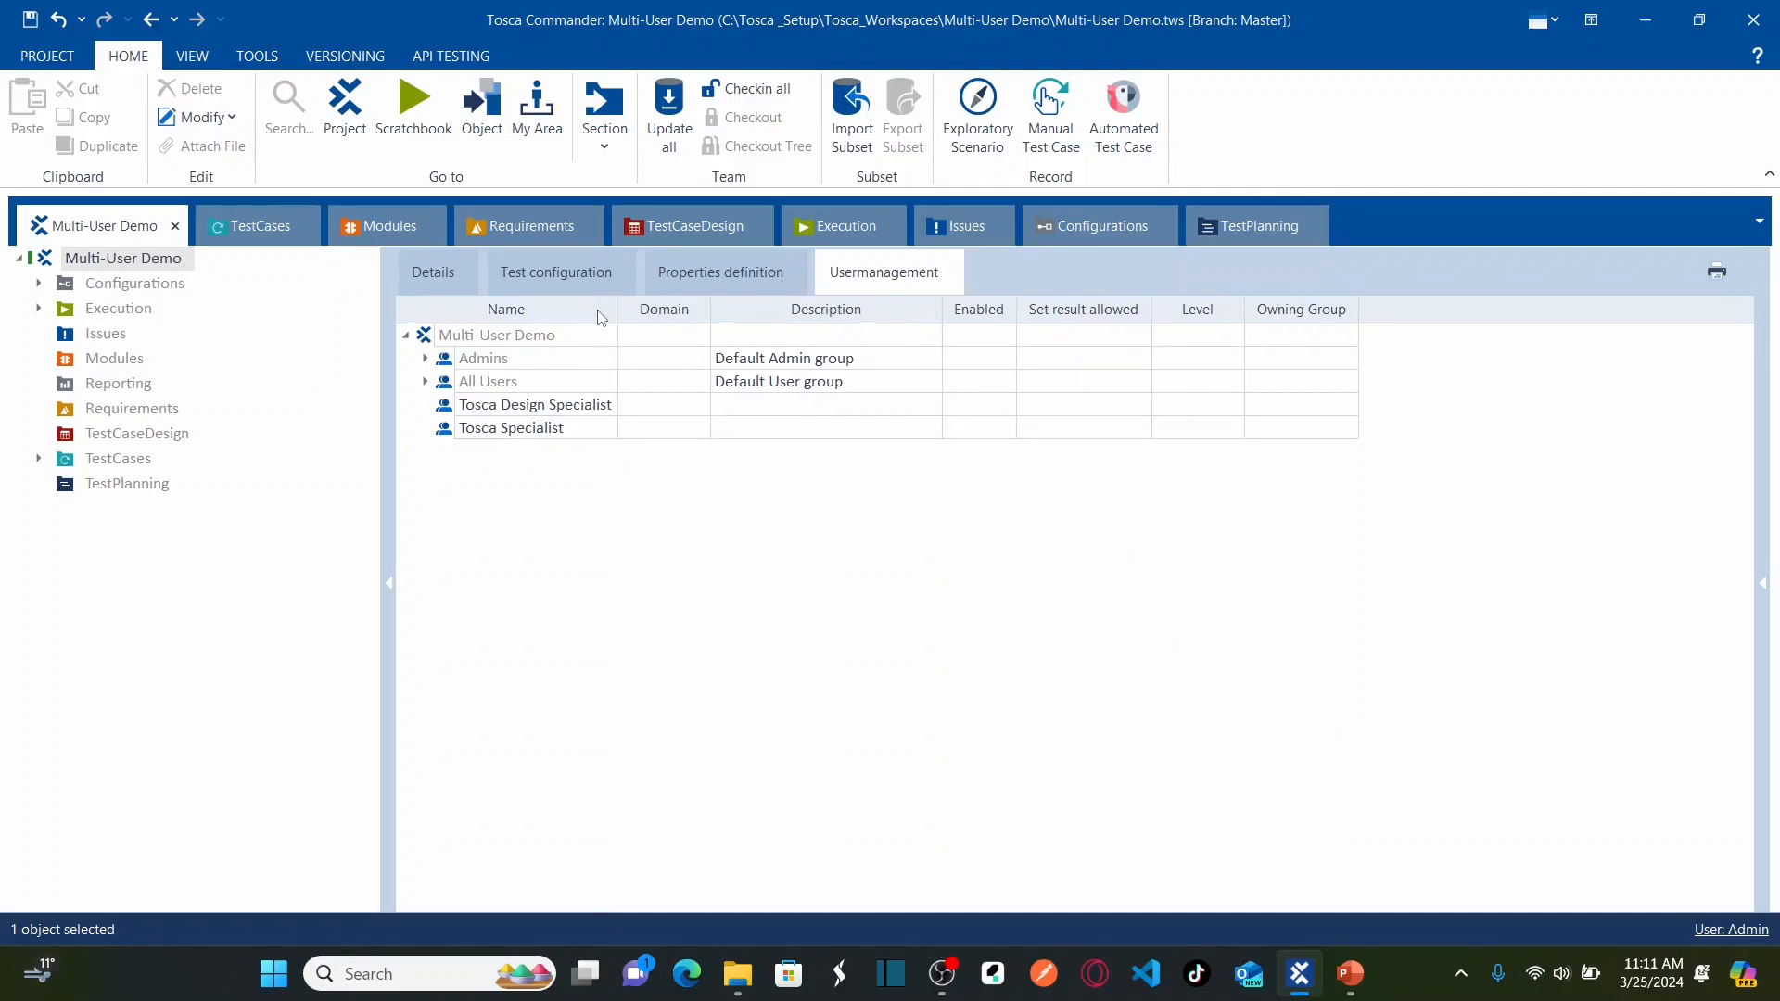
Step: Create a user group named "Project Mulit-user" under the Multi-User Demo project
right_click(453, 345)
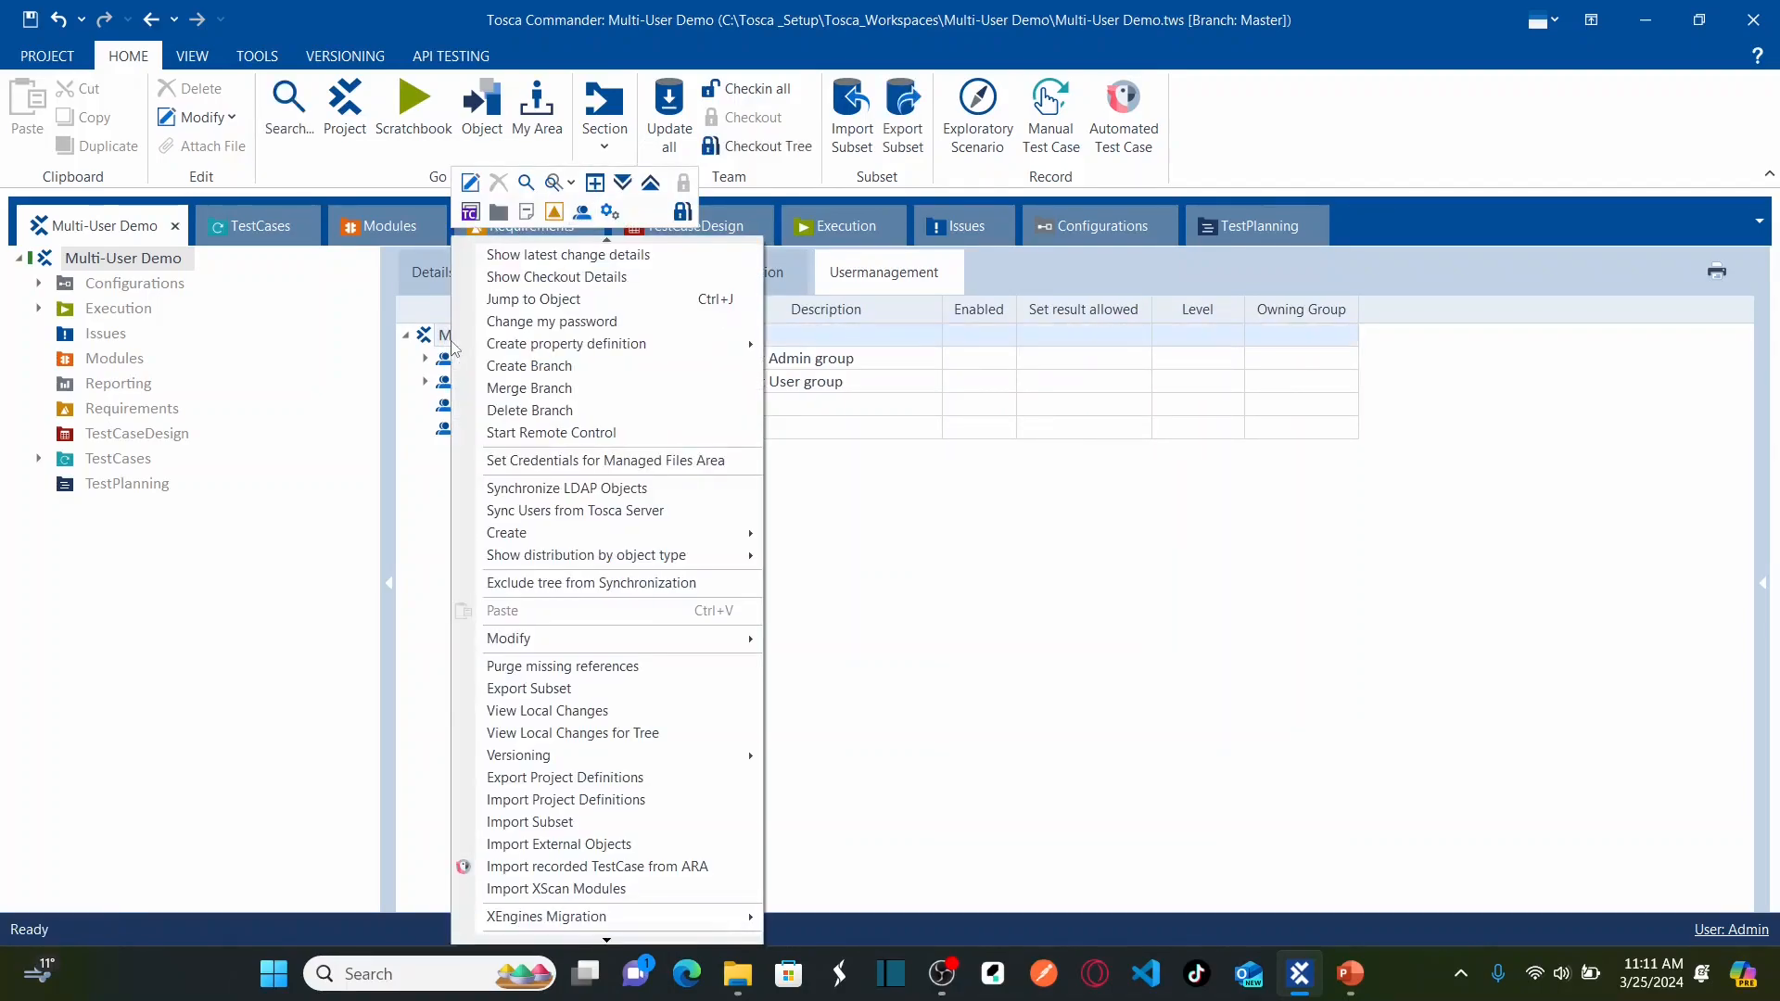
left_click(584, 219)
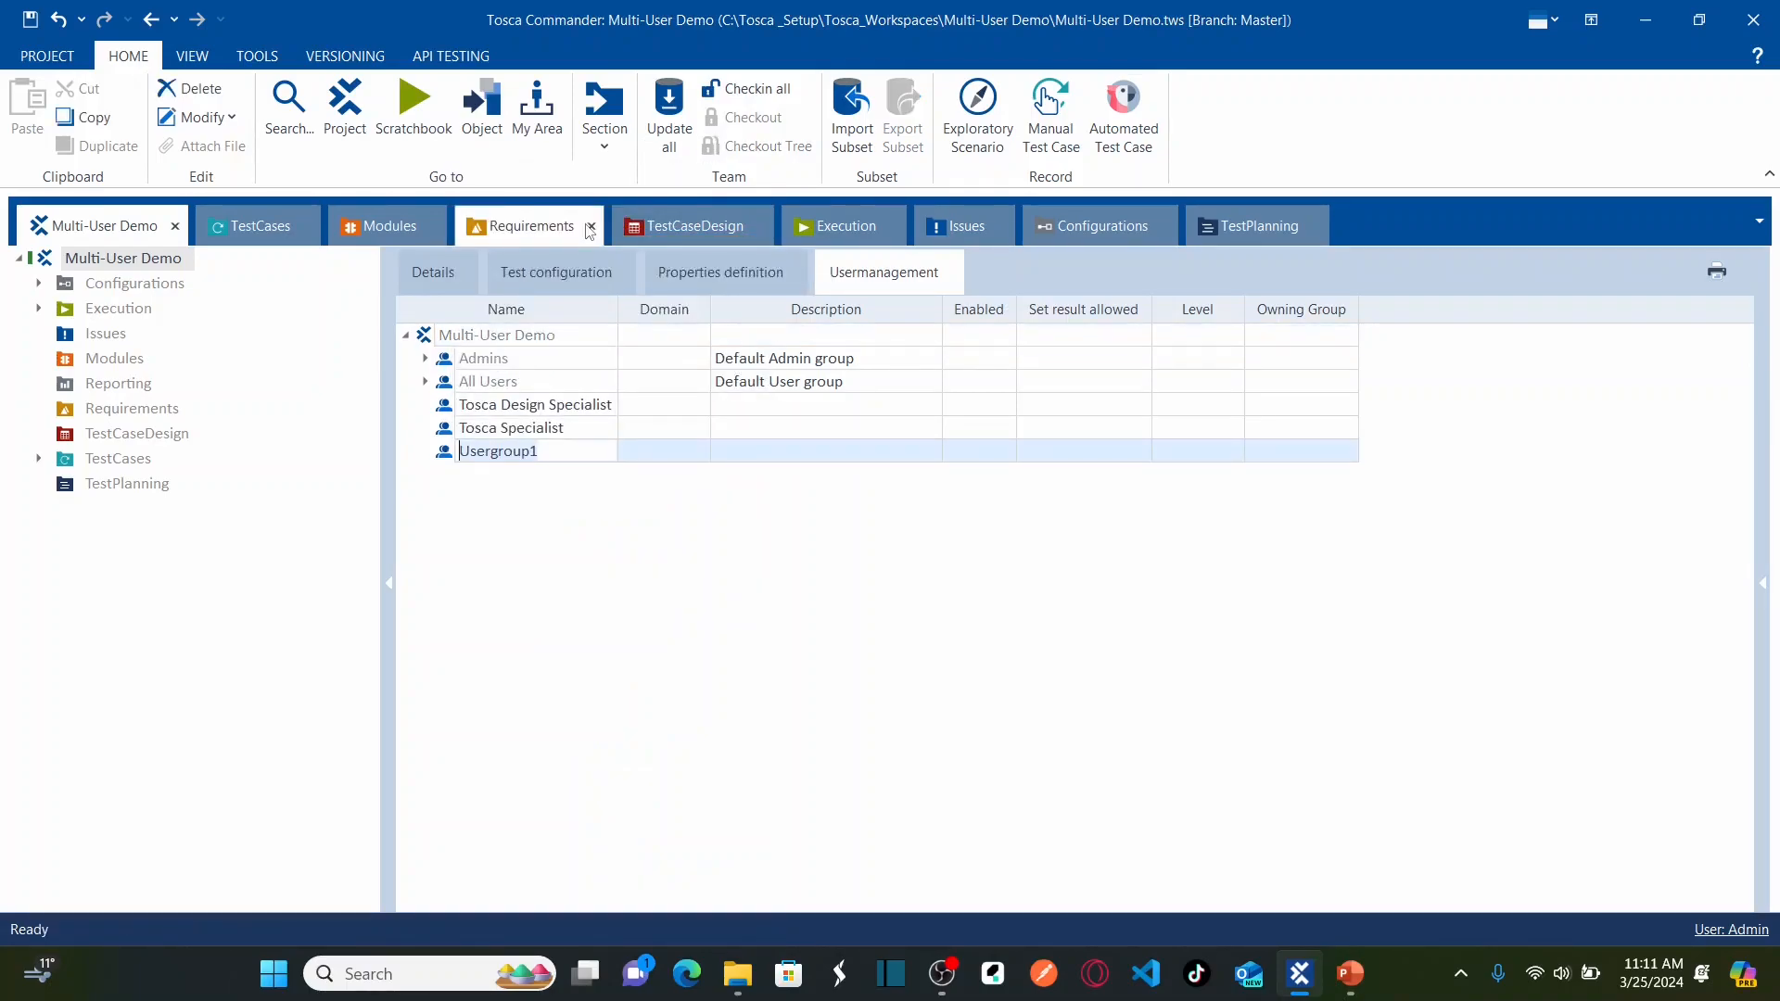
type("Project")
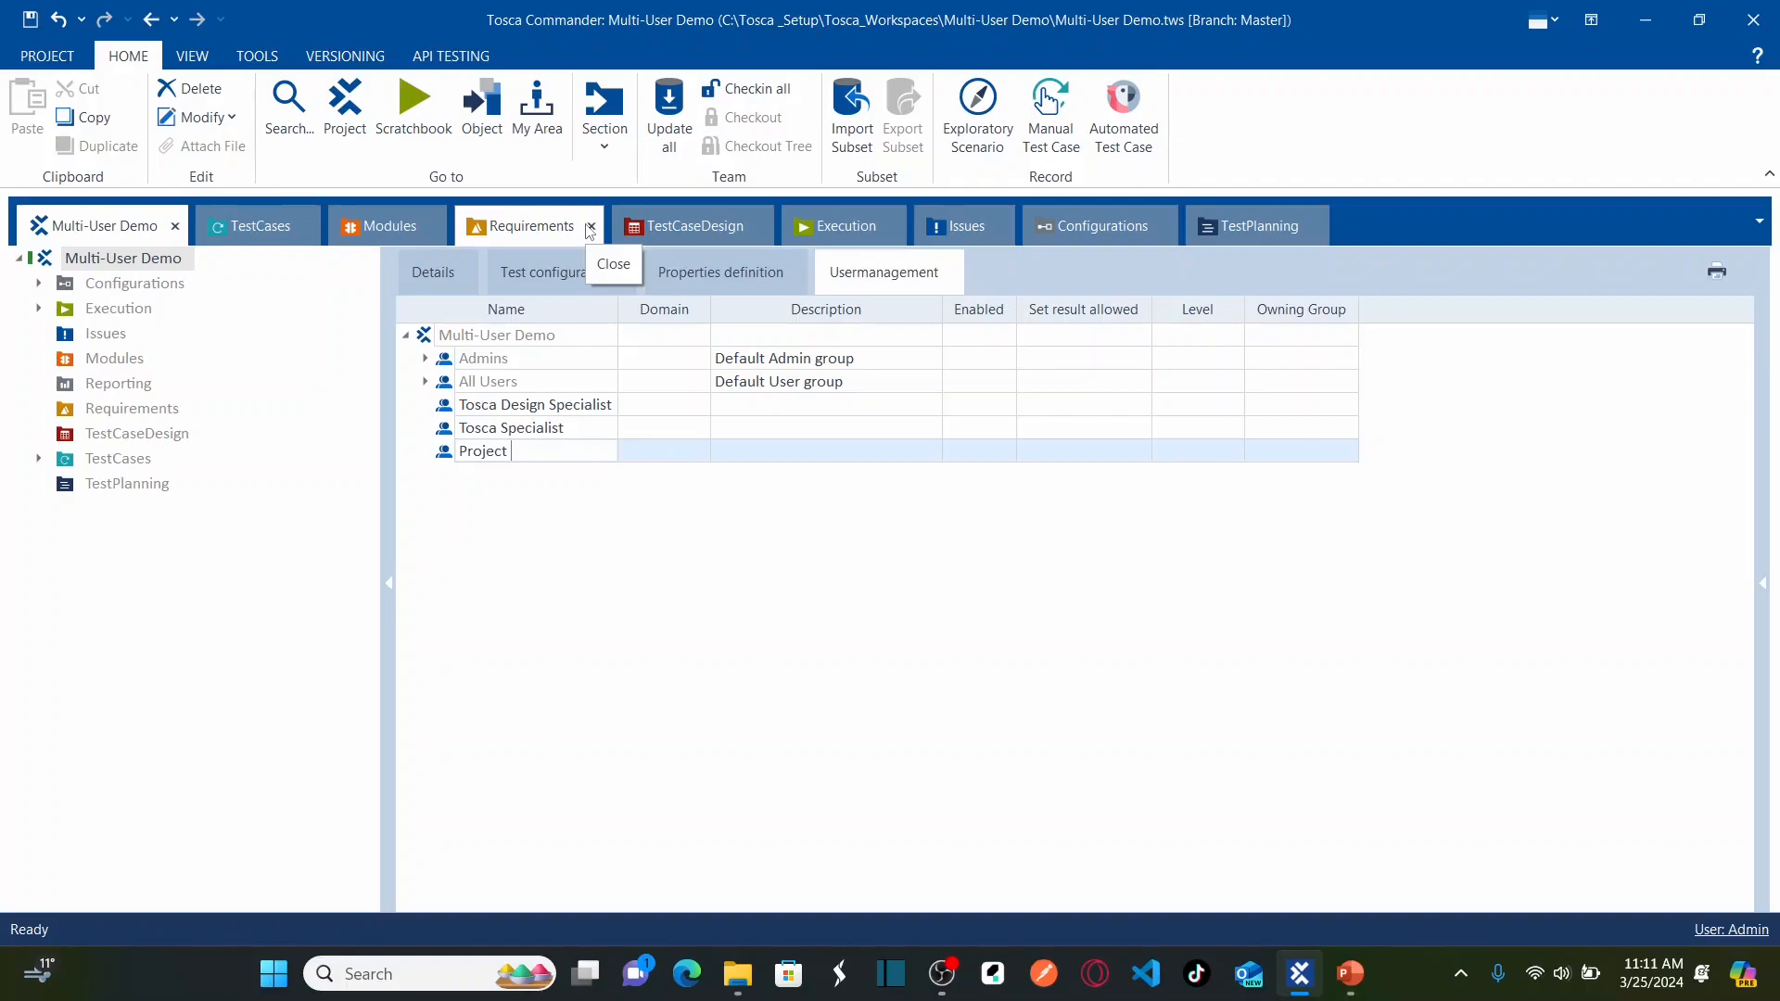
type(" XYZ")
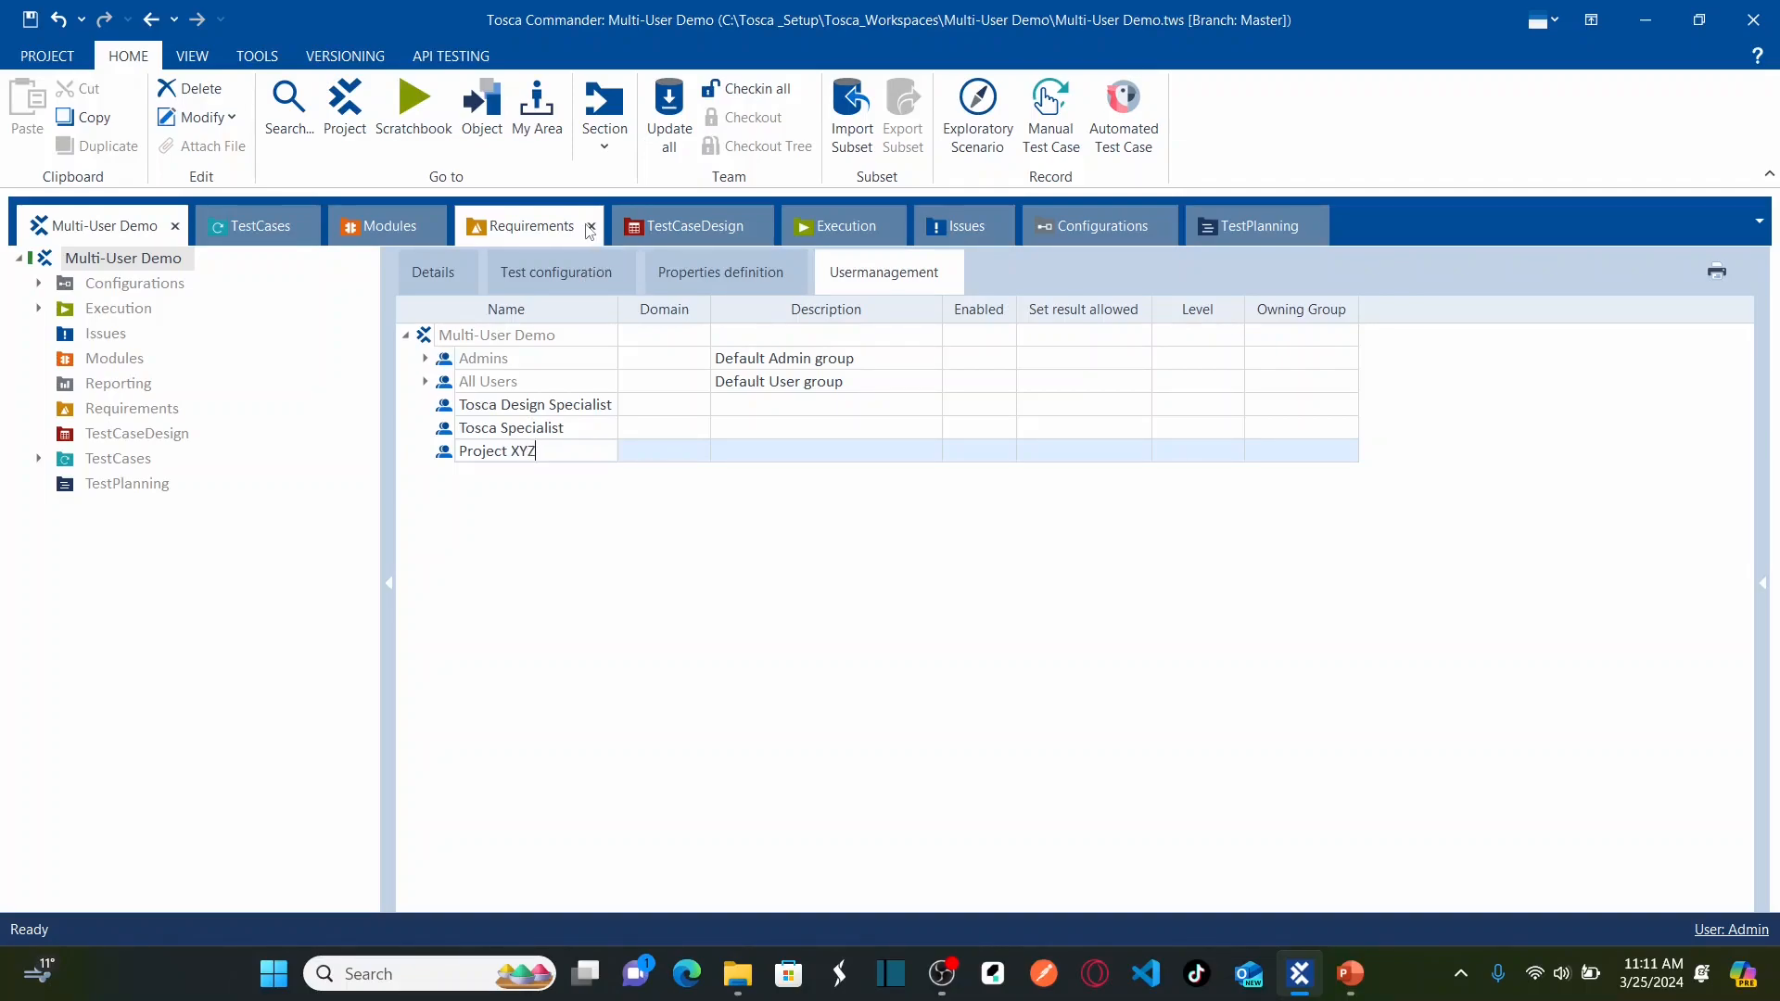
key("BackSpace")
key("BackSpace")
key("BackSpace")
type("Mulit-user")
left_click(586, 573)
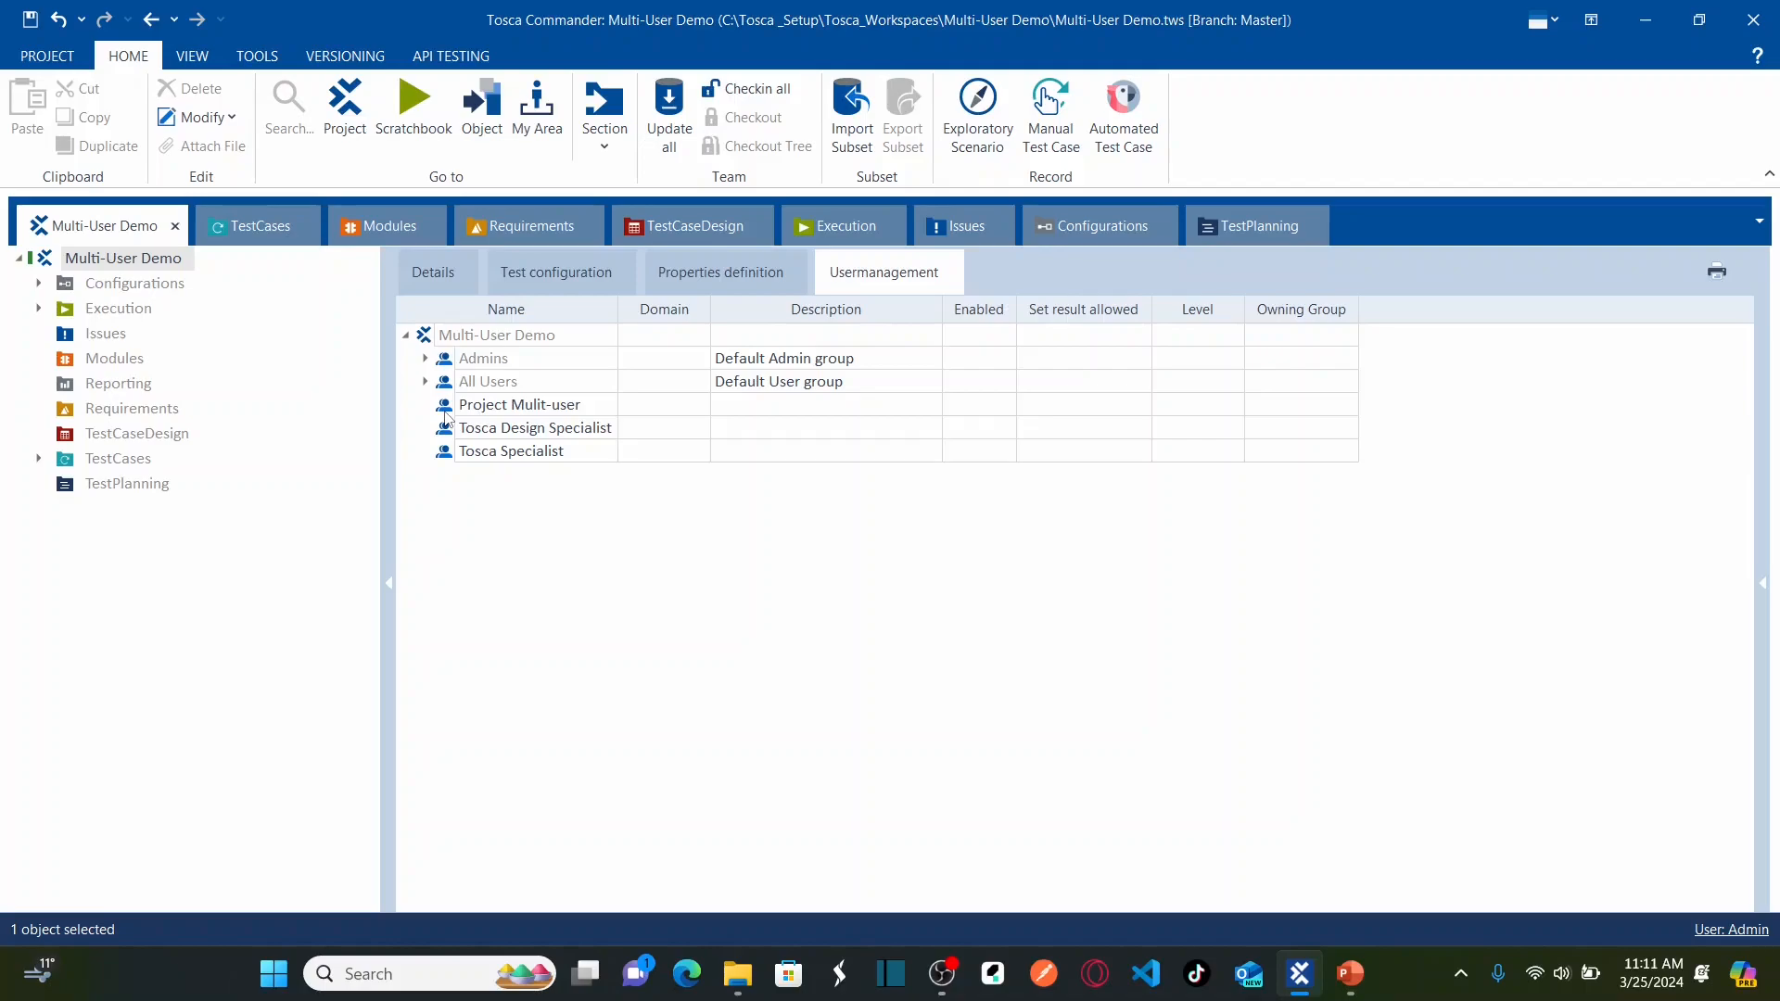
key("alt+Tab")
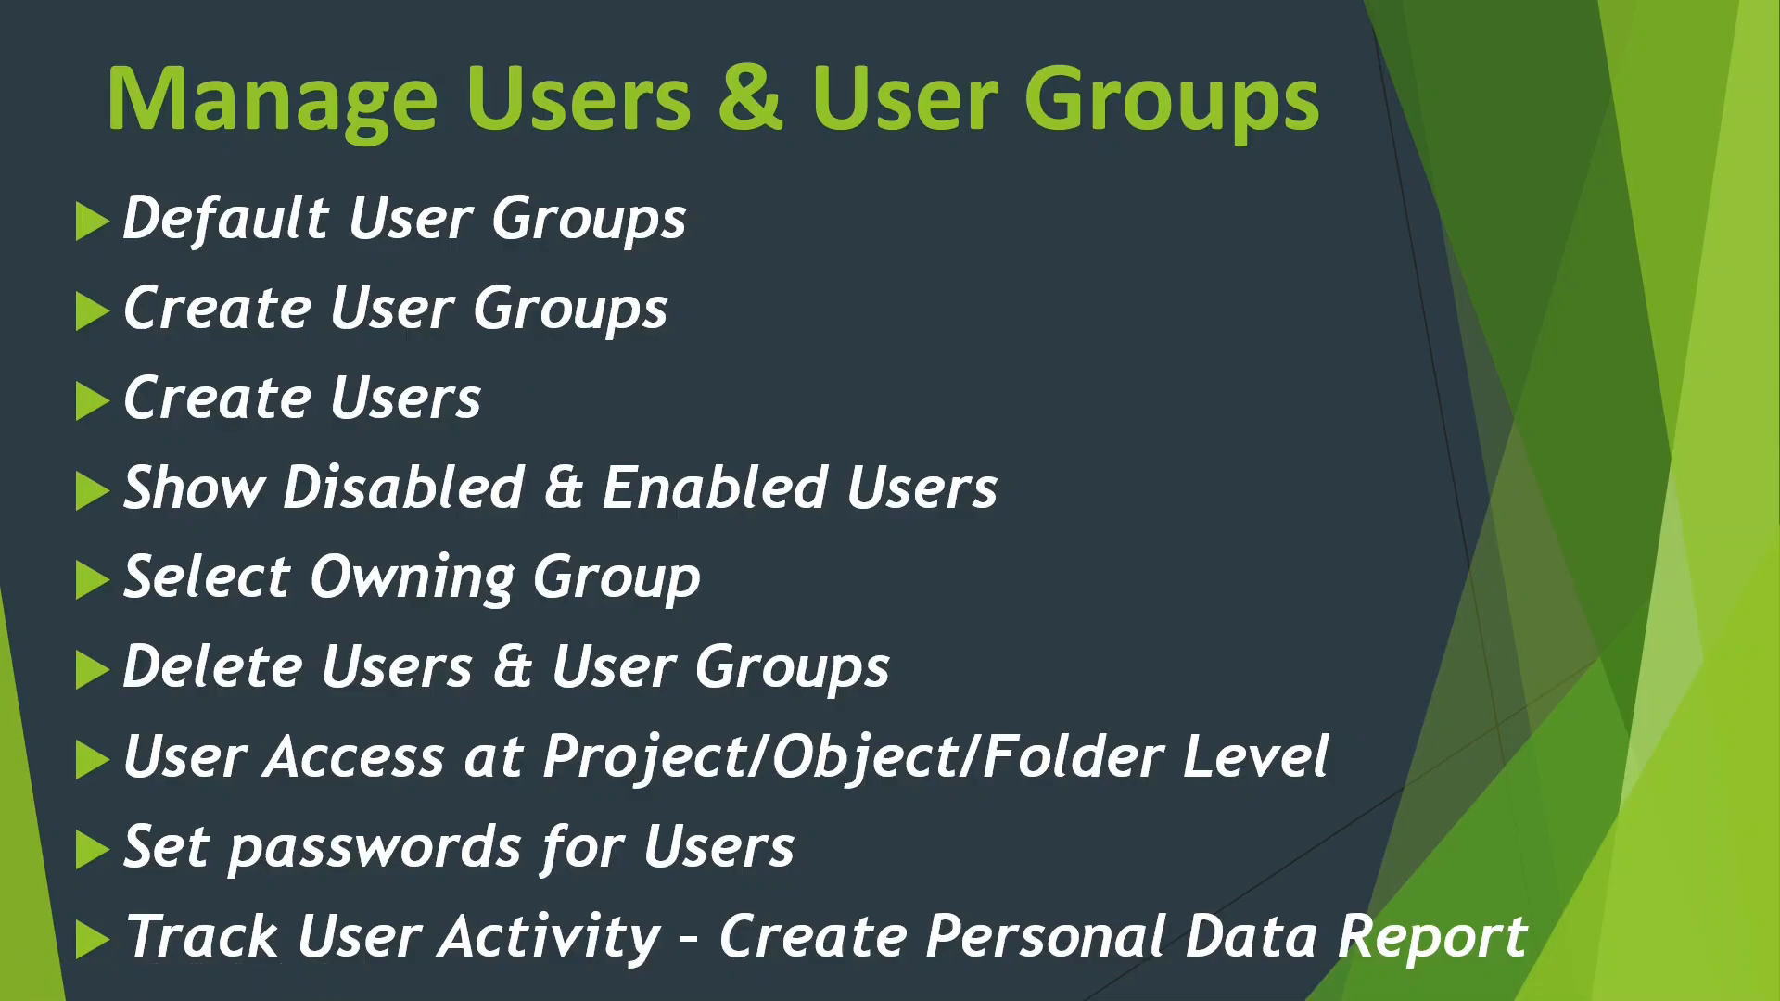
key("alt+Tab")
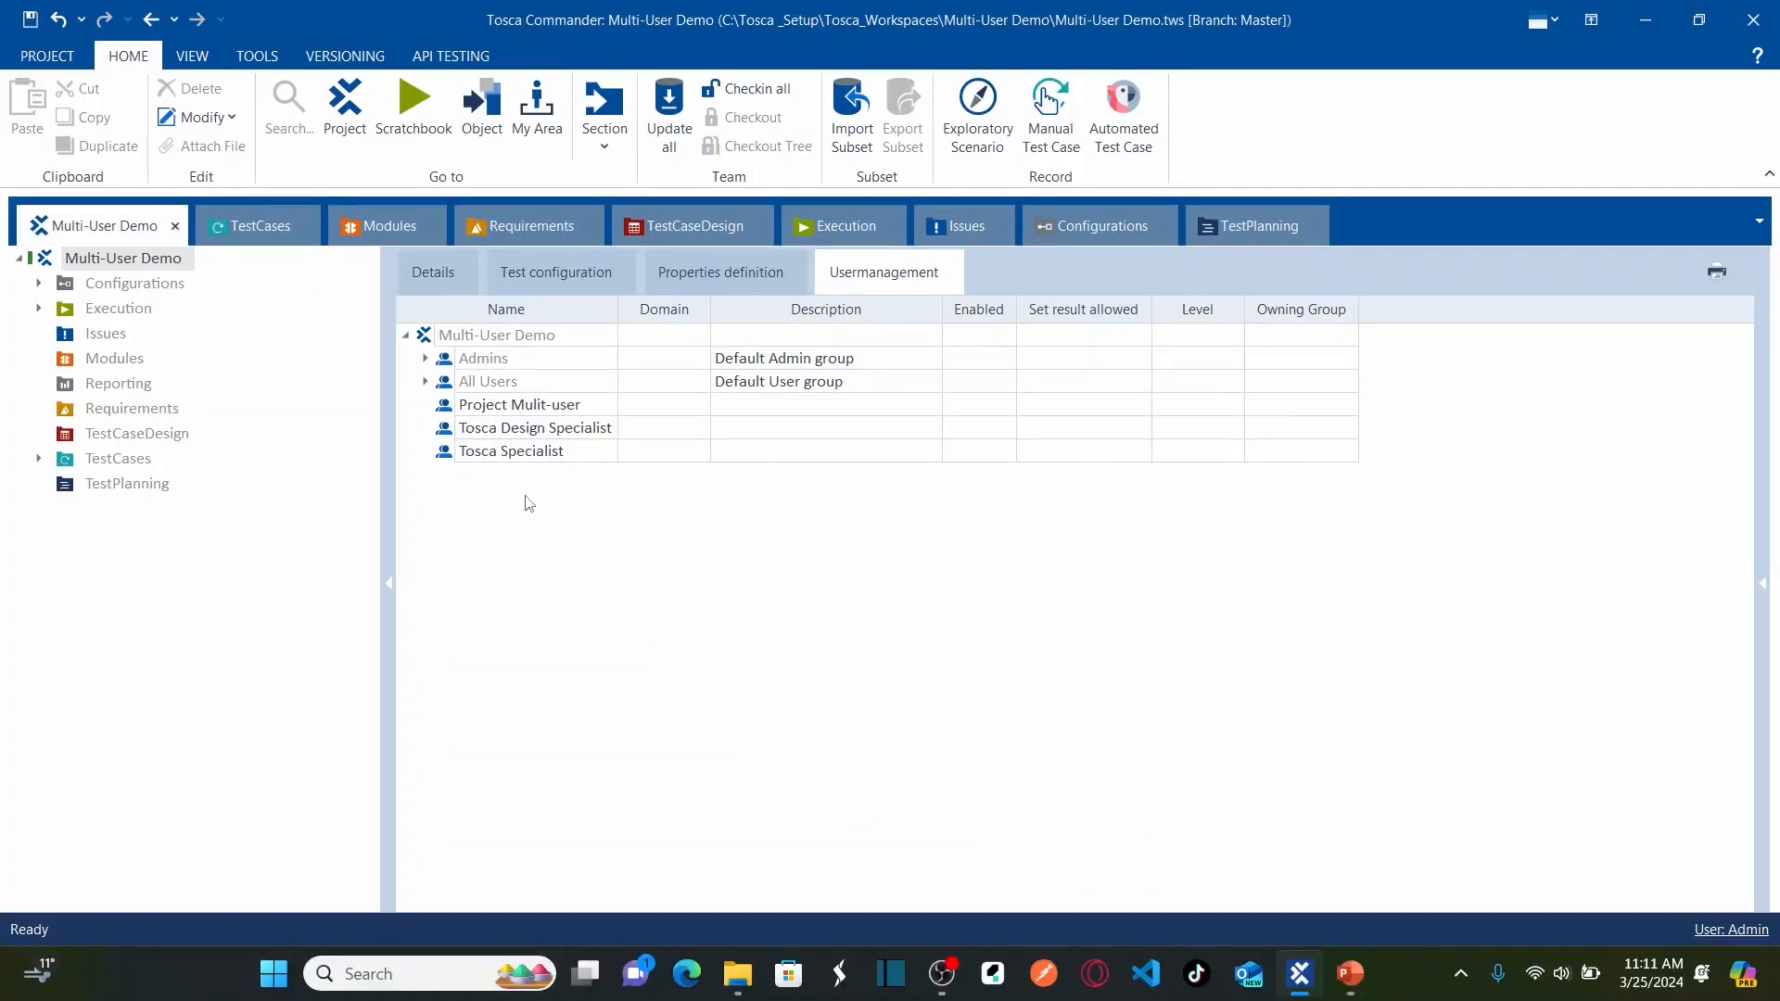
Step: Create a user named "DSpecialist 01" in the Tosca Design Specialist group
left_click(443, 436)
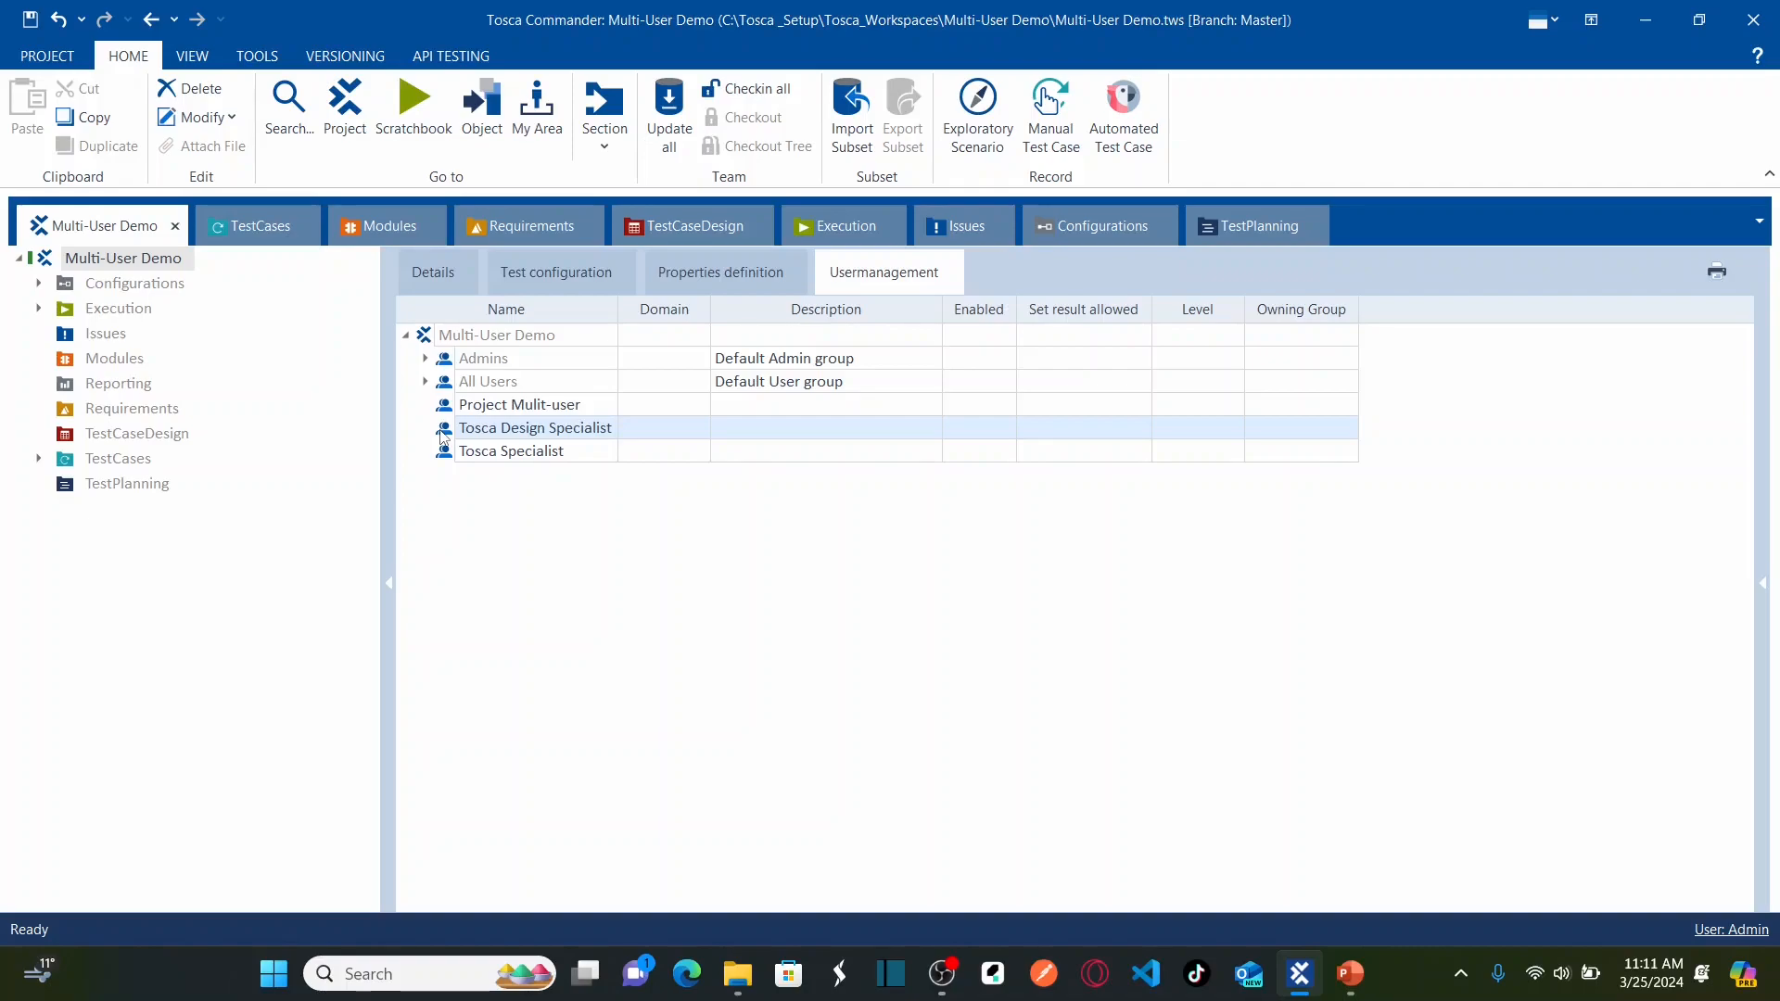
right_click(450, 432)
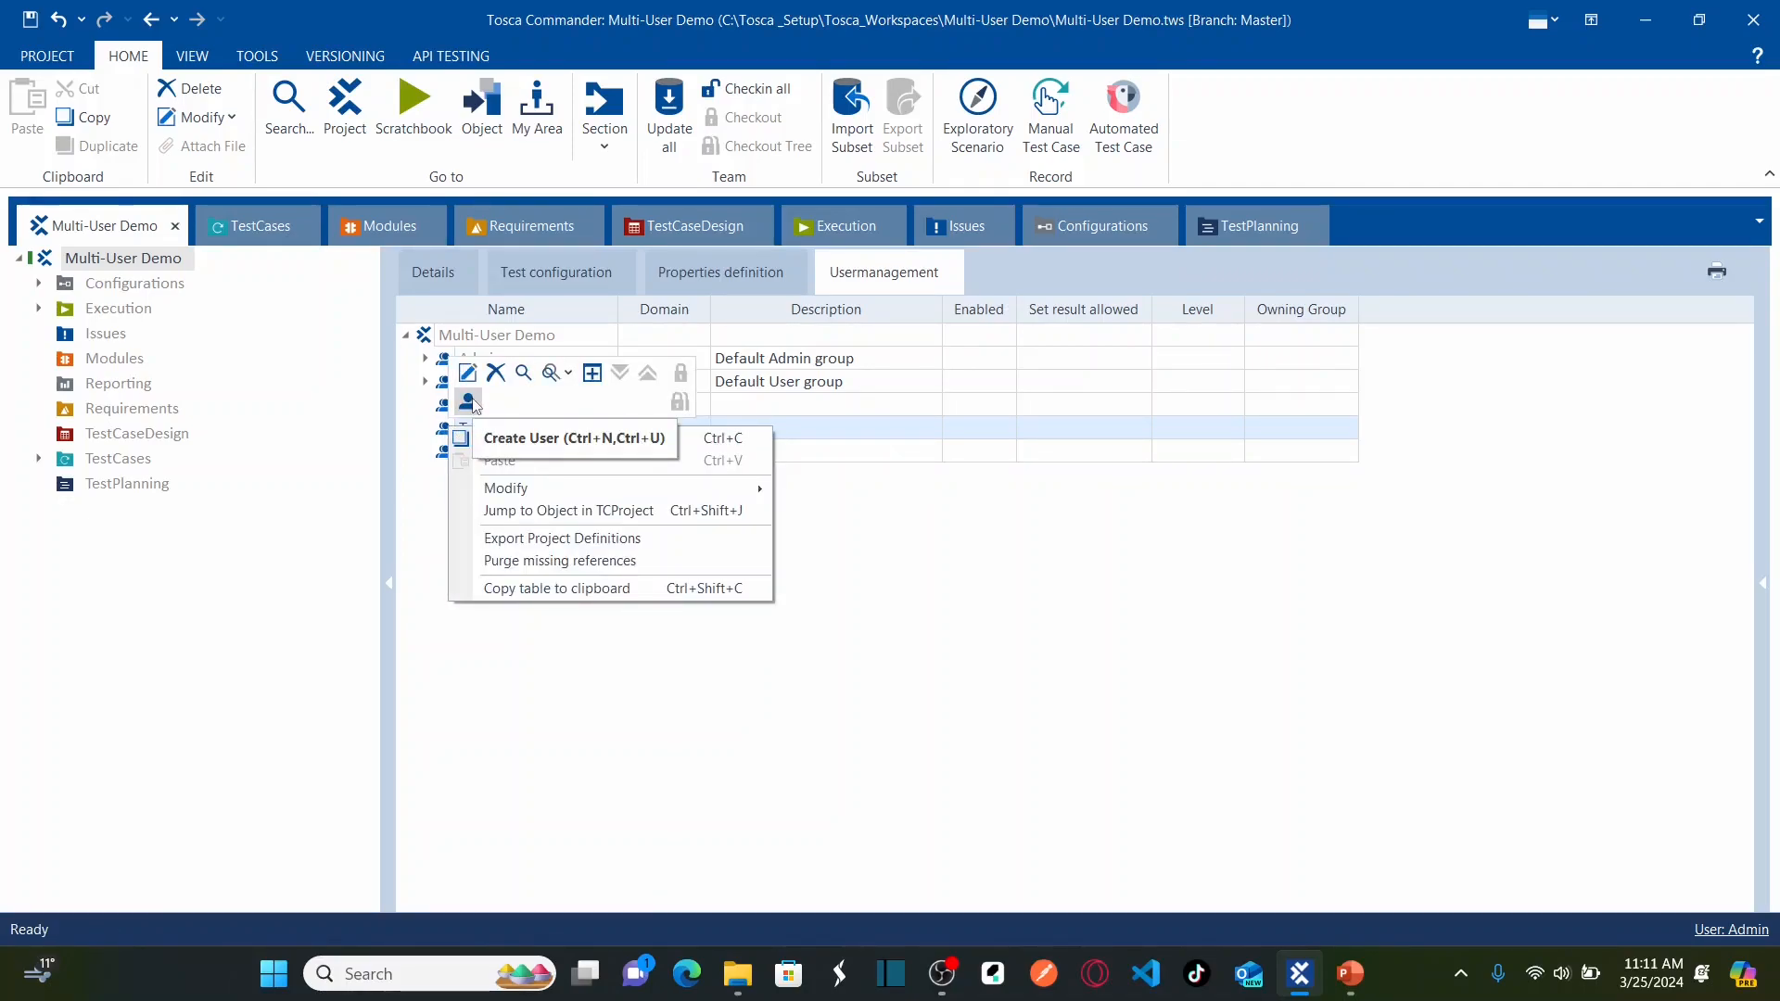
left_click(468, 402)
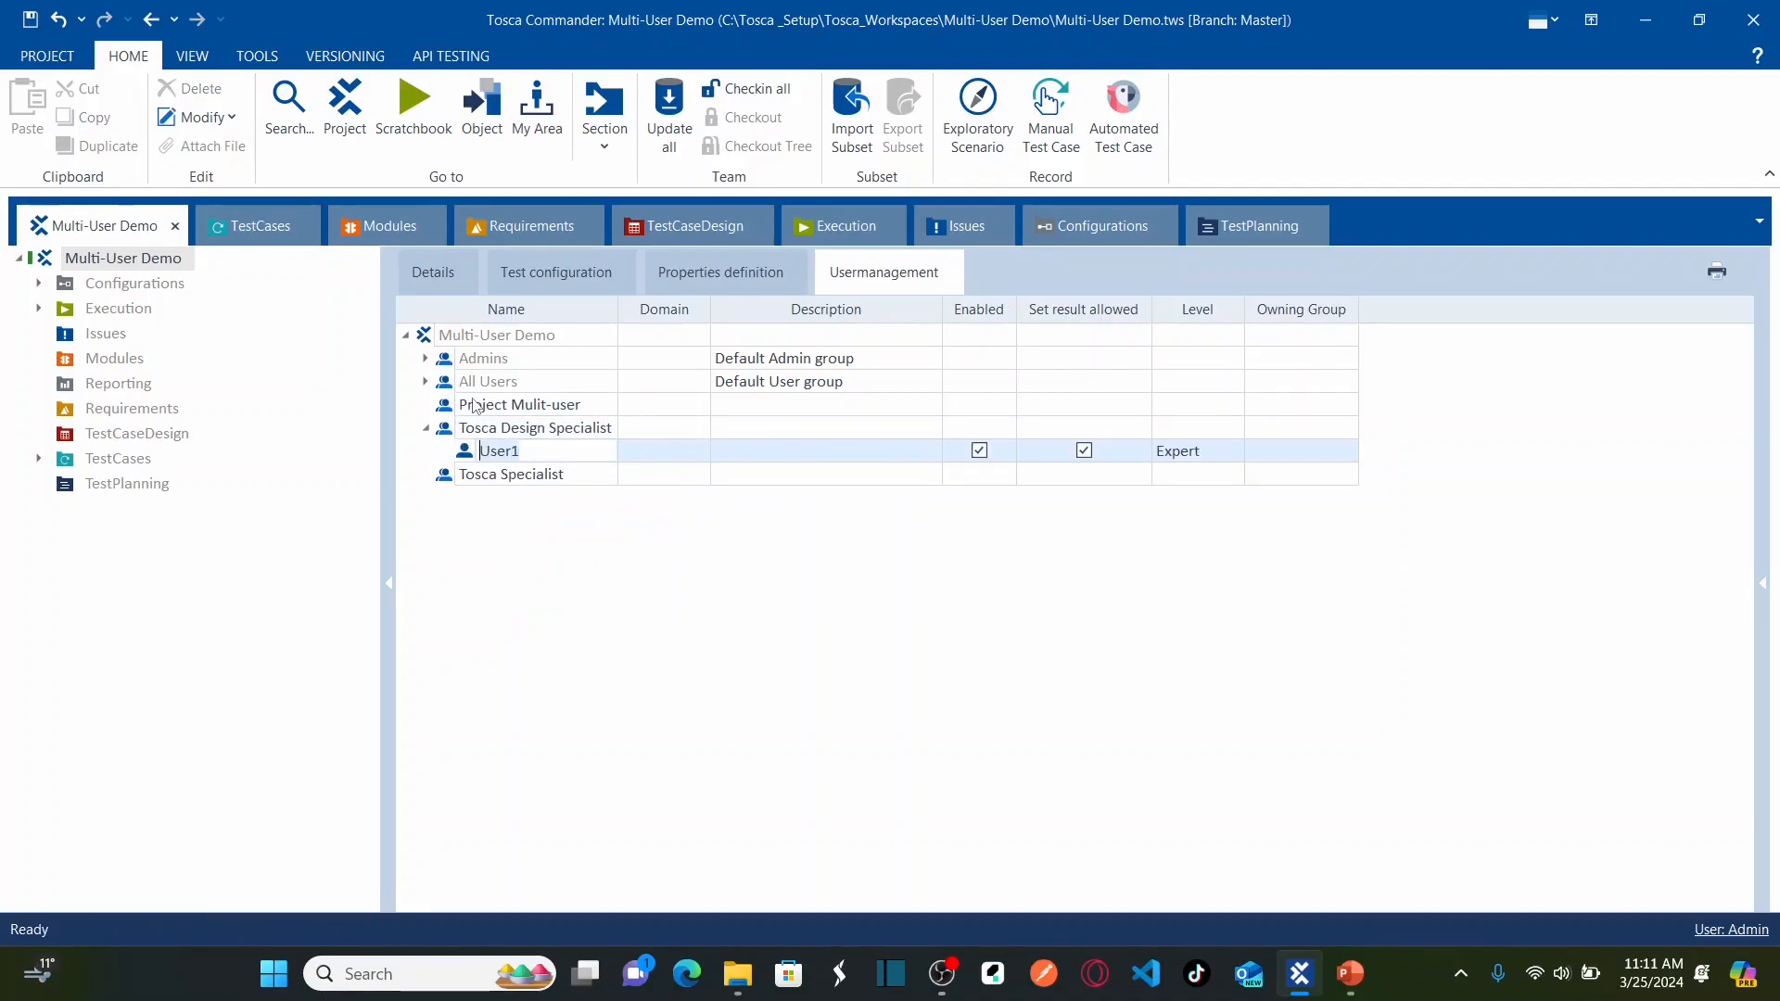
type("Desi")
type("pecial")
type("ist 01")
left_click(505, 565)
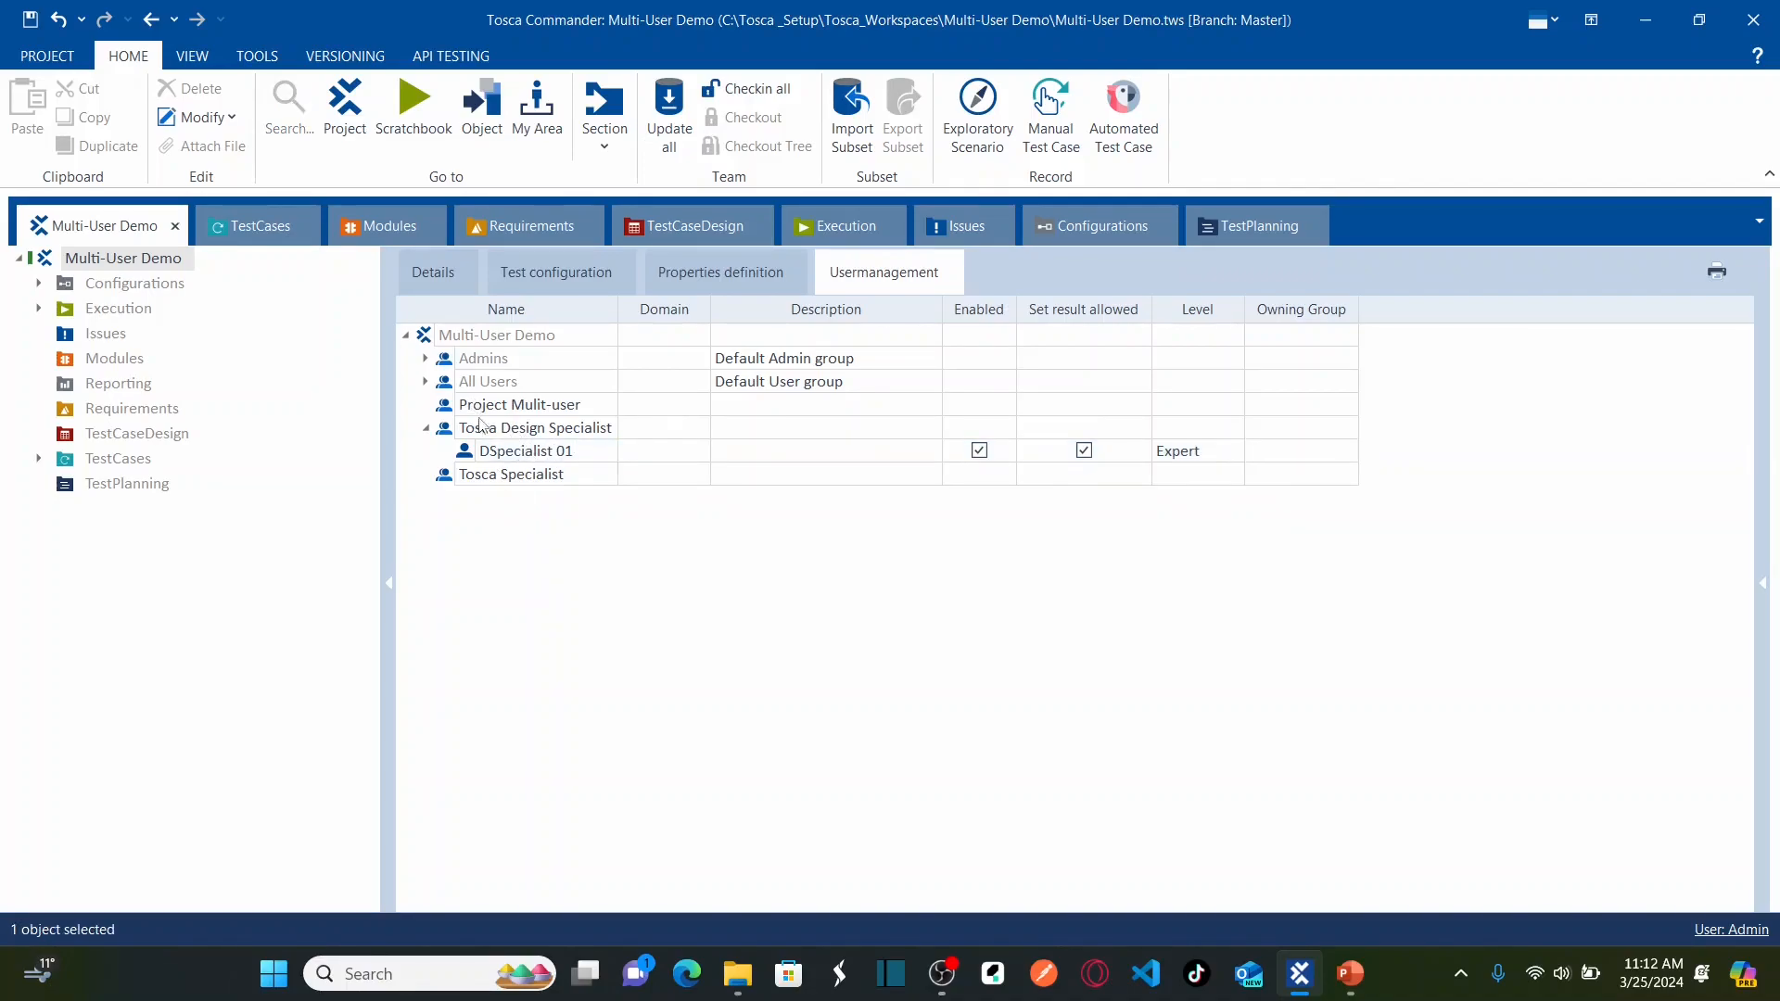
Step: Add a second user named "DSpecialist 02" to the Tosca Design Specialist group
right_click(447, 436)
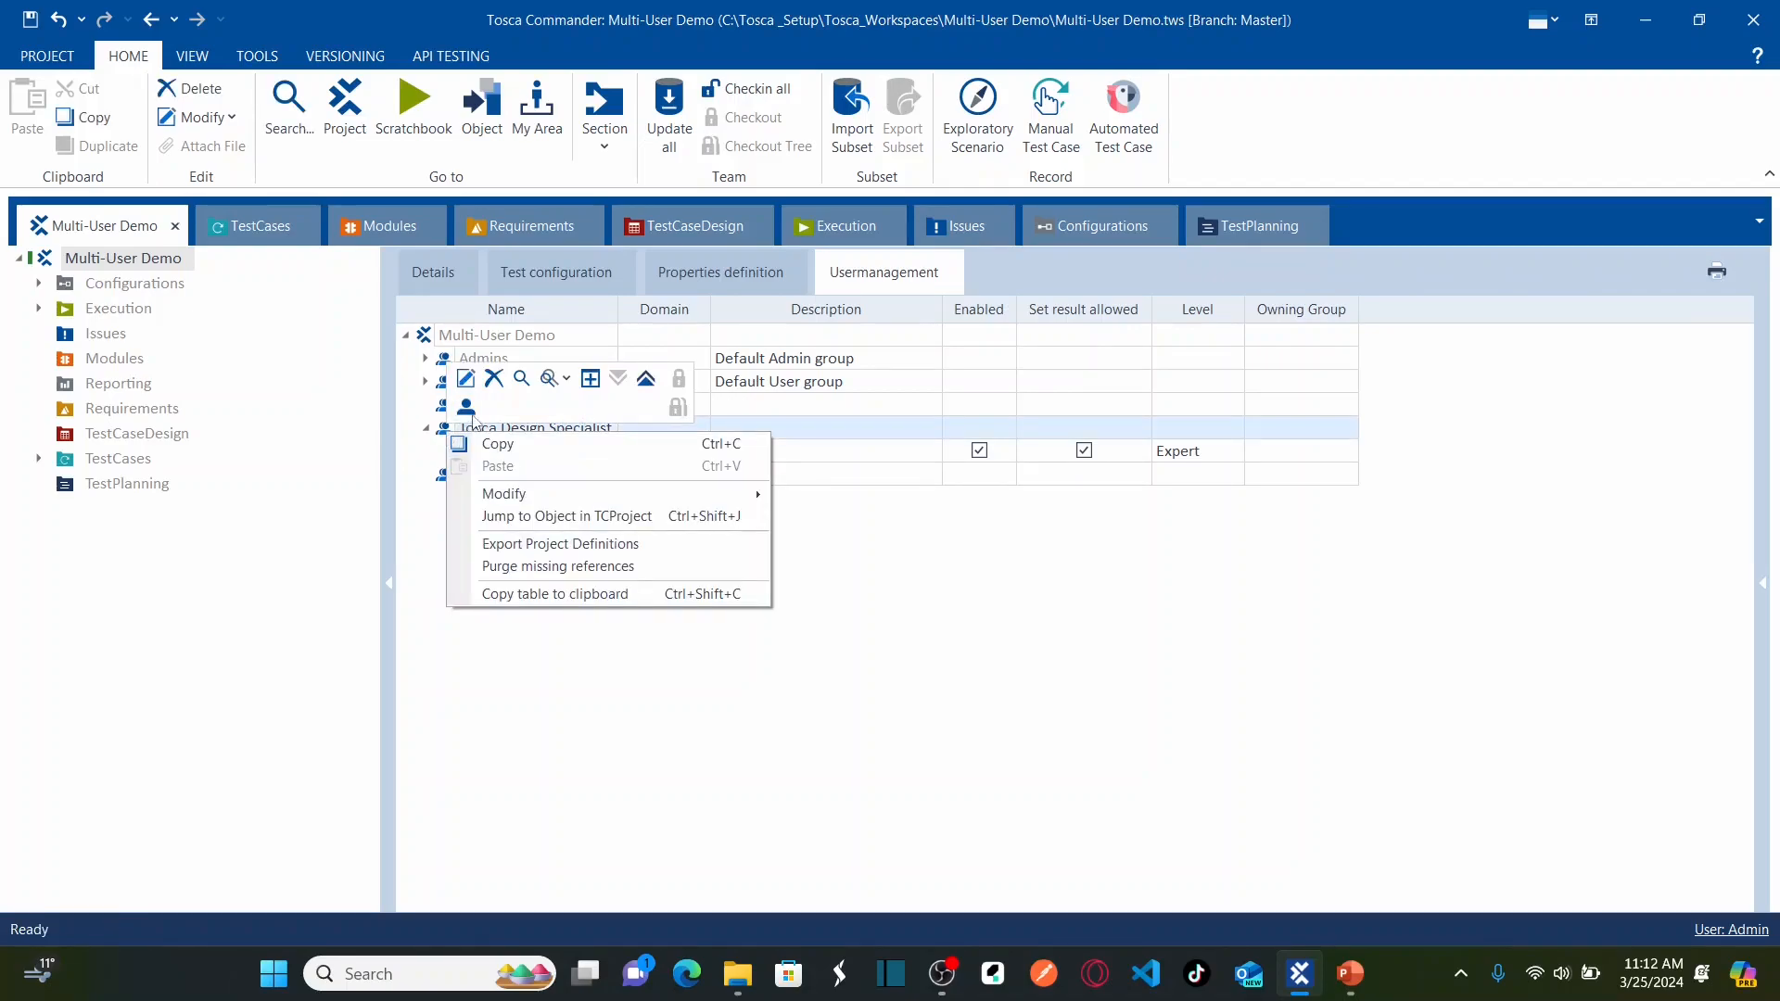
left_click(475, 420)
type("DSpecialist 02")
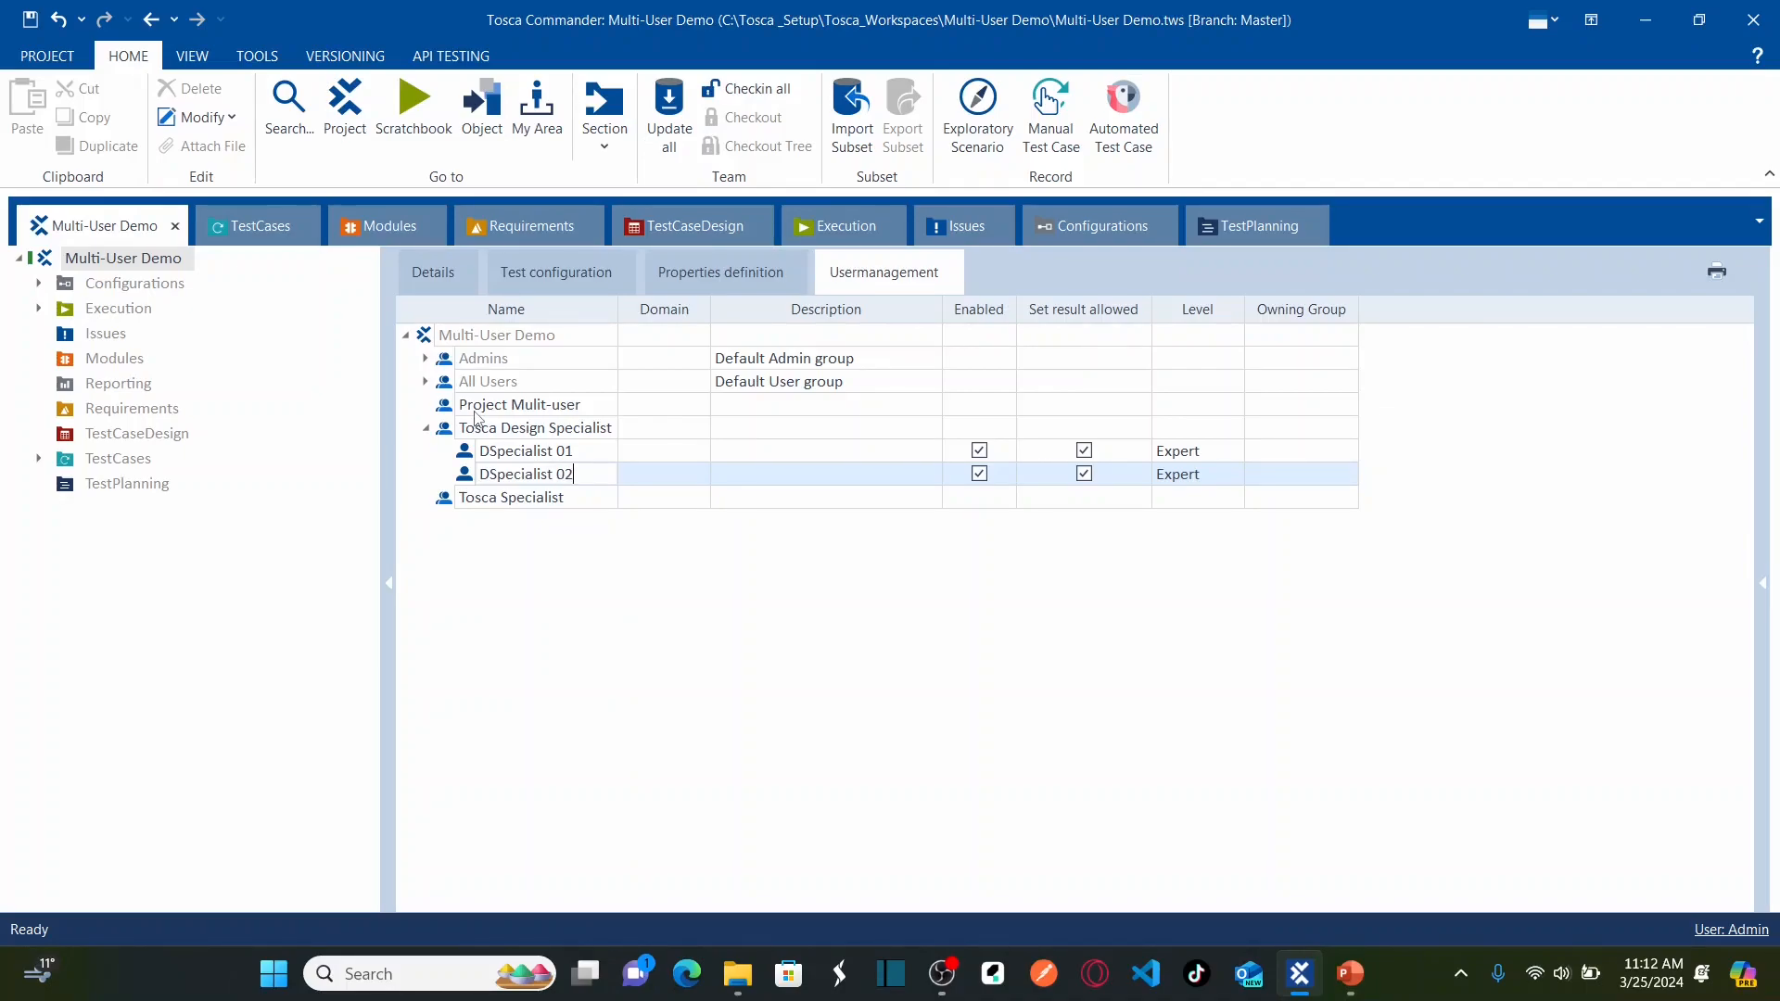
left_click(557, 655)
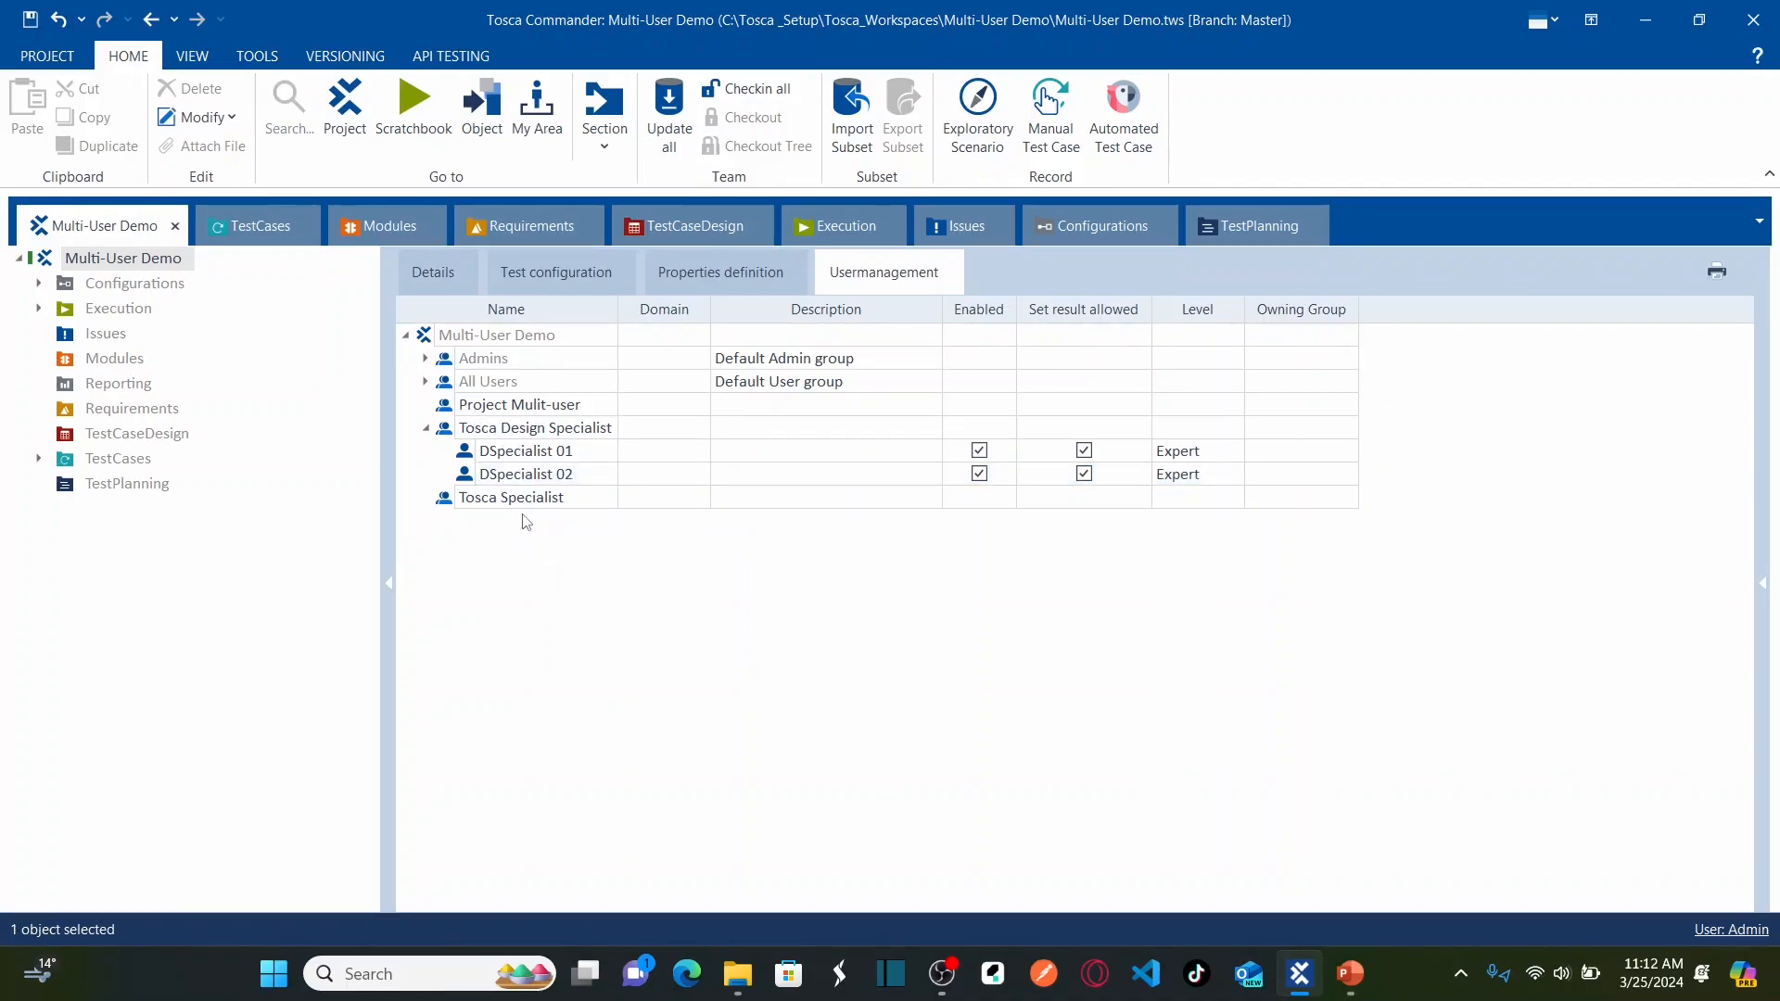
Step: Create a user named "Specialist 01" in the Tosca Specialist group
left_click(454, 502)
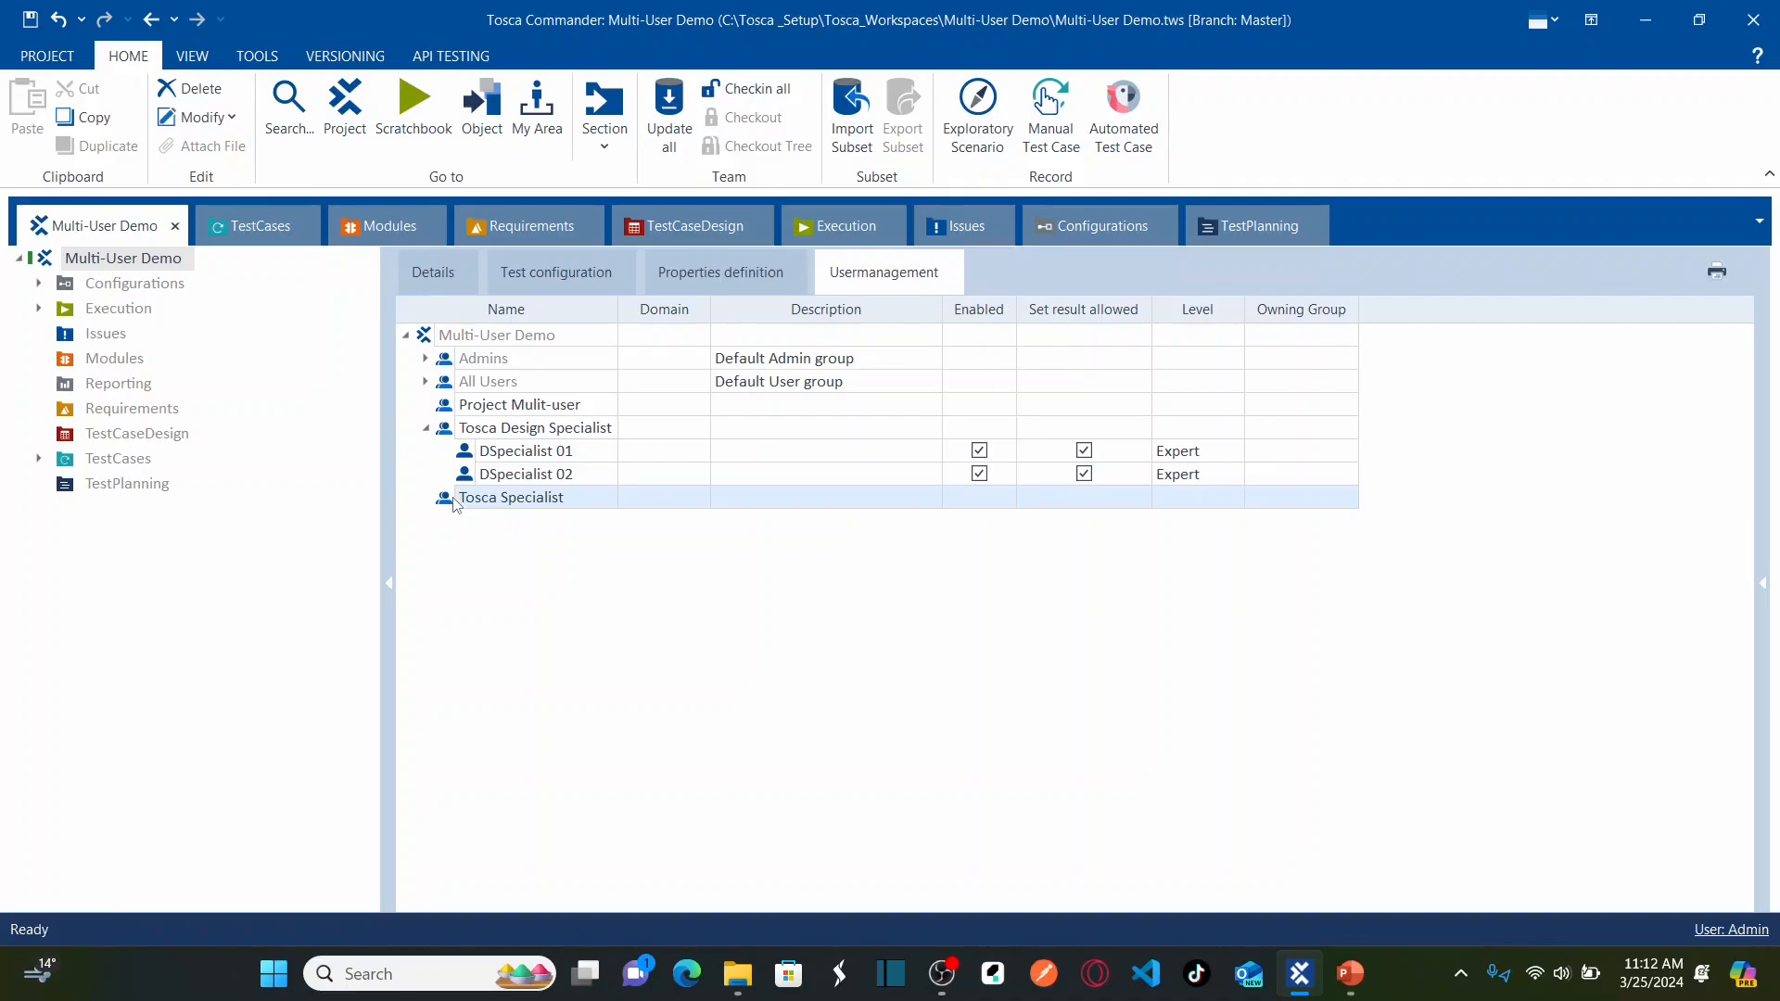
right_click(452, 497)
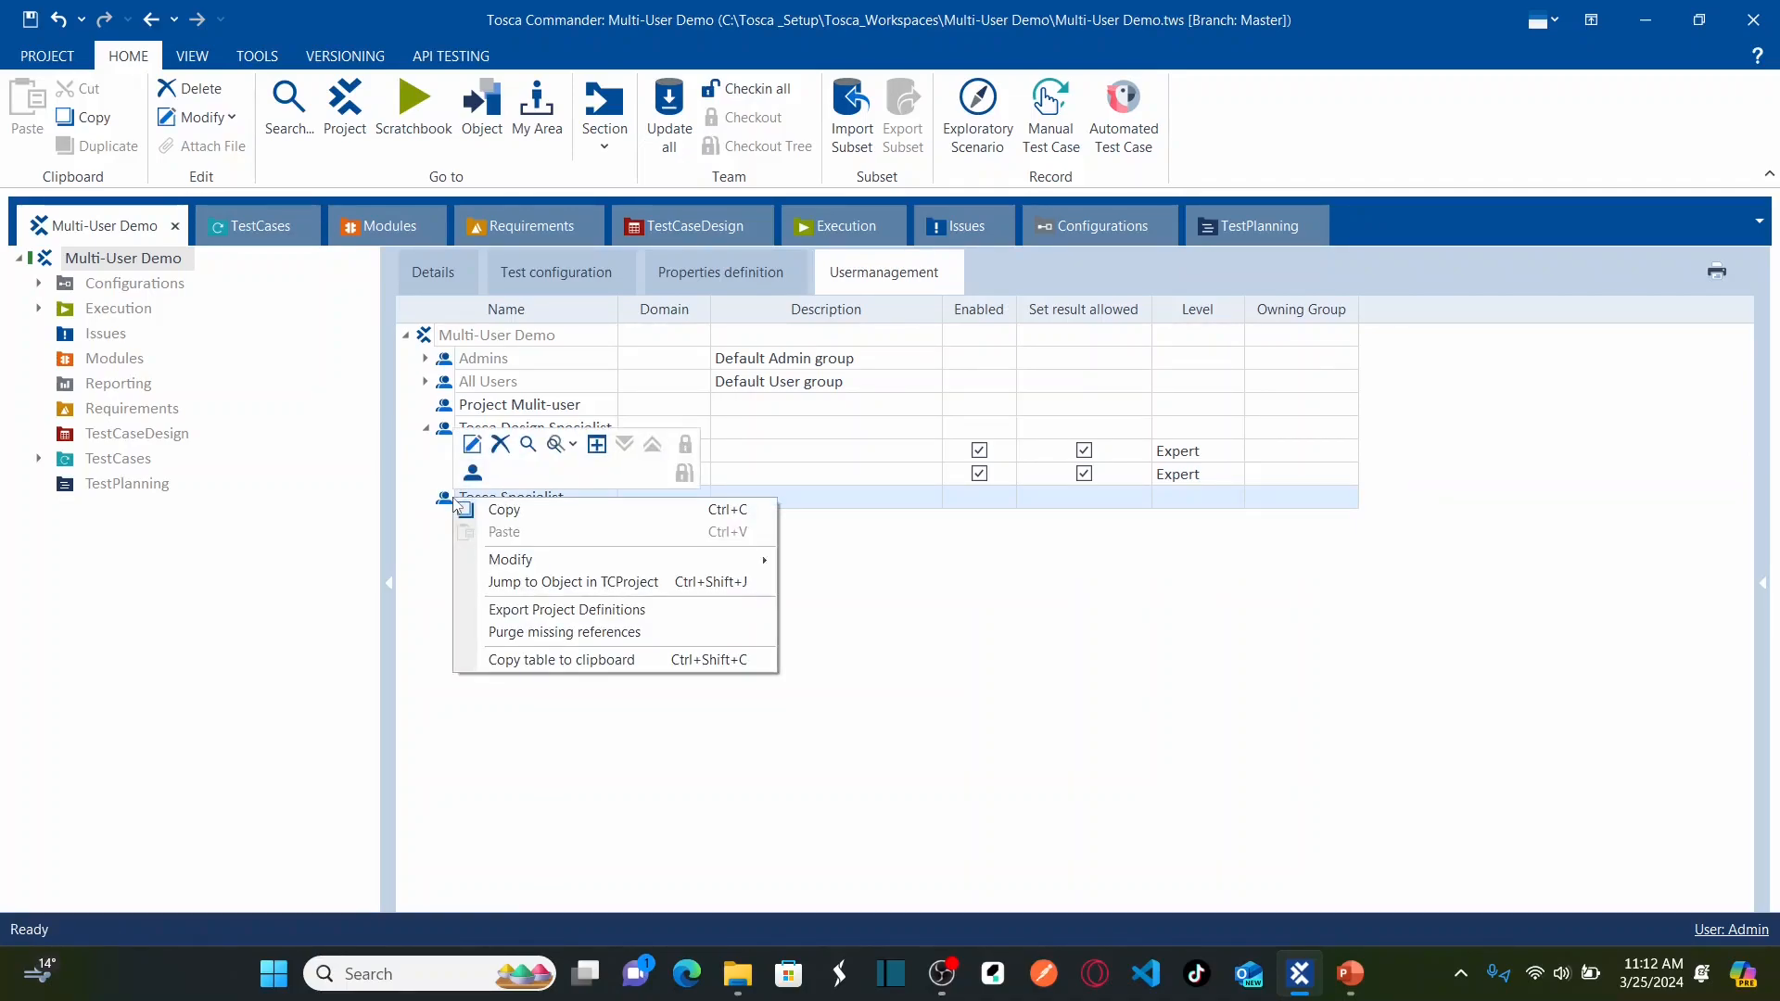
left_click(473, 473)
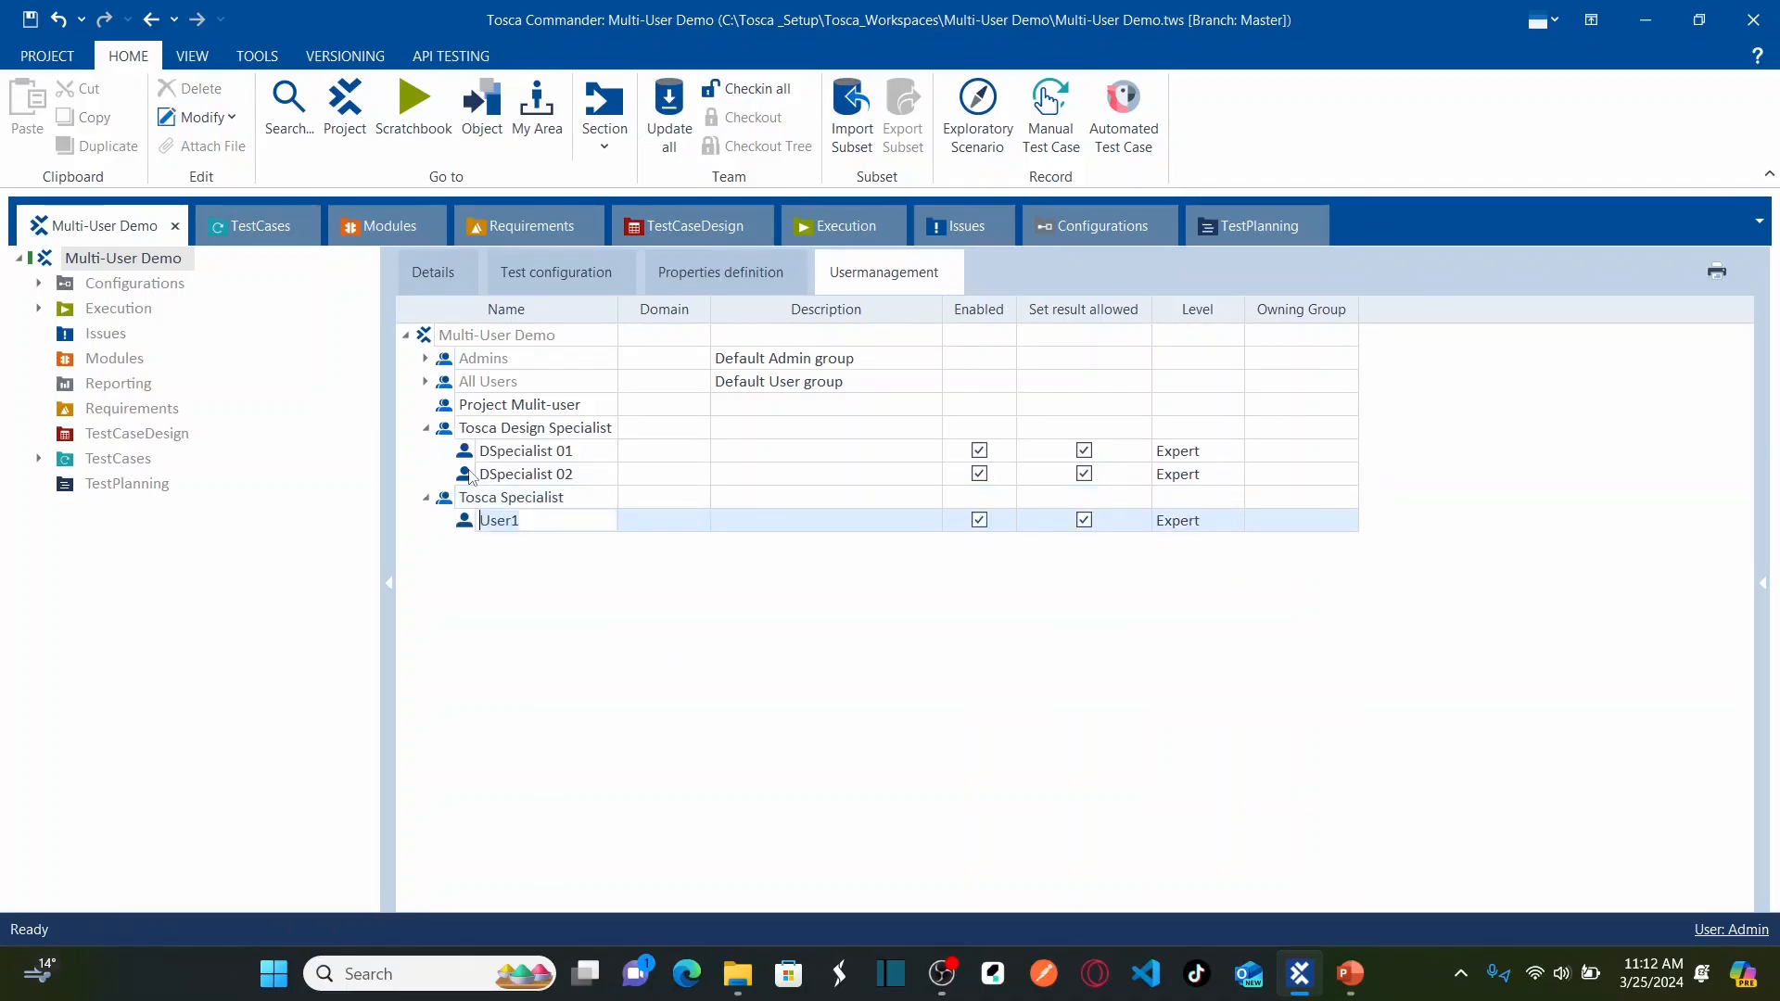
type("Specialist 01")
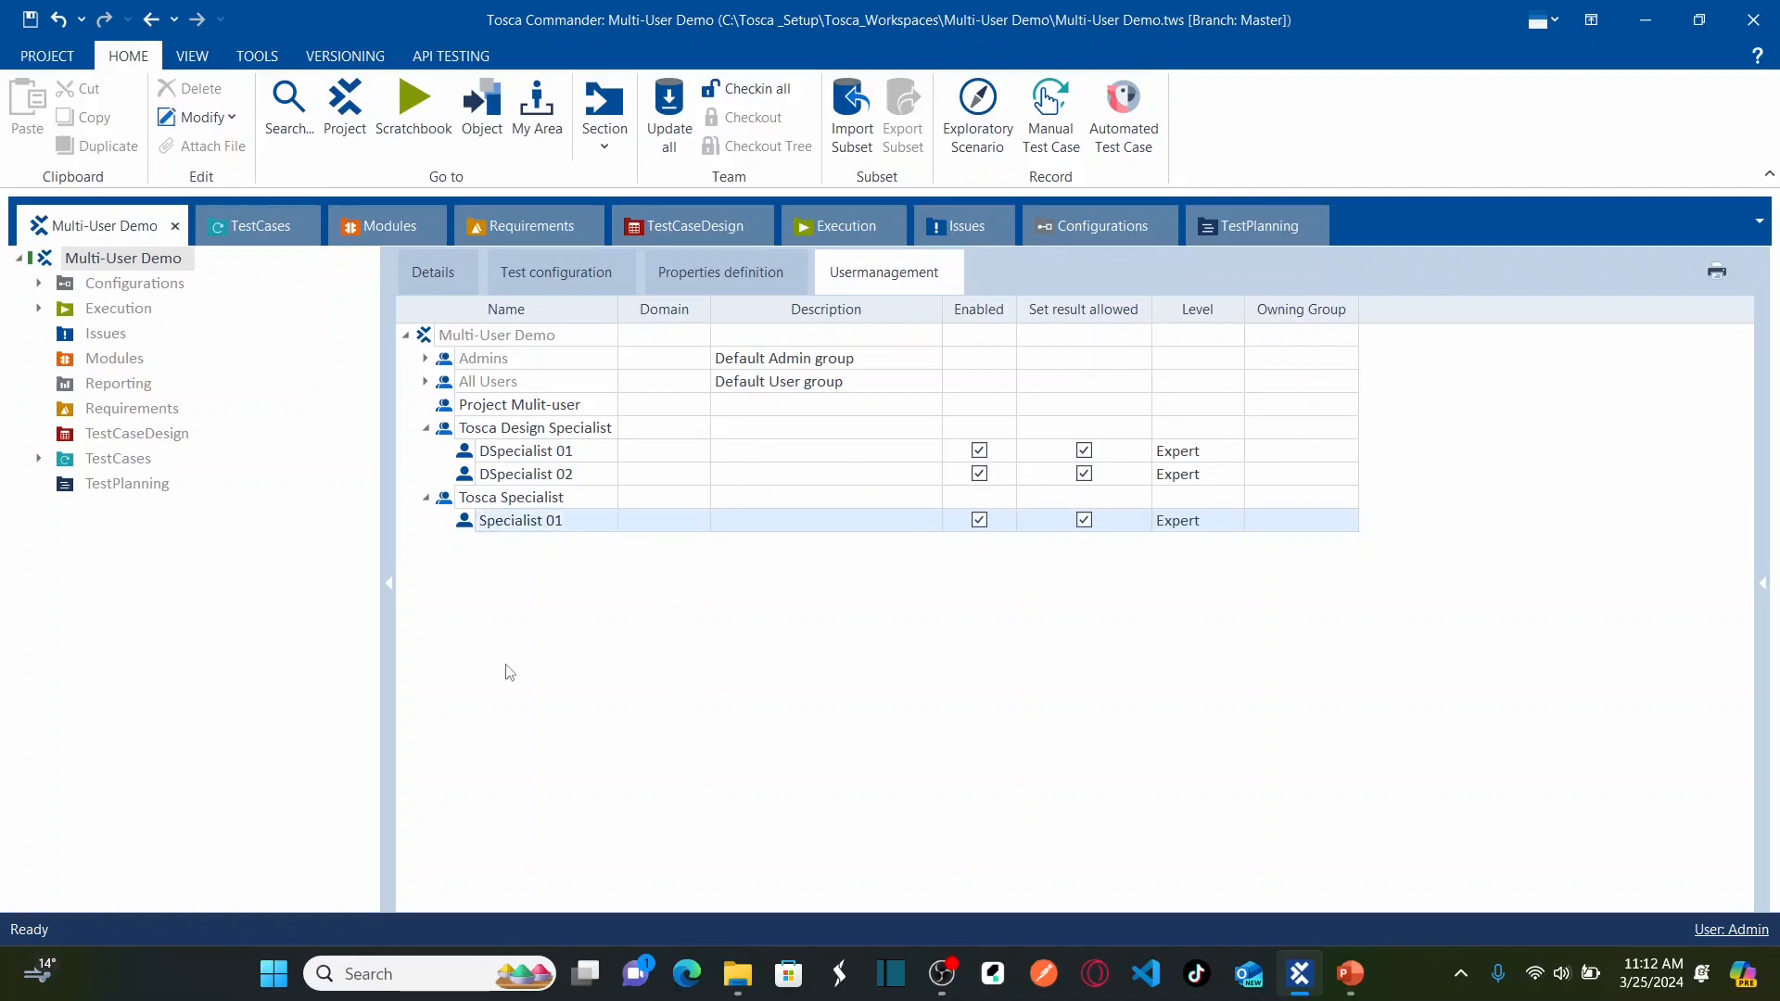
key("Return")
Step: Add a second user named "Specialist 02" to the Tosca Specialist group
right_click(474, 501)
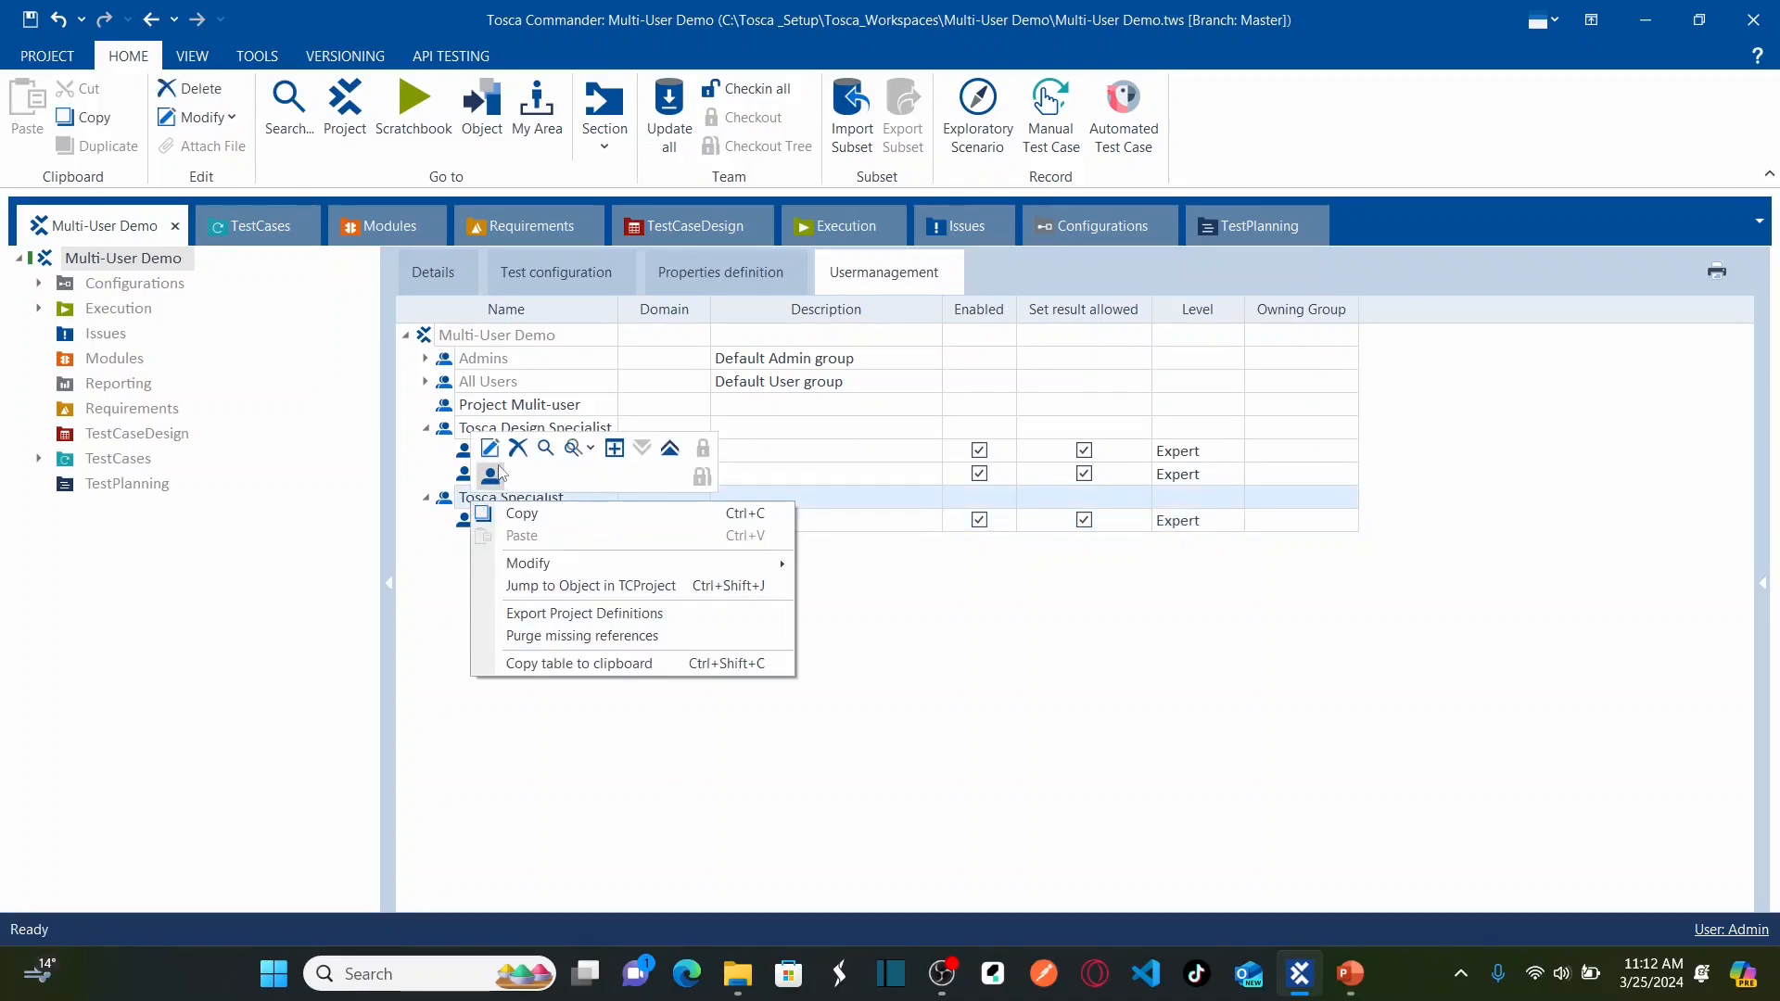
left_click(491, 473)
type("Spe")
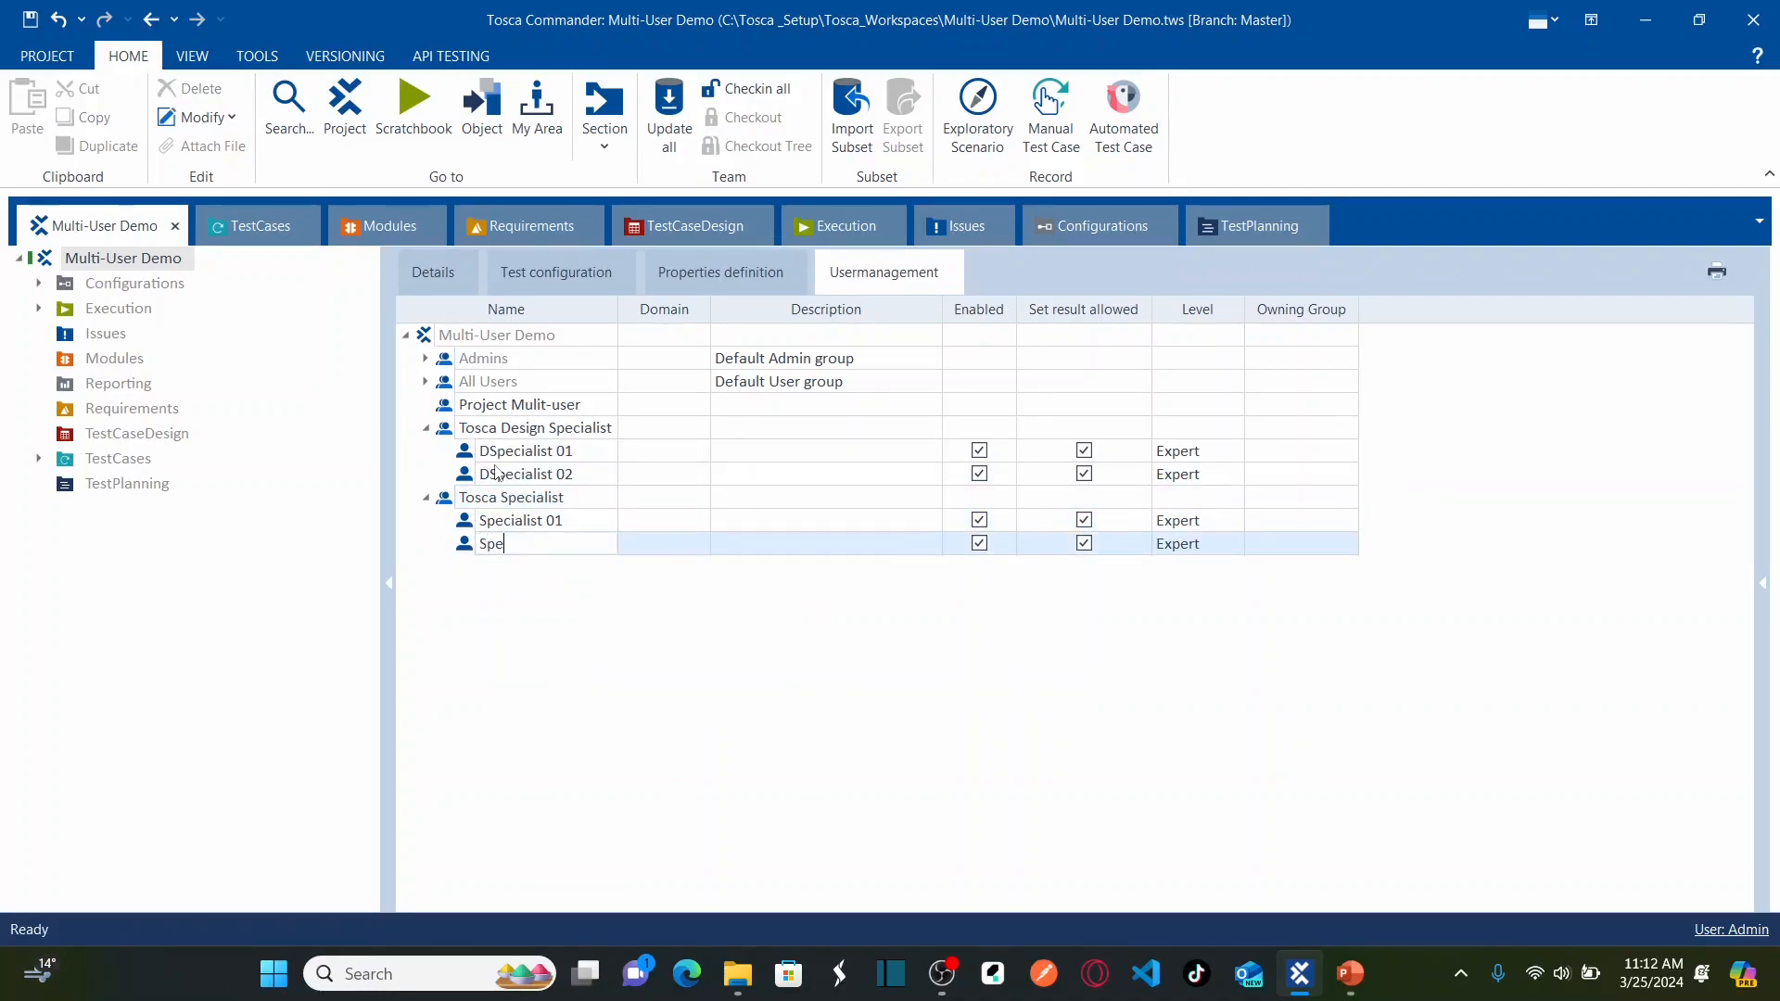
type("cialist 02")
key("Return")
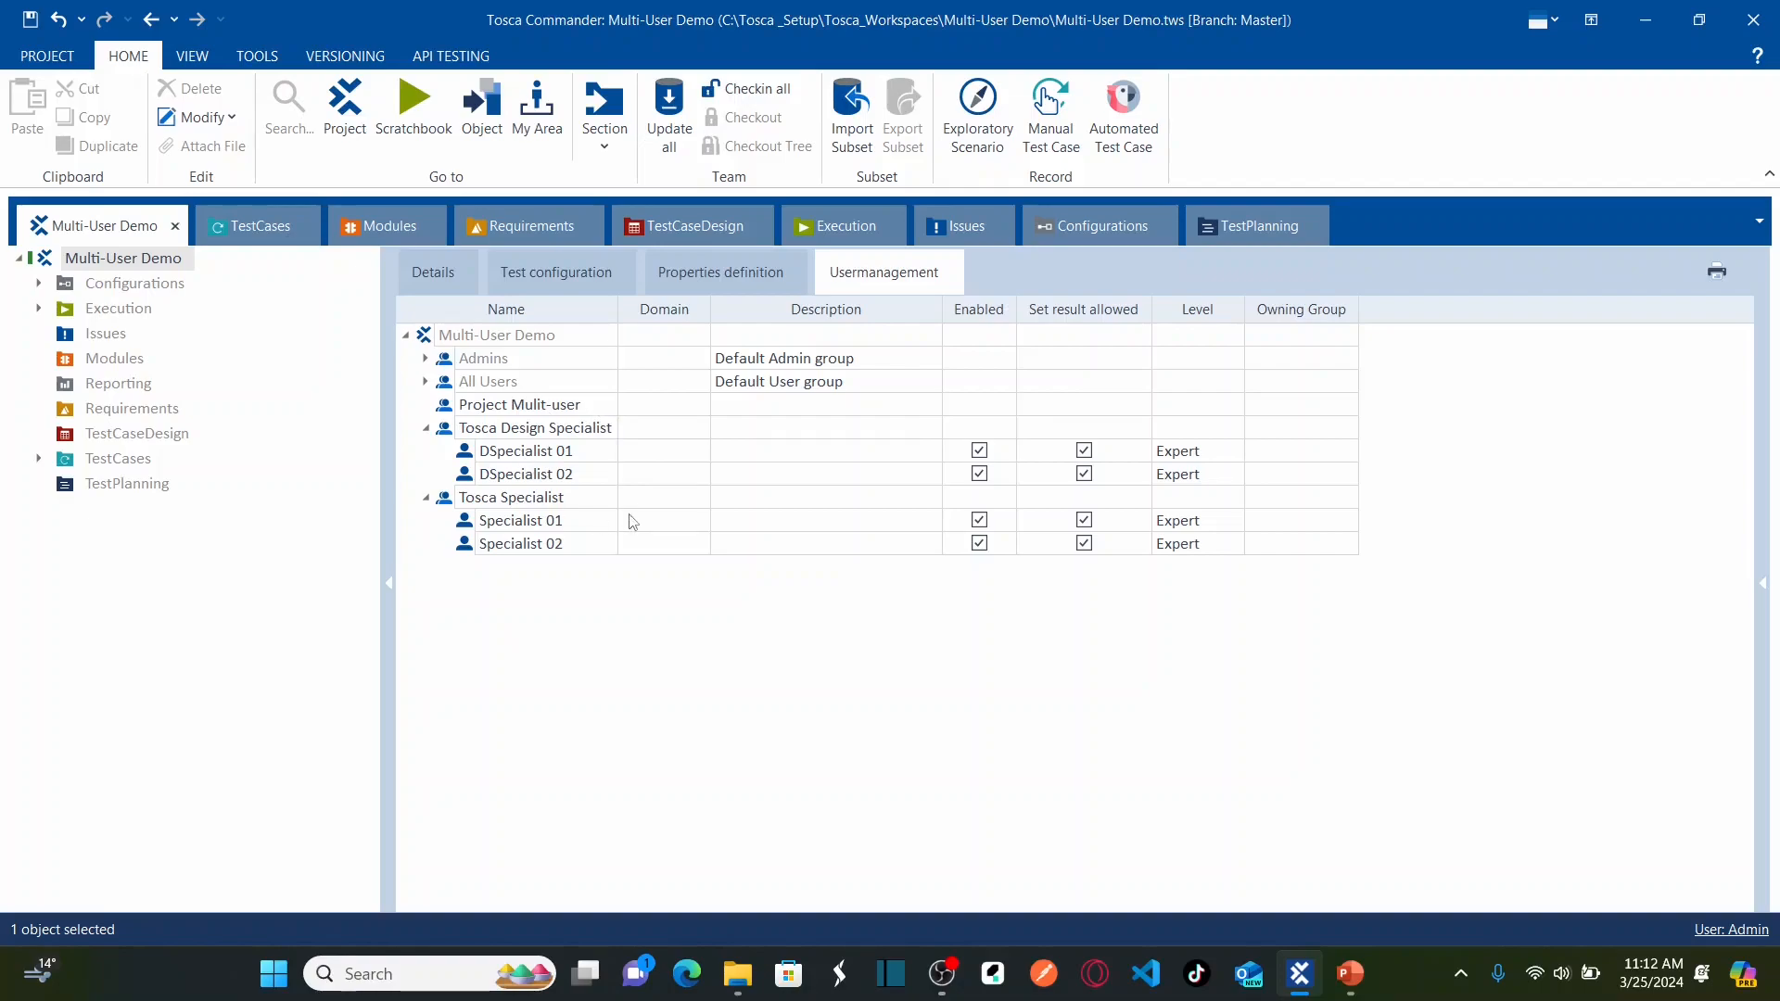
Step: Disable the user DSpecialist 02 in the Tosca Design Specialist group
left_click(578, 456)
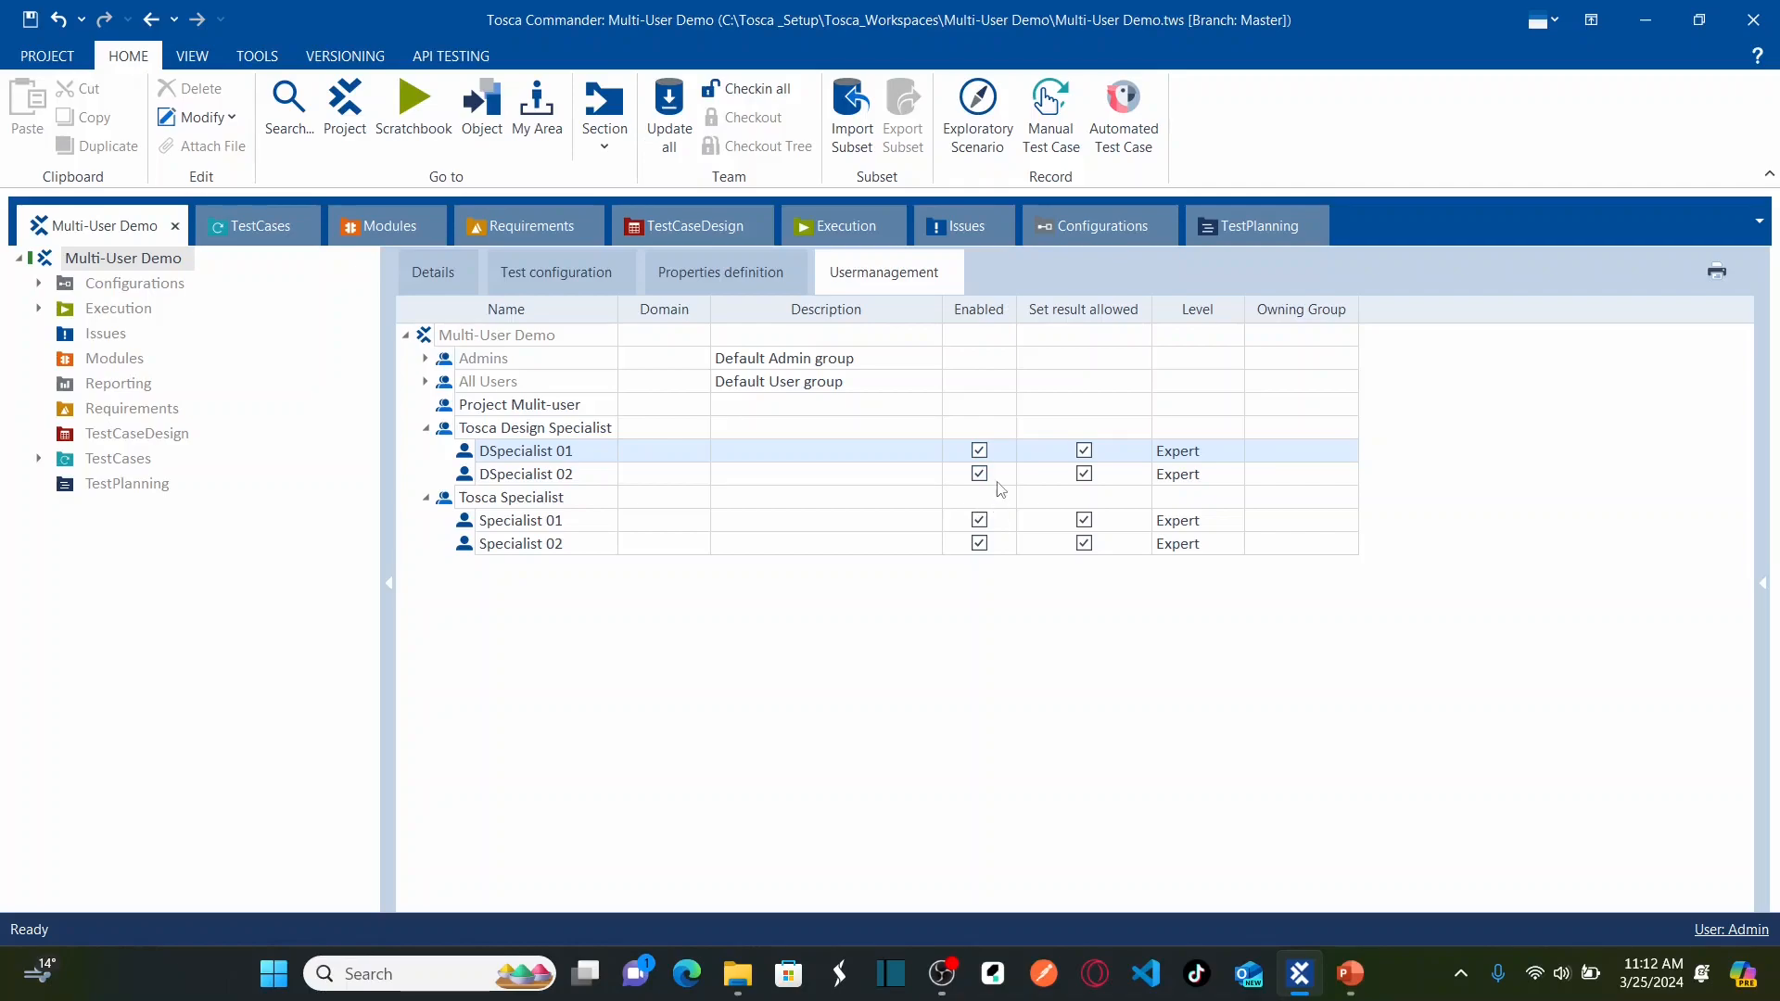
left_click(981, 480)
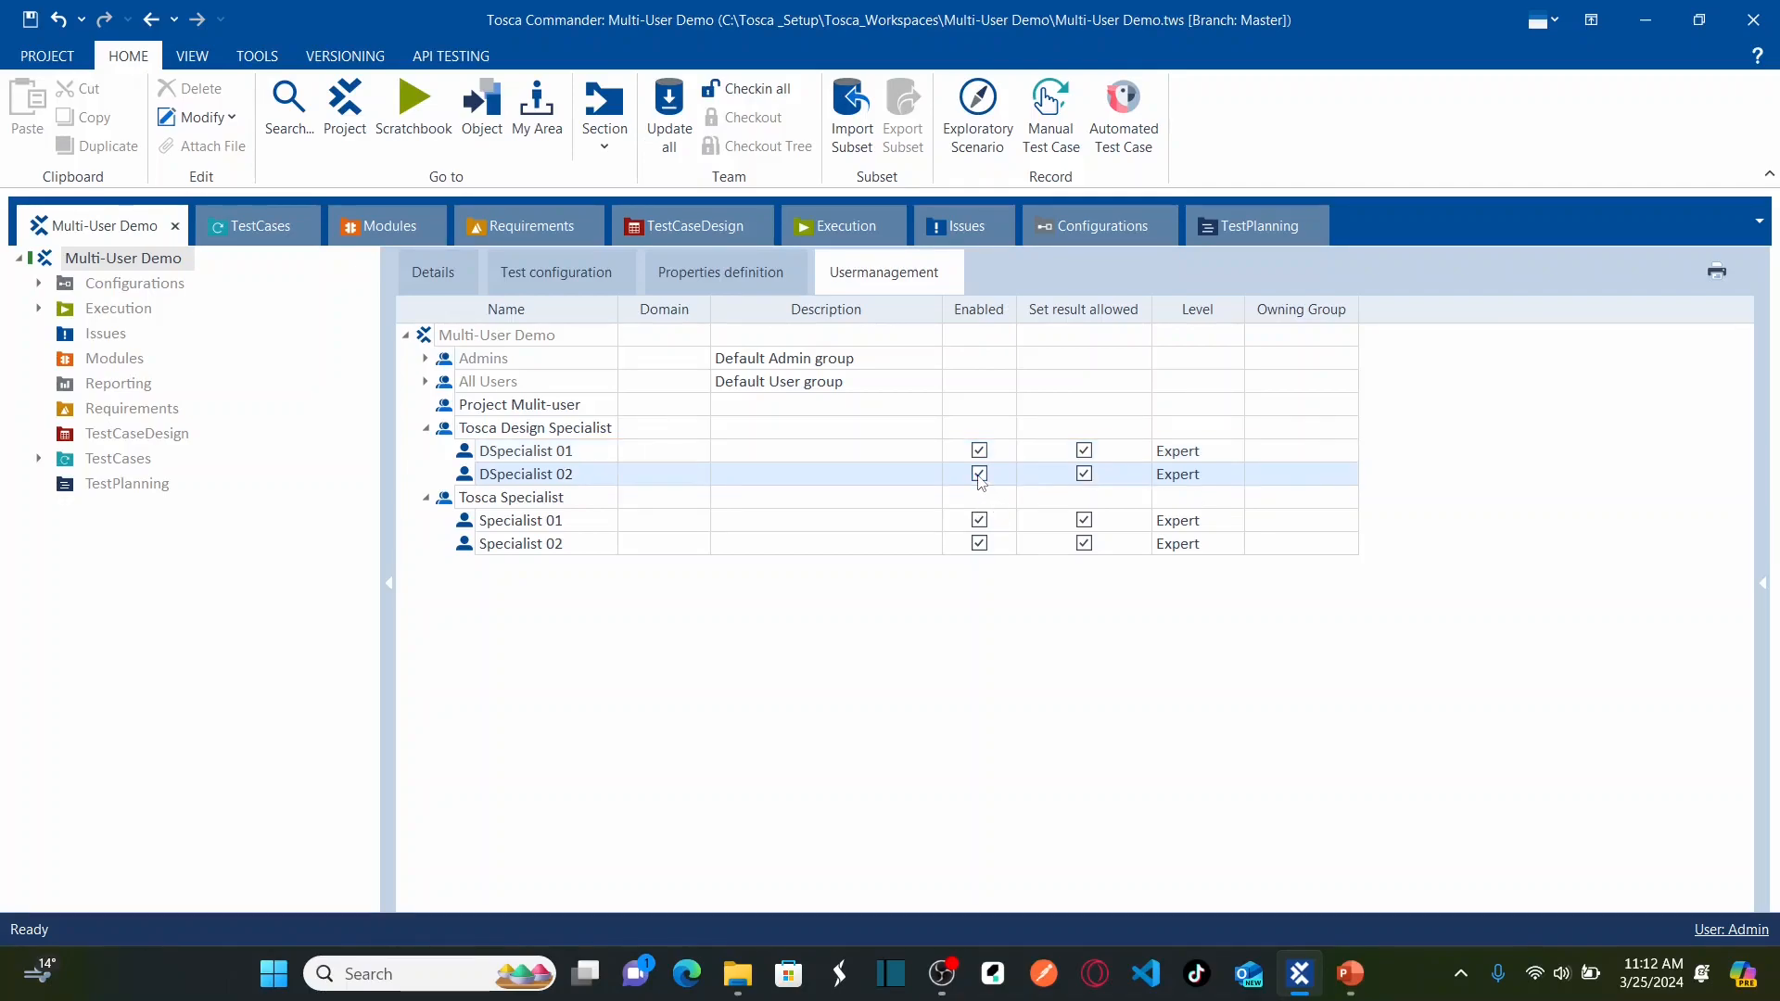
left_click(980, 476)
left_click(811, 693)
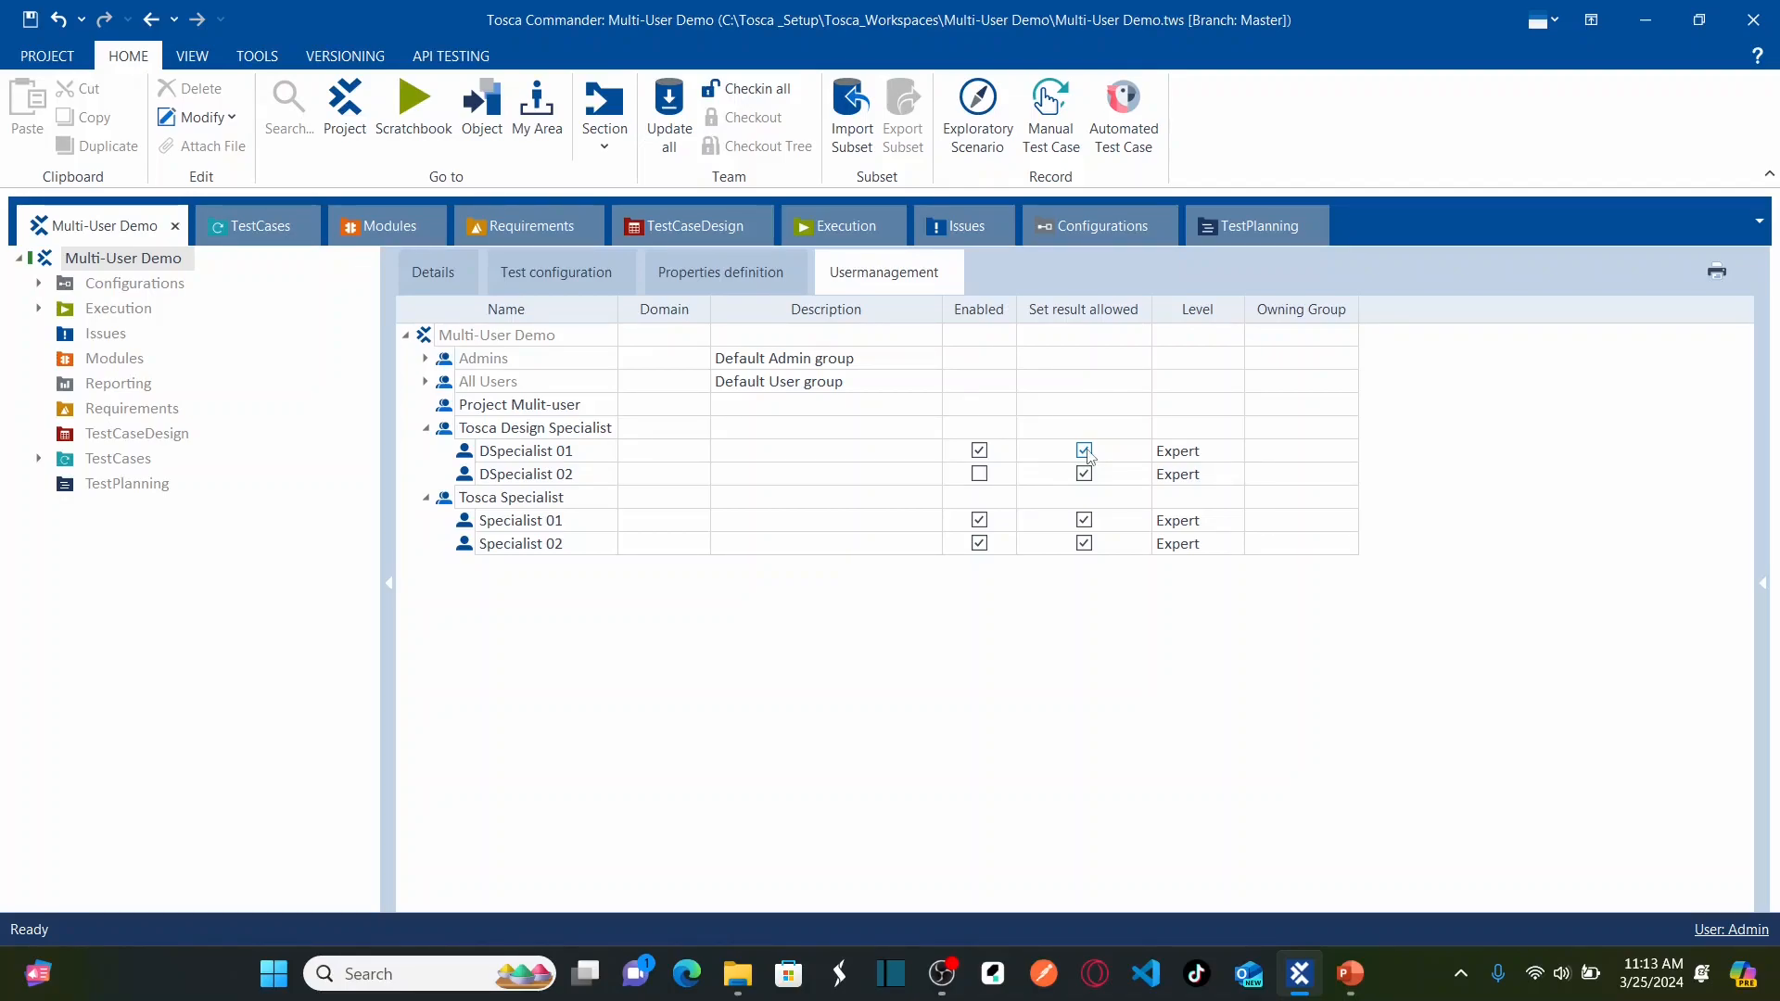
Step: Remove the "Set result allowed" permission from both DSpecialist 01 and DSpecialist 02
left_click(1088, 453)
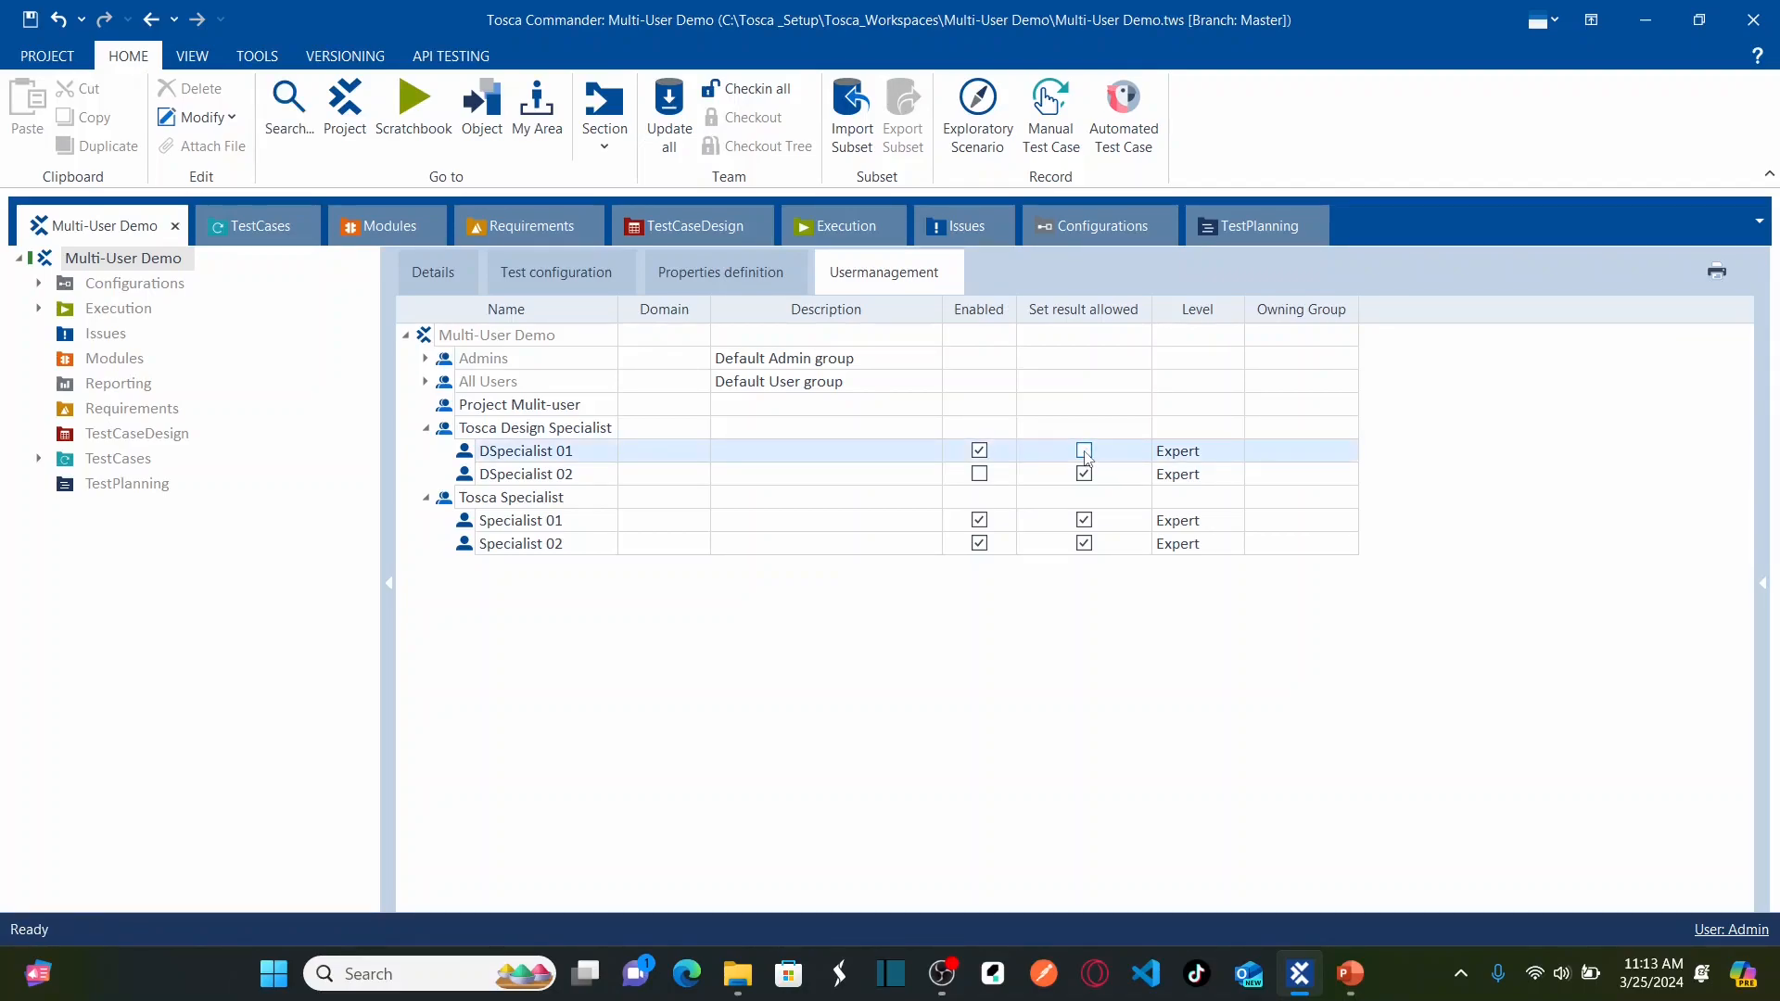
left_click(1084, 480)
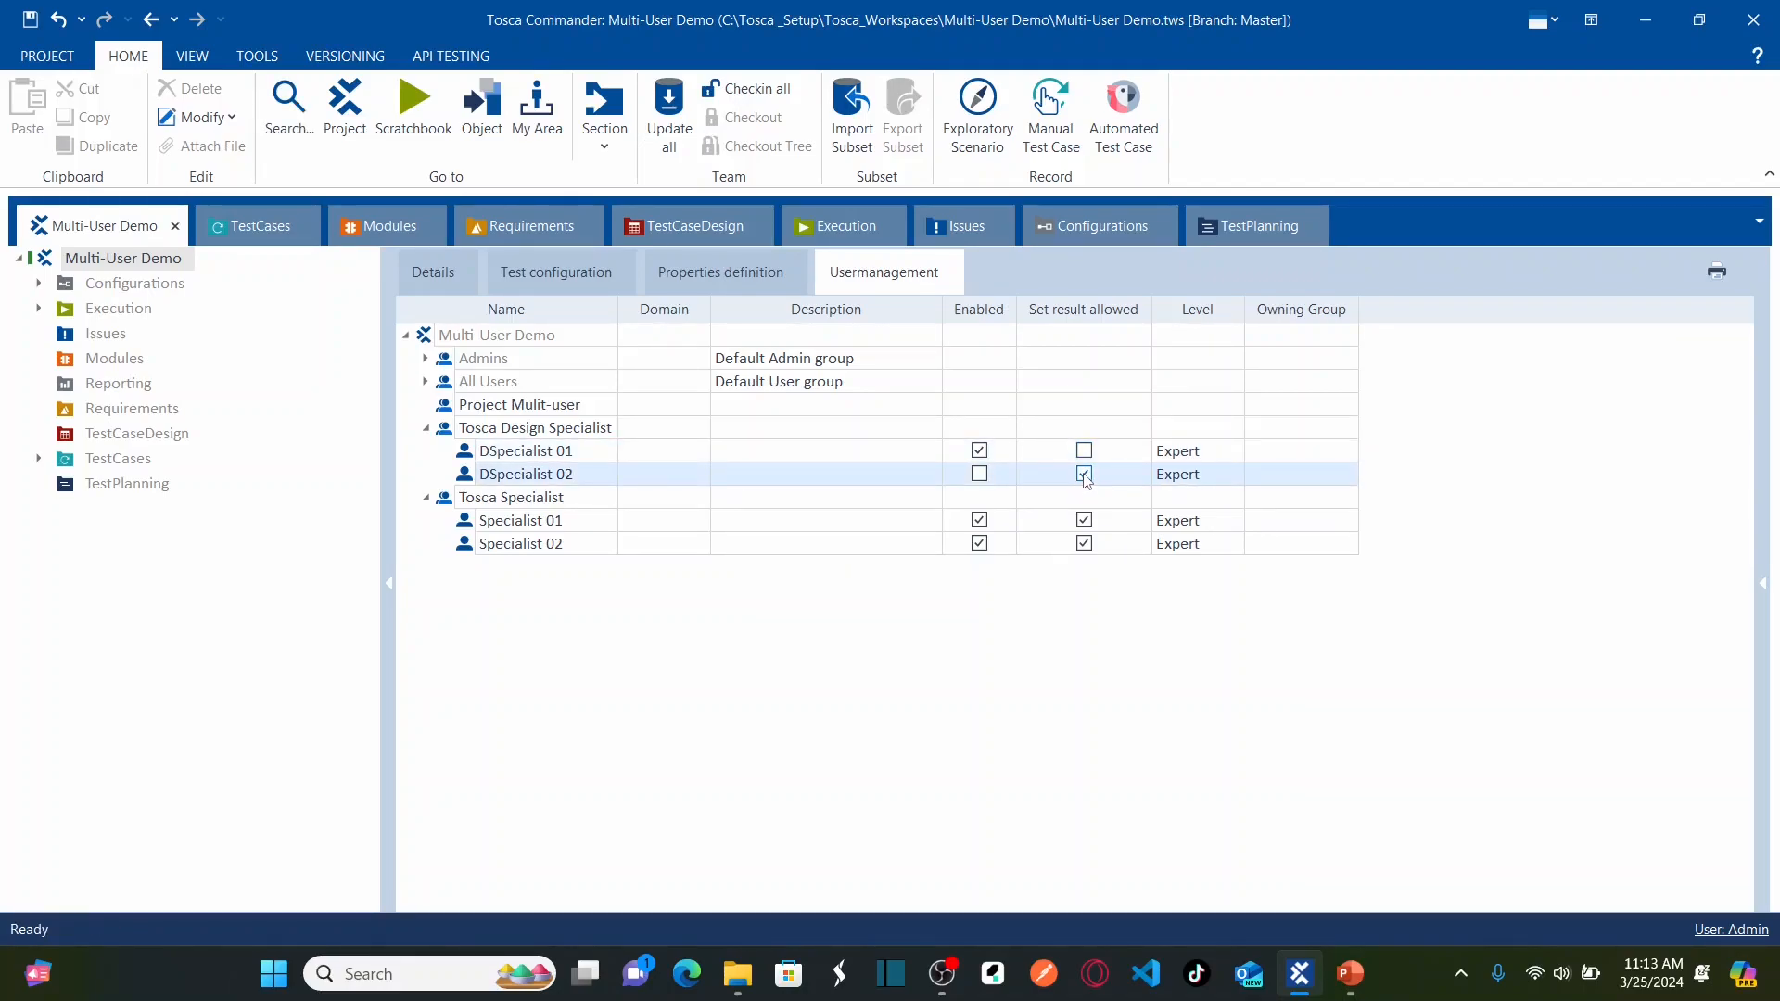
left_click(1017, 686)
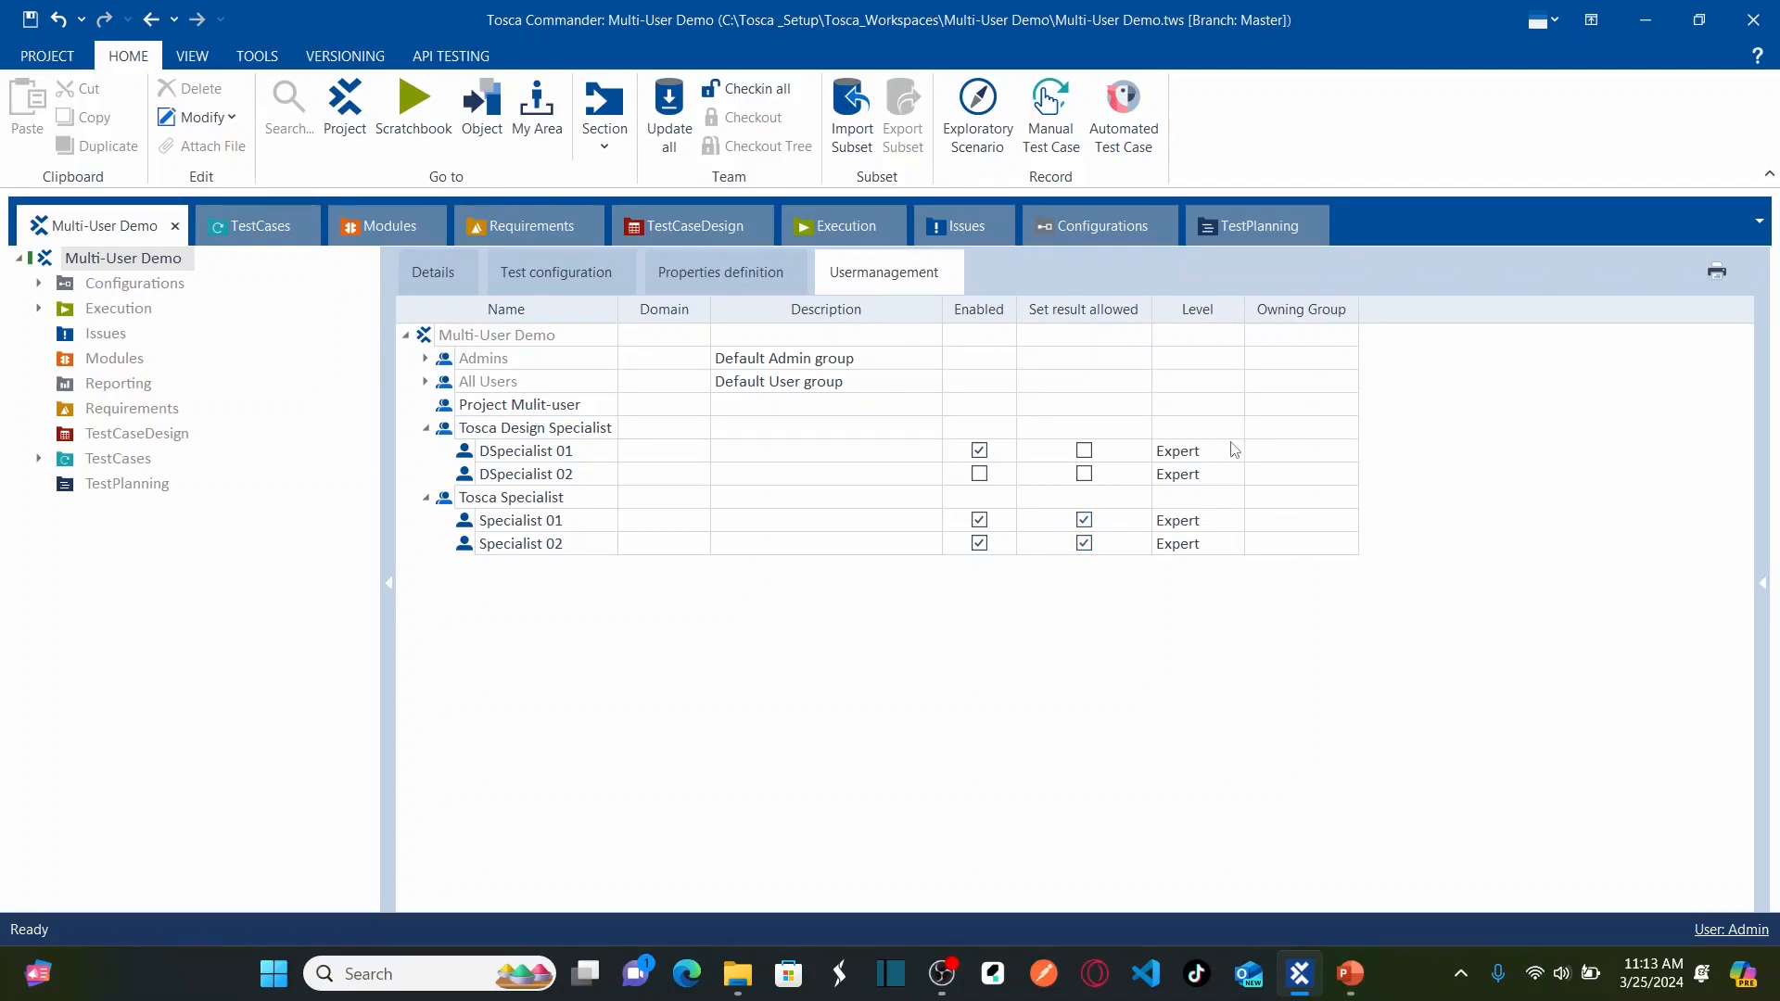
Step: Review the level options available for the user DSpecialist 01, leaving the level as it is
left_click(1236, 457)
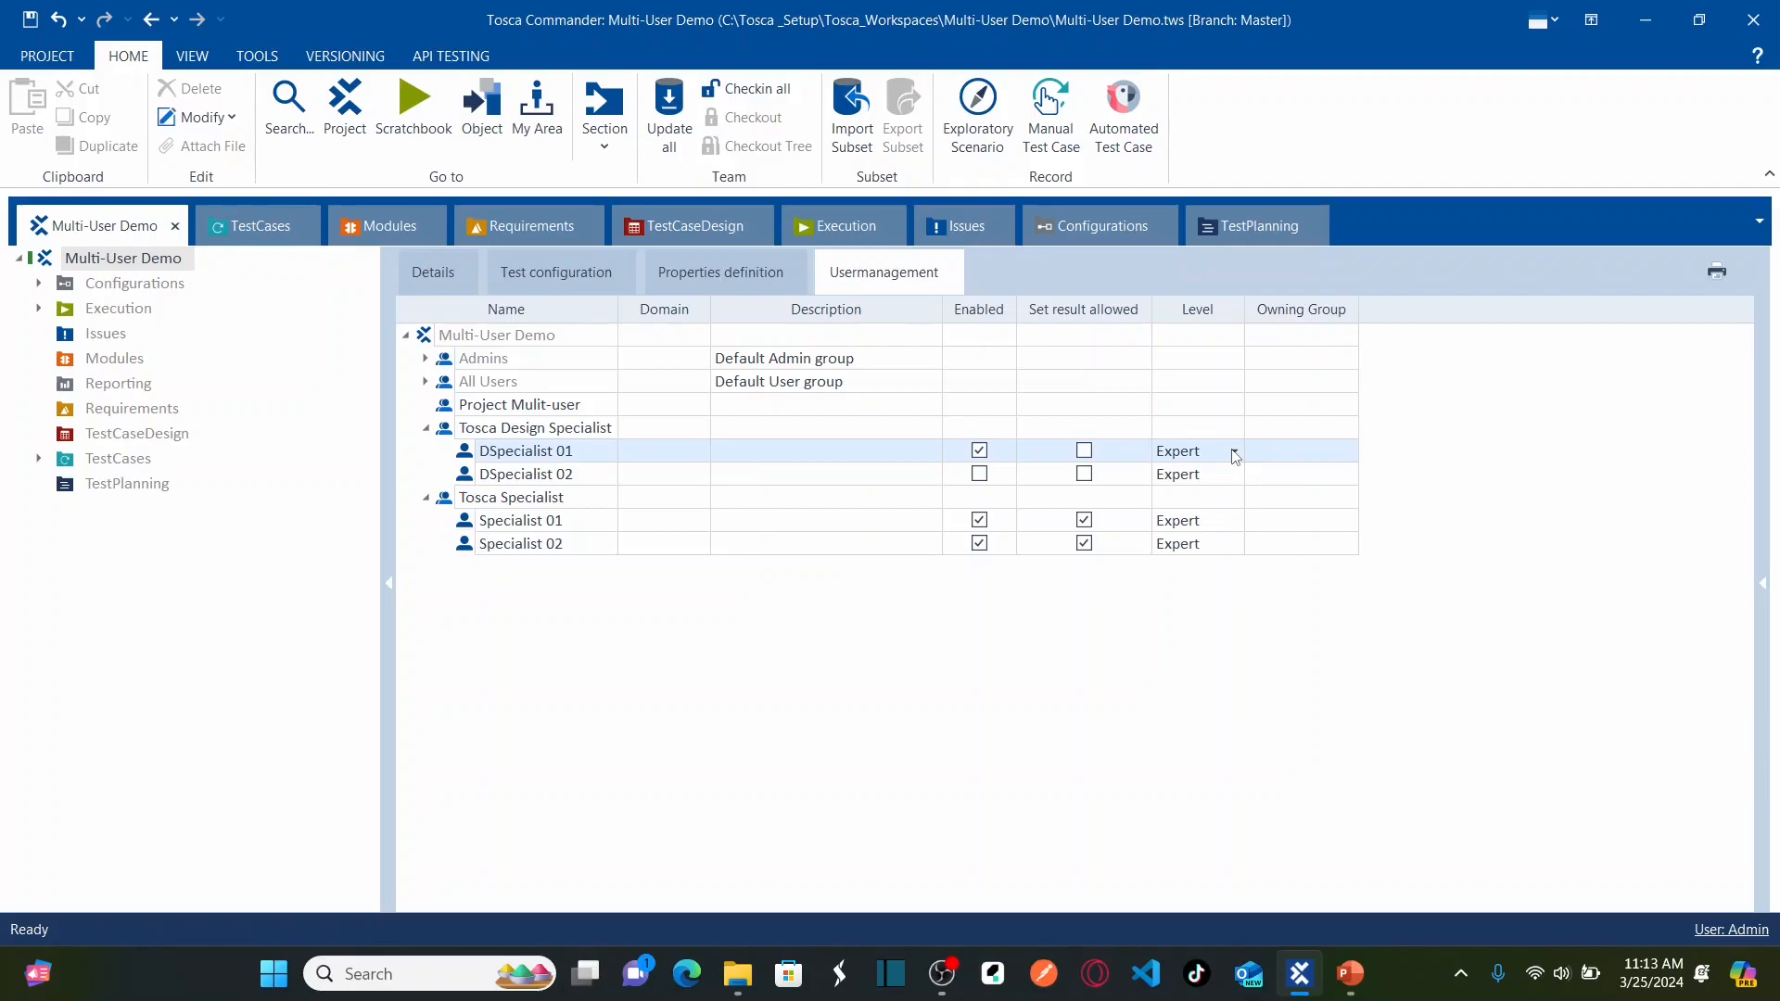
left_click(1235, 453)
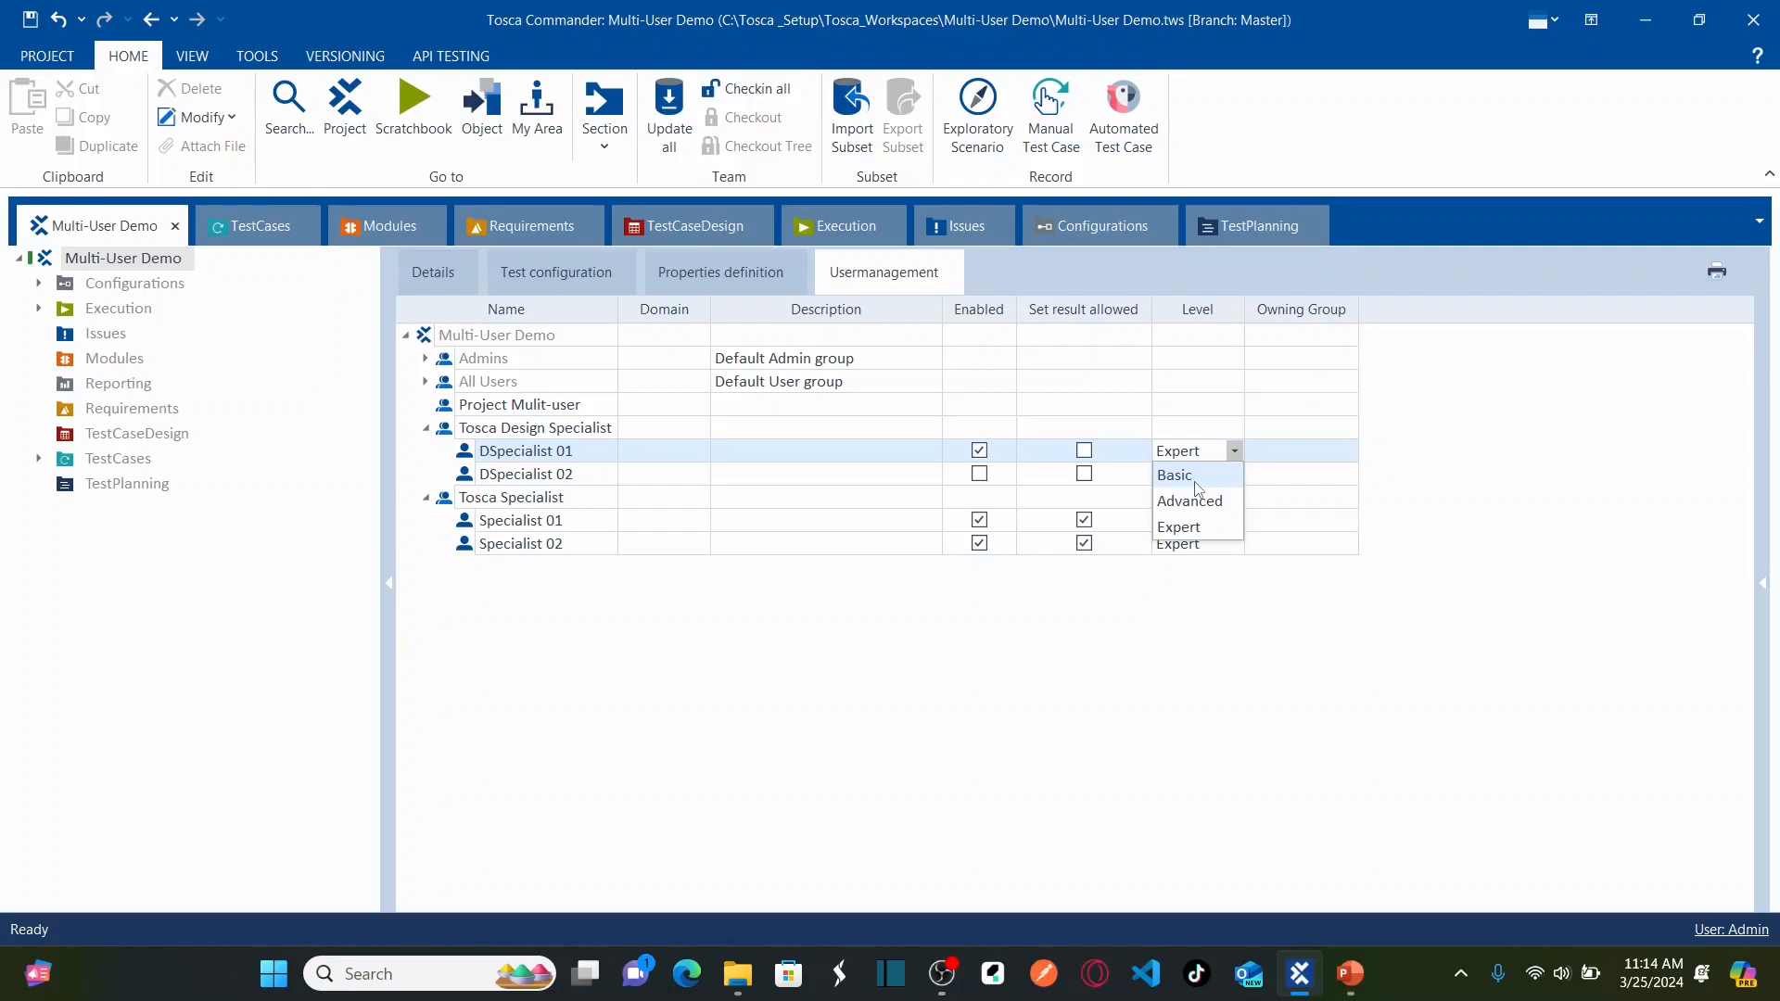
left_click(1326, 470)
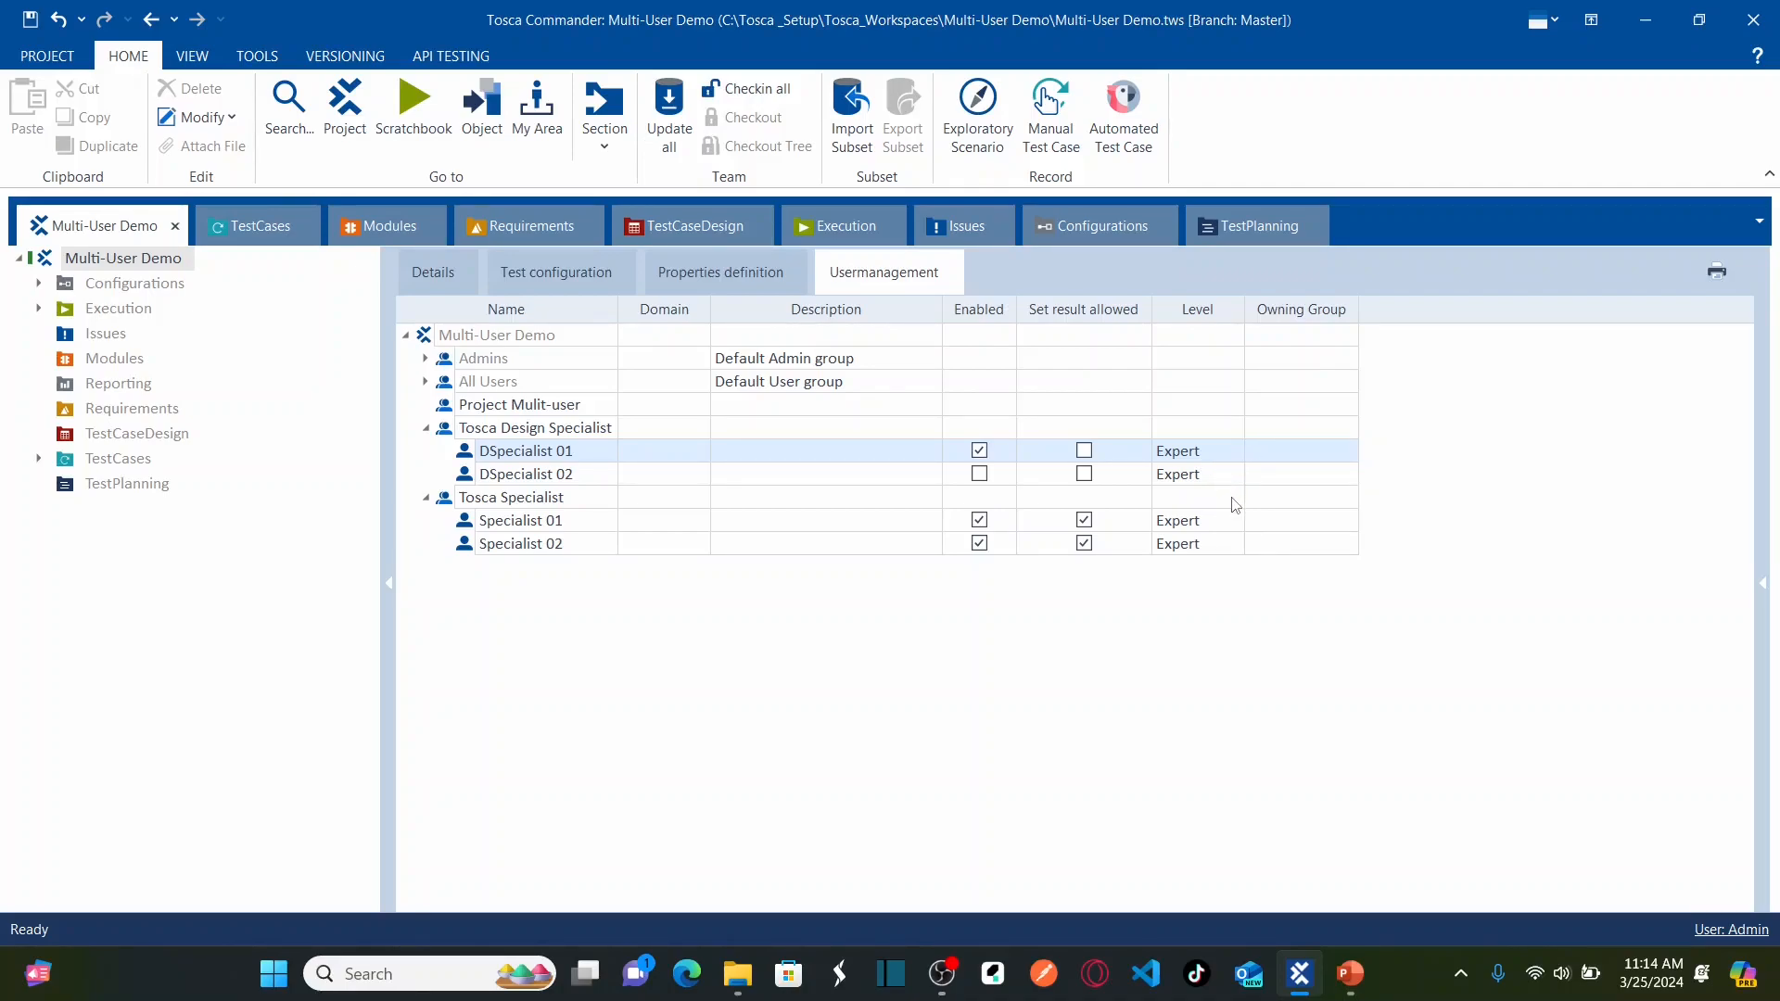
Step: Set the owning group of the Tosca Design Specialist group to All Users
left_click(1328, 451)
left_click(1326, 430)
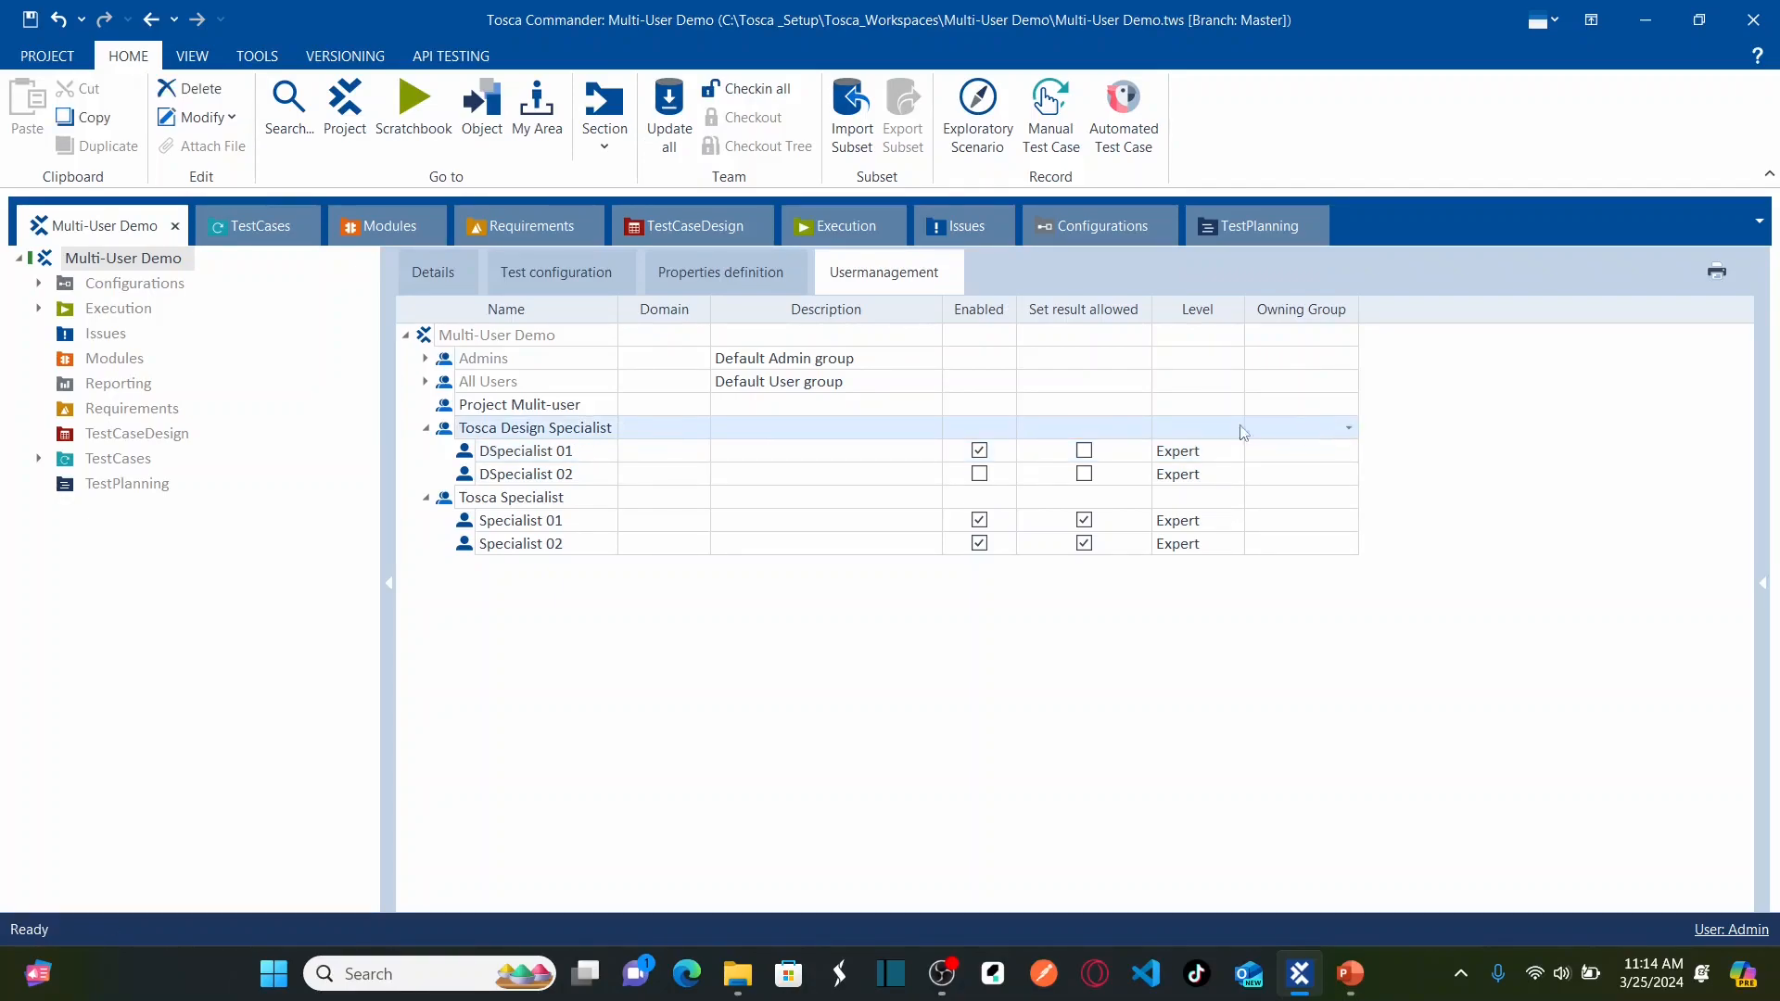
left_click(425, 429)
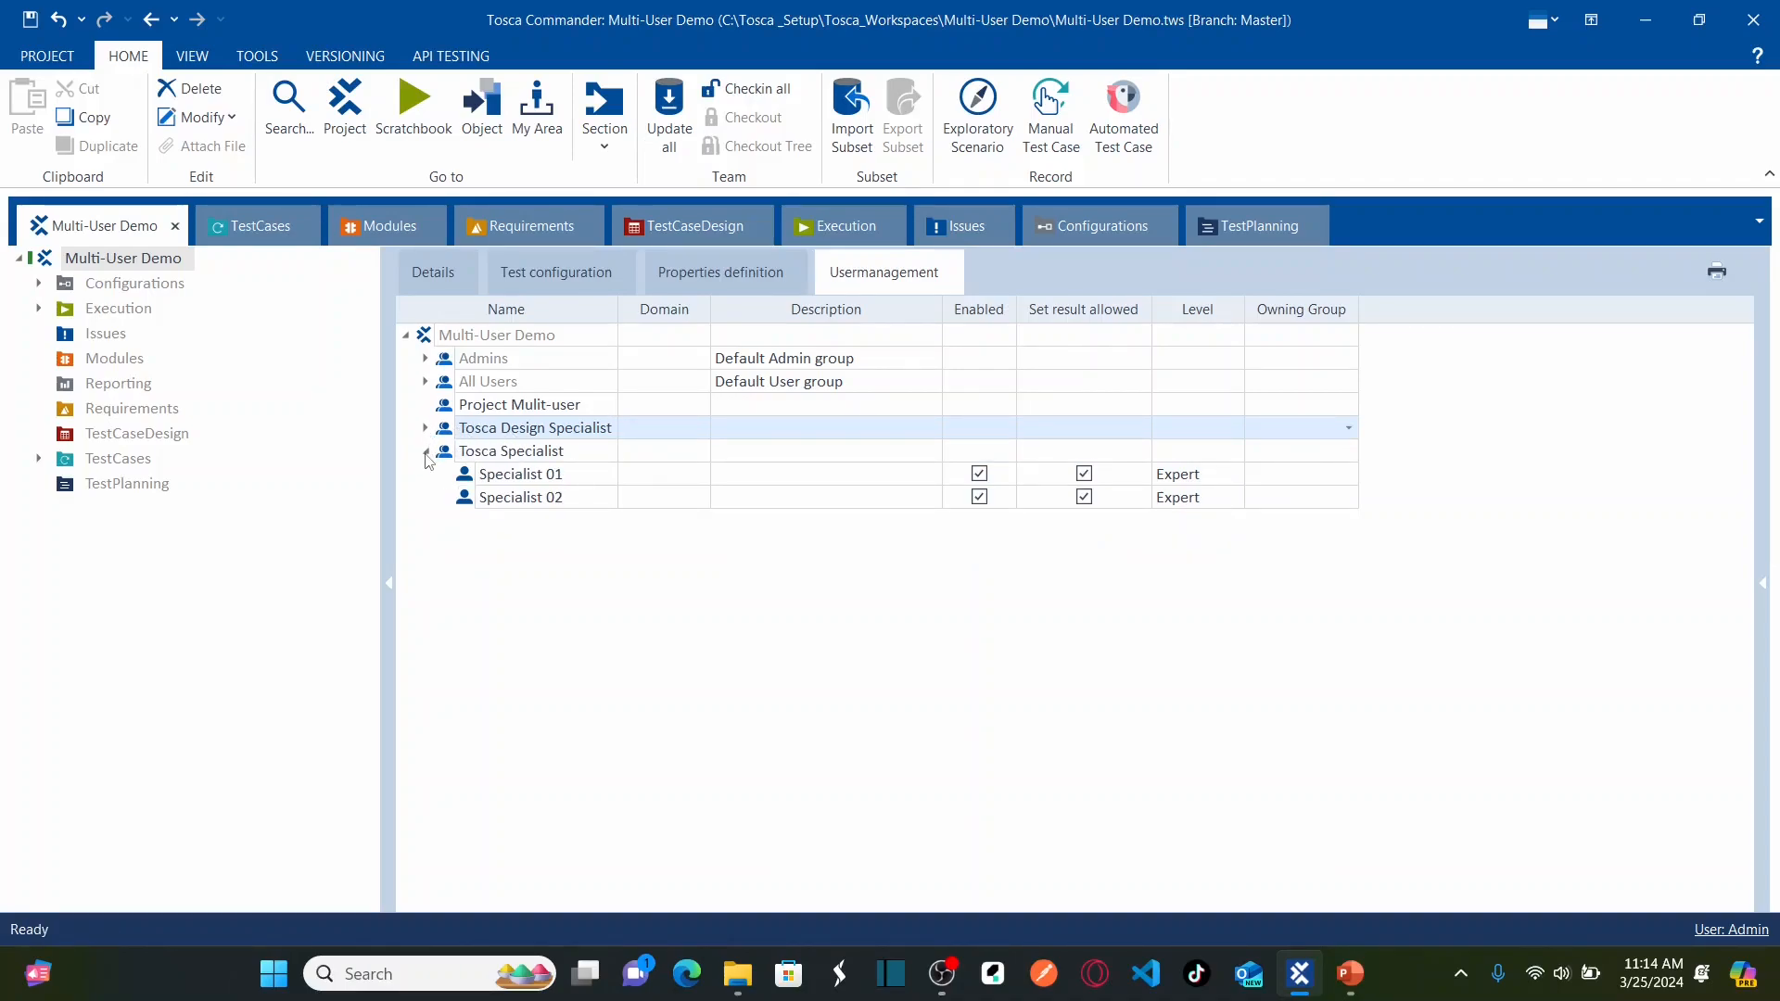
left_click(426, 451)
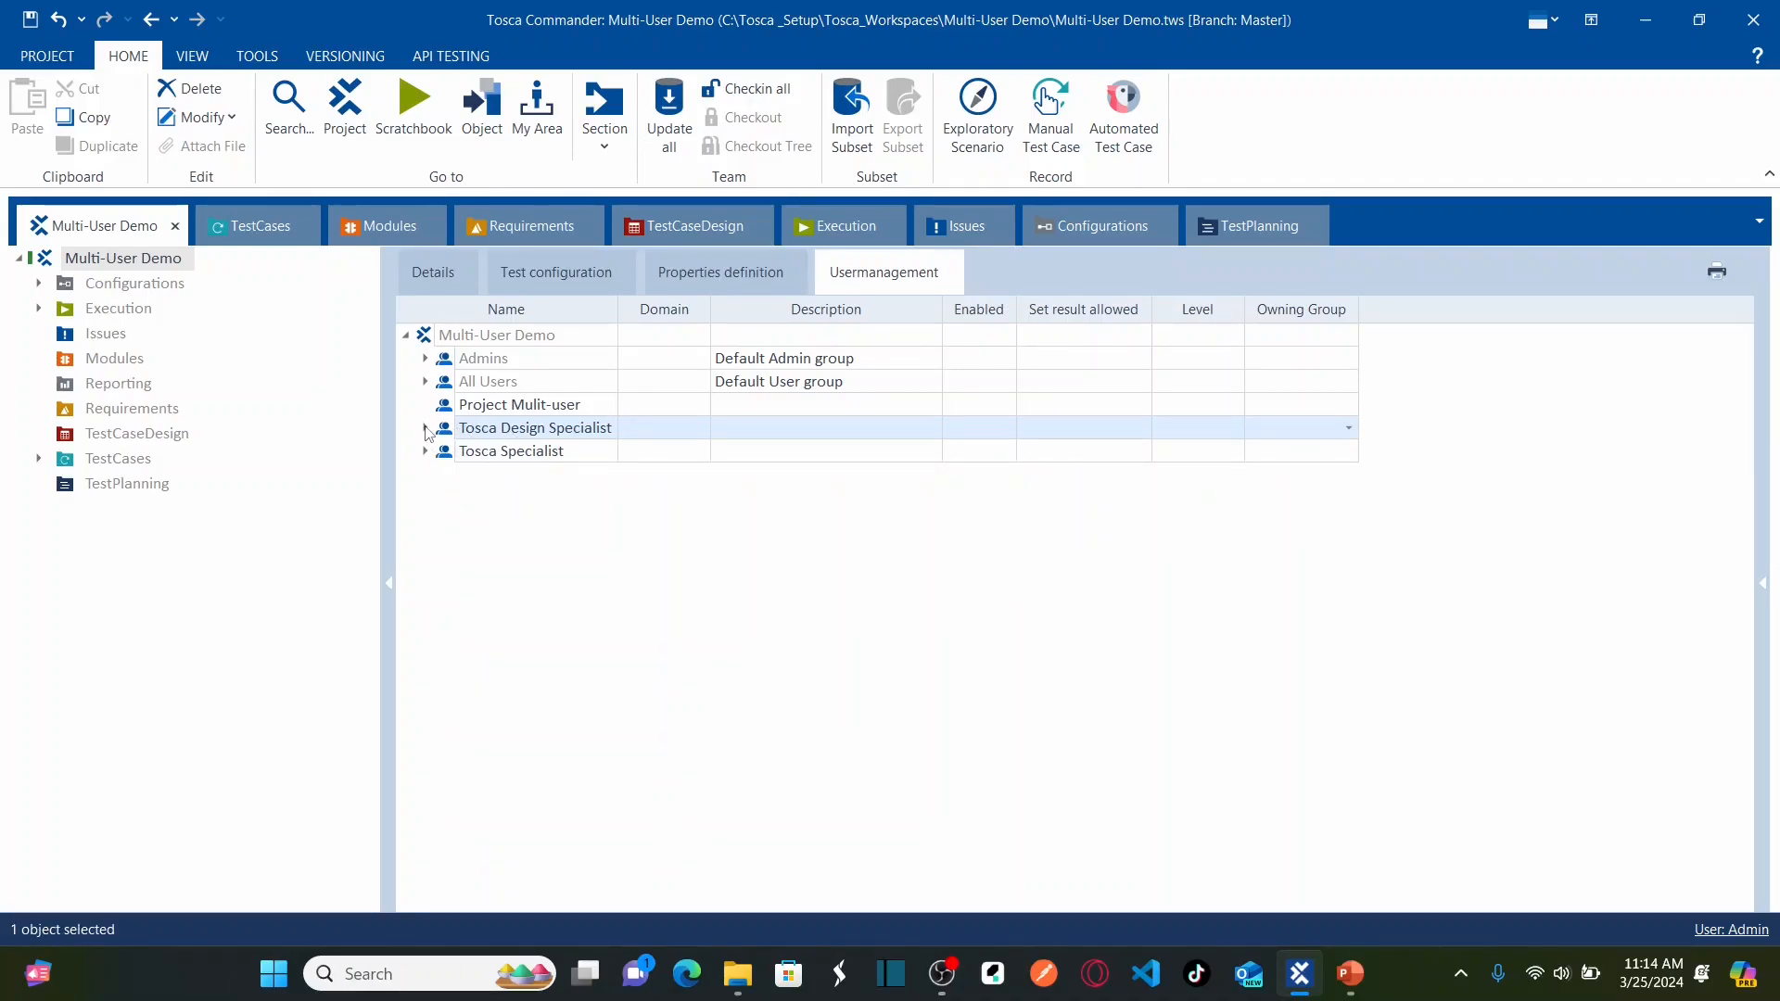
left_click(426, 429)
left_click(426, 498)
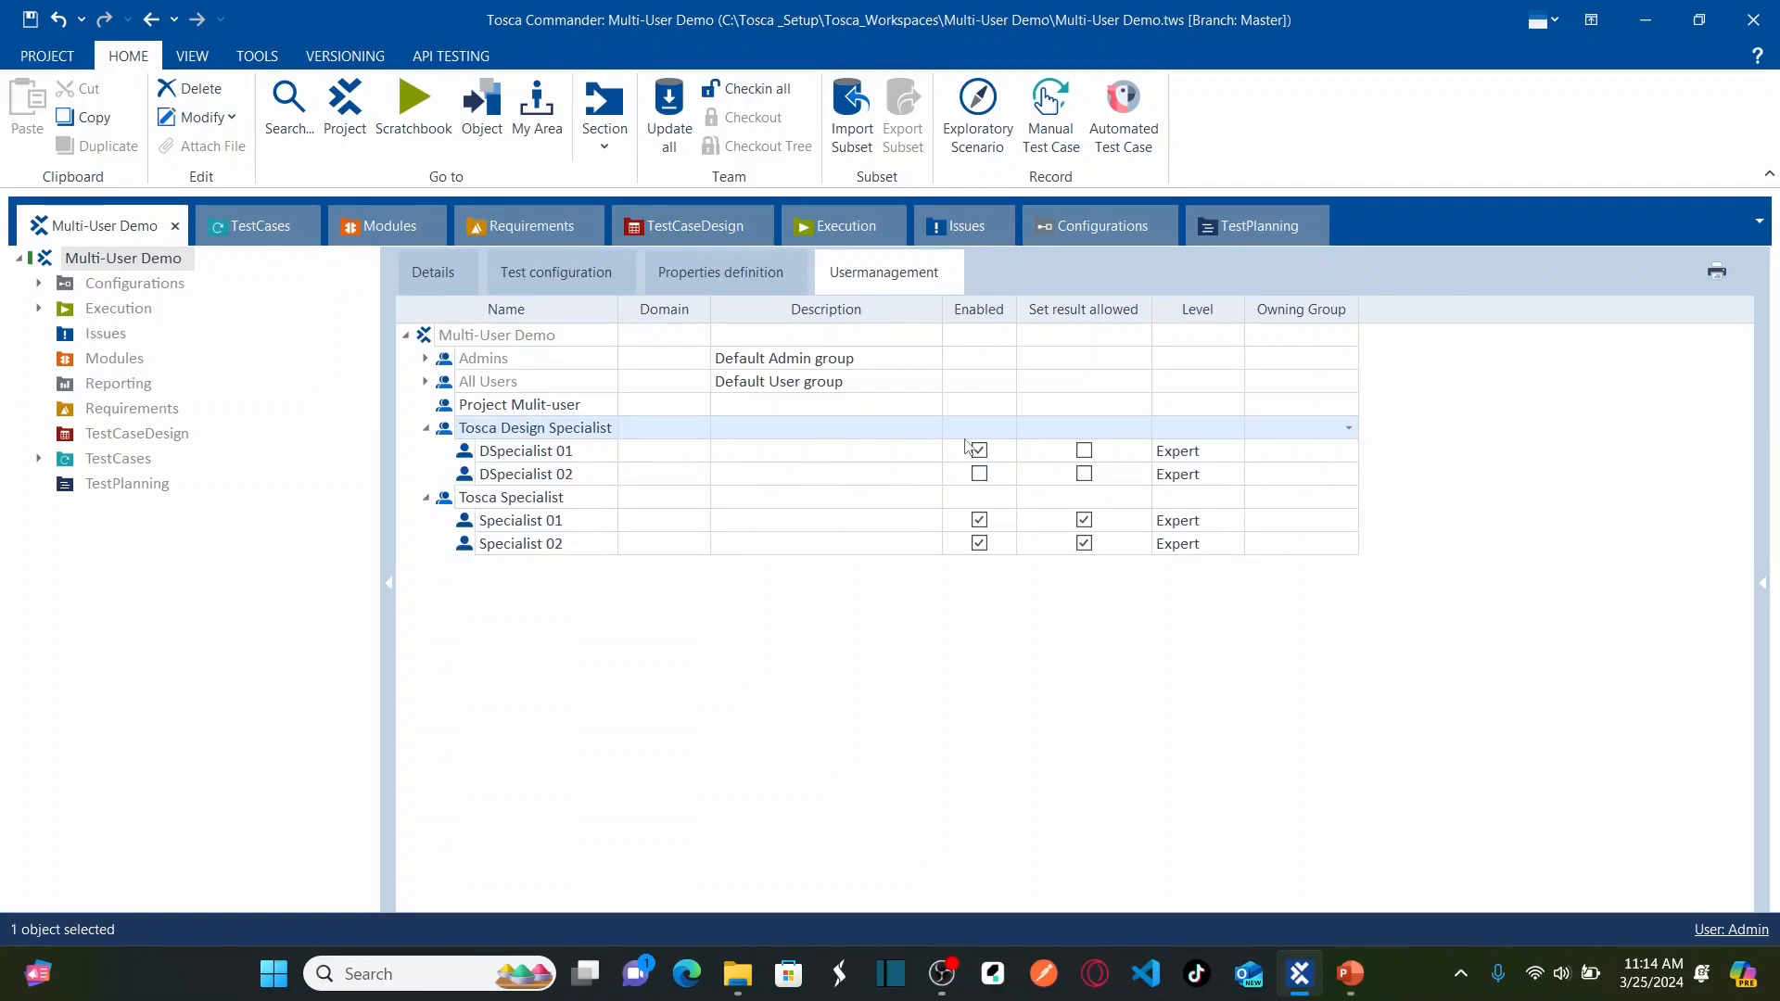
left_click(1349, 427)
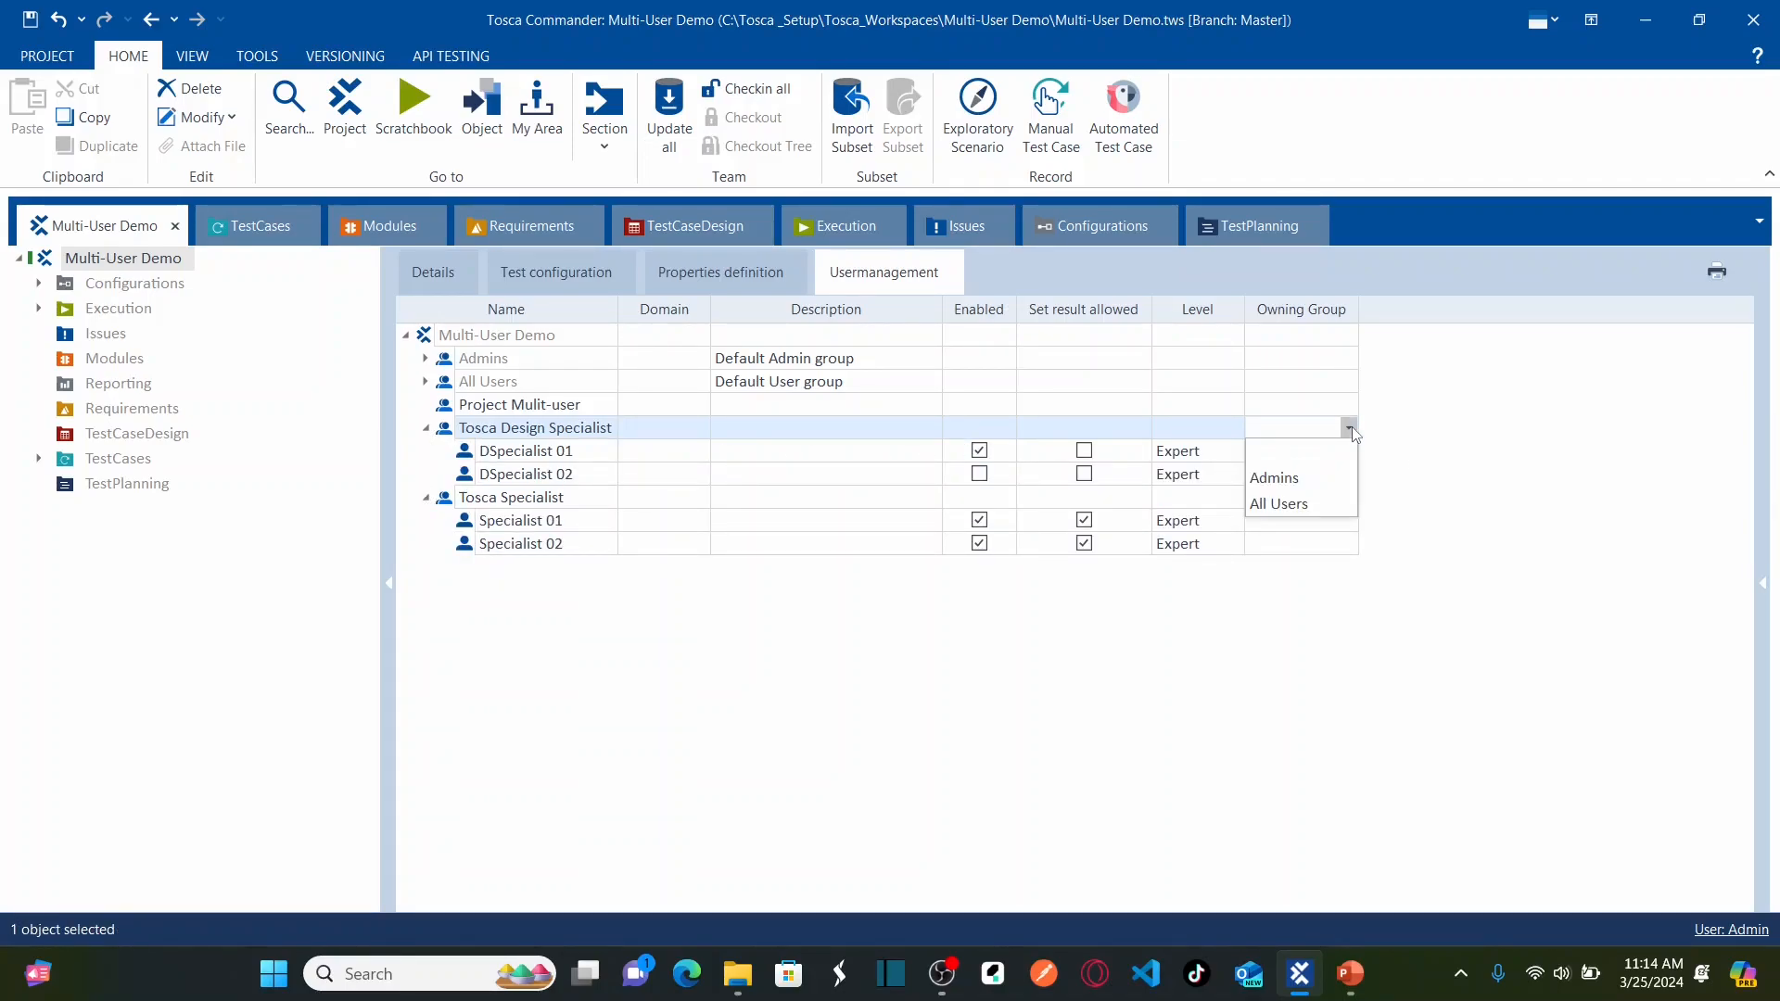
left_click(1289, 509)
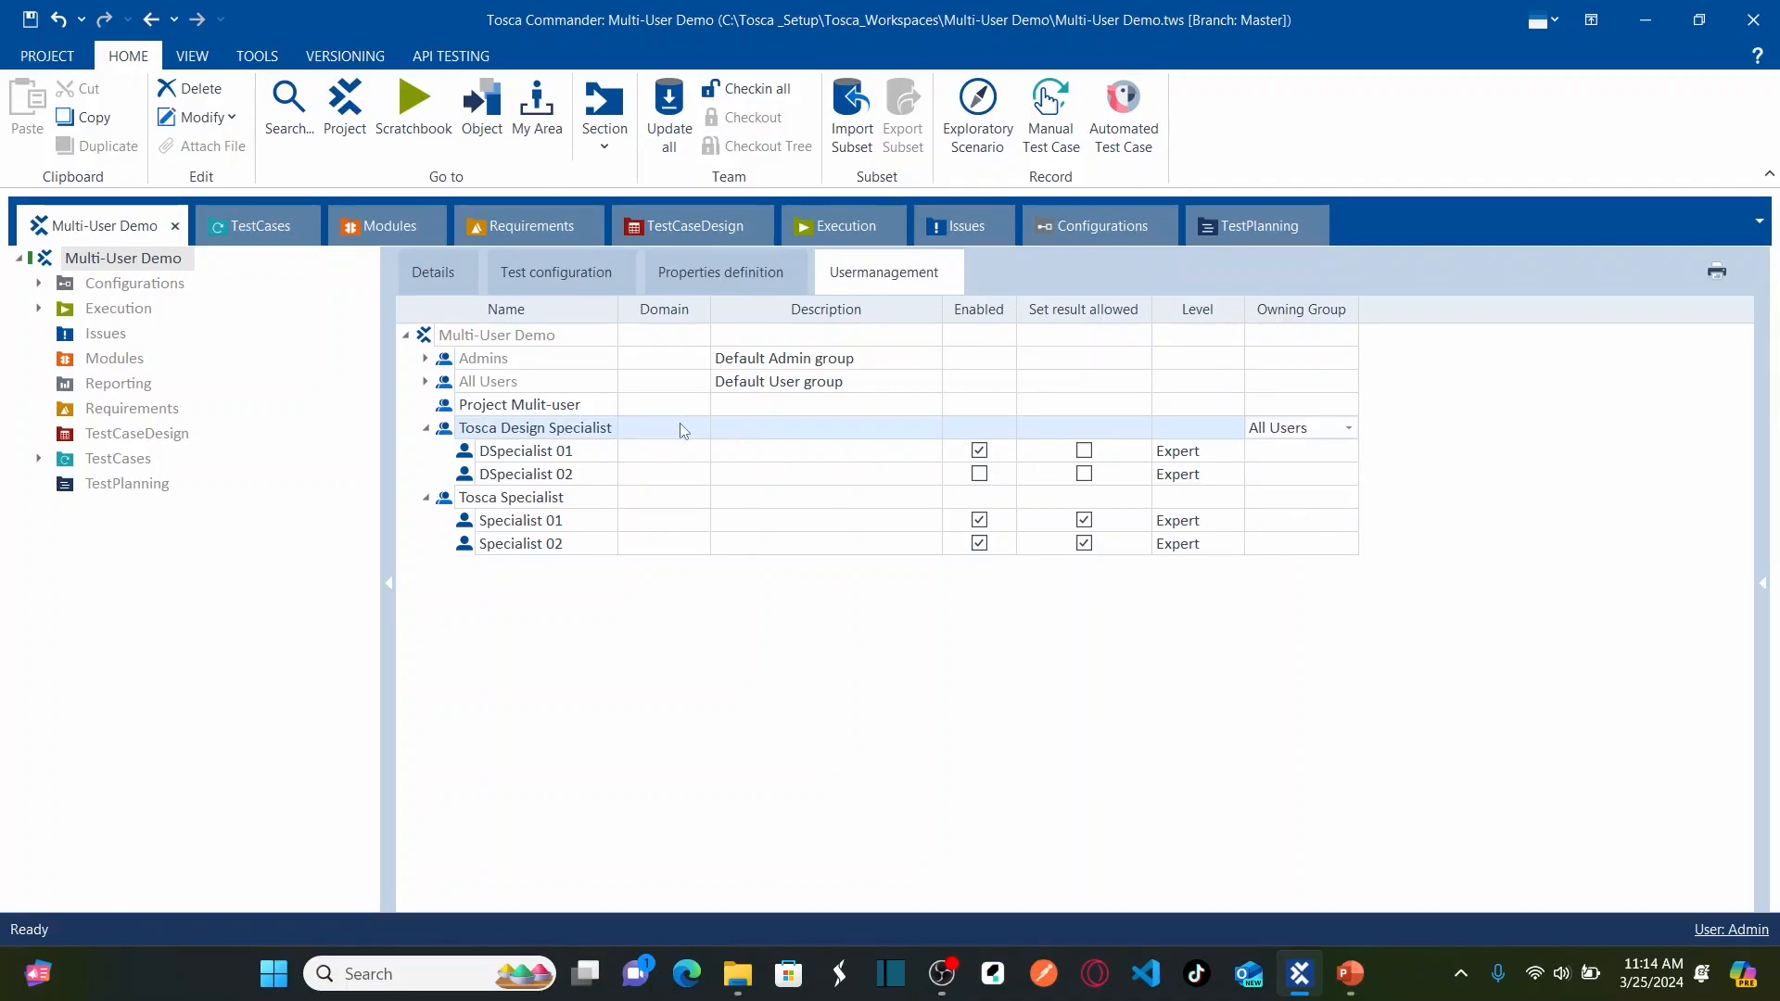
Step: Assign All Users as the owning group of the Tosca Specialist group
left_click(1310, 498)
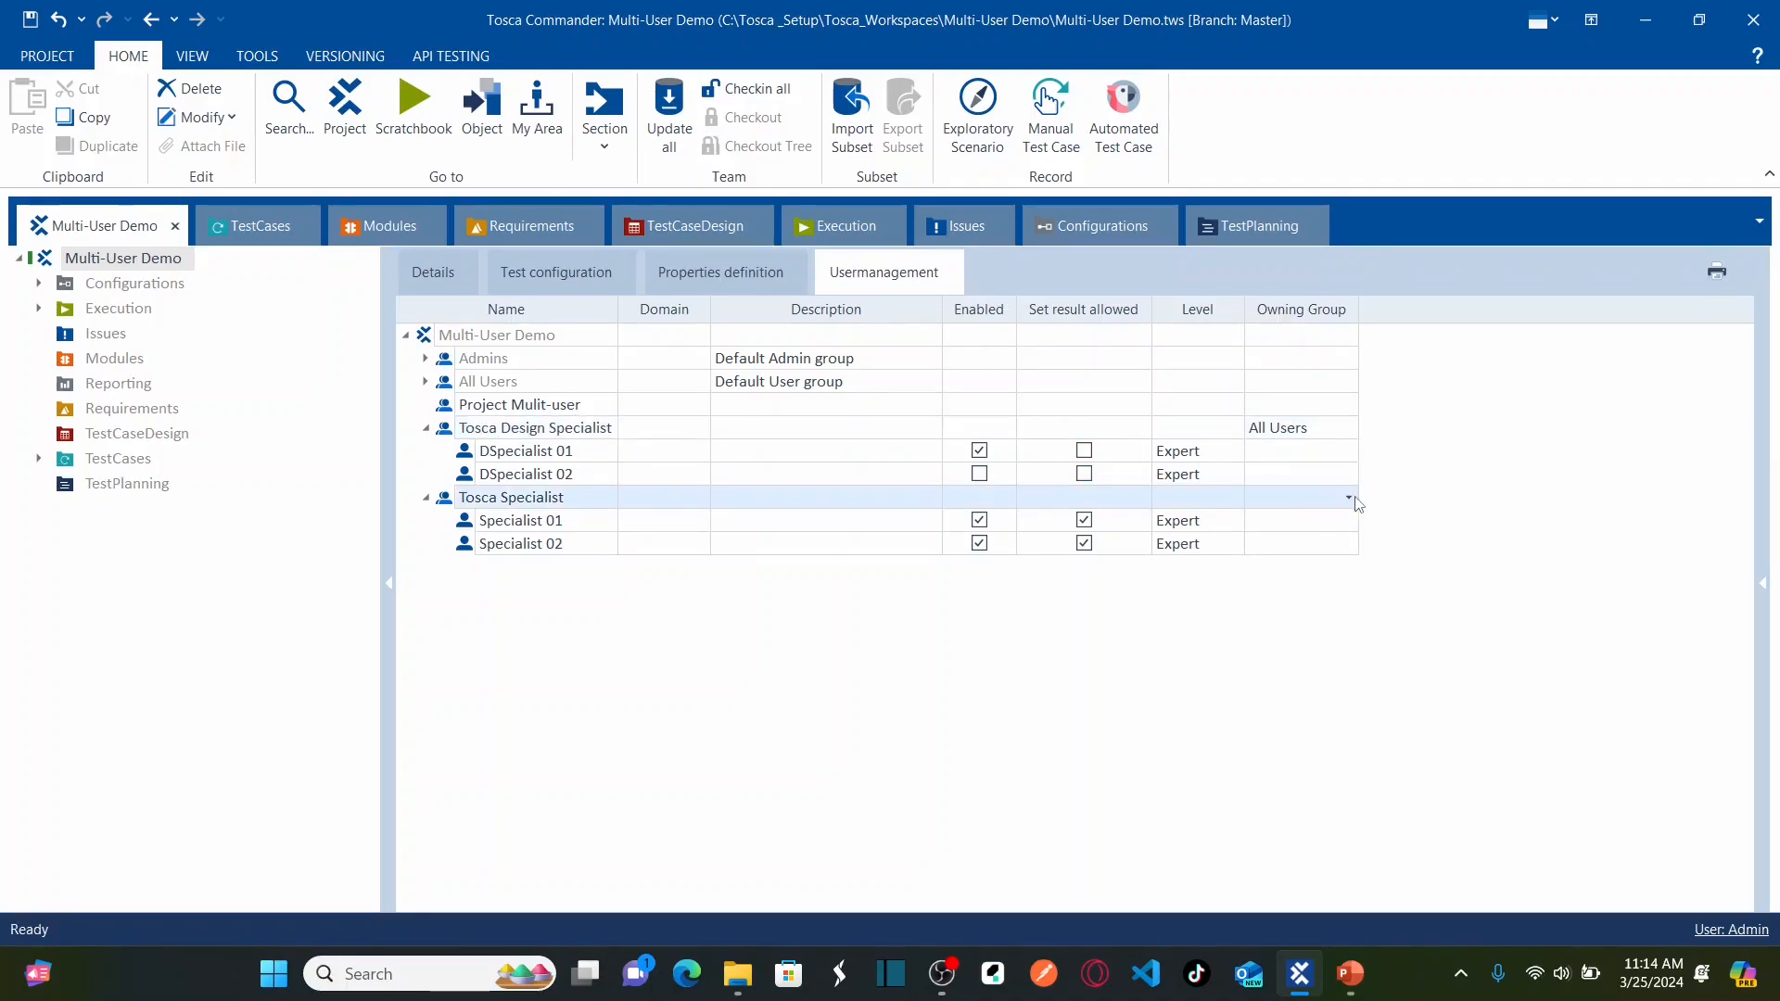
left_click(1349, 499)
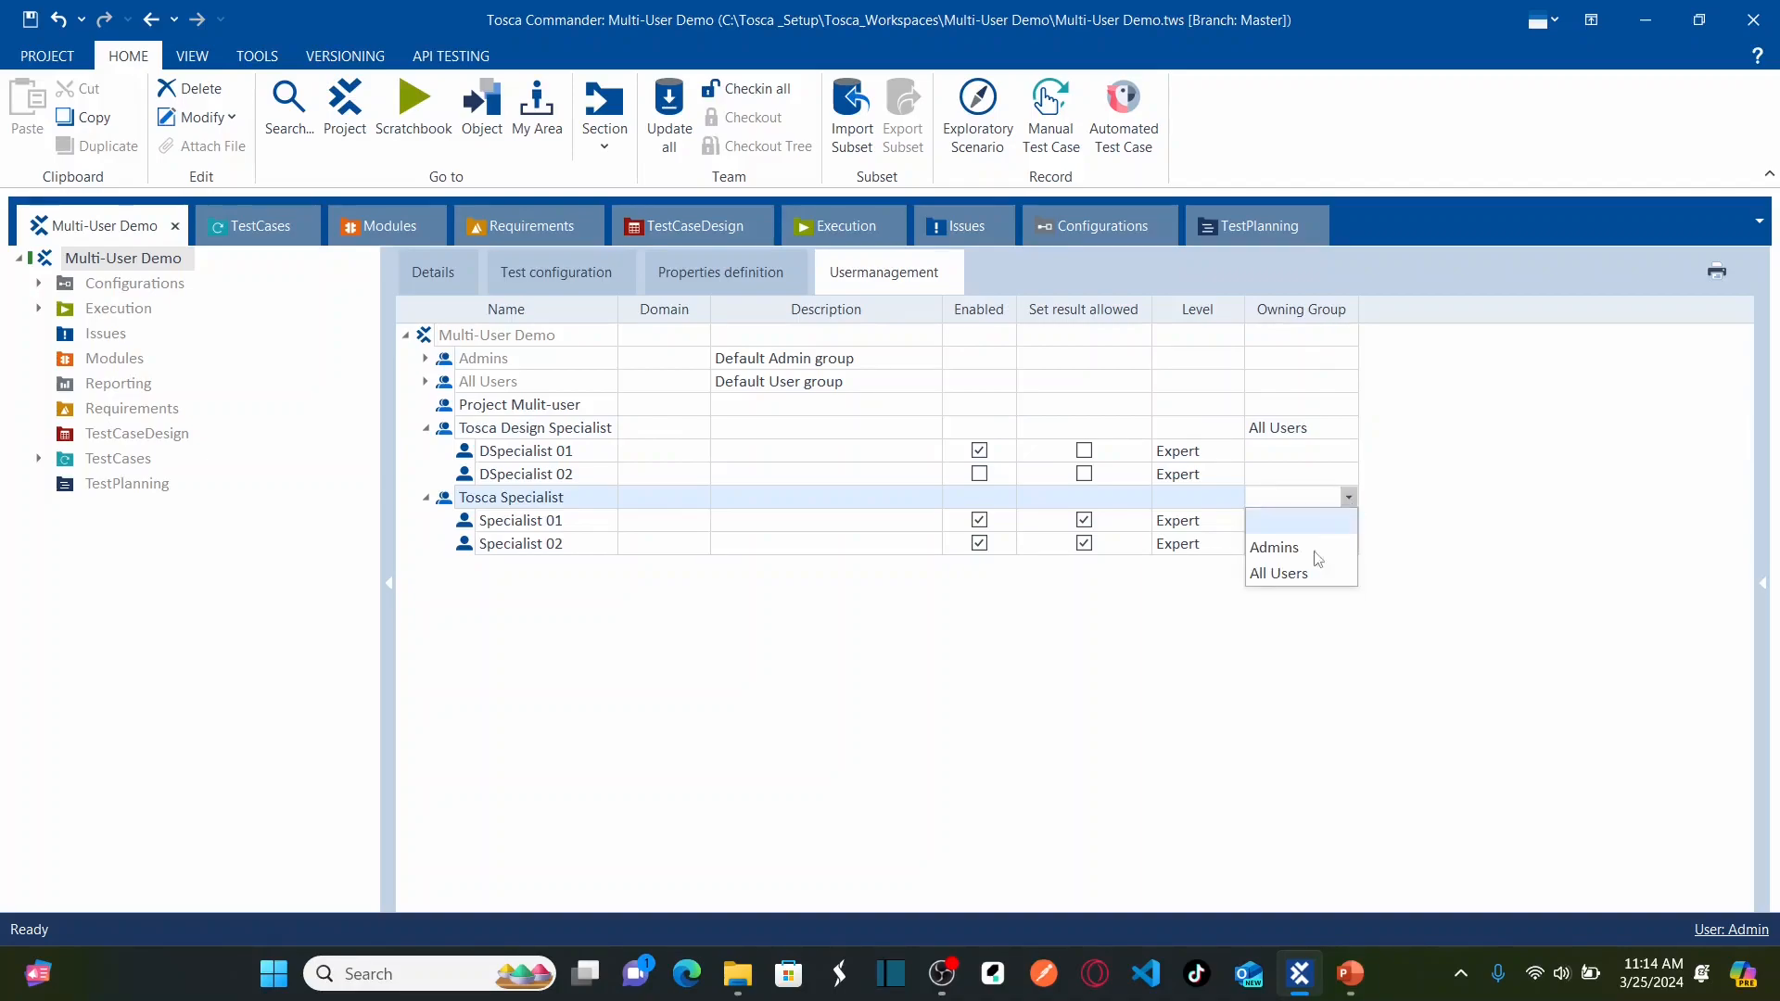
left_click(1296, 574)
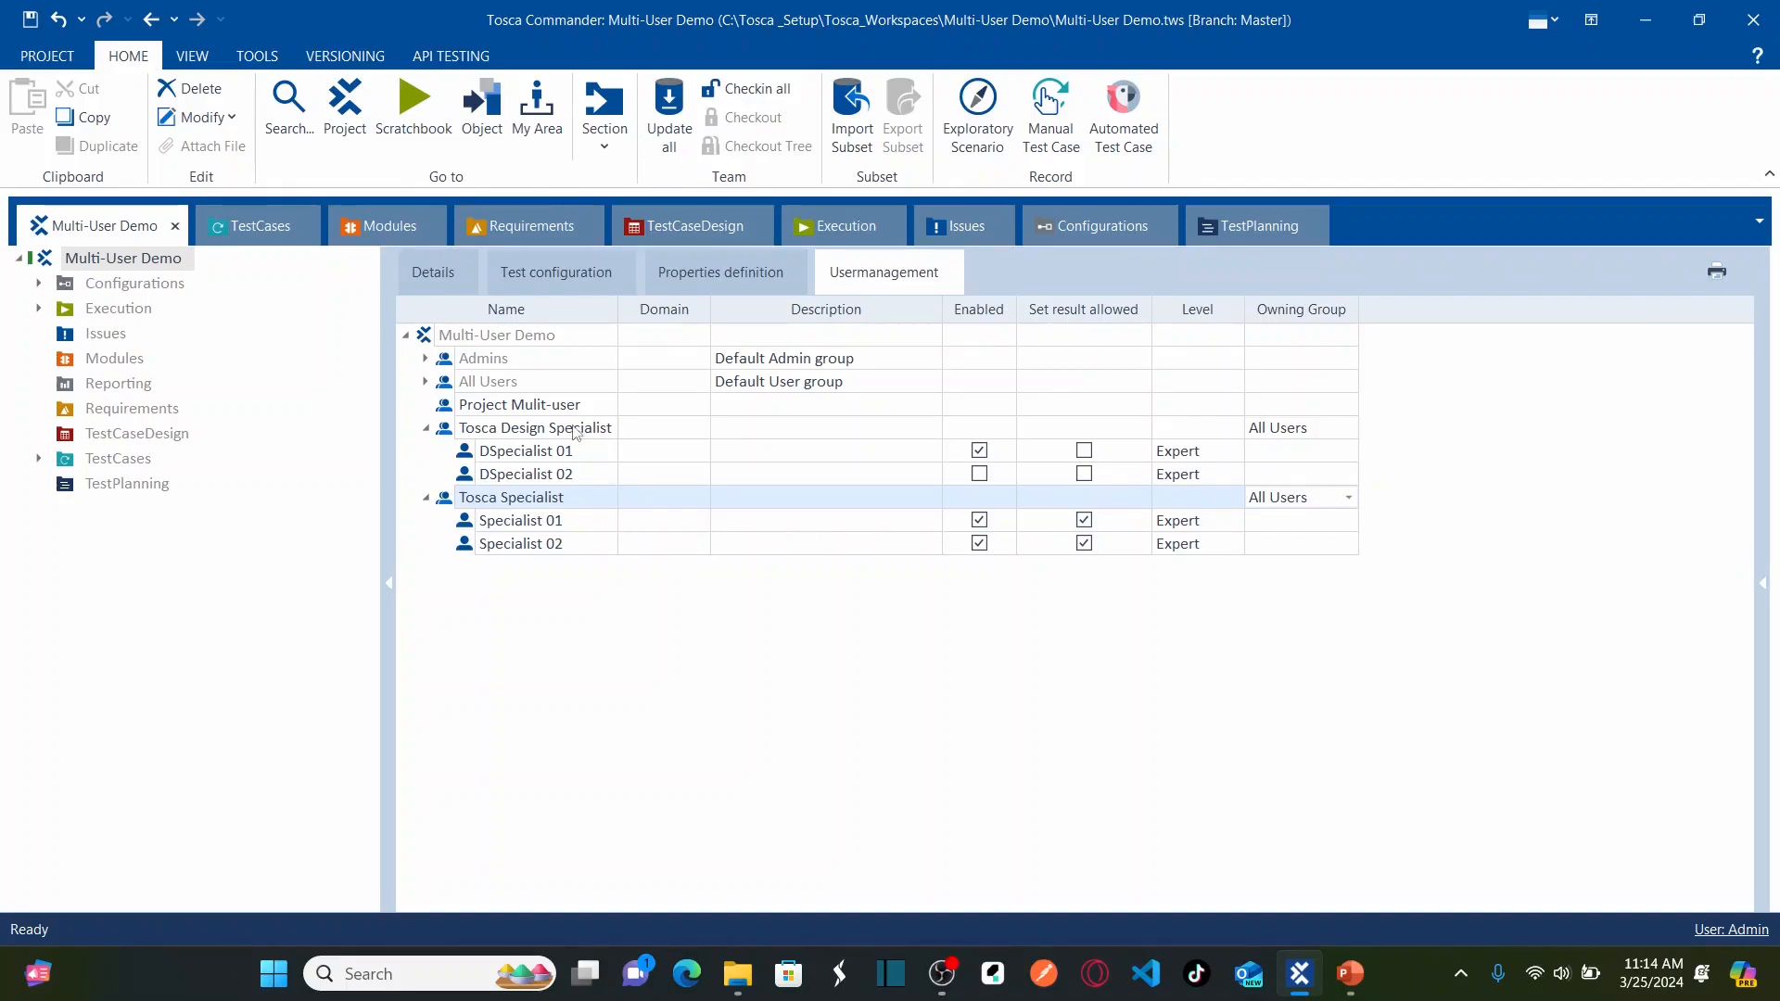
Step: Create a new user group named "Super Users" under the Multi-User Demo project
left_click(468, 340)
right_click(470, 343)
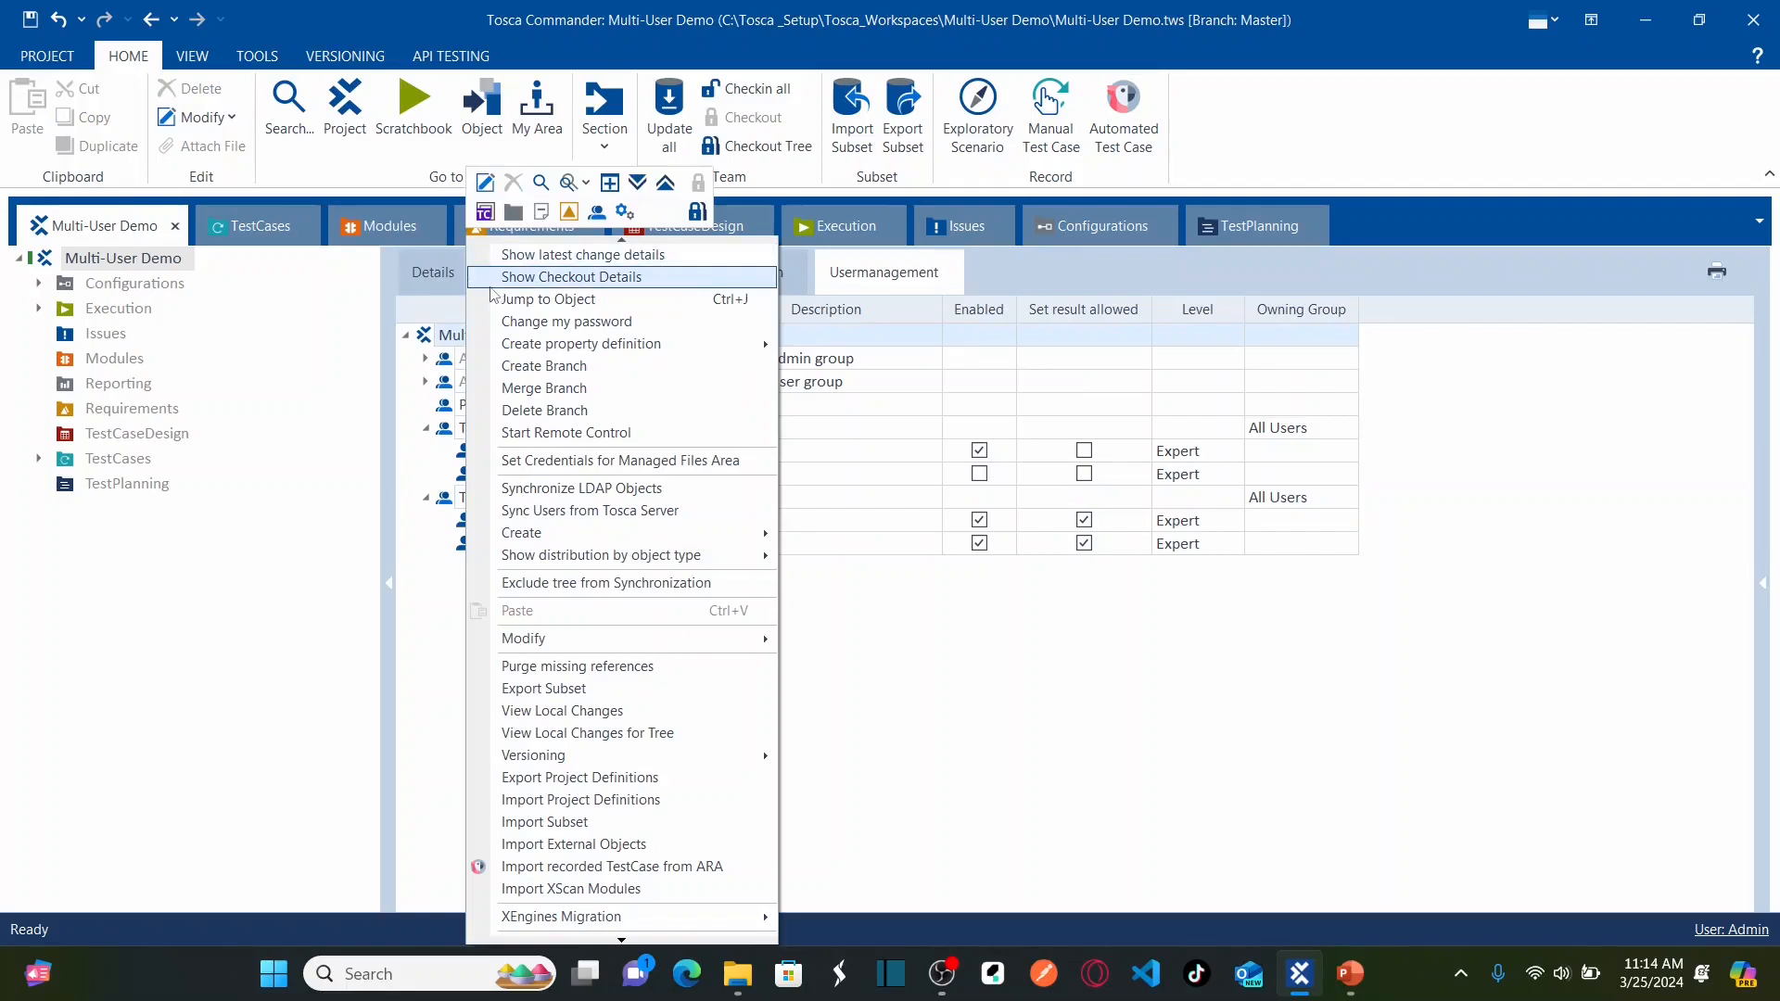
left_click(599, 218)
type("Su")
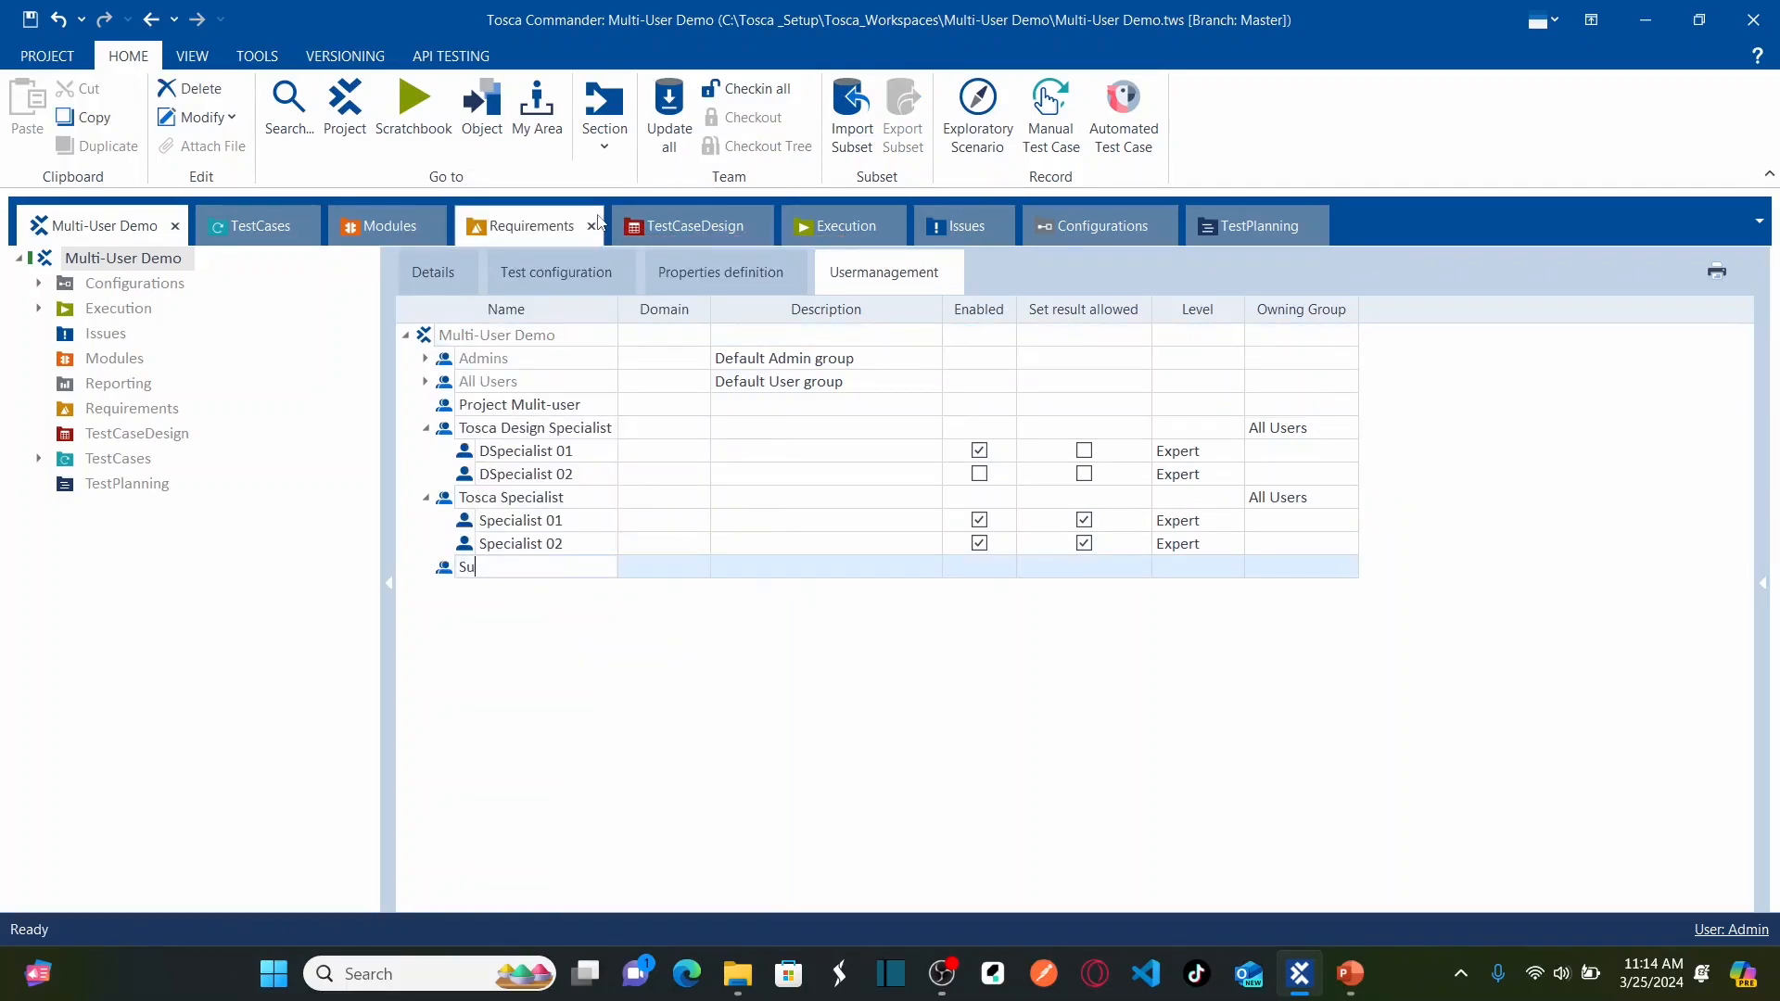
type("per Users")
key("Return")
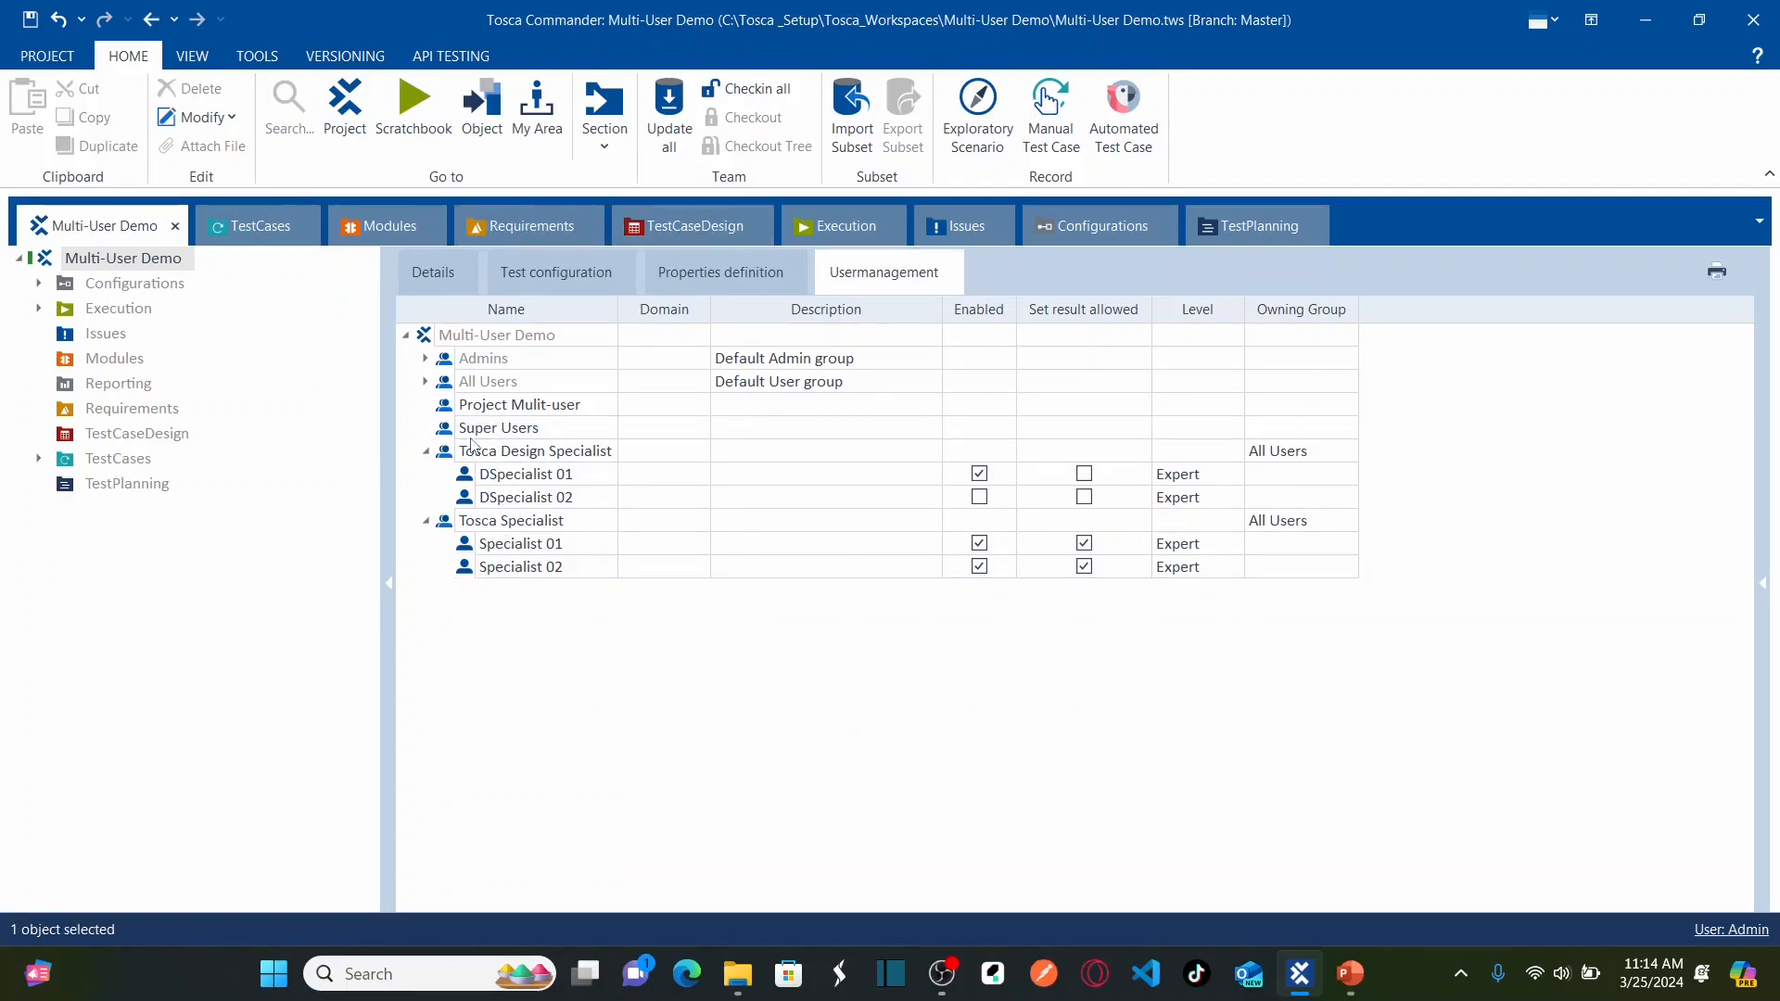
Step: Add a user named "Super User 01" to the Super Users group
right_click(464, 422)
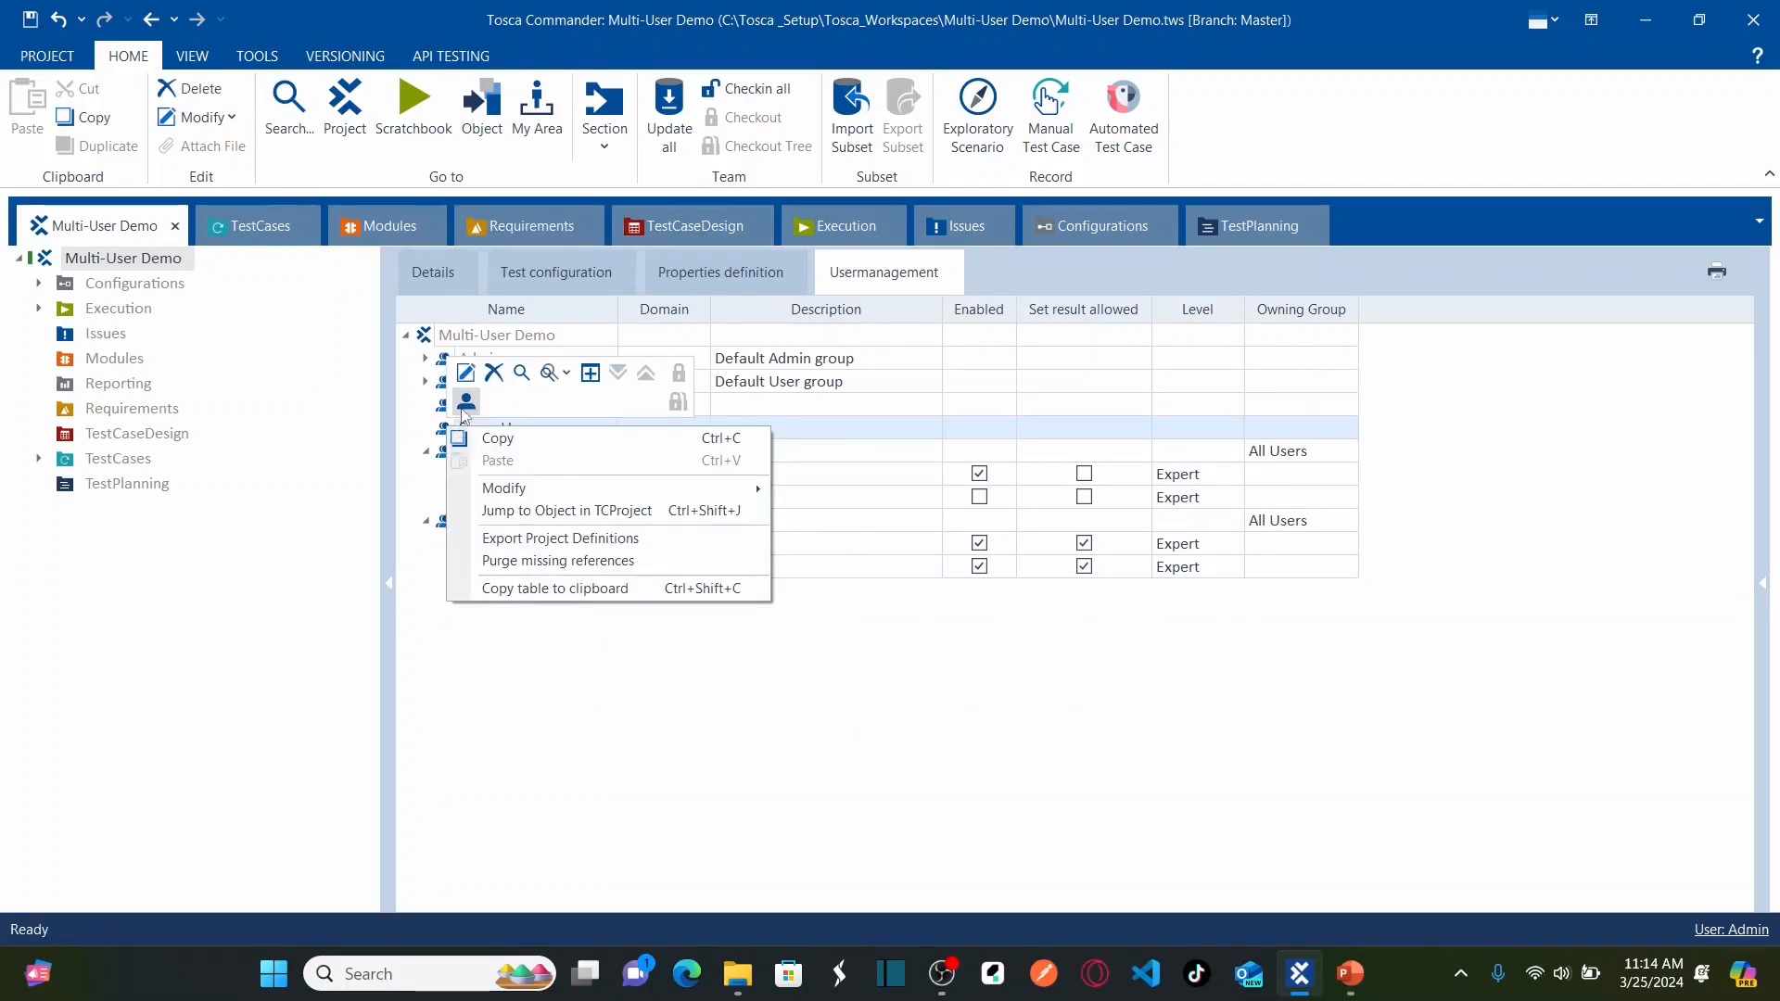
left_click(465, 406)
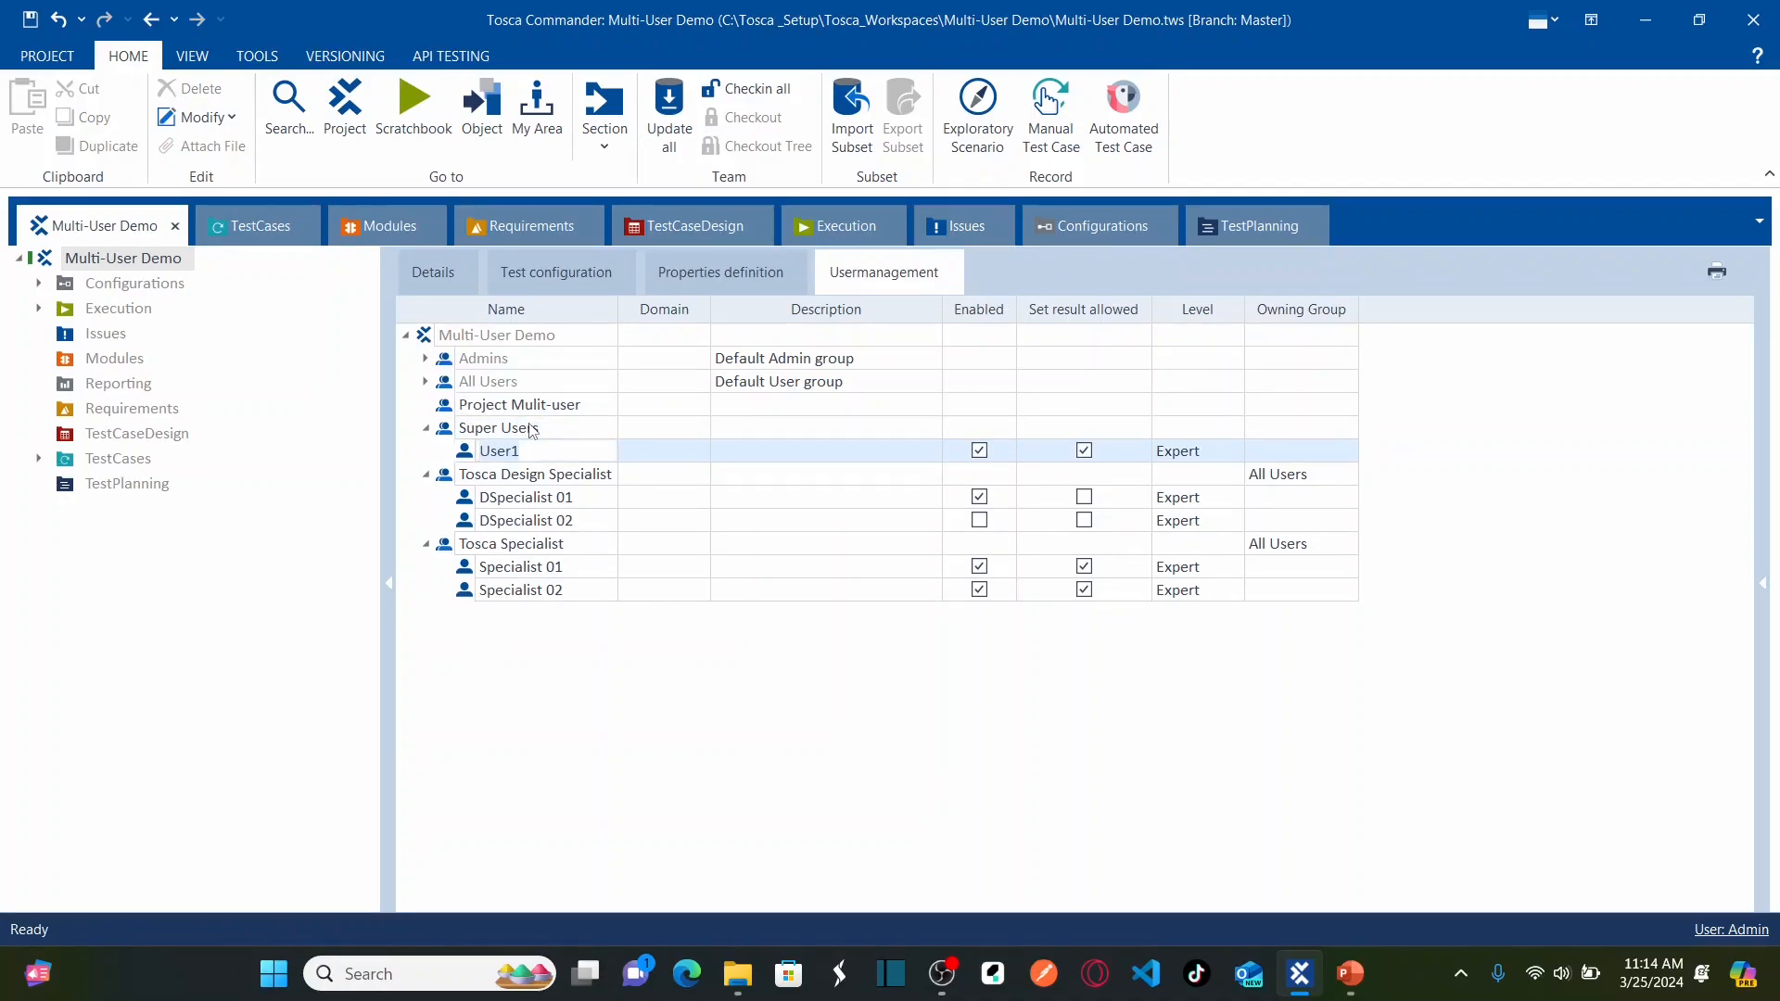
type("Amin 01")
key("BackSpace")
key("BackSpace")
key("BackSpace")
key("BackSpace")
key("BackSpace")
key("BackSpace")
type("Super Usr")
left_click(583, 727)
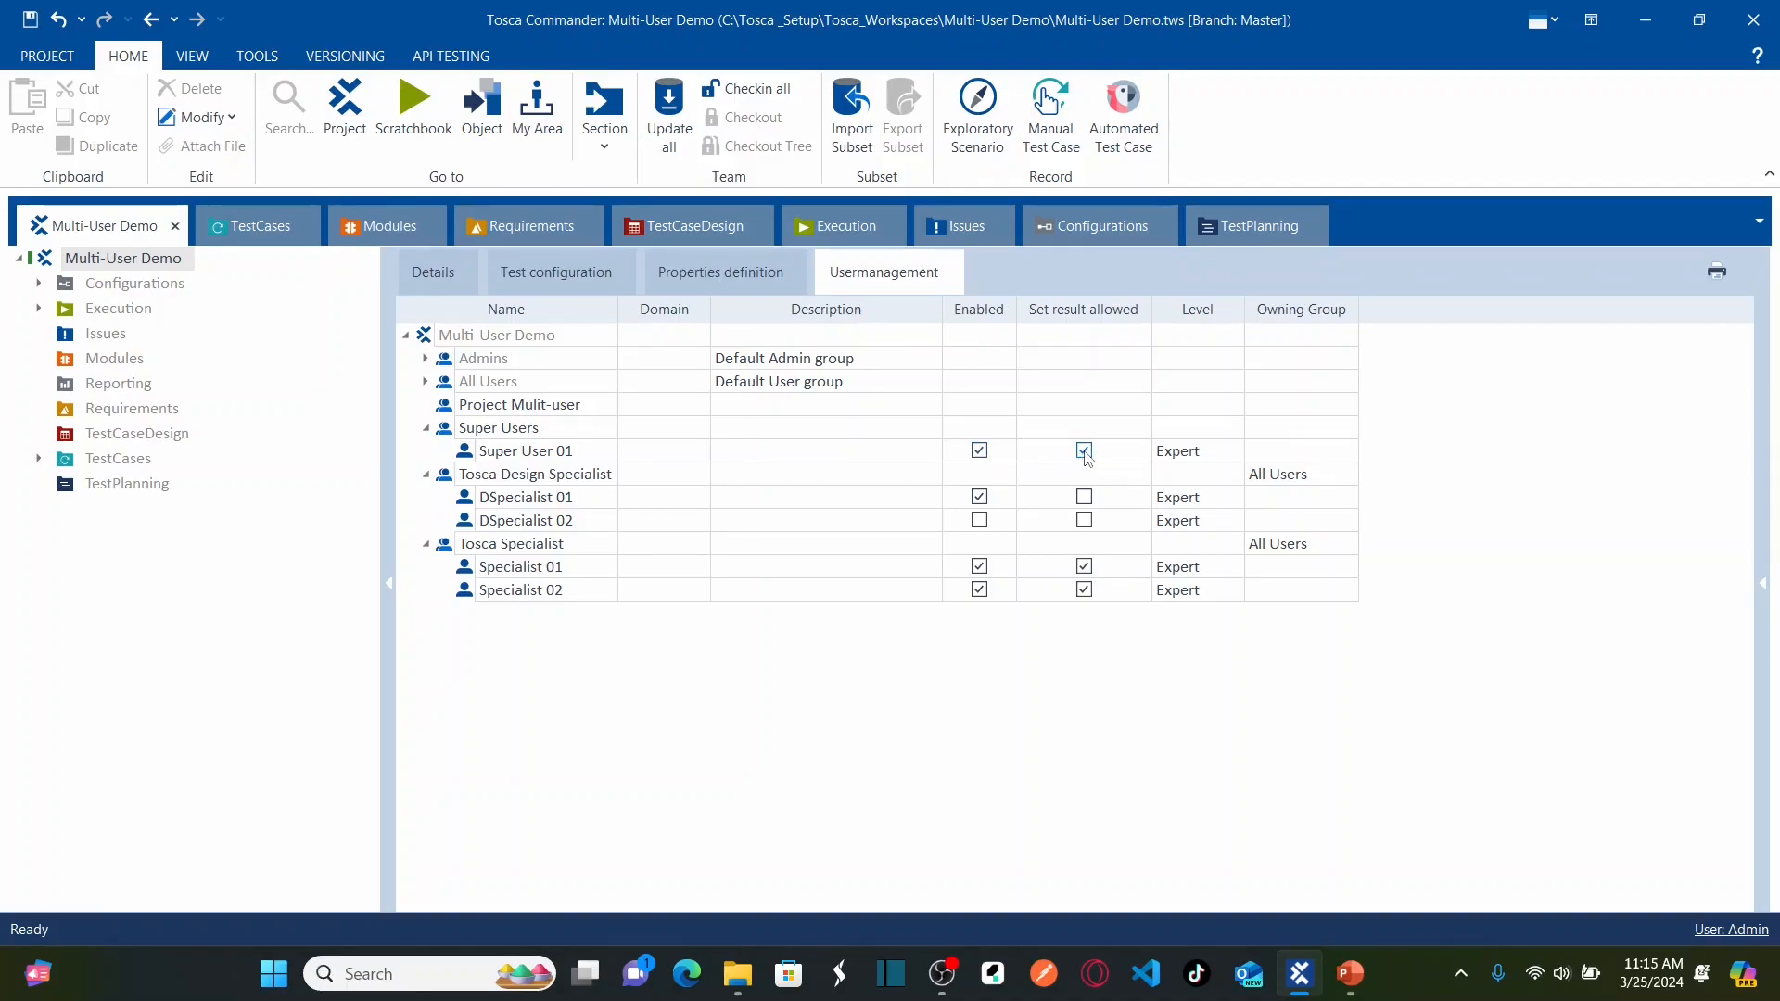
Step: Set the owning group of Super Users to Admins and save the project
left_click(1289, 426)
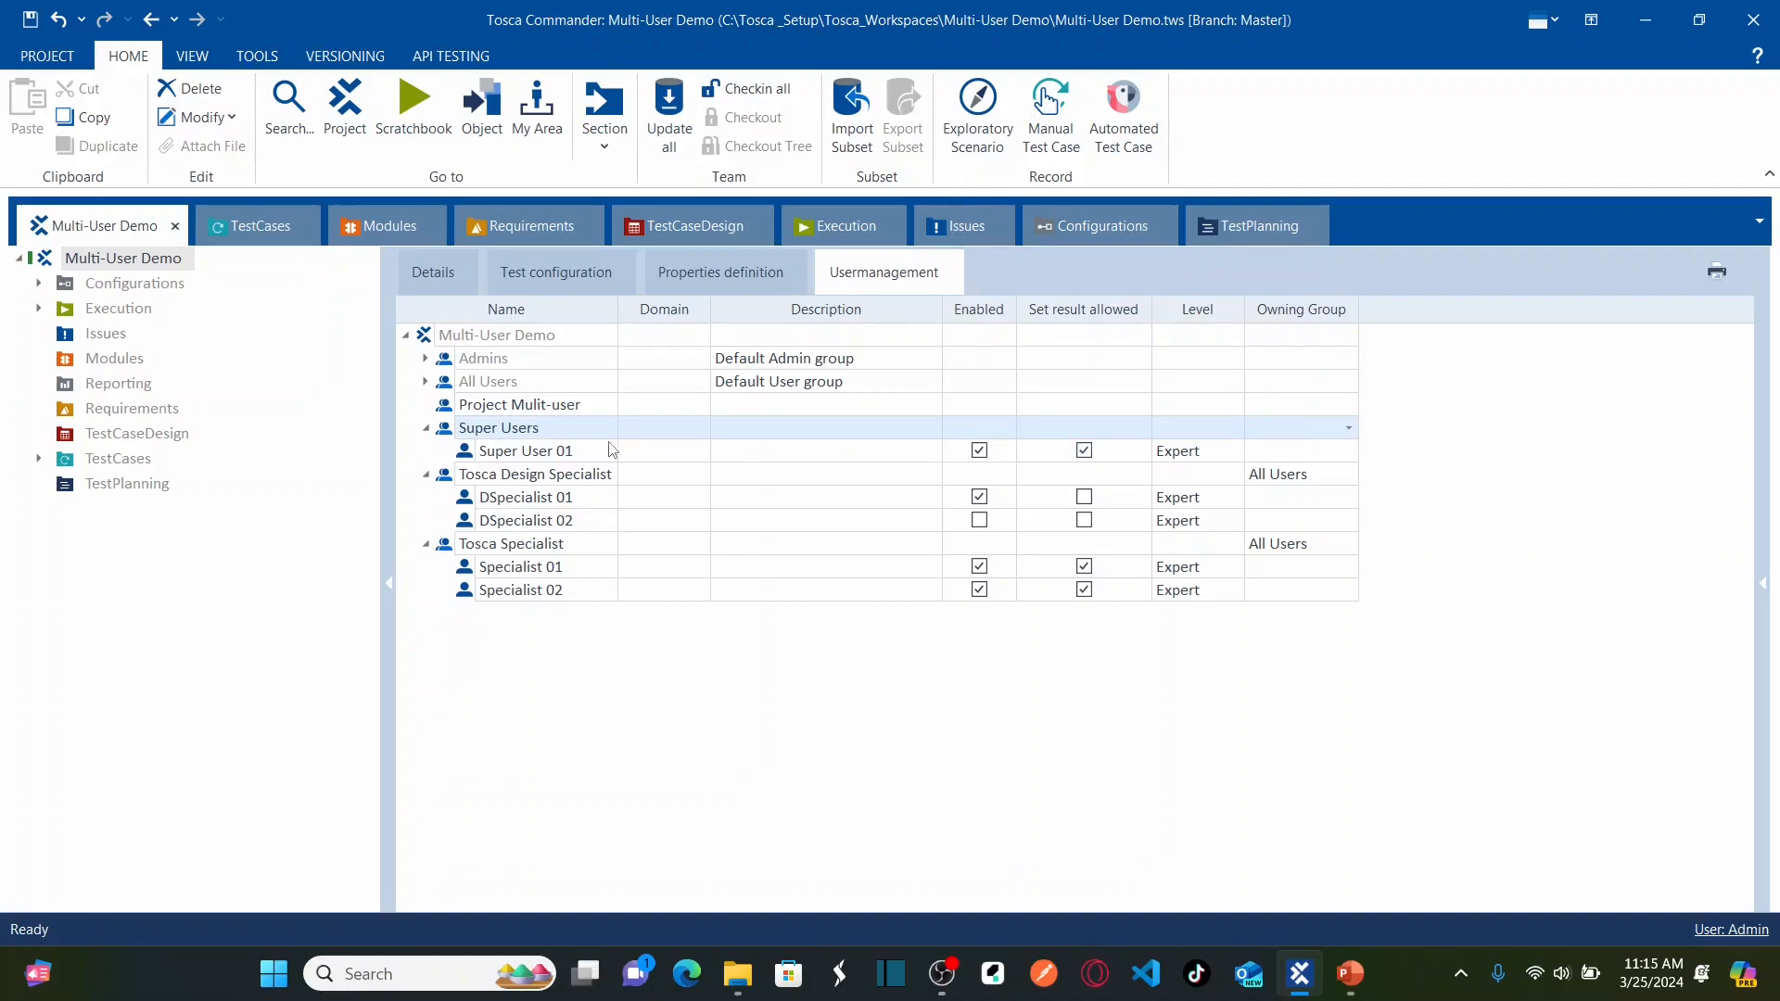
left_click(1349, 432)
left_click(1296, 478)
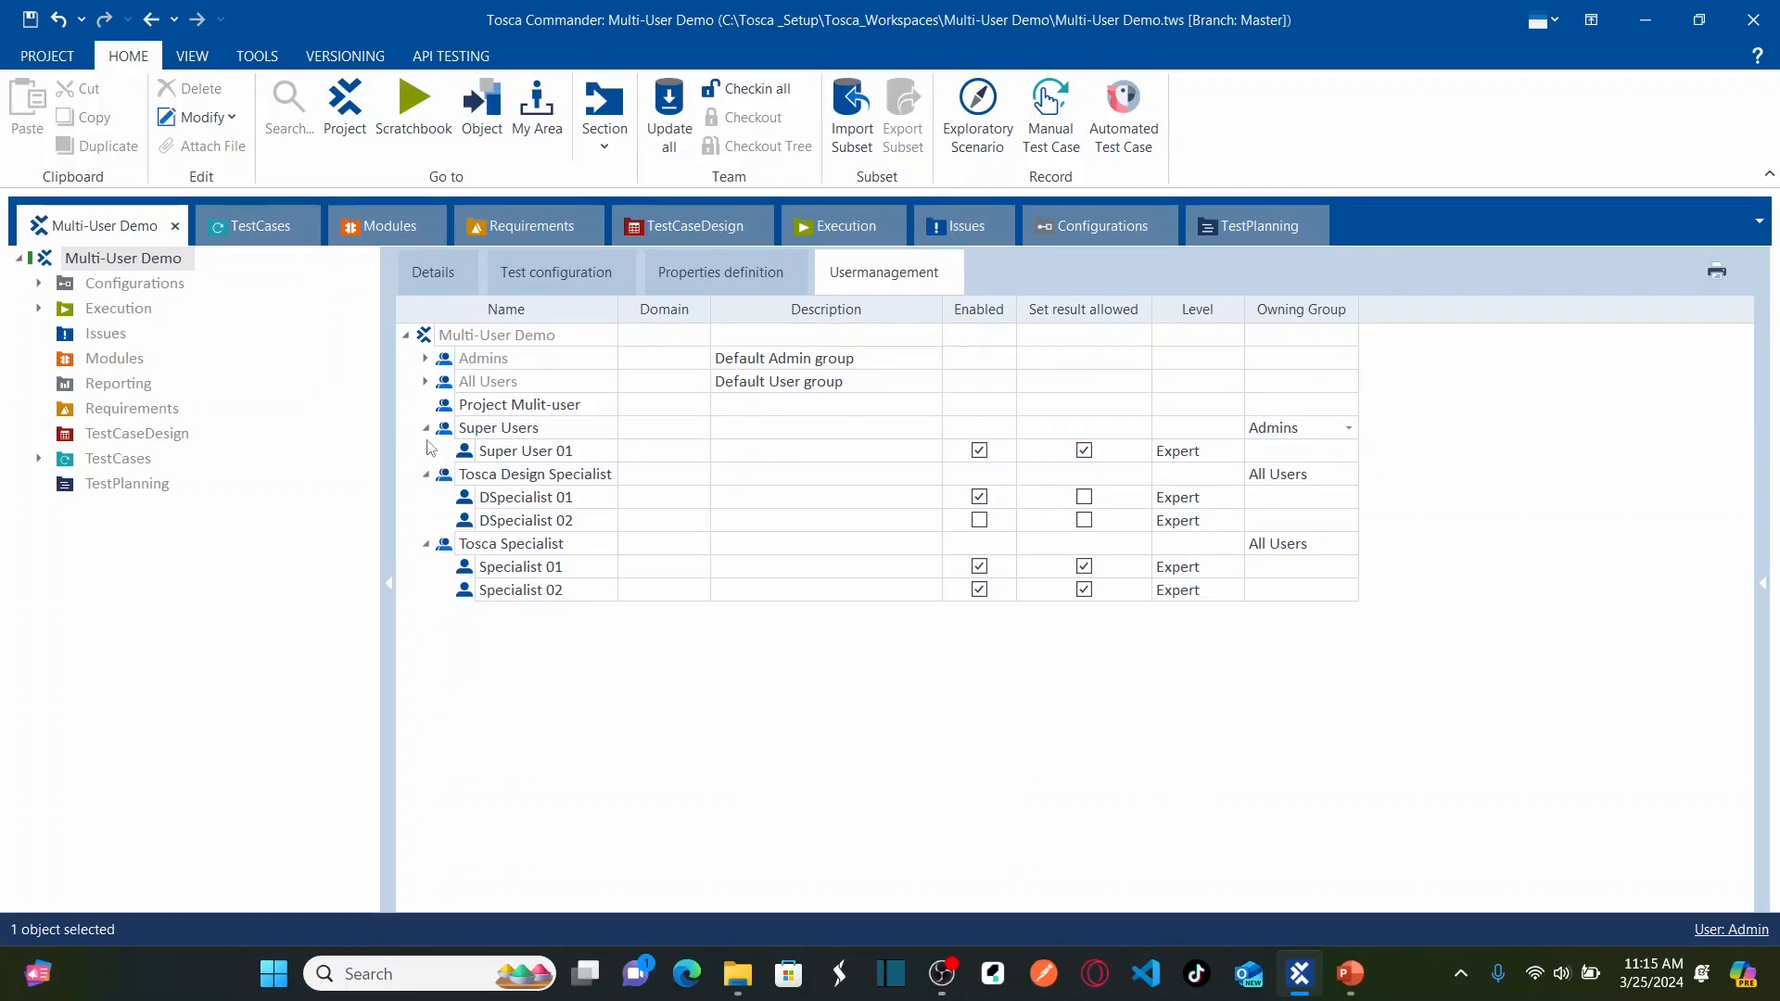
left_click(428, 360)
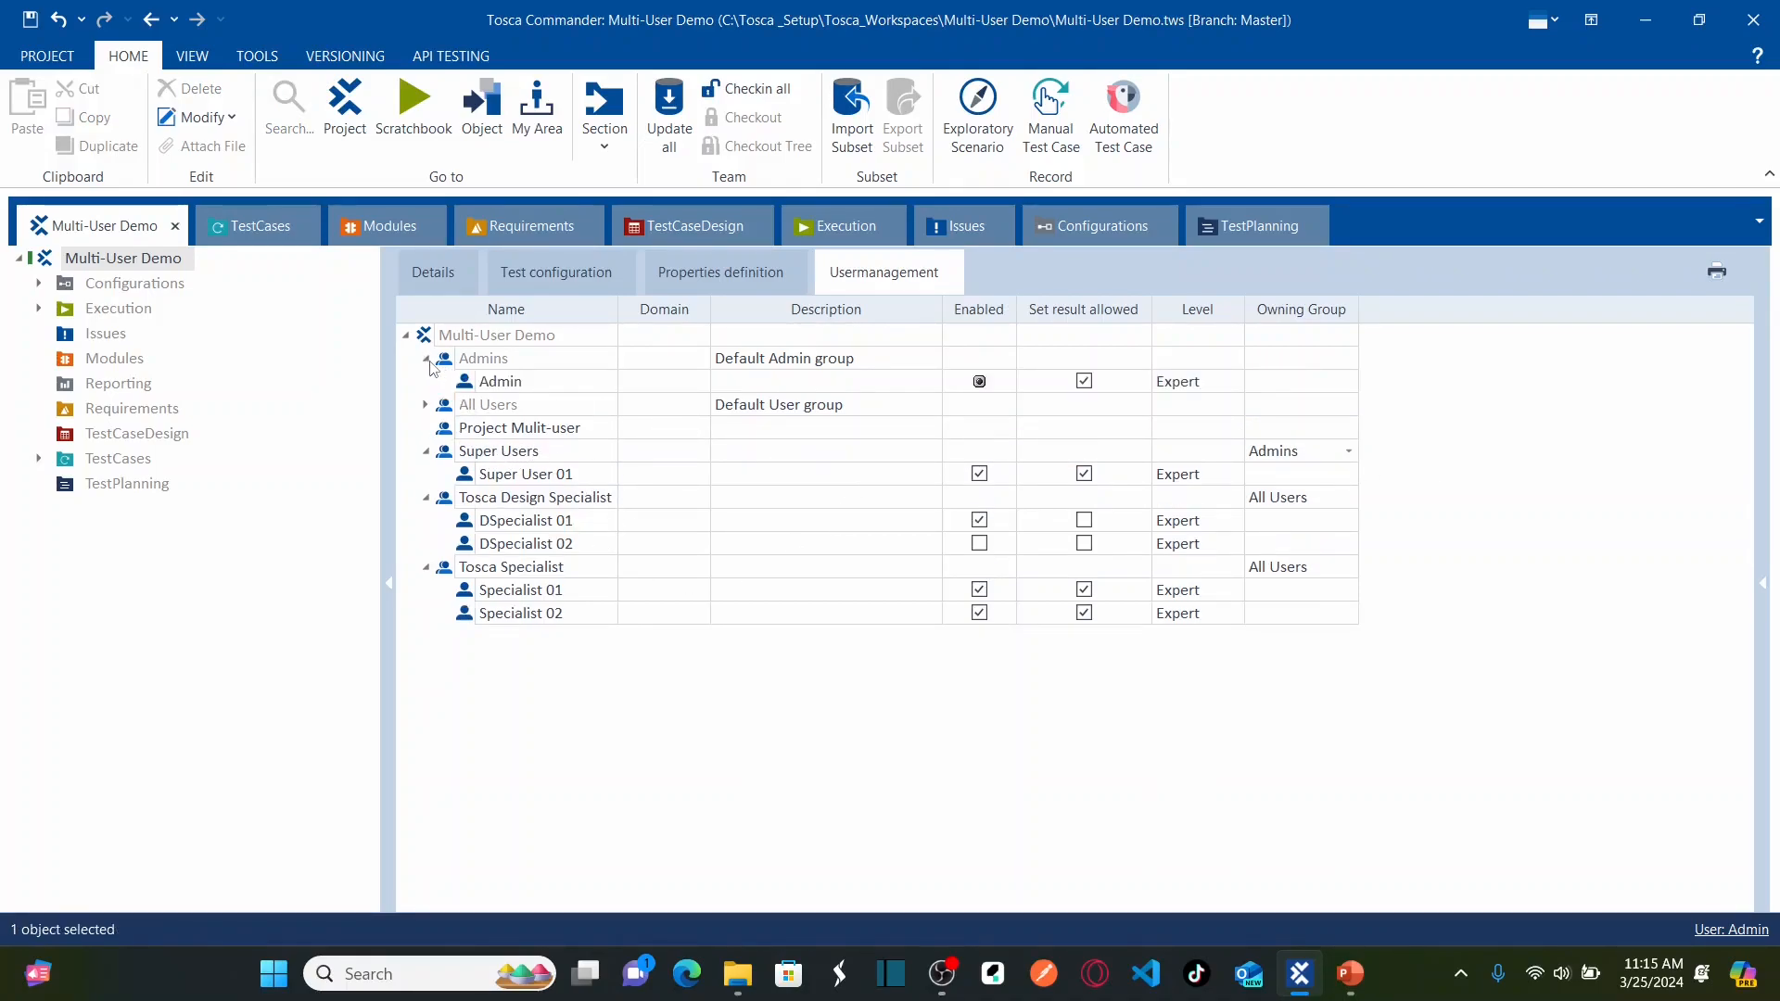
left_click(428, 360)
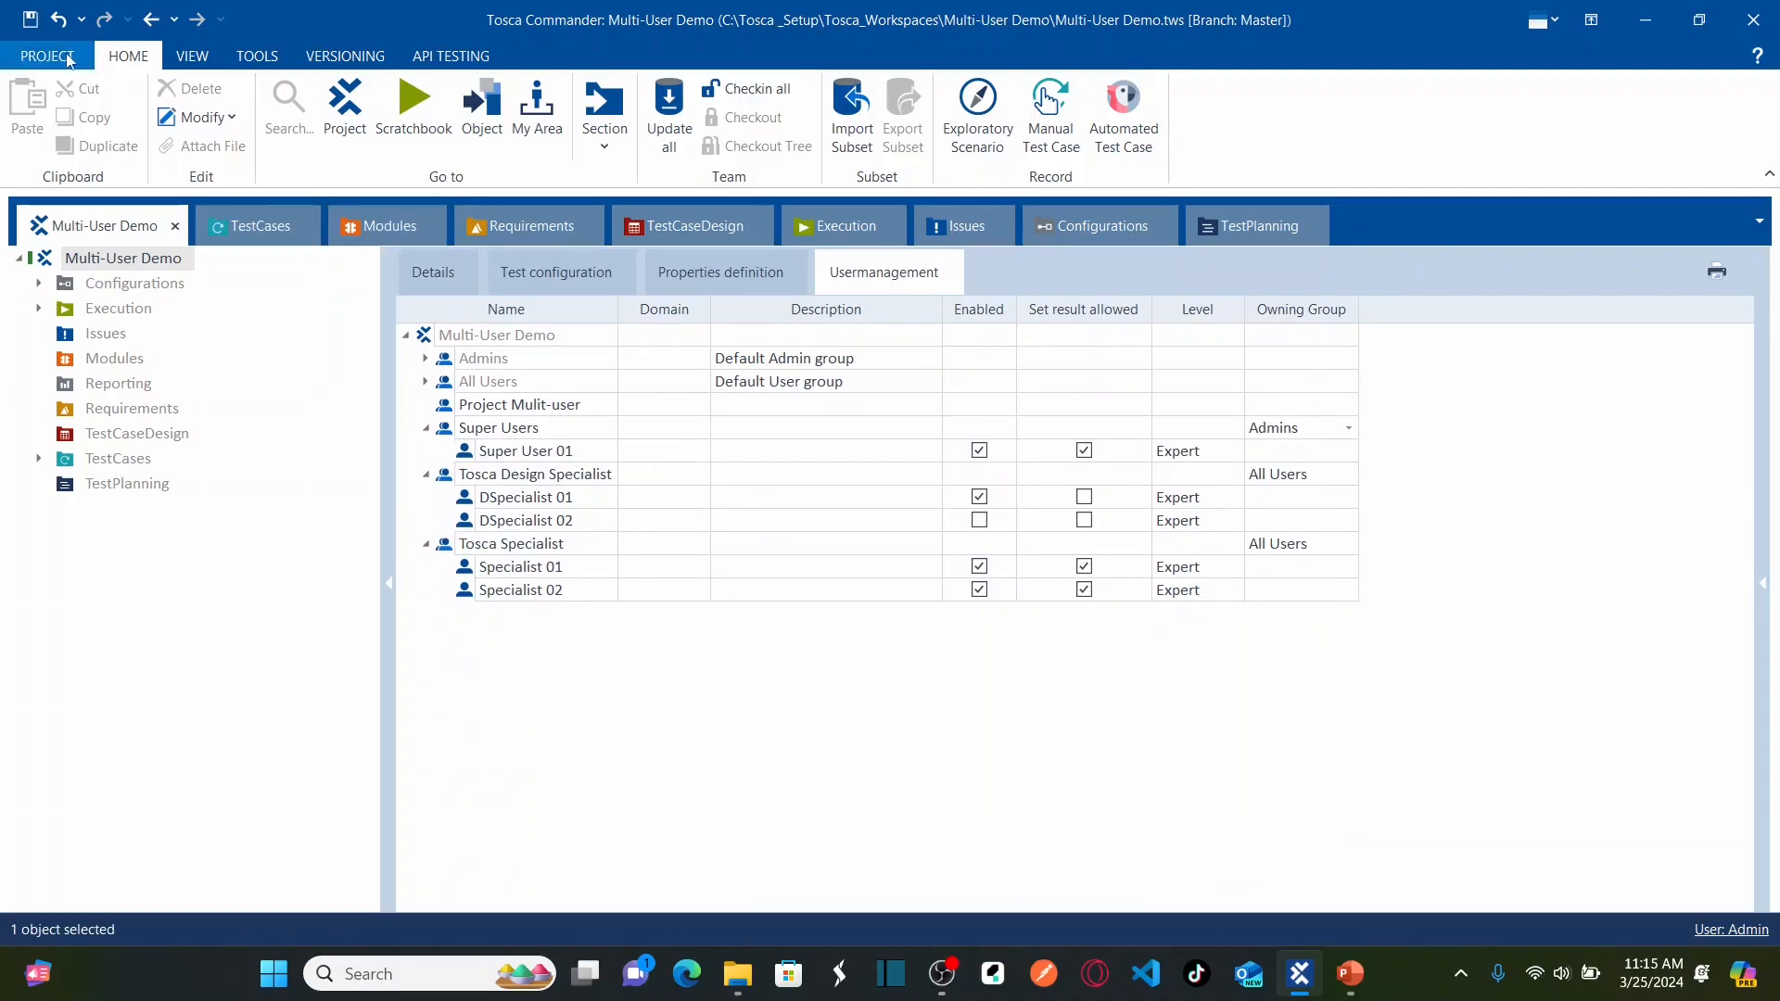
left_click(30, 19)
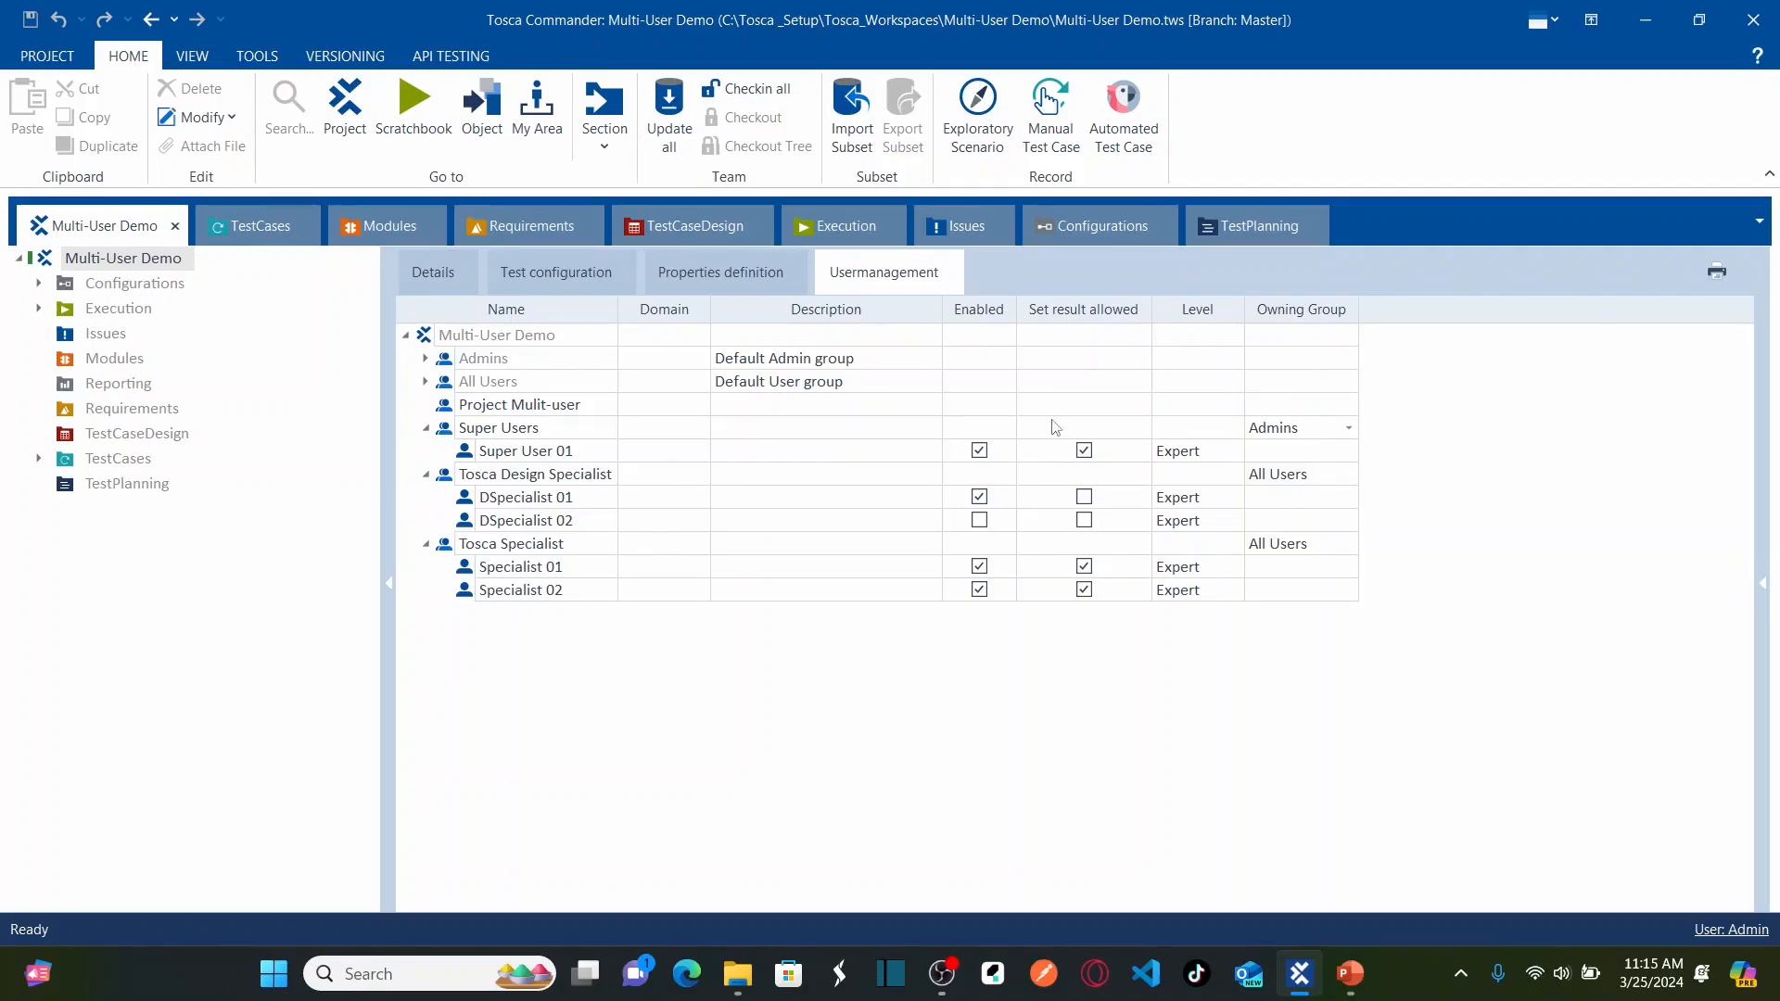
Step: Switch back to Tosca Commander and toggle the display of disabled users off and on, leaving them shown
left_click(532, 429)
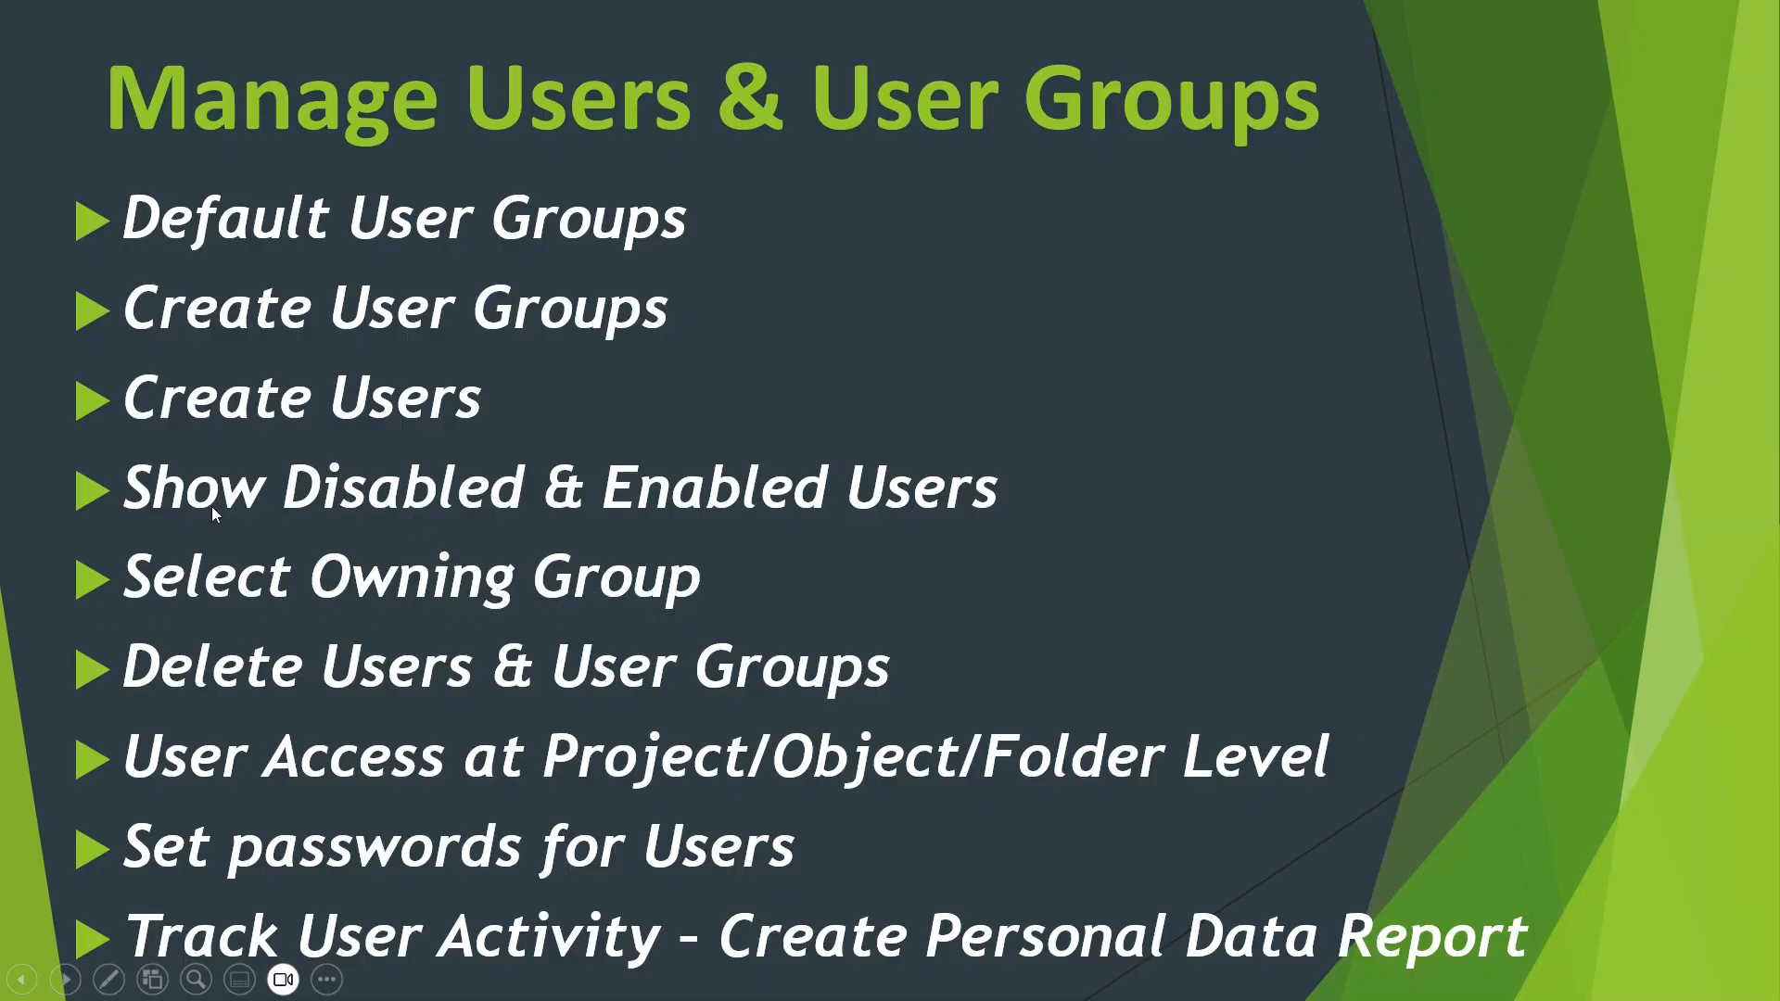
key("alt+Tab")
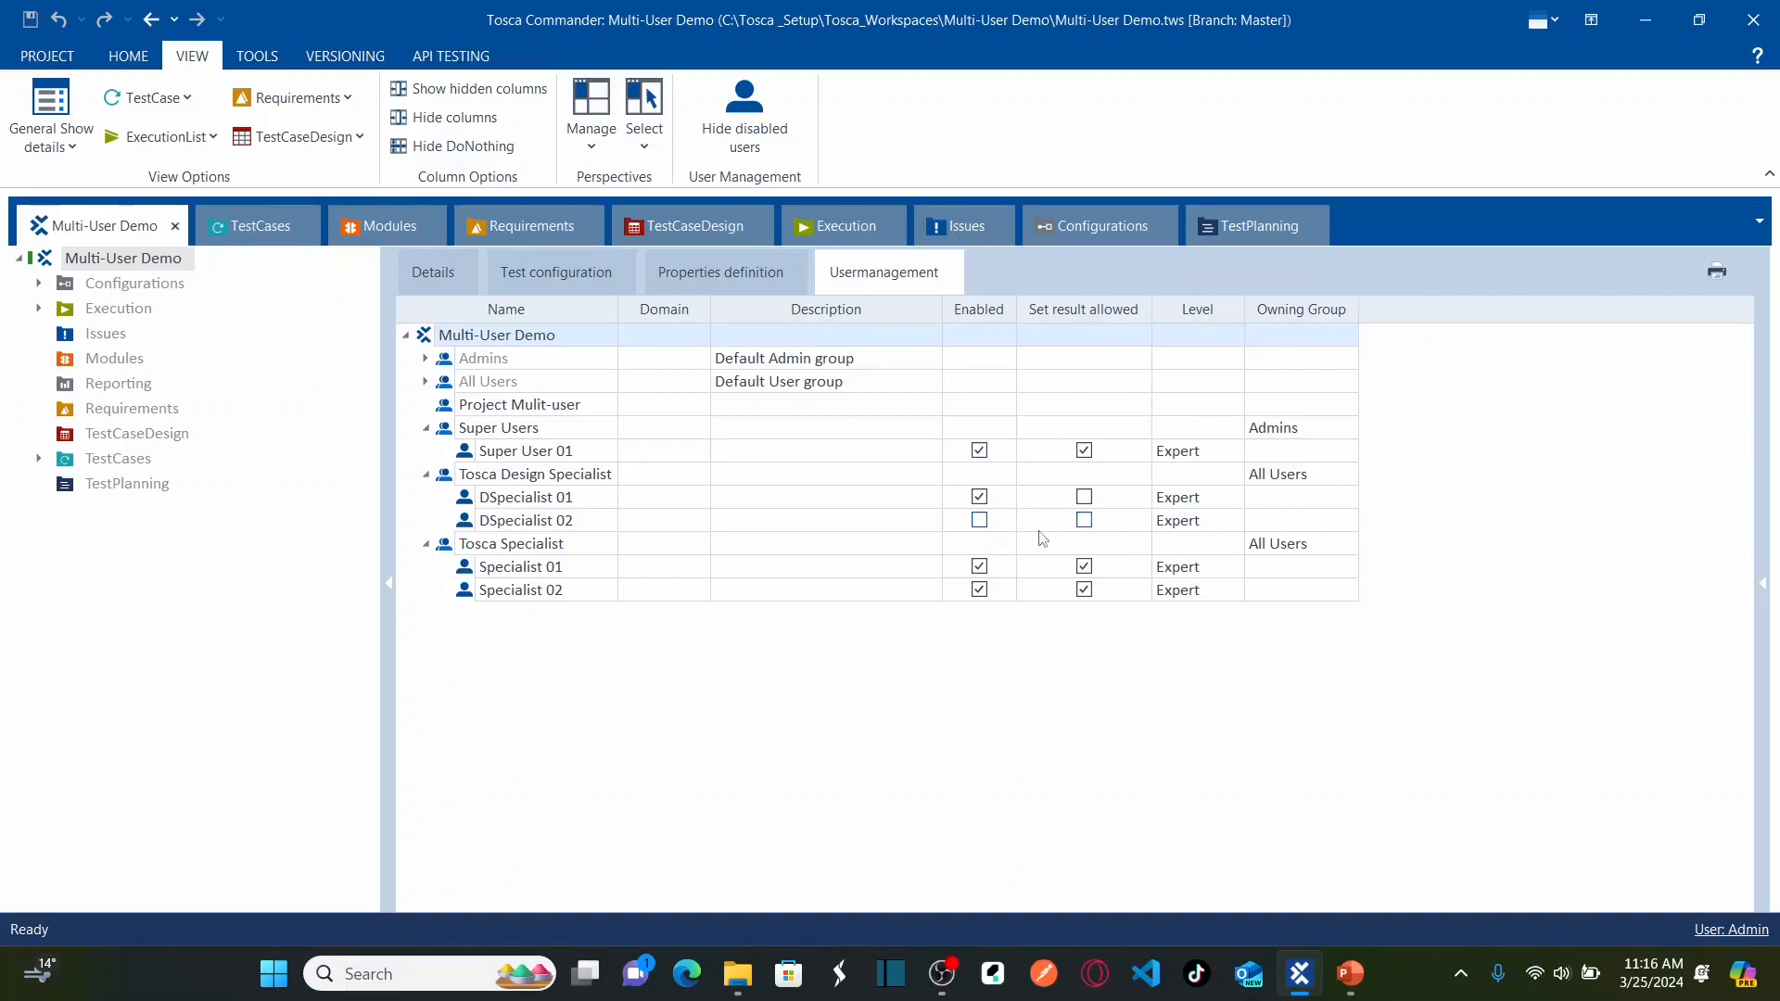
left_click(473, 522)
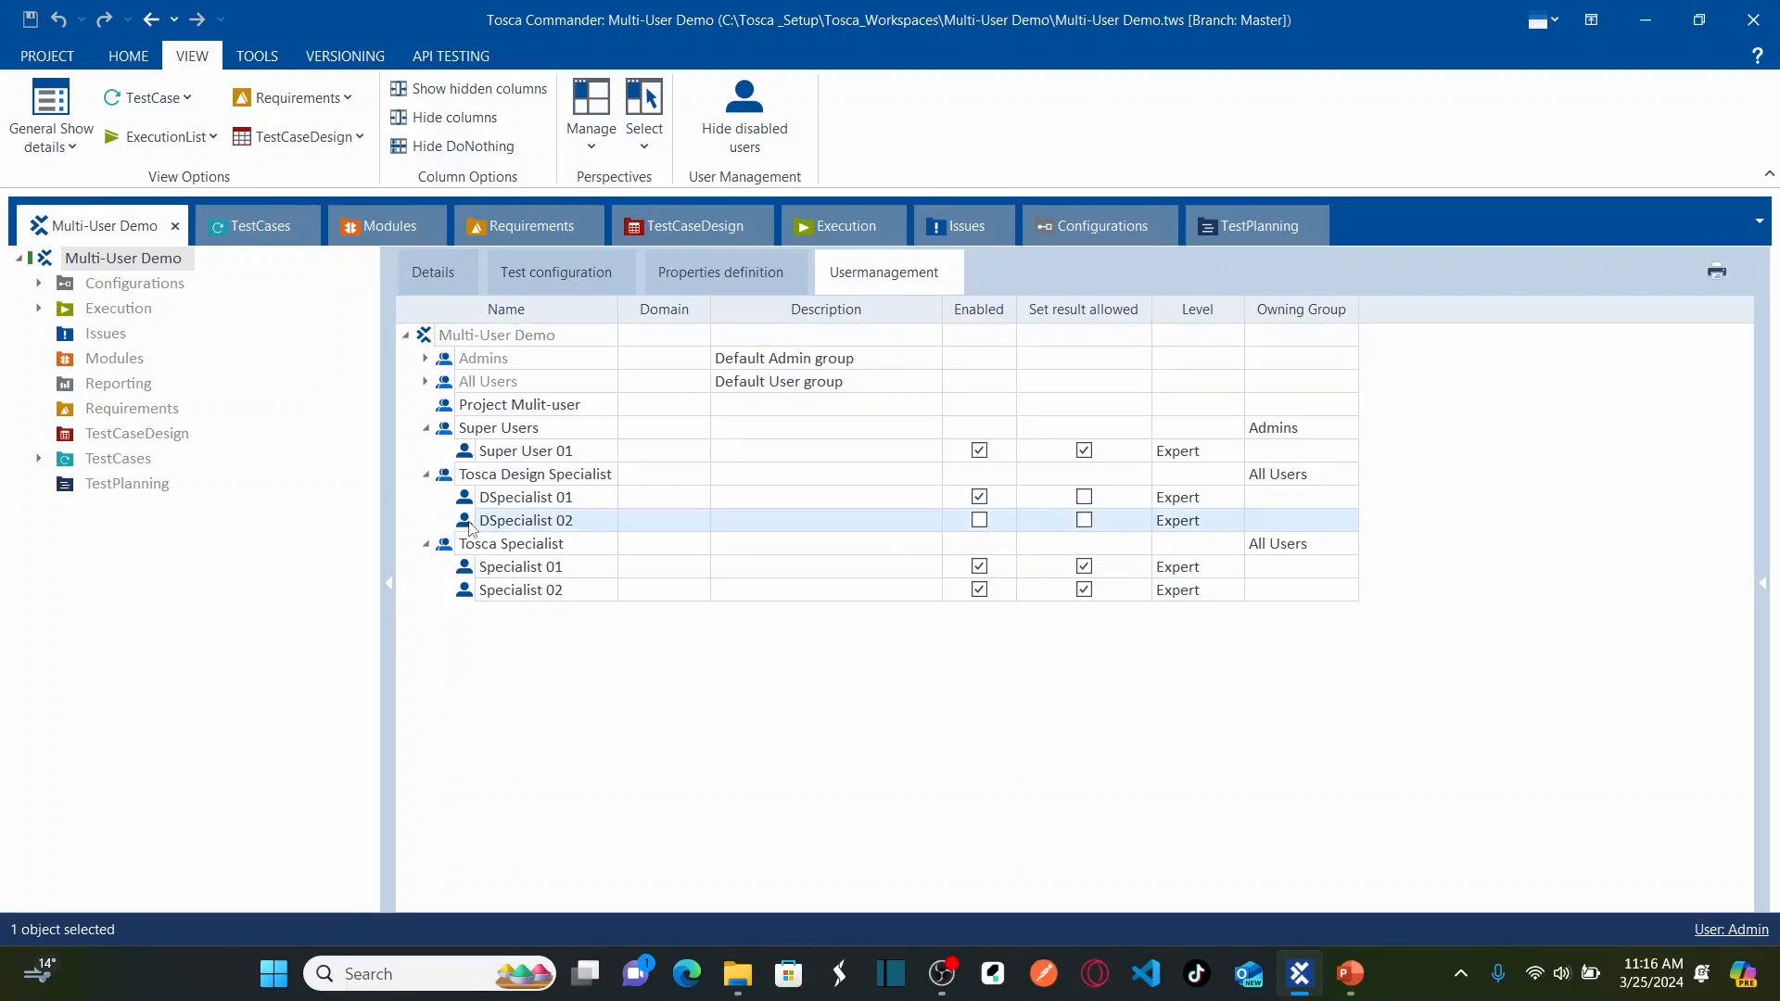
left_click(760, 130)
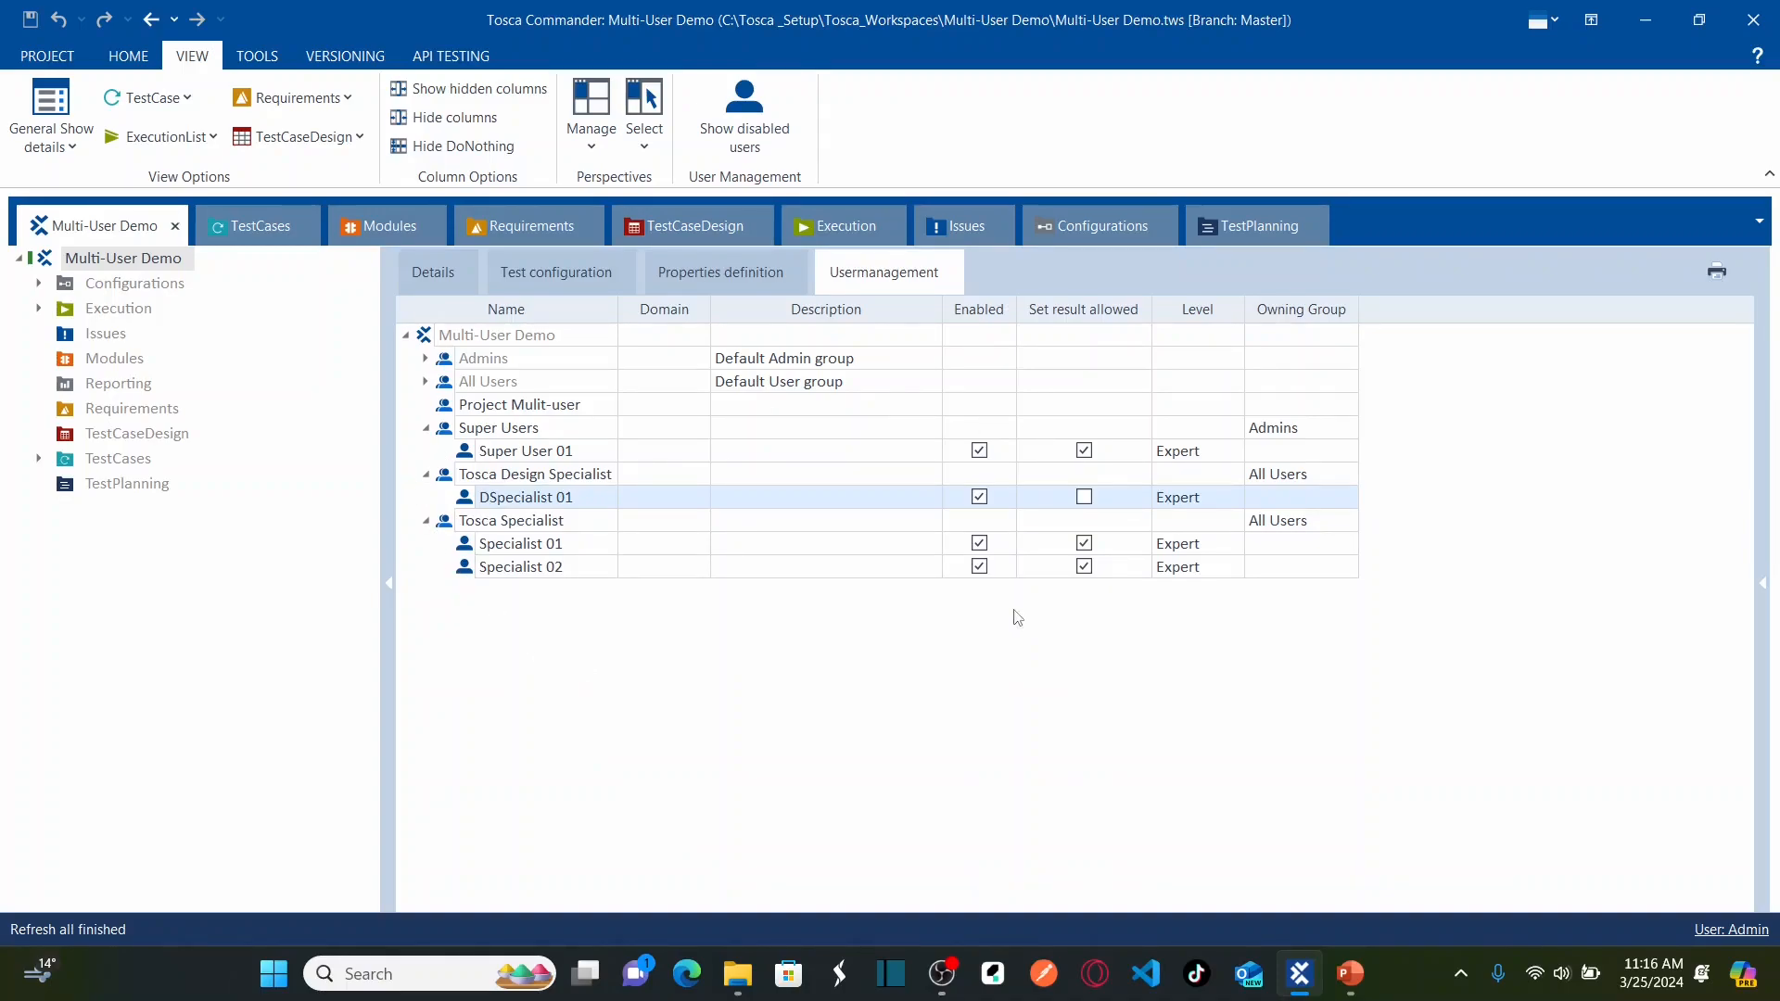
left_click(751, 129)
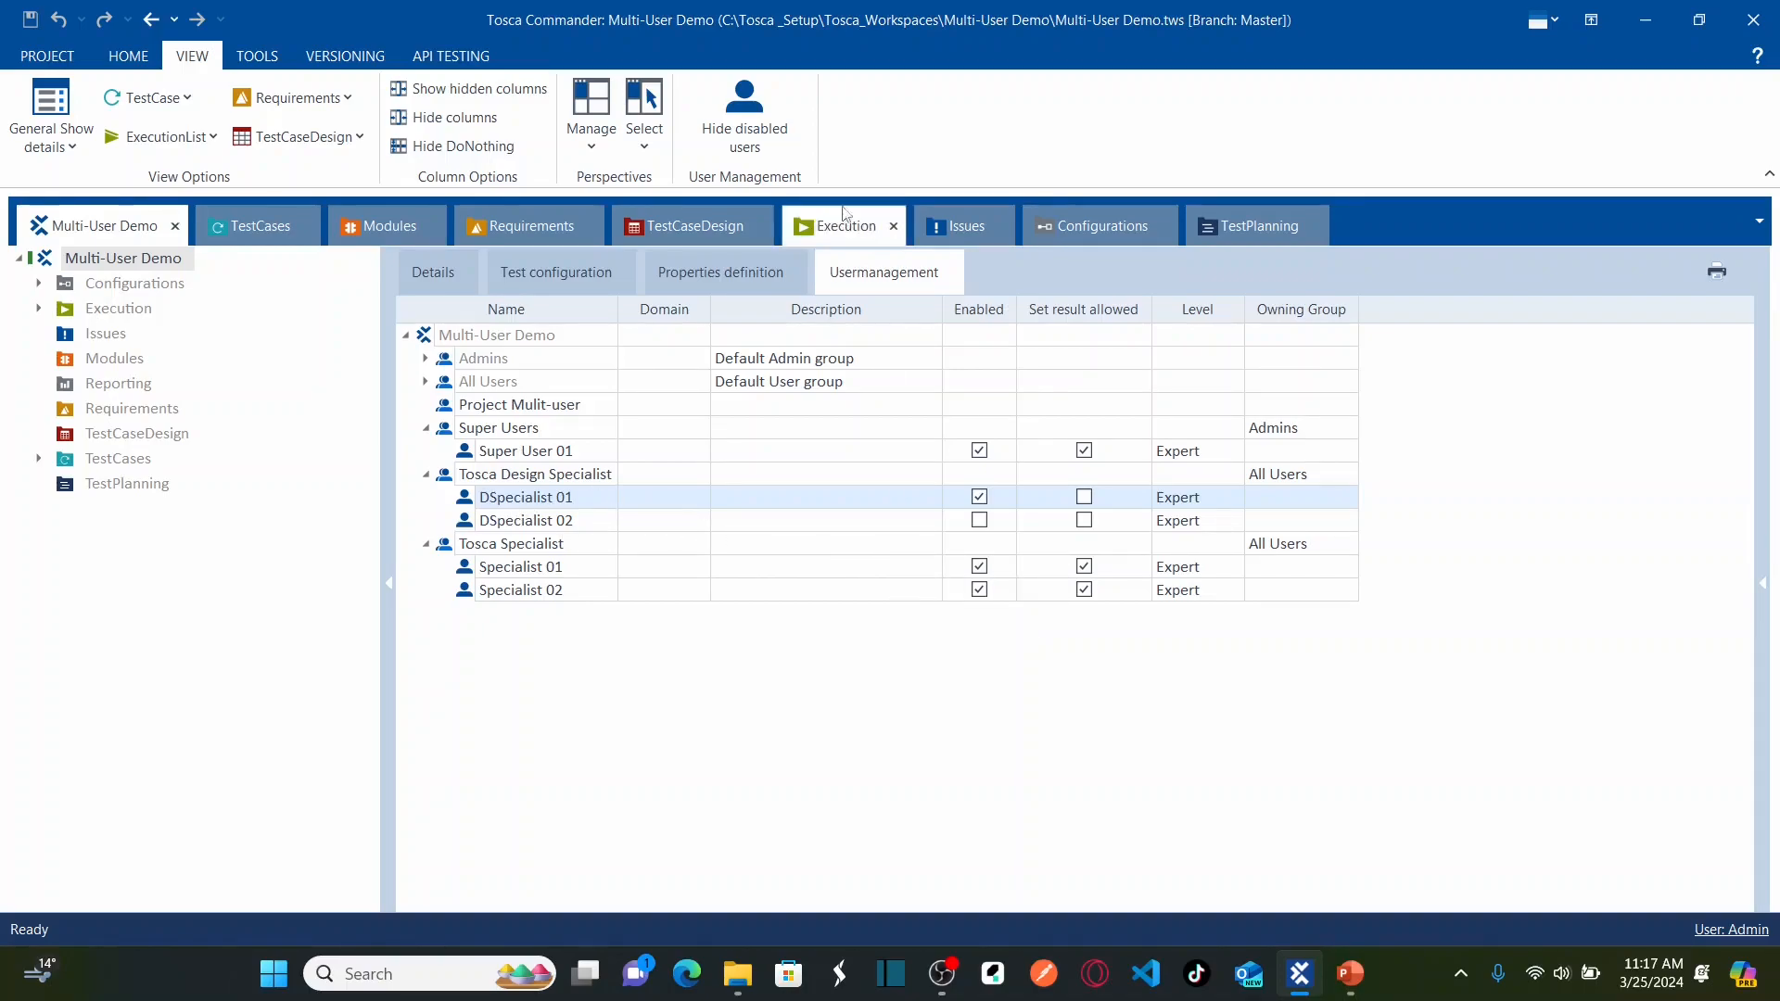
left_click(750, 135)
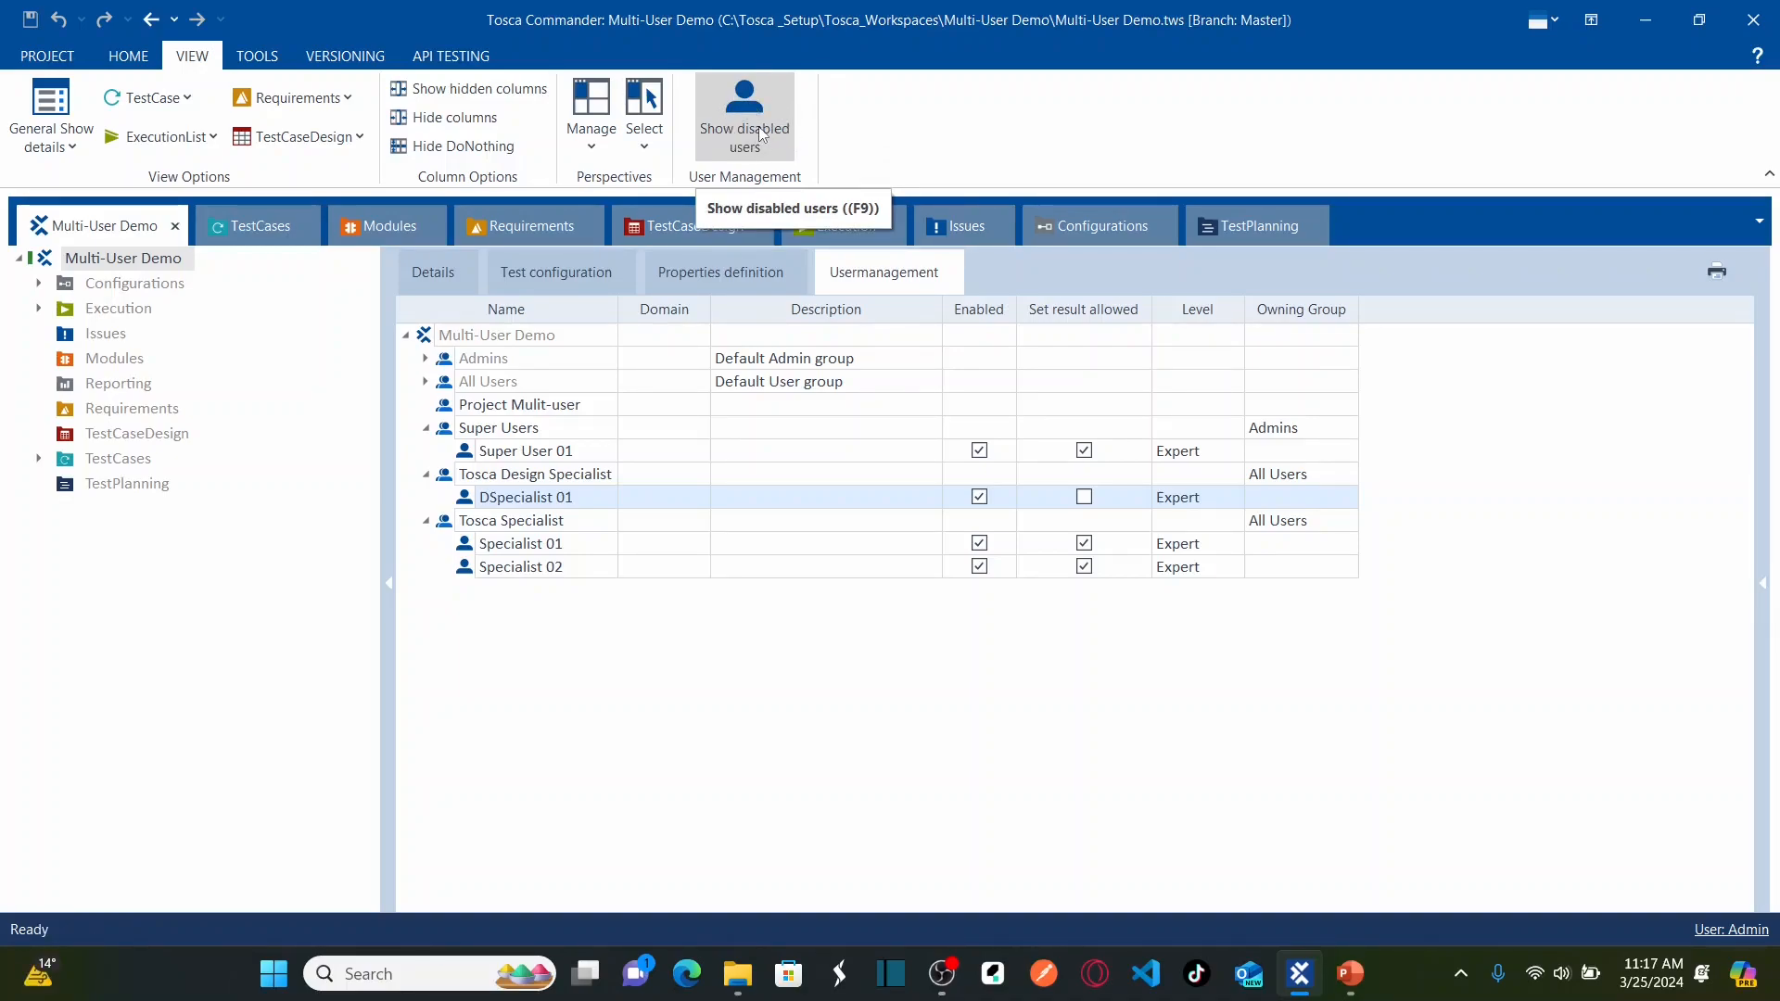
left_click(760, 133)
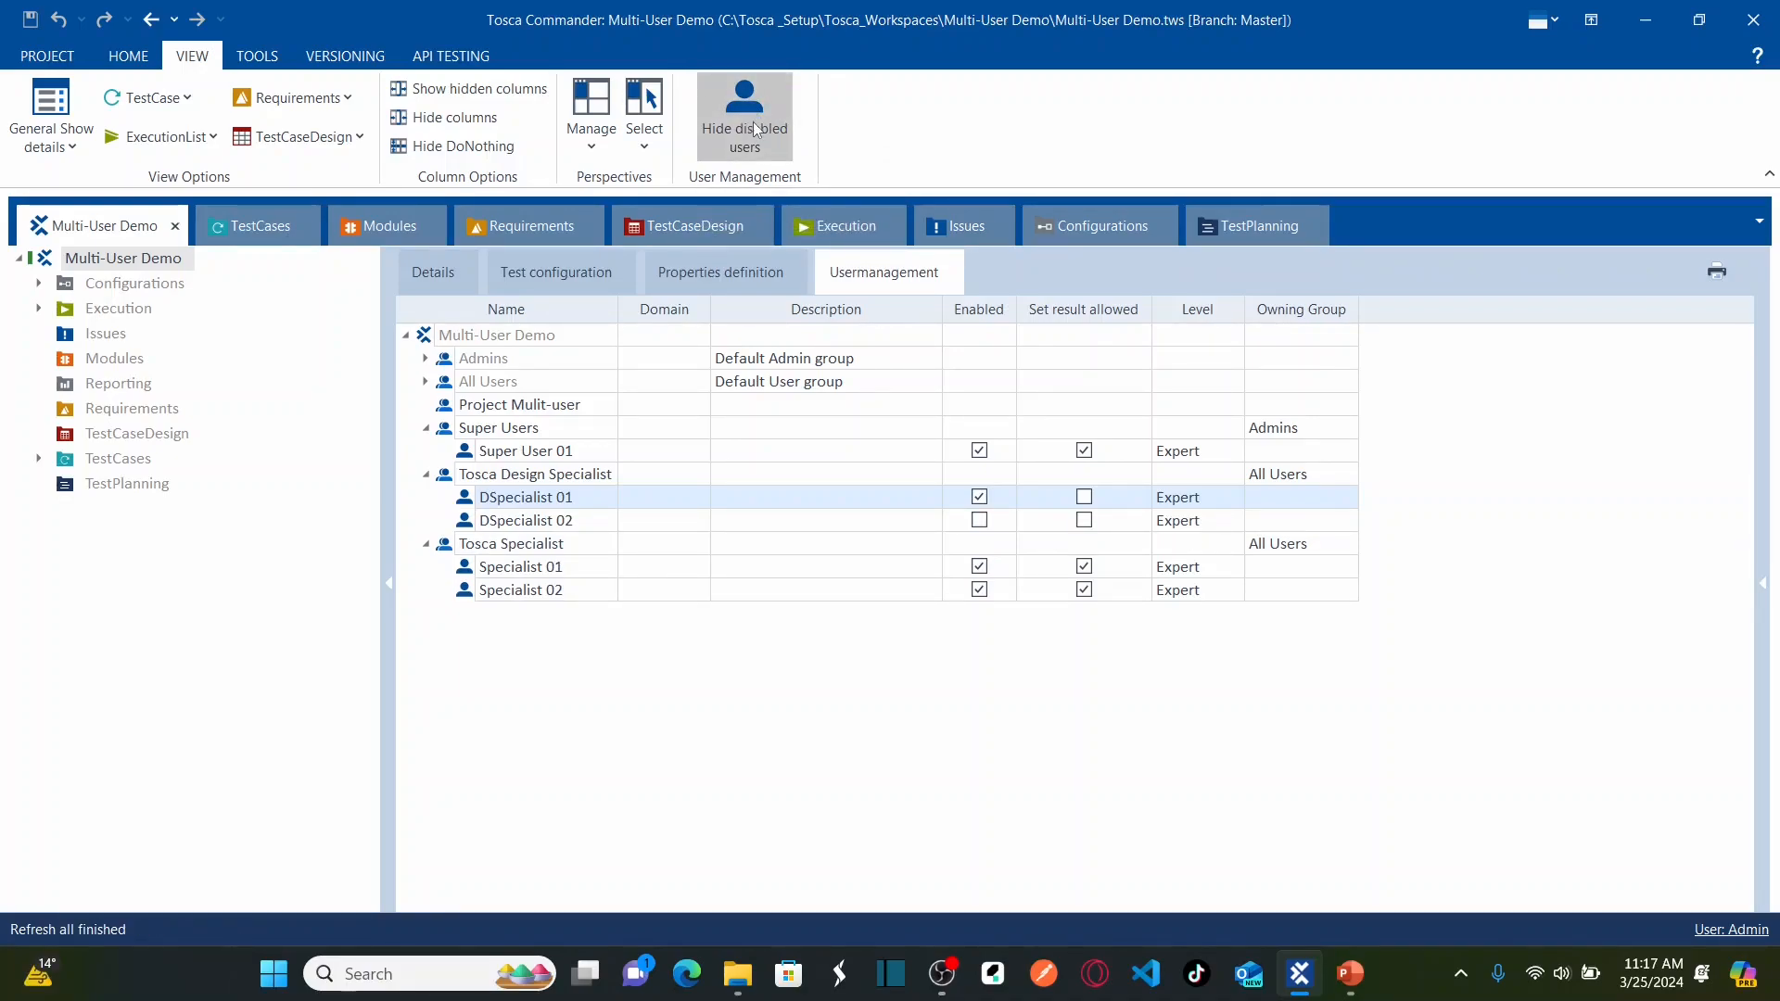
left_click(757, 130)
left_click(756, 129)
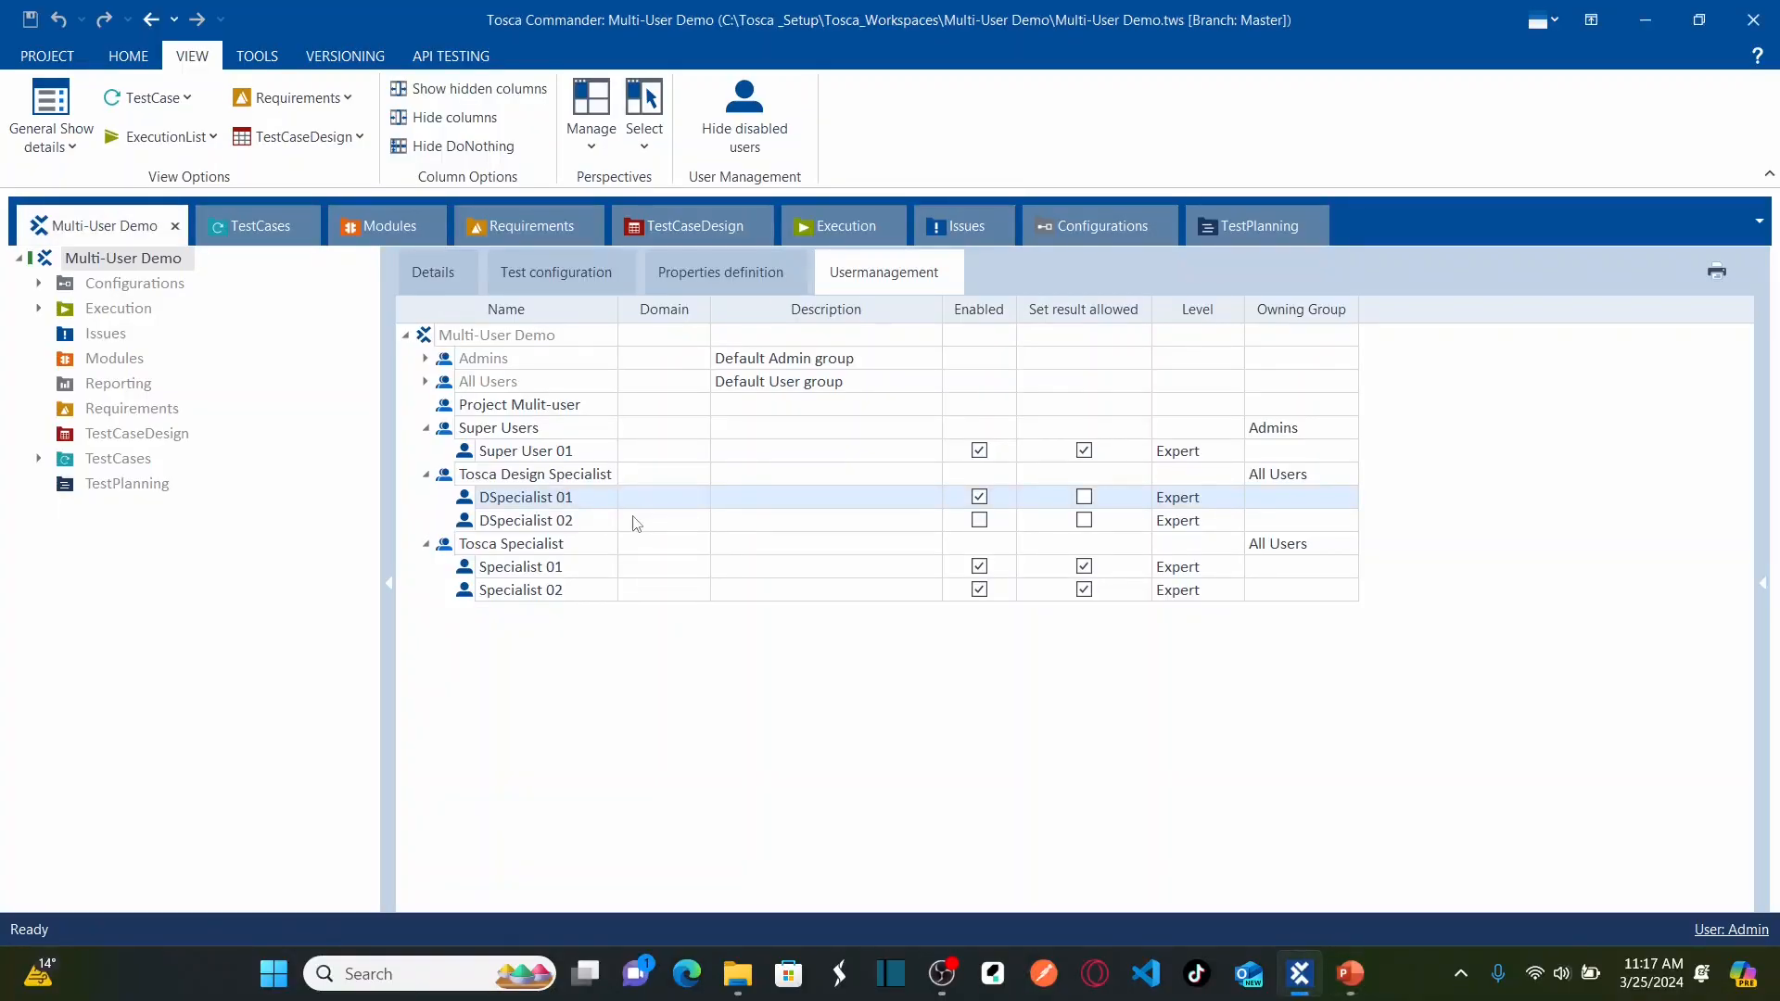
Step: Delete the Tosca Design Specialist user group from the project
left_click(566, 526)
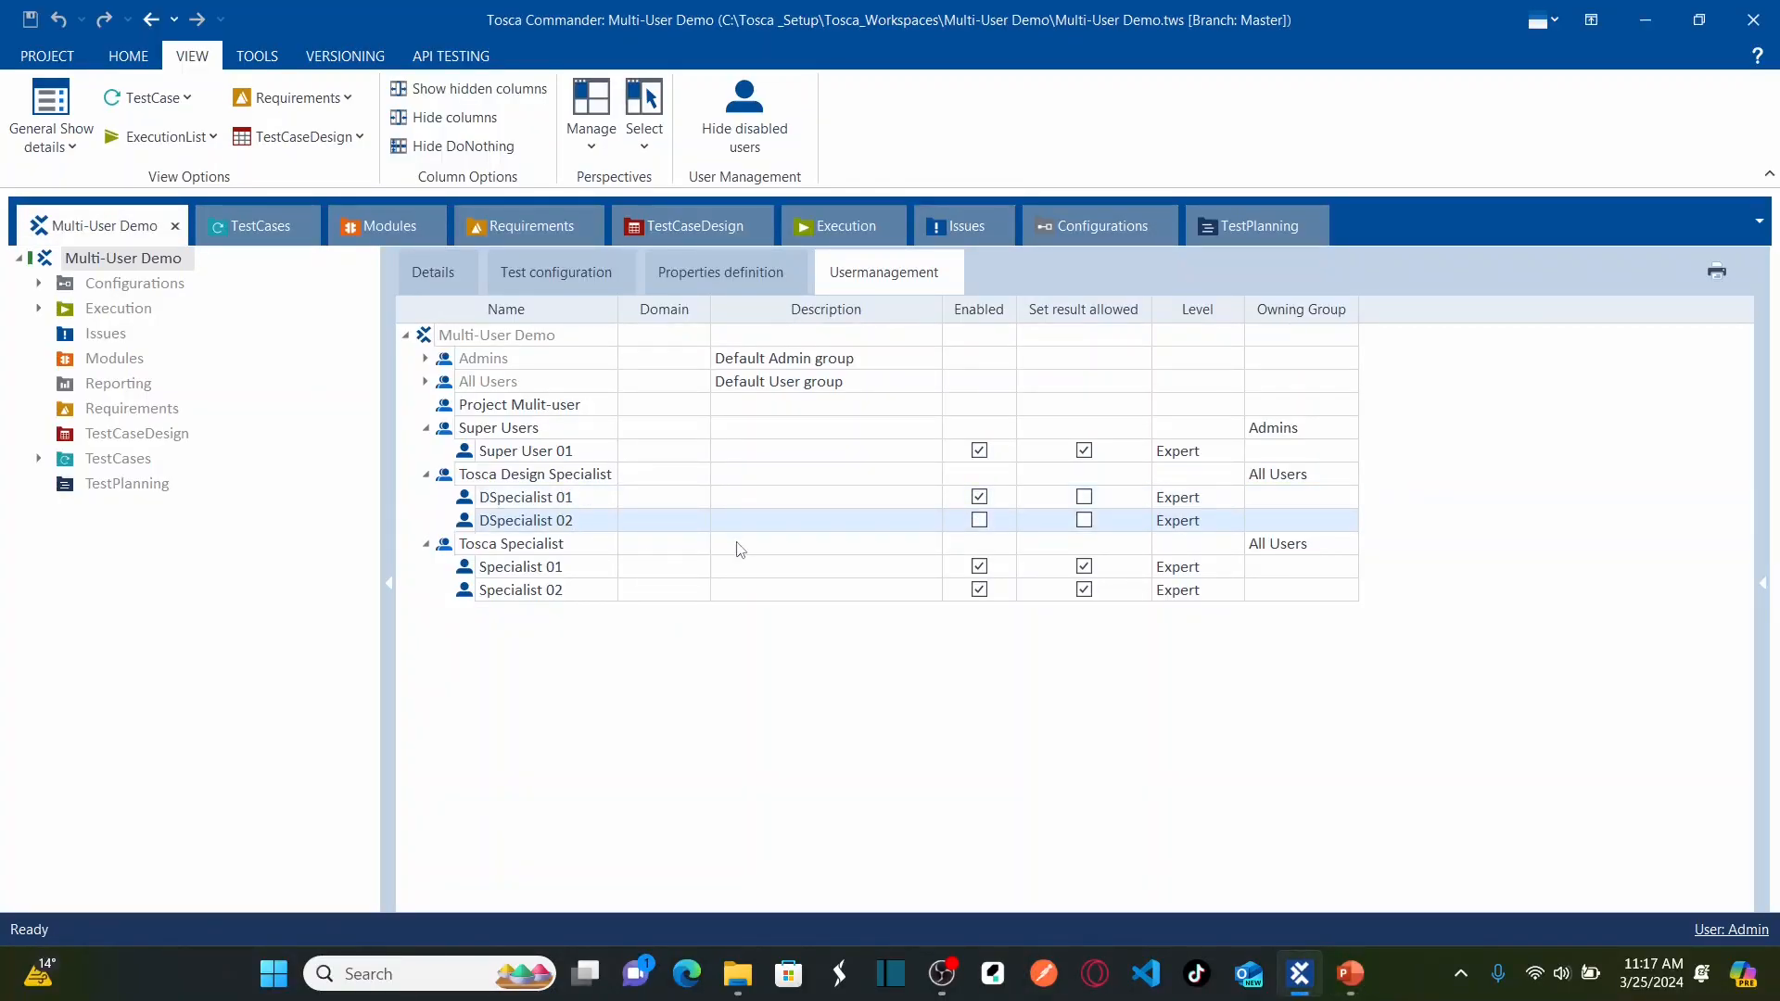
right_click(560, 525)
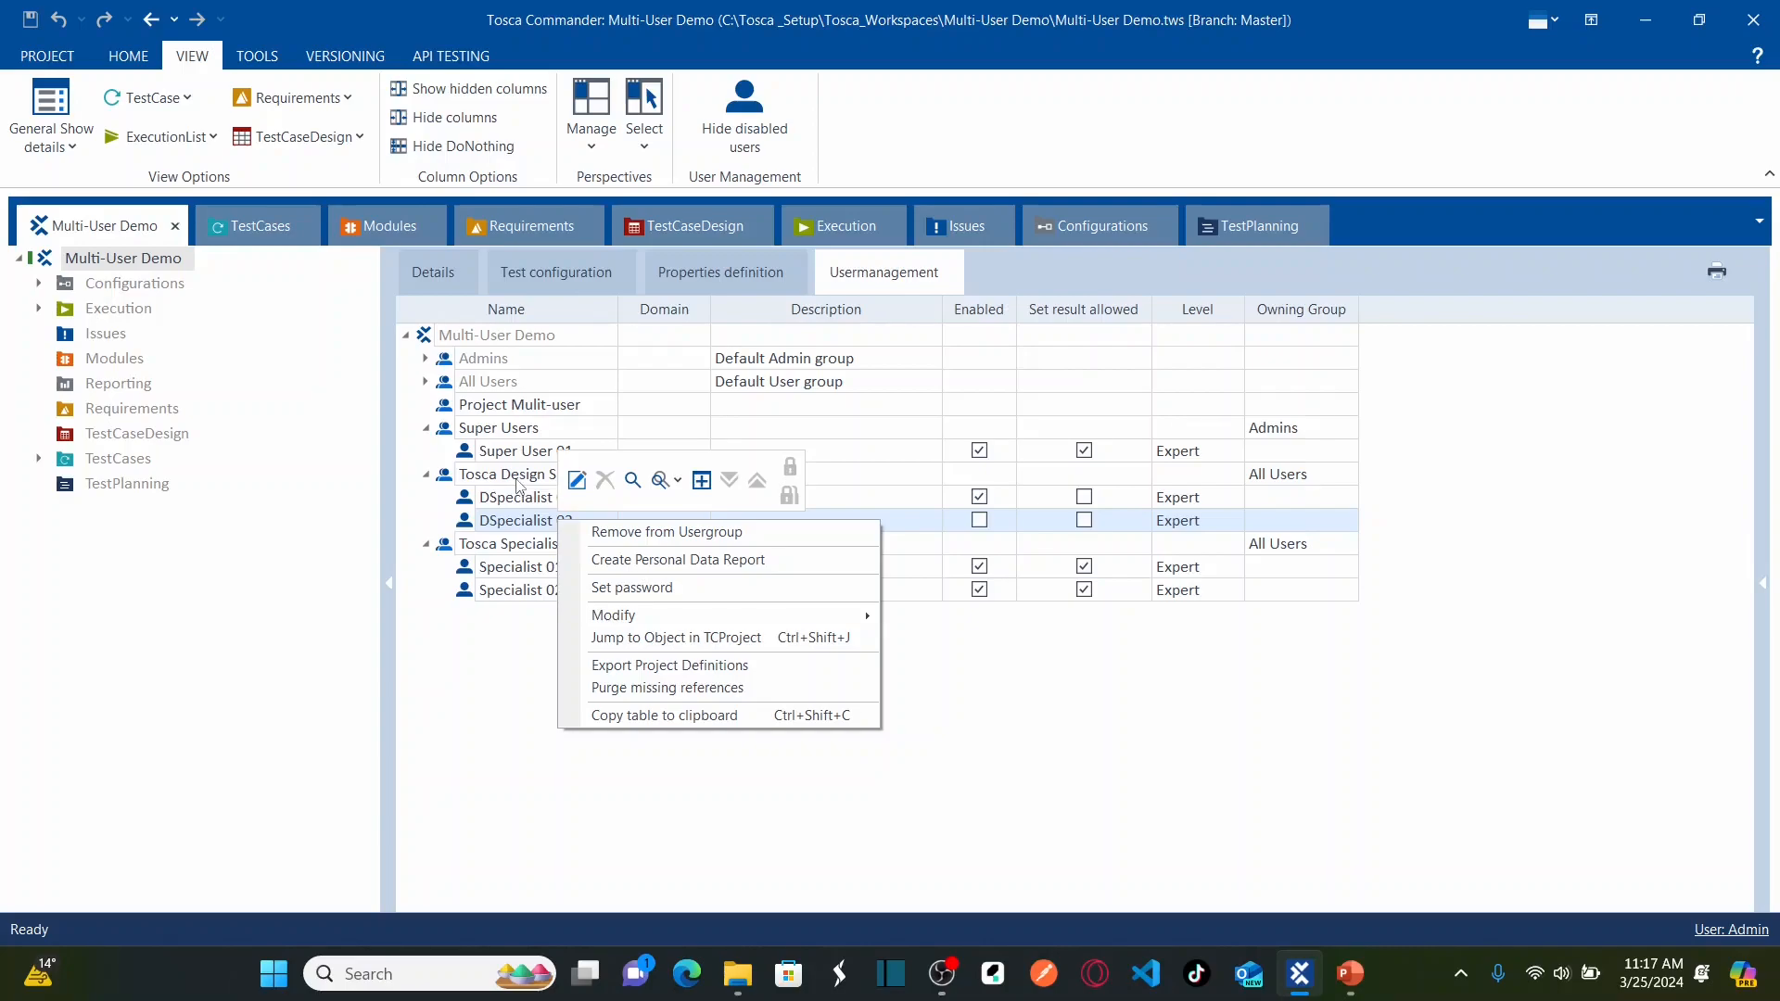
left_click(518, 480)
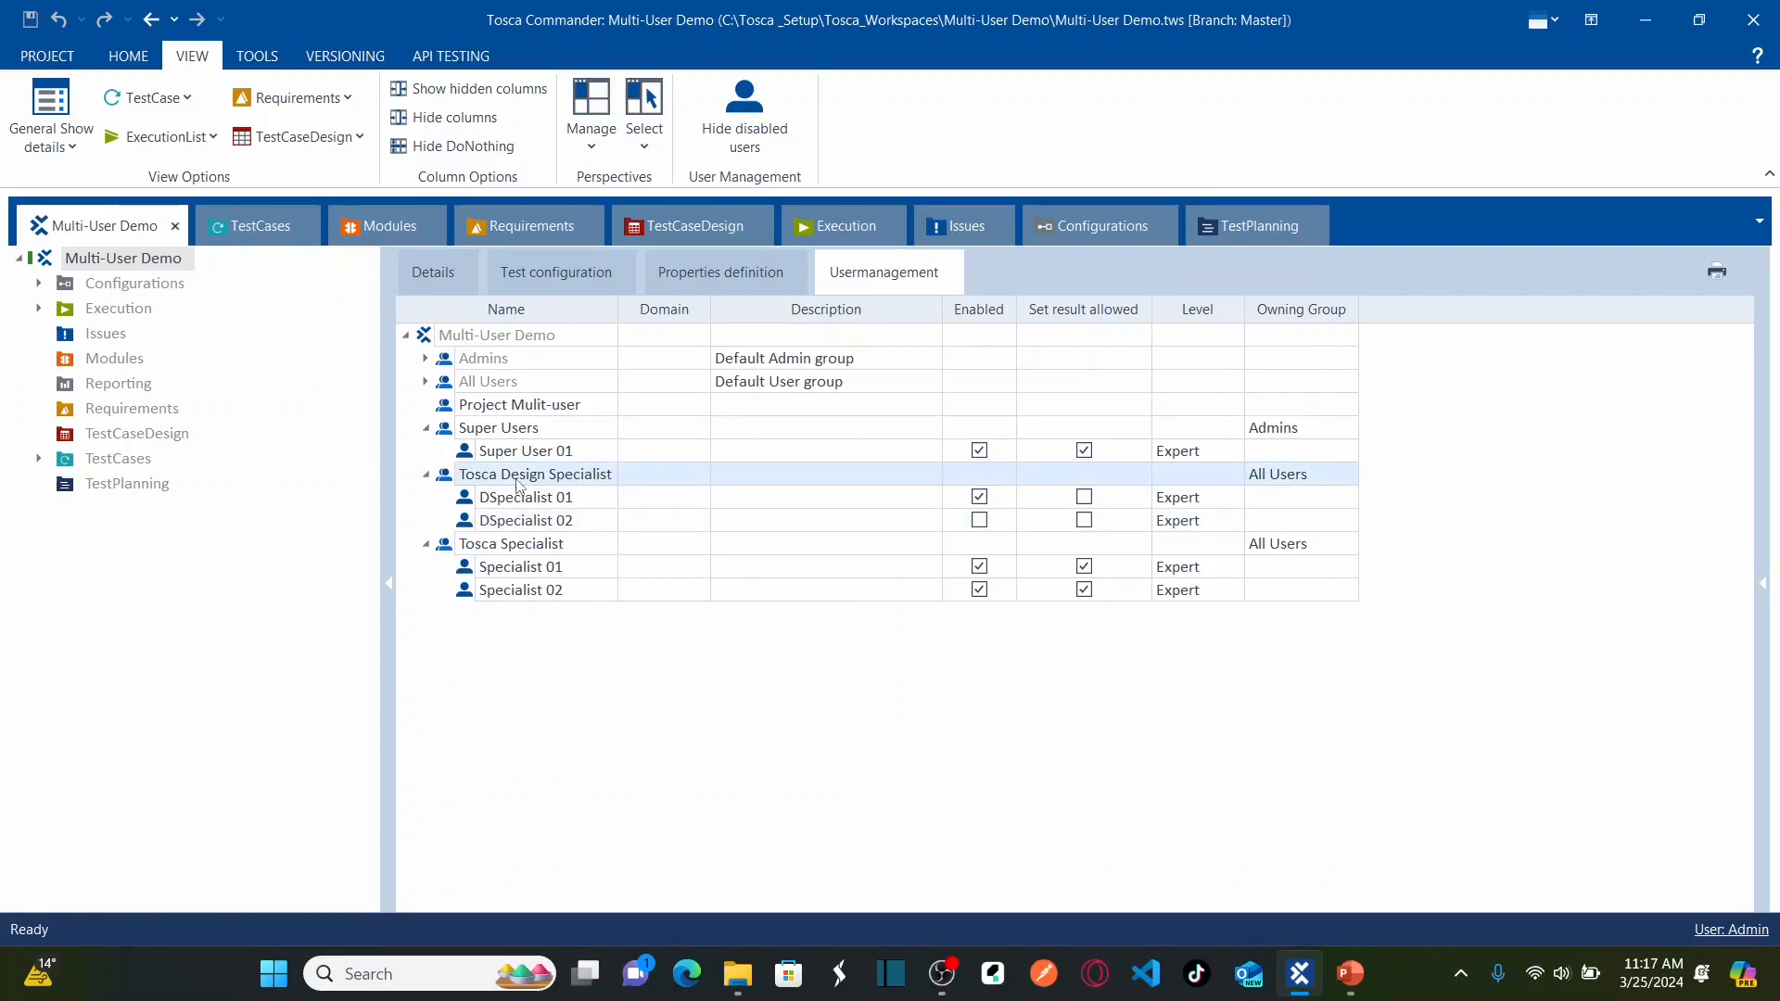
right_click(517, 483)
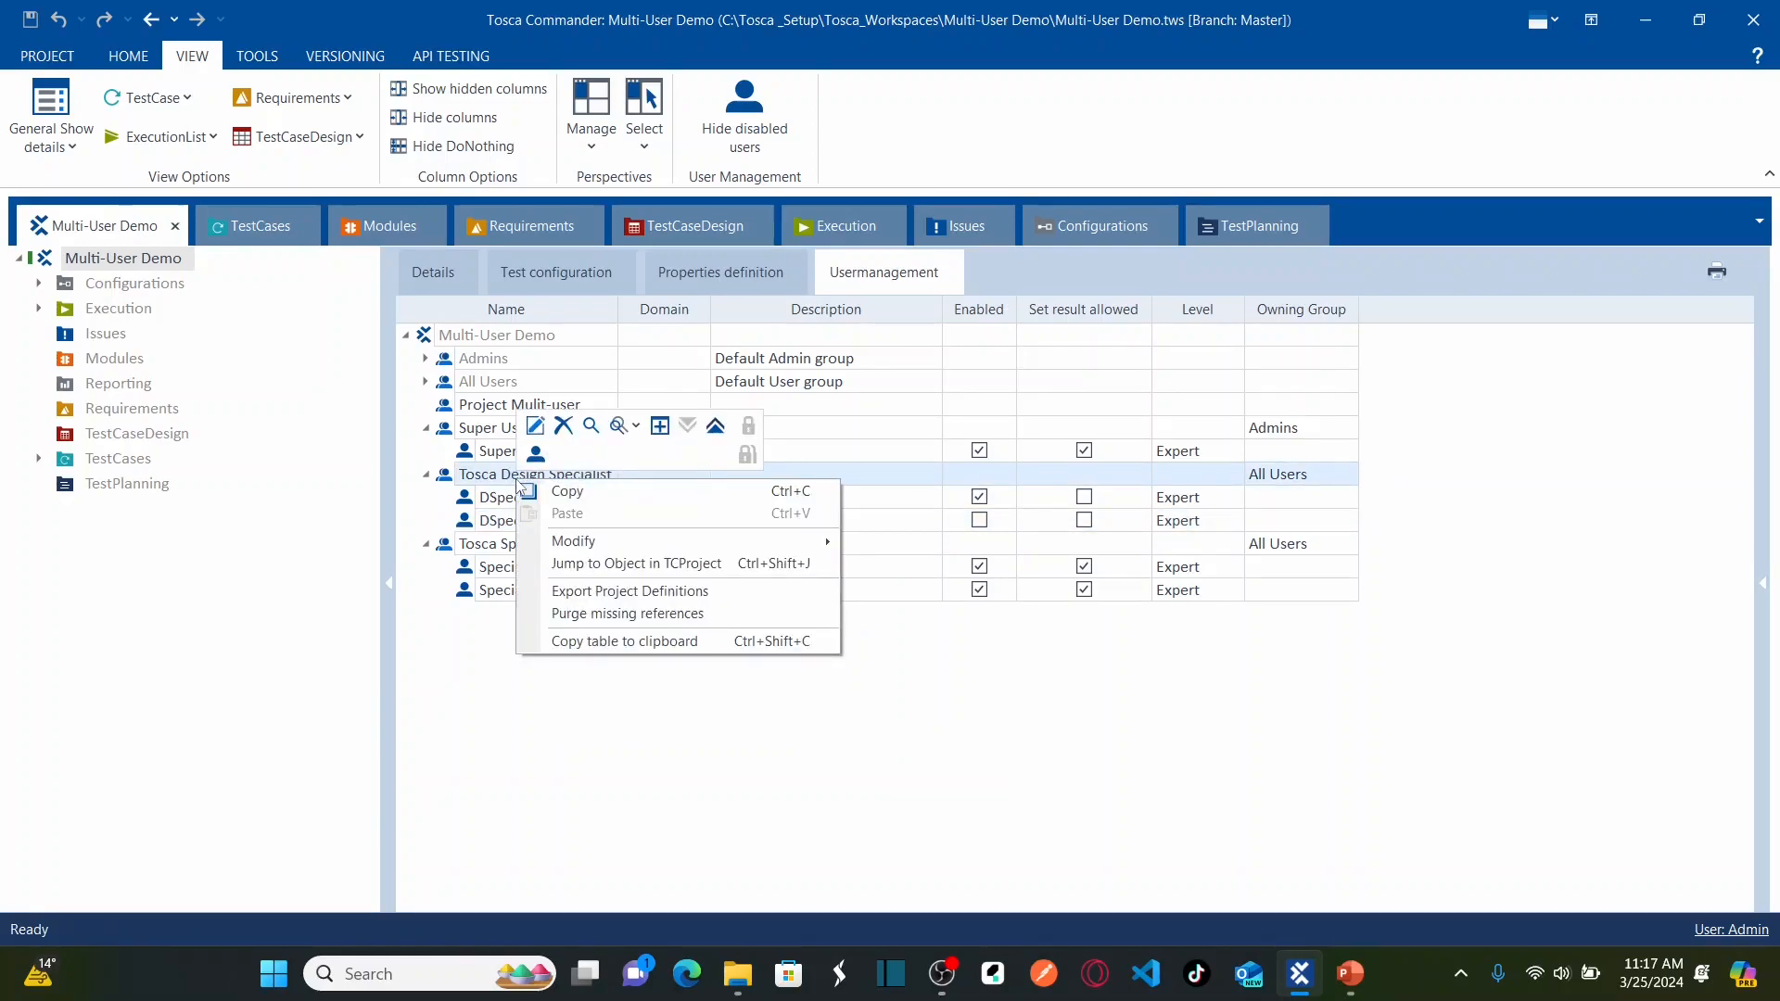
left_click(484, 483)
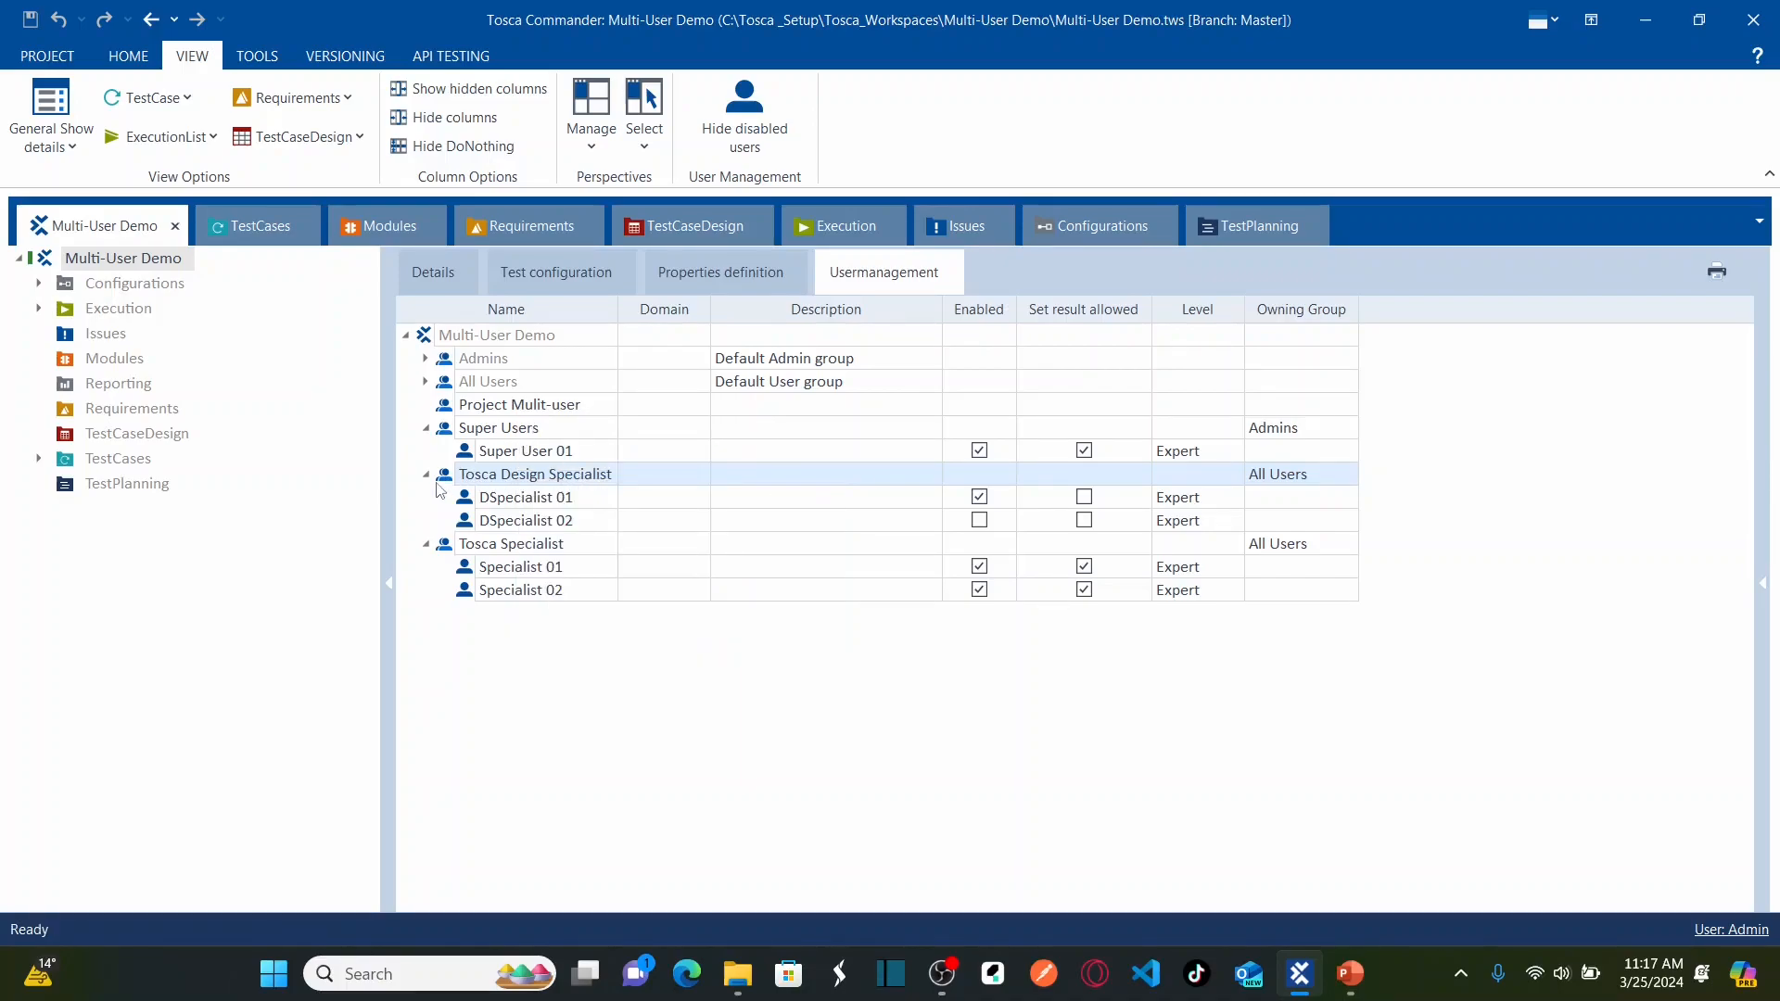
right_click(575, 486)
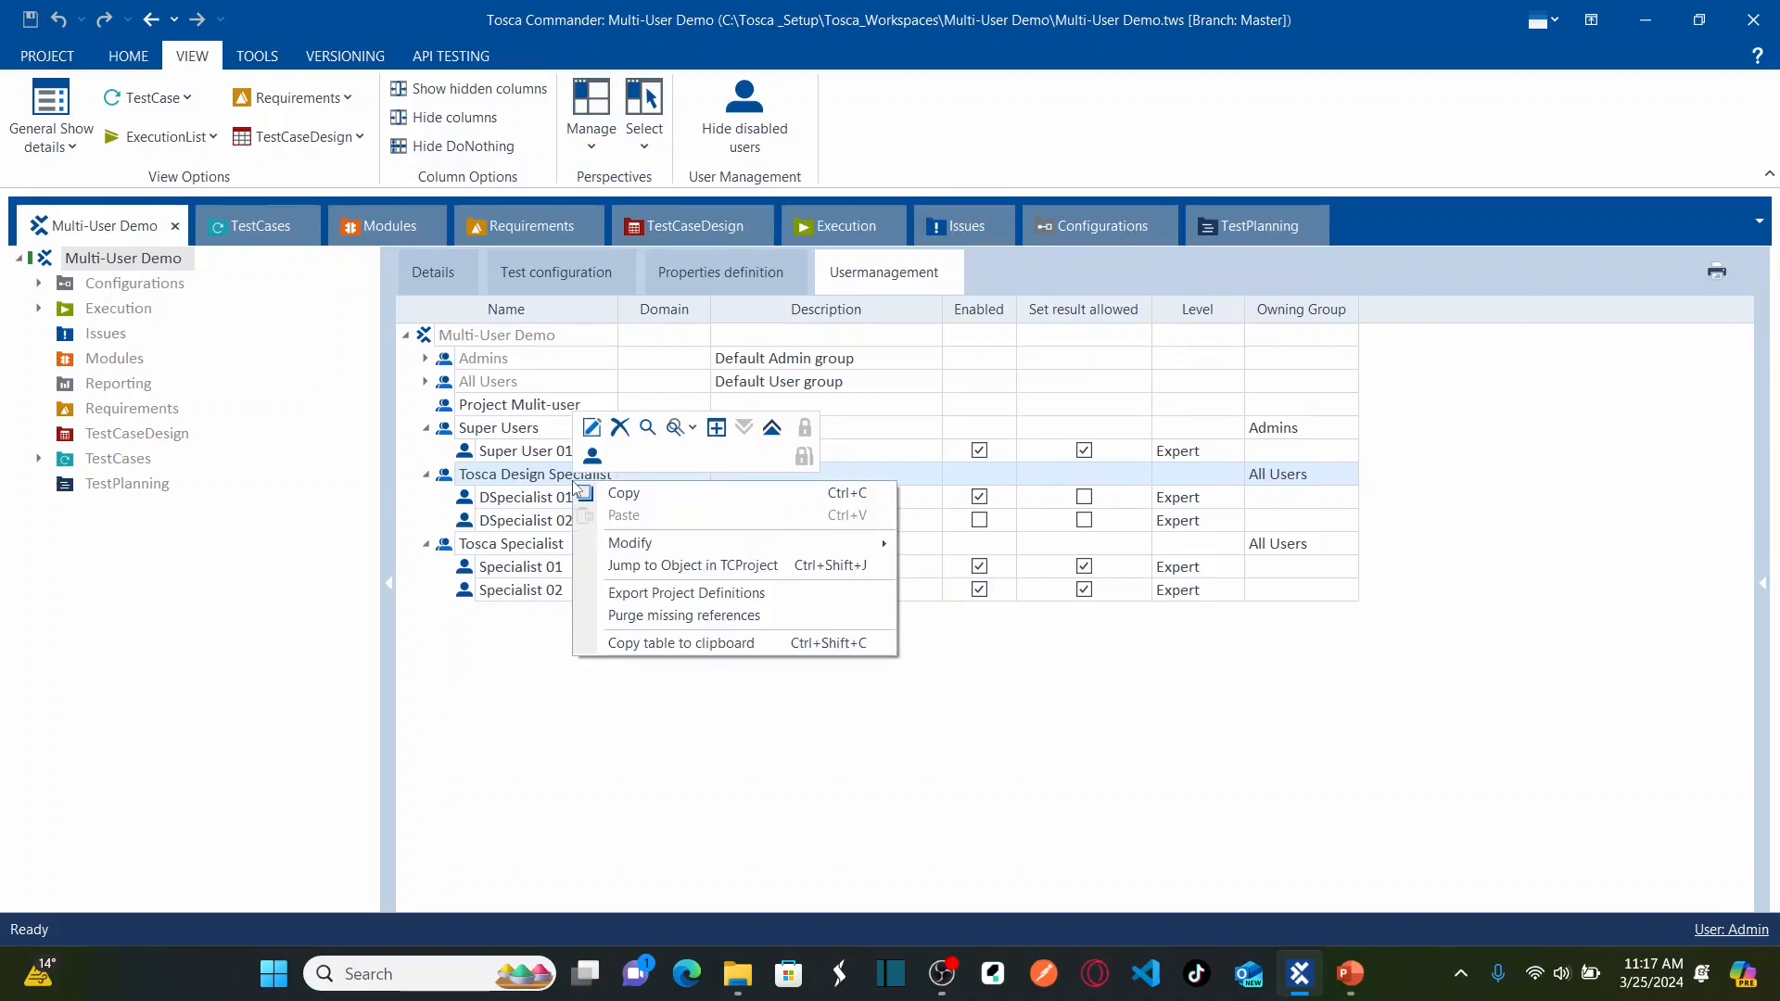
left_click(620, 428)
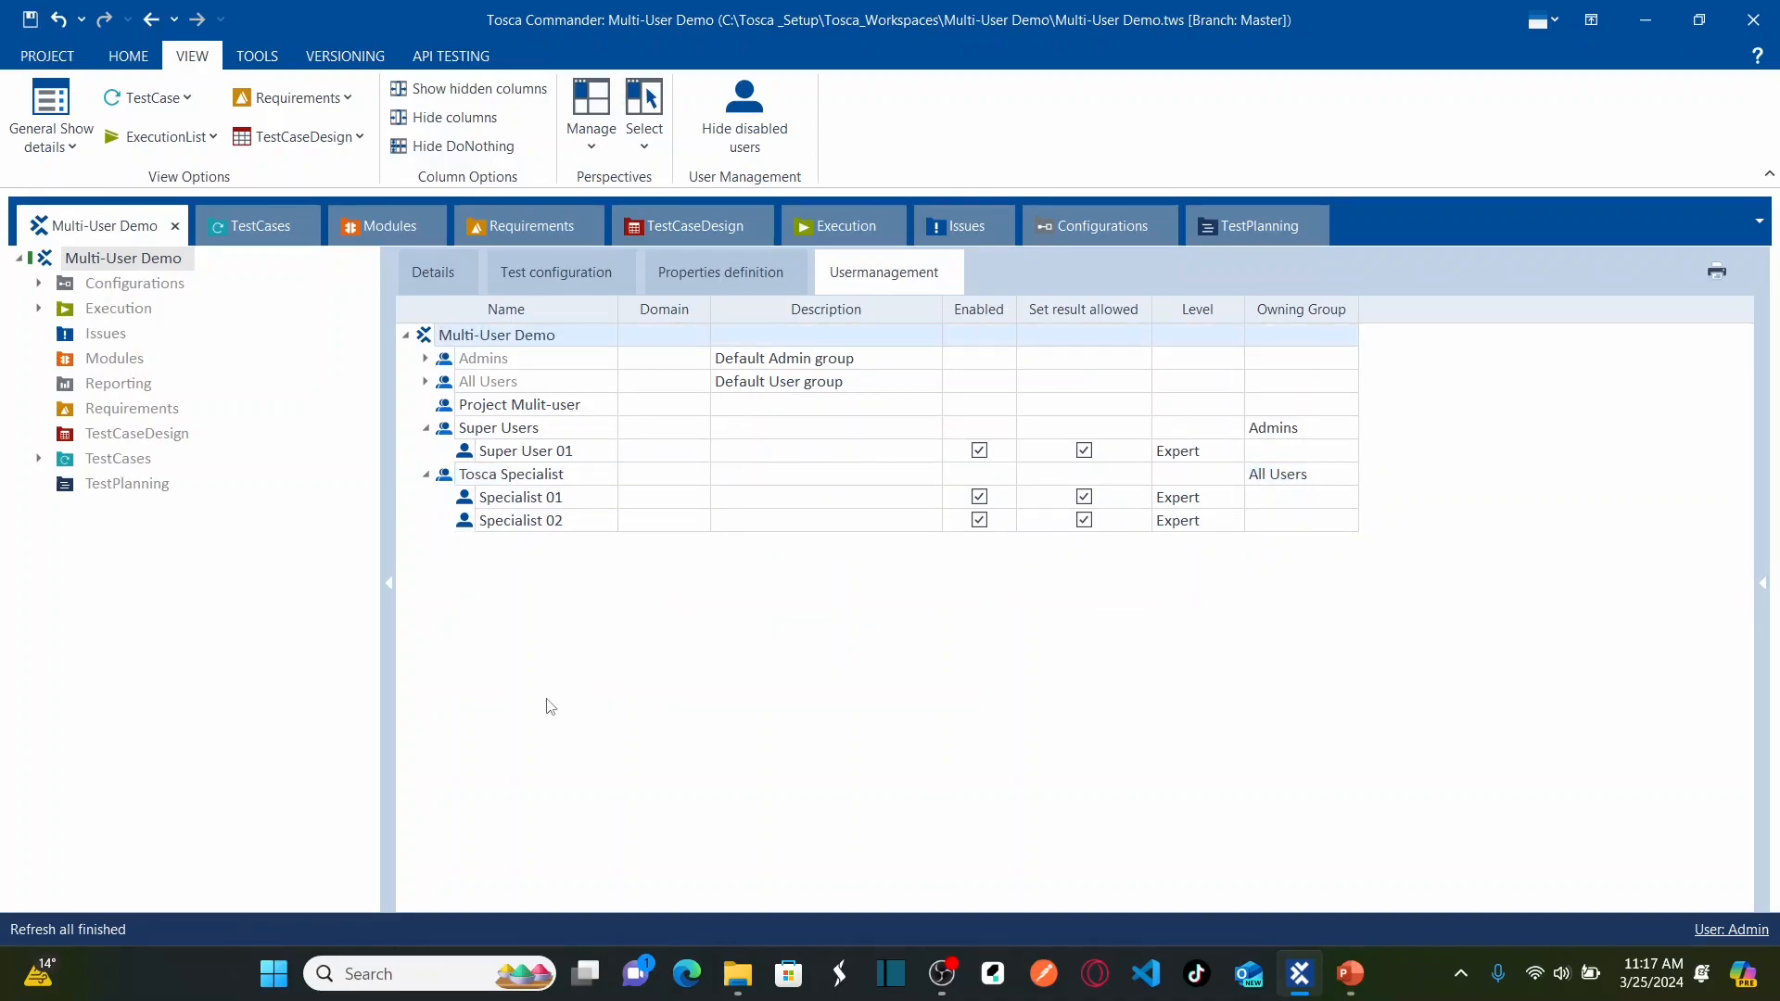
Step: Review the All Users group members, disable the user DSpecialist 01 there, and collapse the group again
left_click(425, 382)
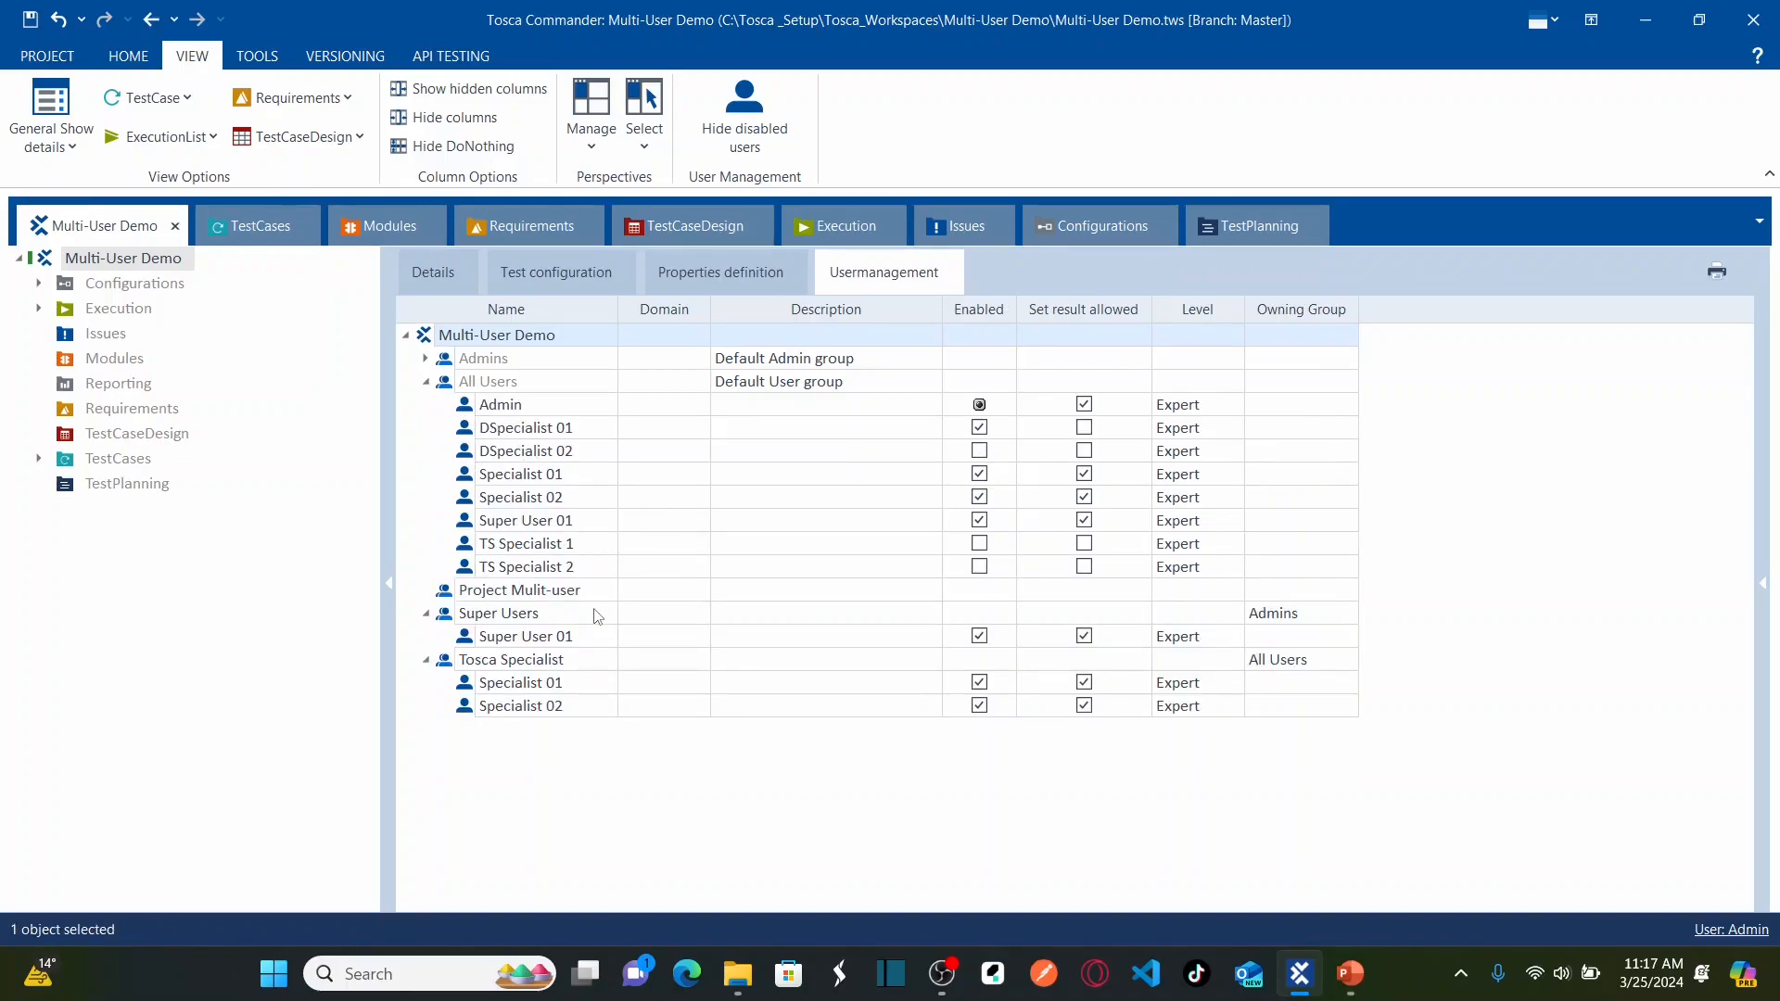
left_click(552, 453)
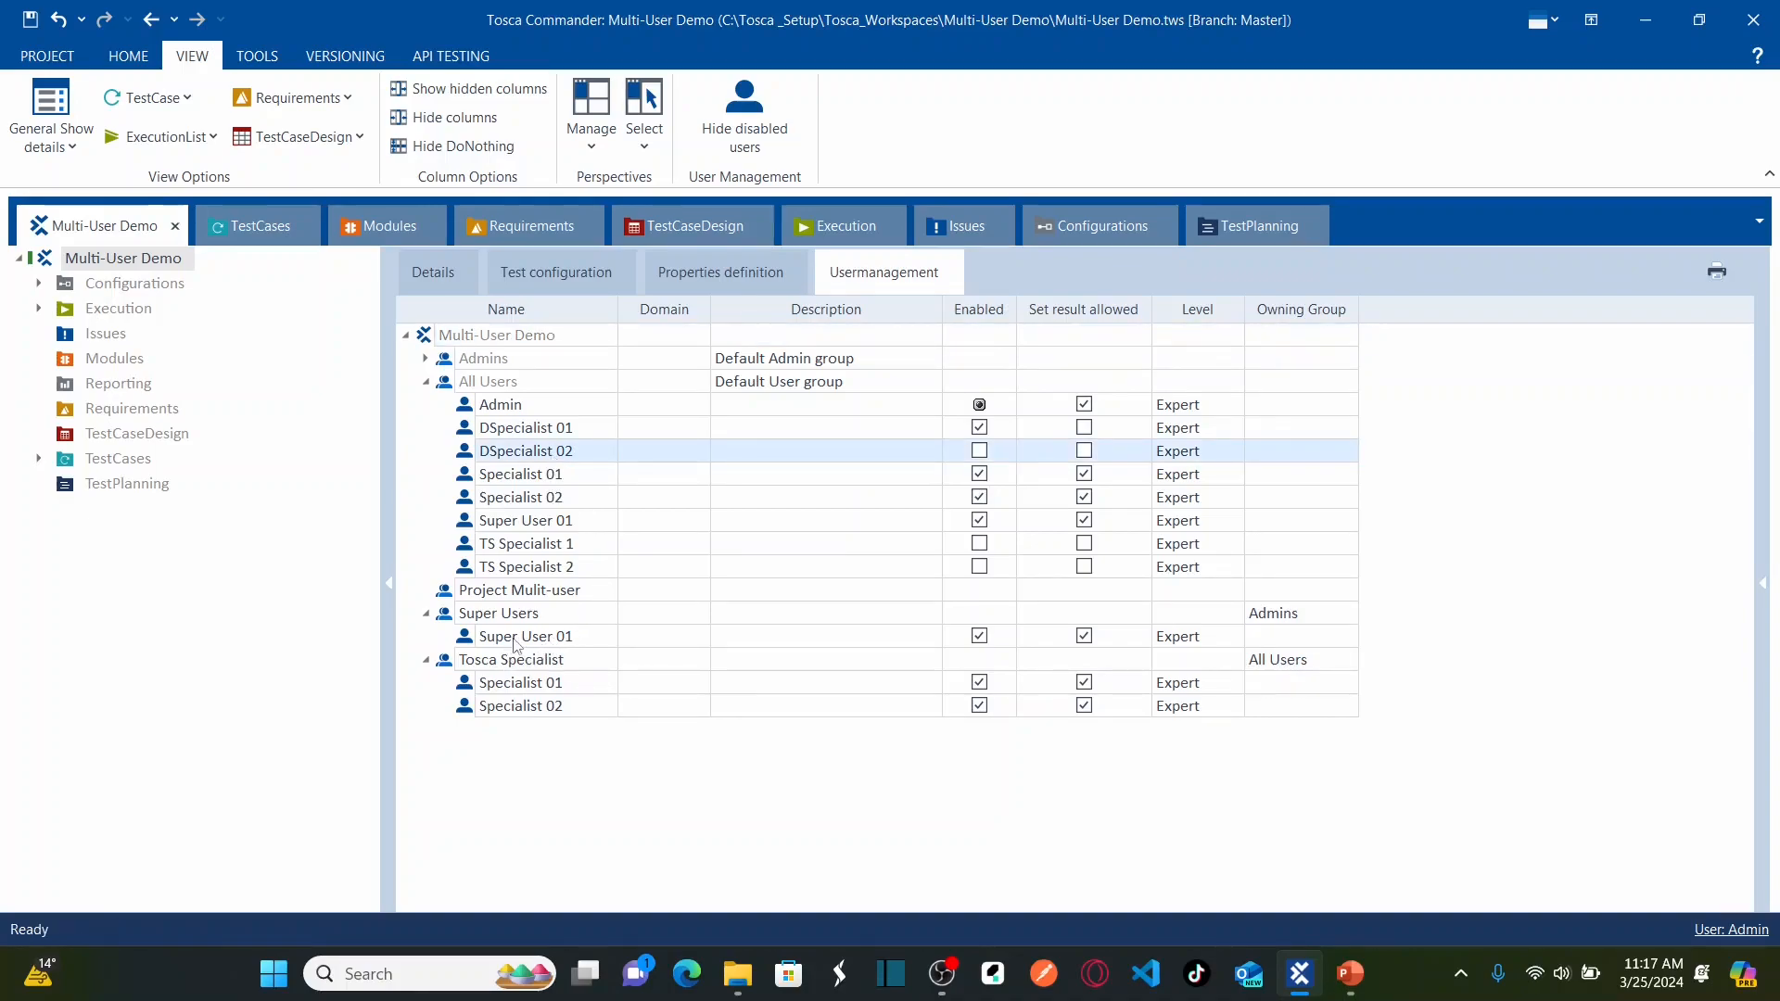
left_click(584, 428)
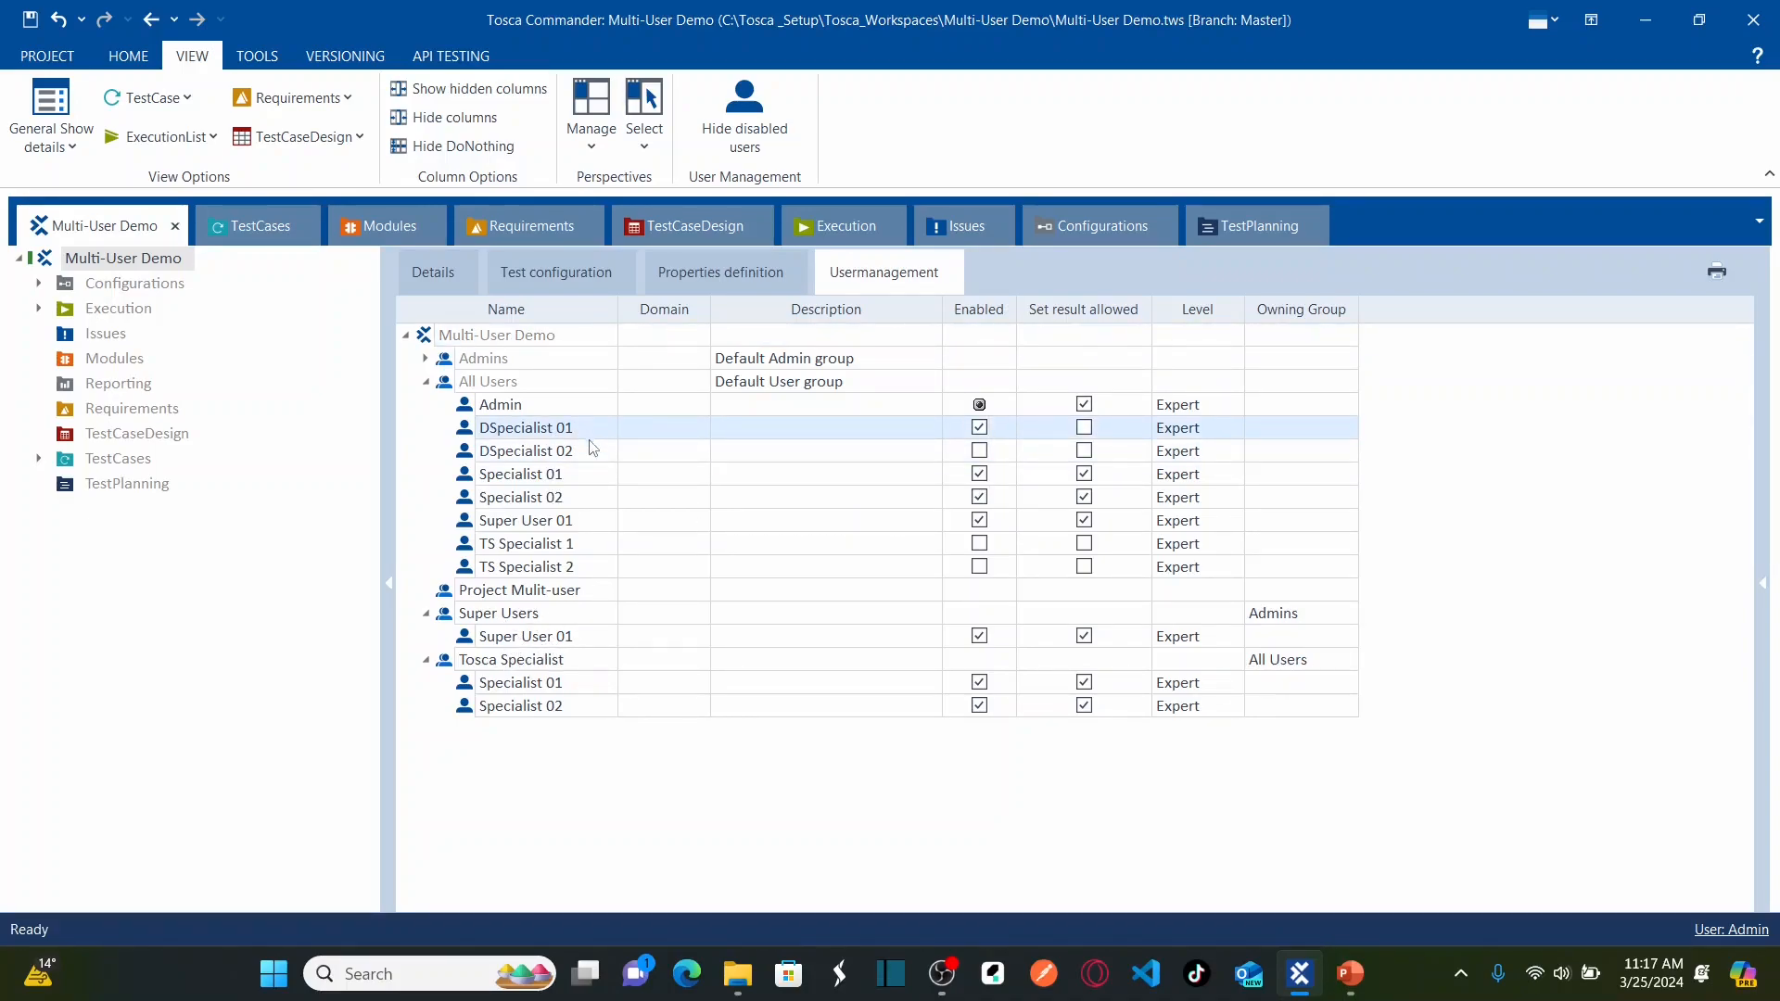
left_click(575, 453)
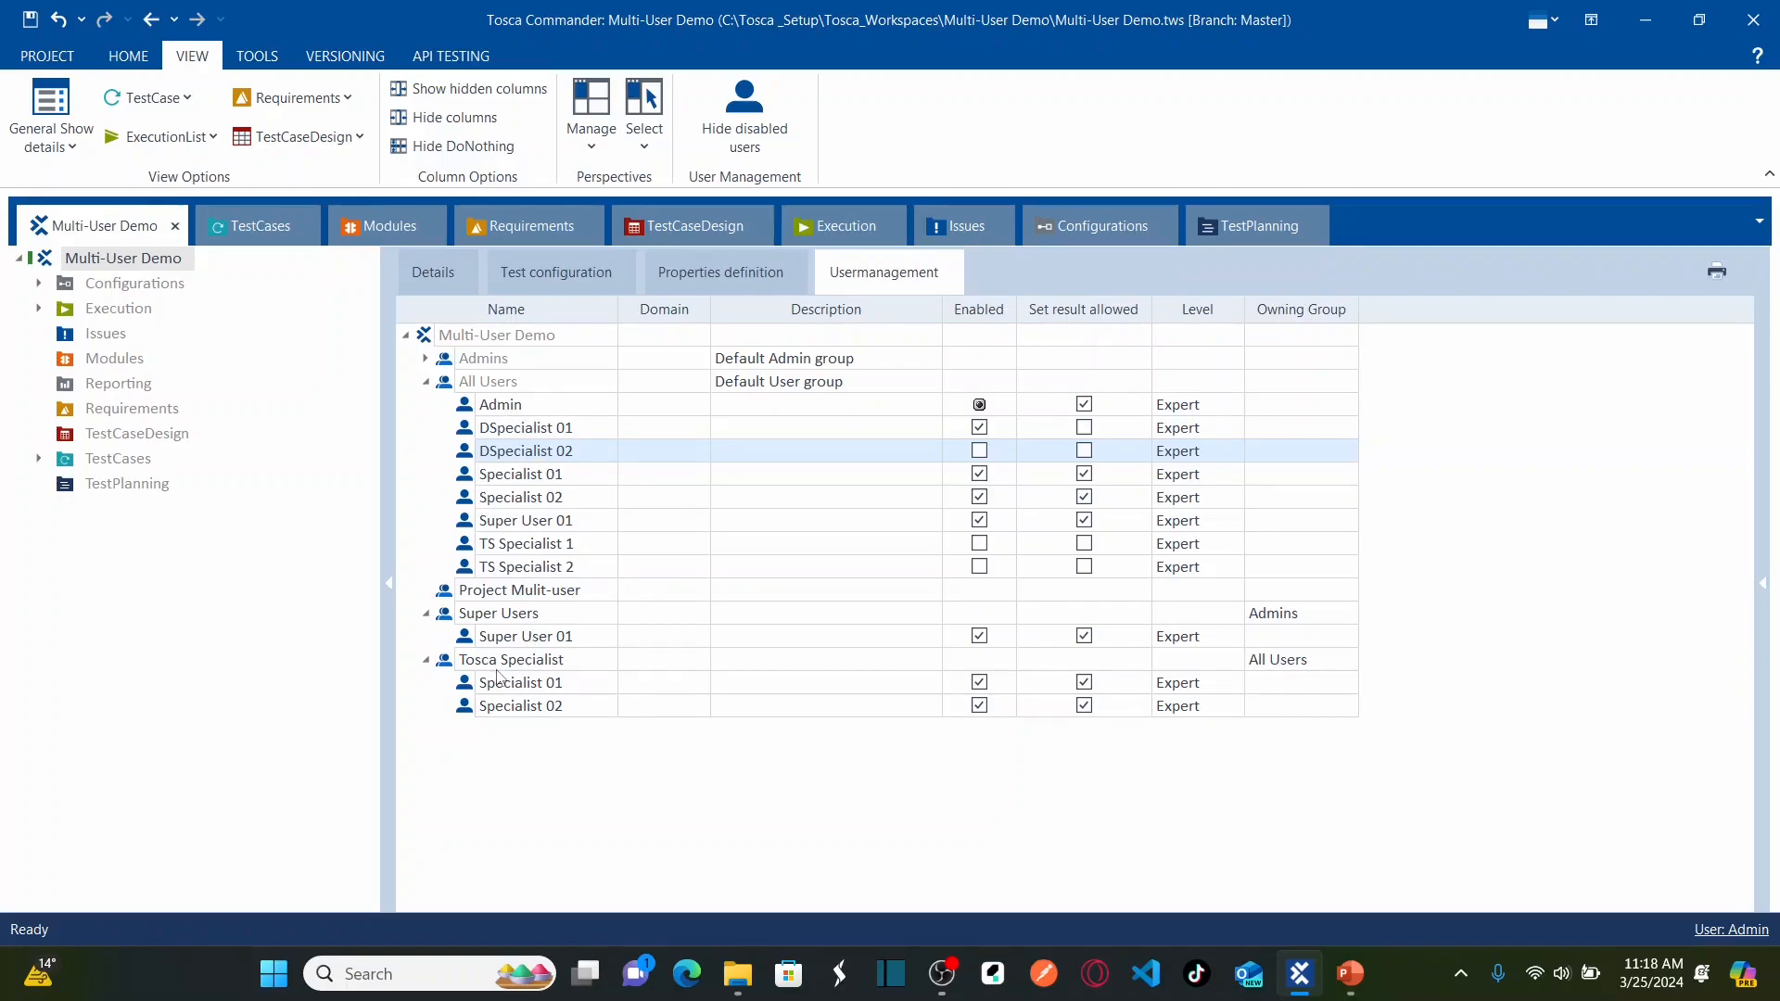
left_click(494, 668)
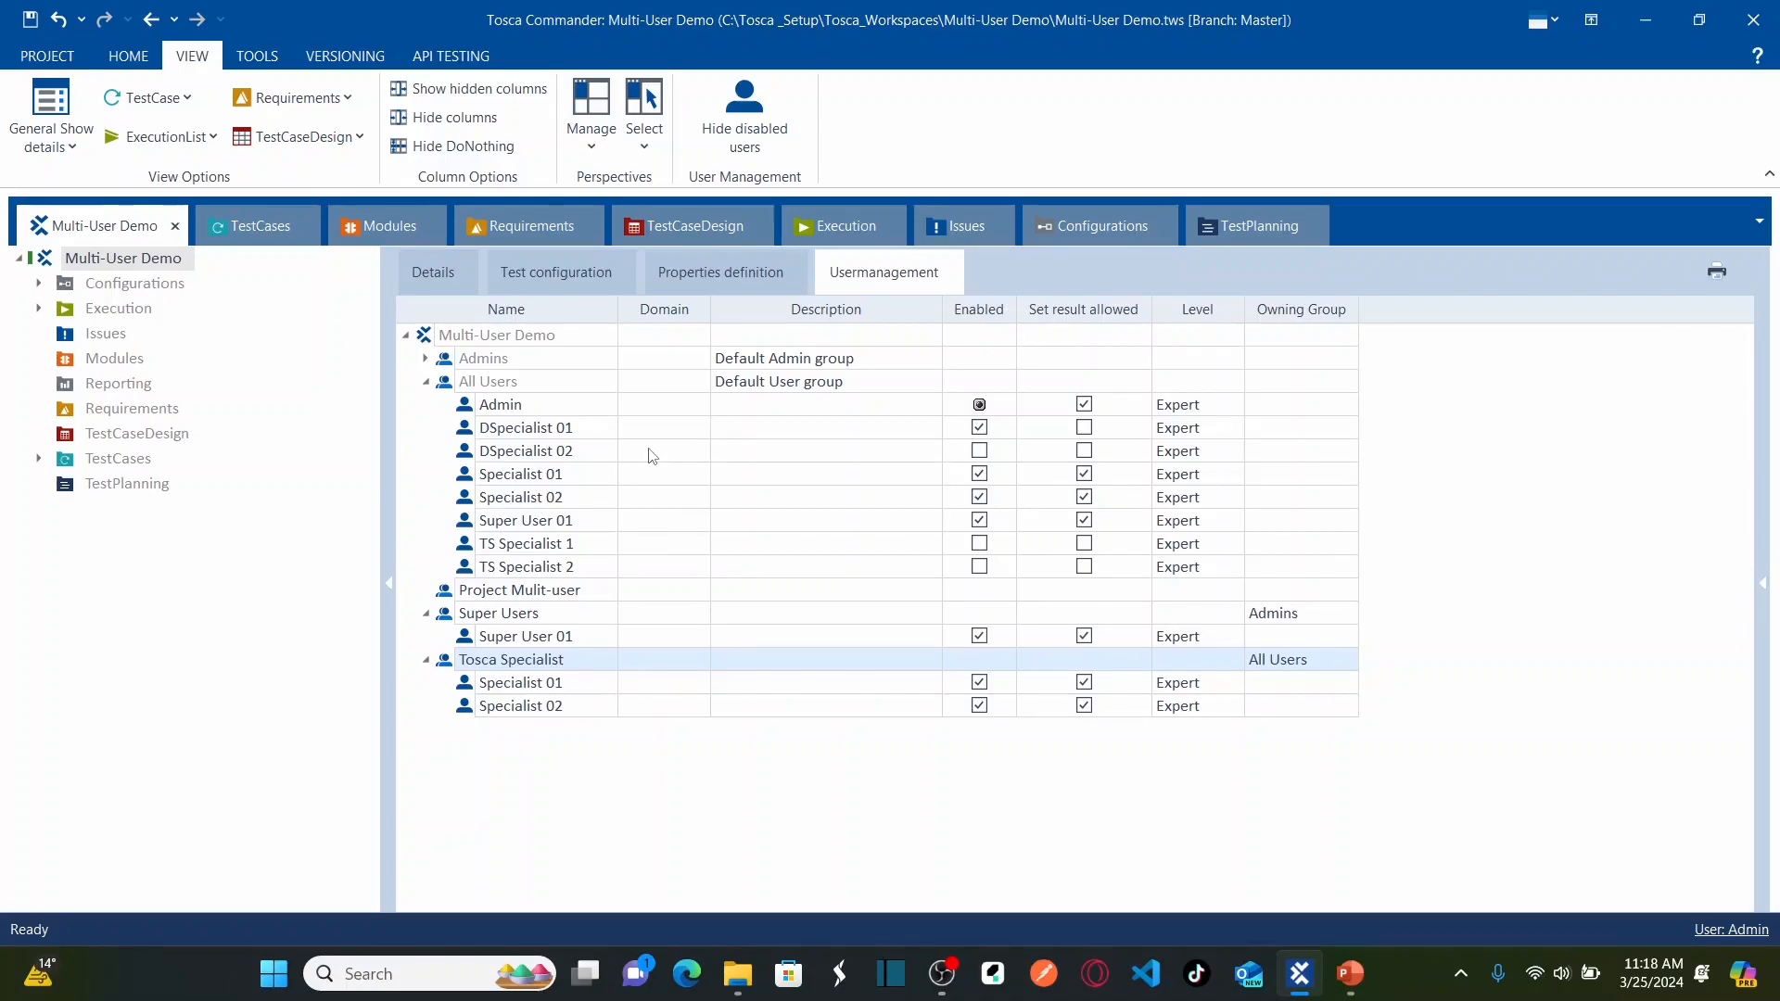
left_click(564, 427)
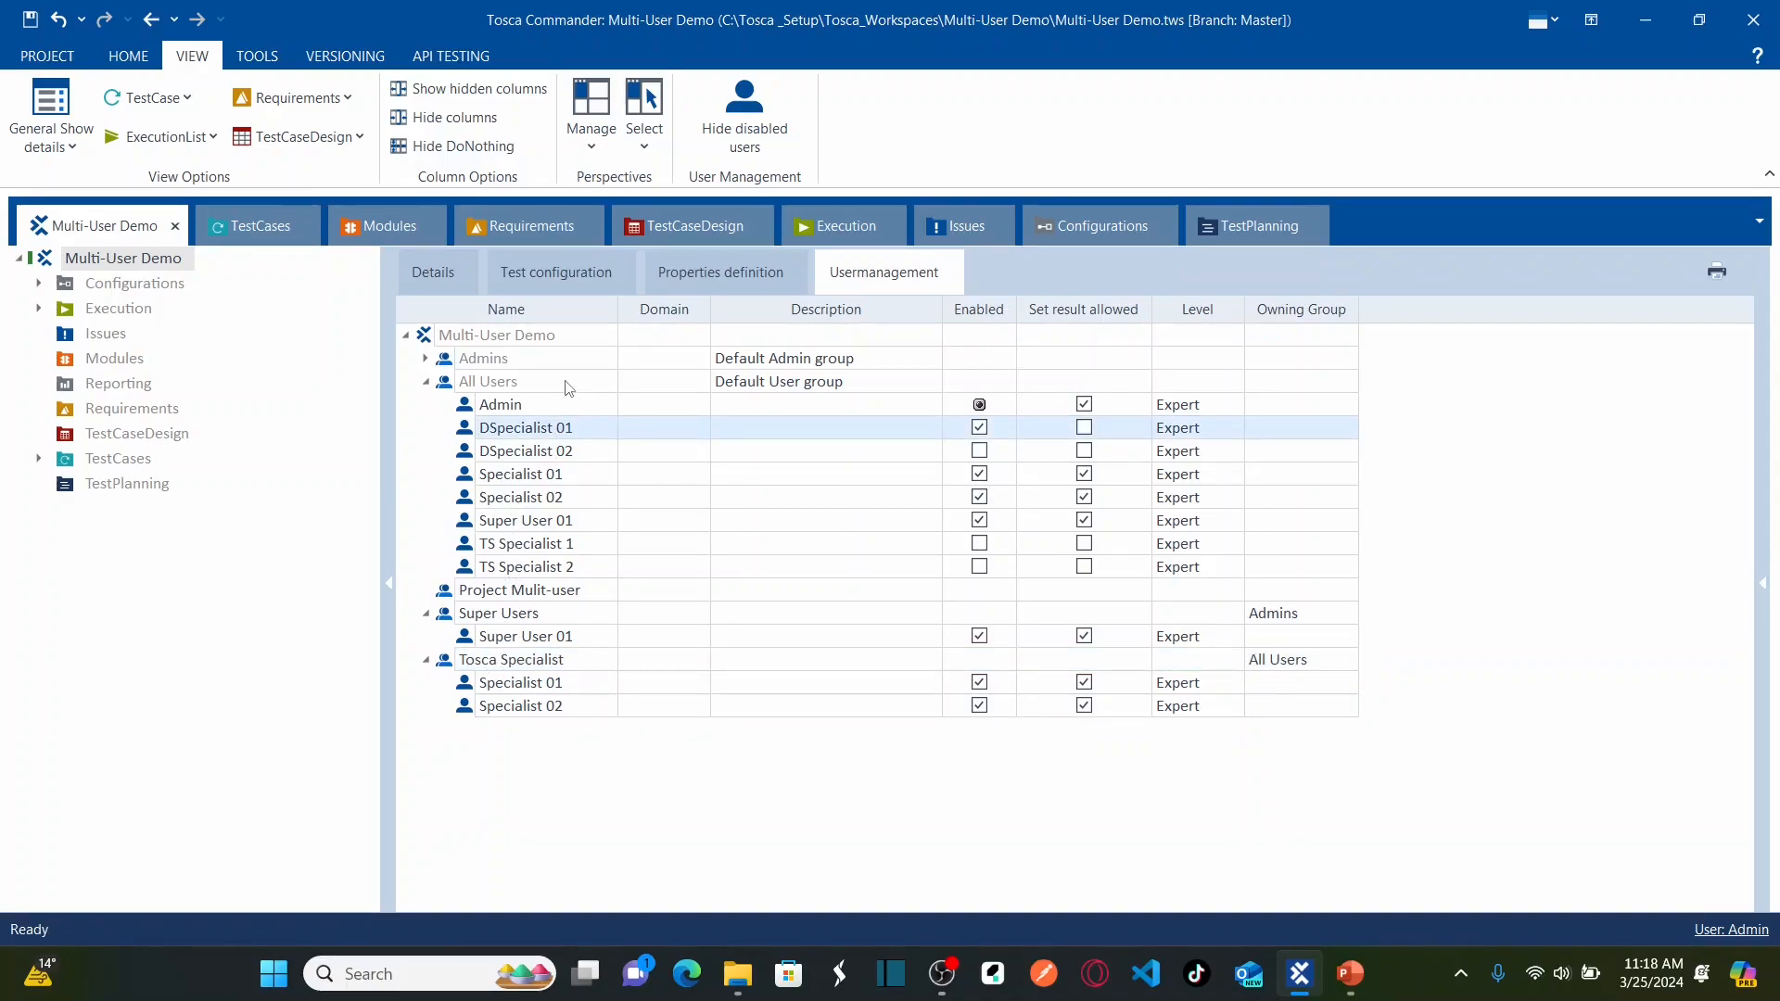
right_click(525, 433)
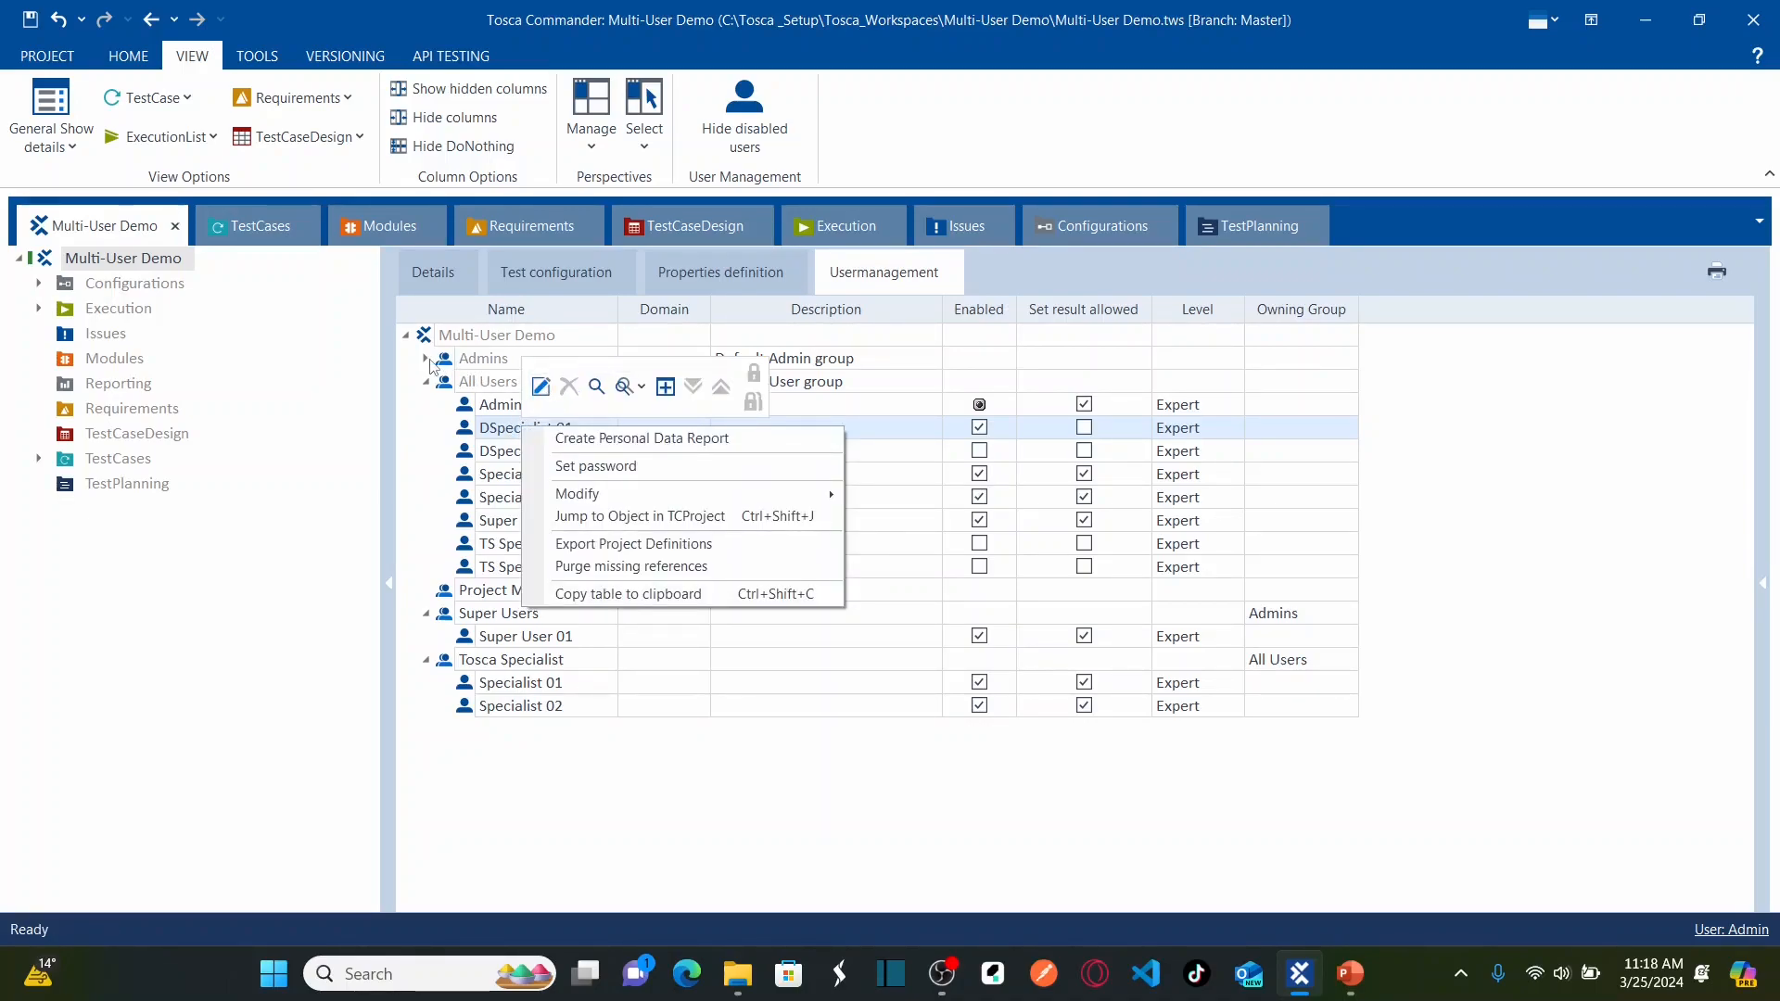
key("Escape")
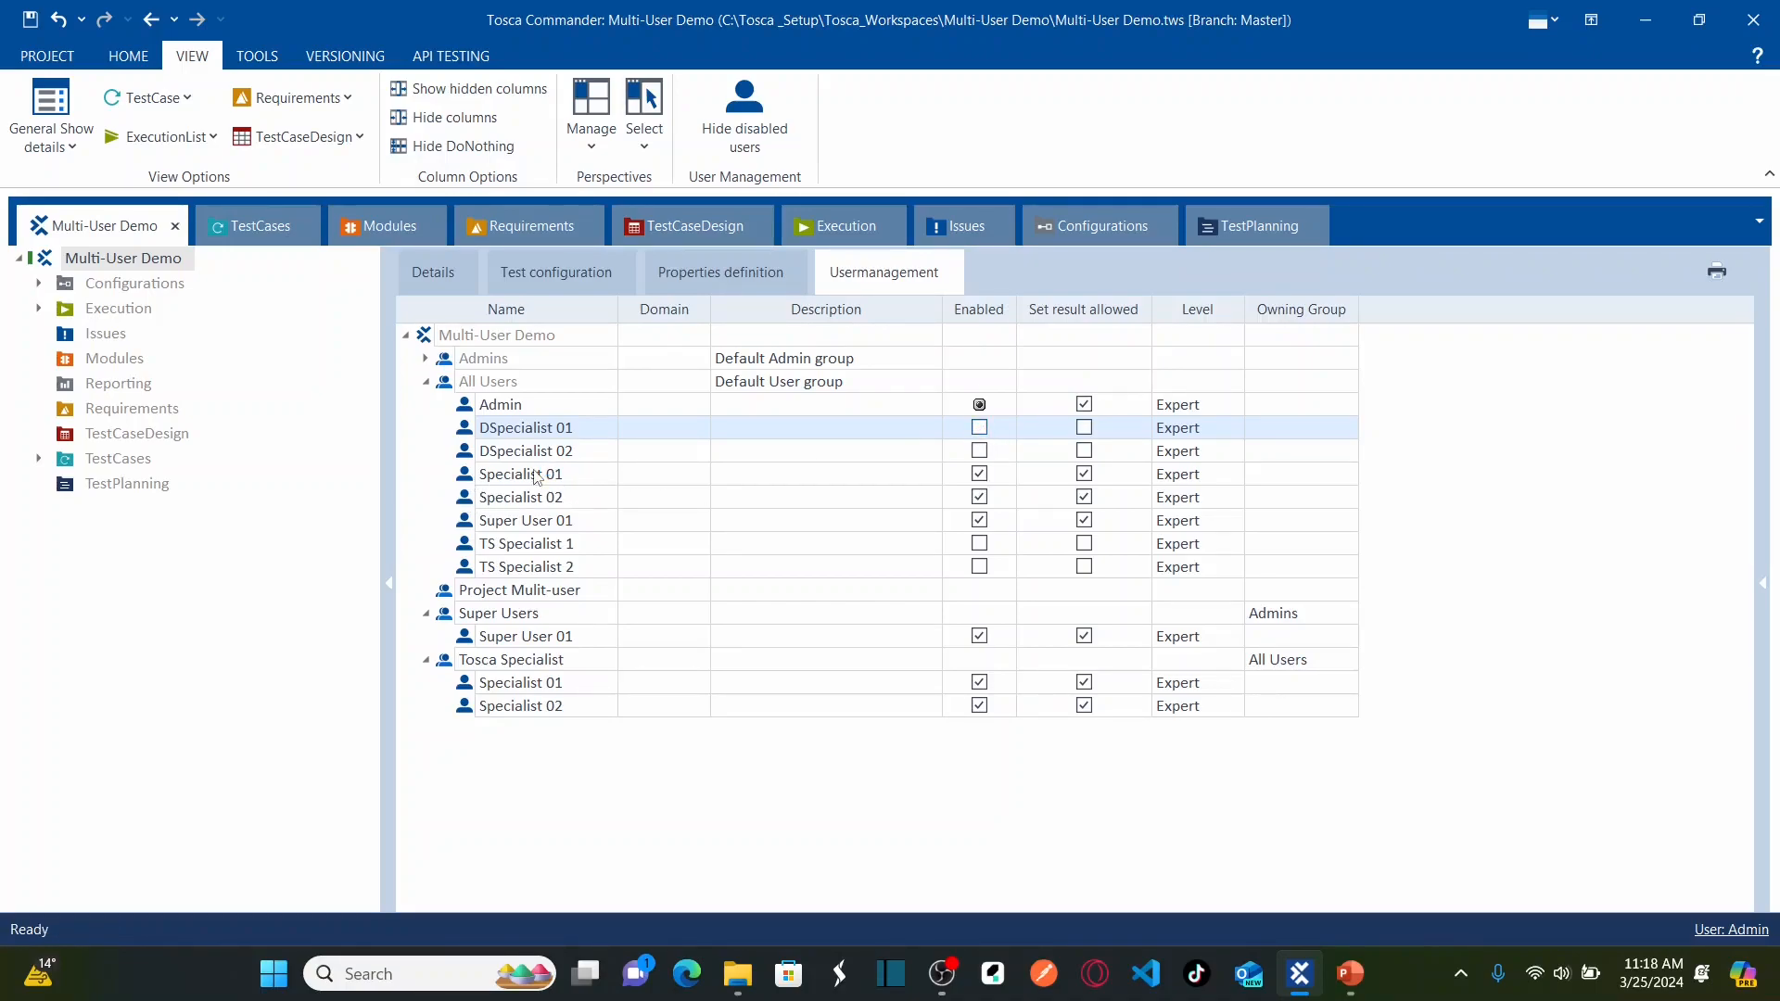
left_click(569, 455)
left_click(578, 431)
left_click(426, 383)
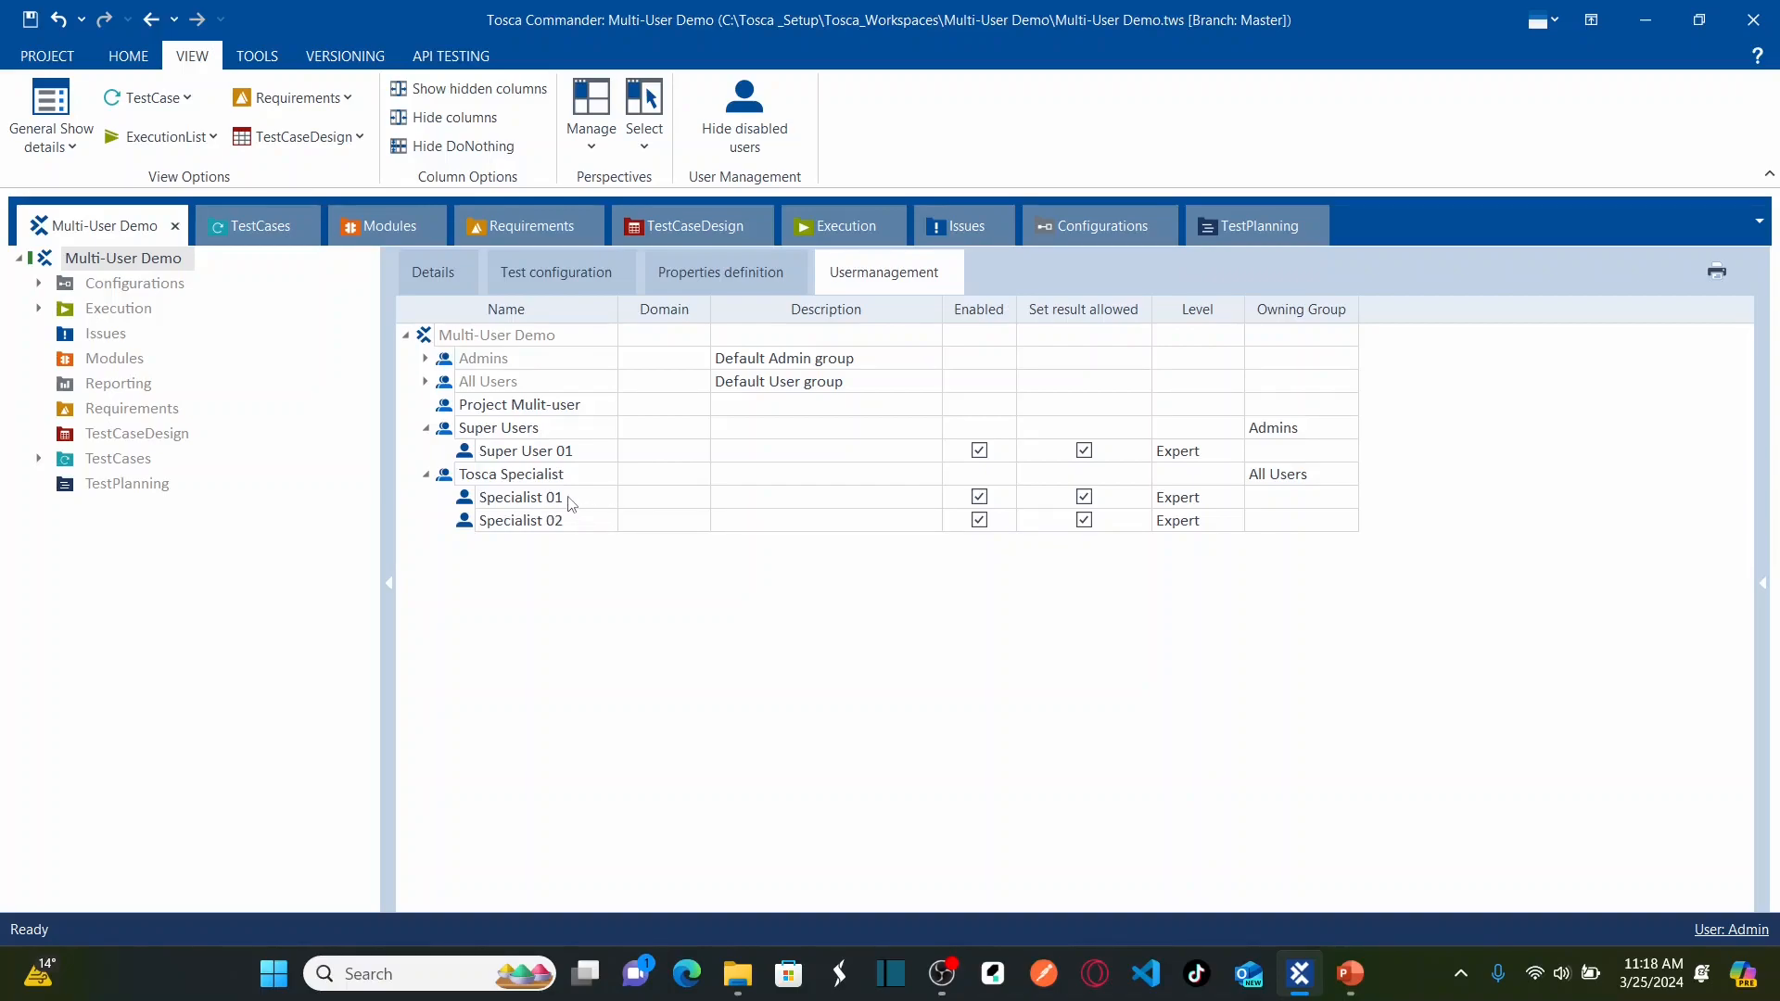
left_click(564, 530)
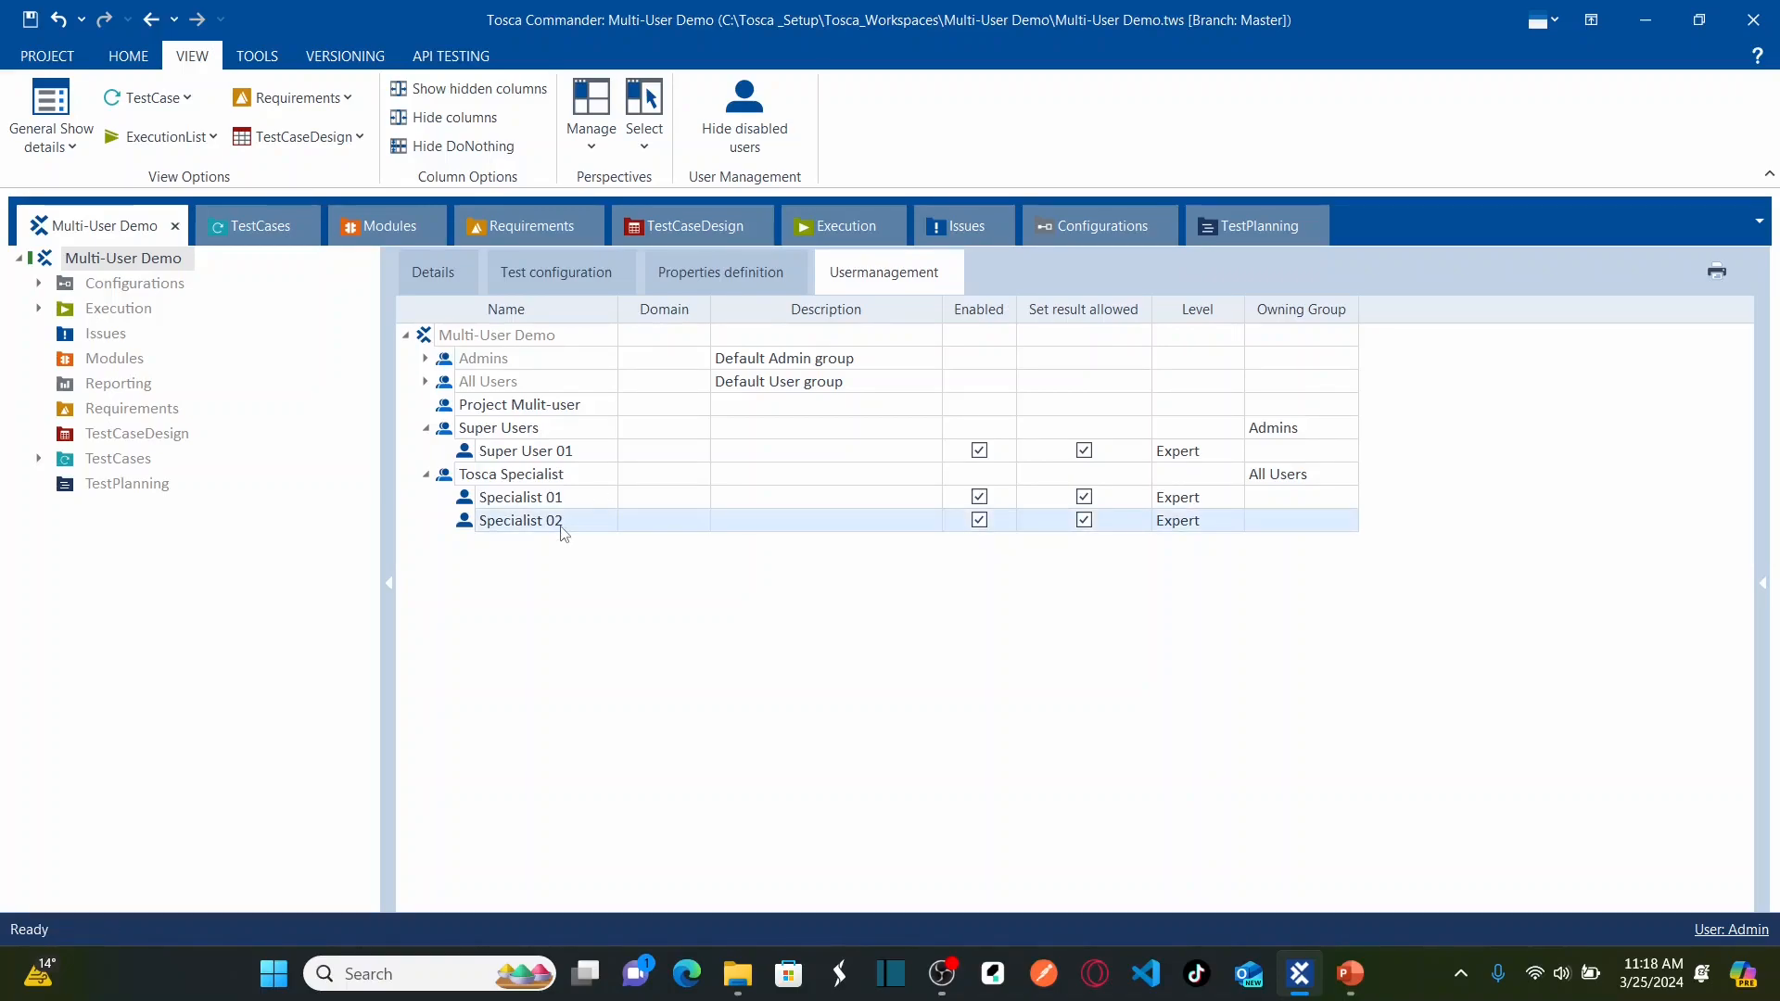
left_click(587, 454)
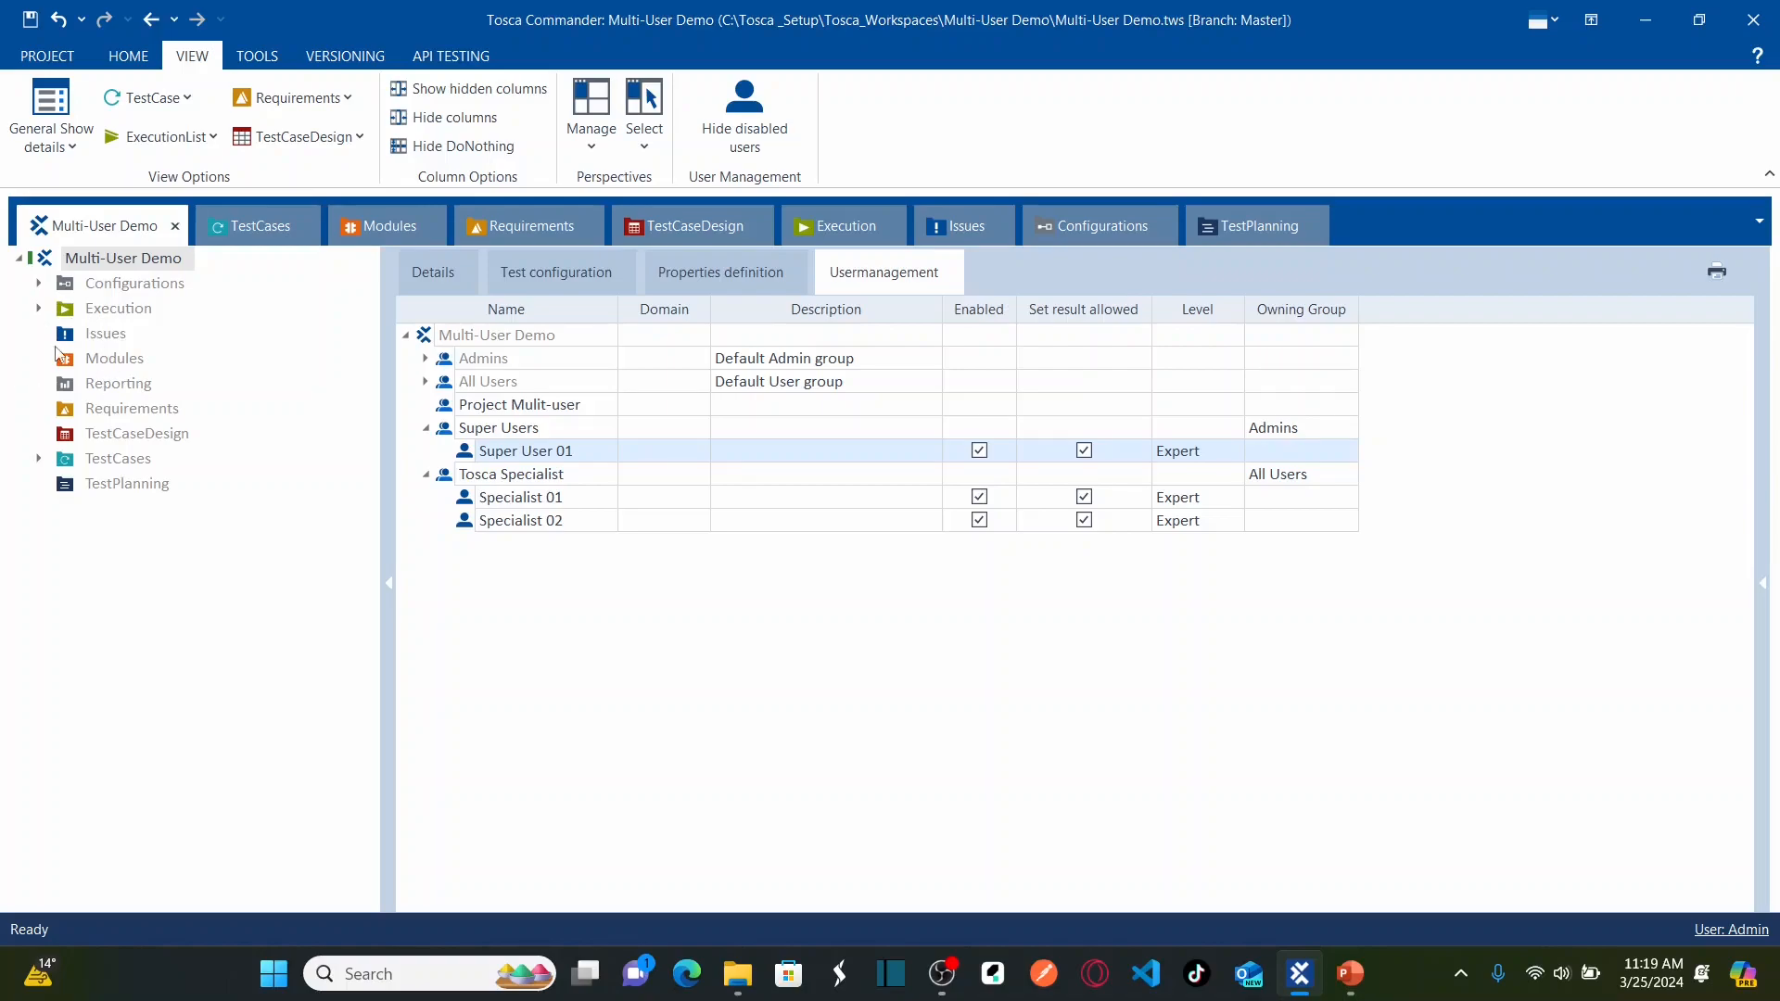
Step: Show the TestCases folder's properties and widen the pane and value column to reveal the OwningGroupName and ViewingGroupName values
left_click(61, 463)
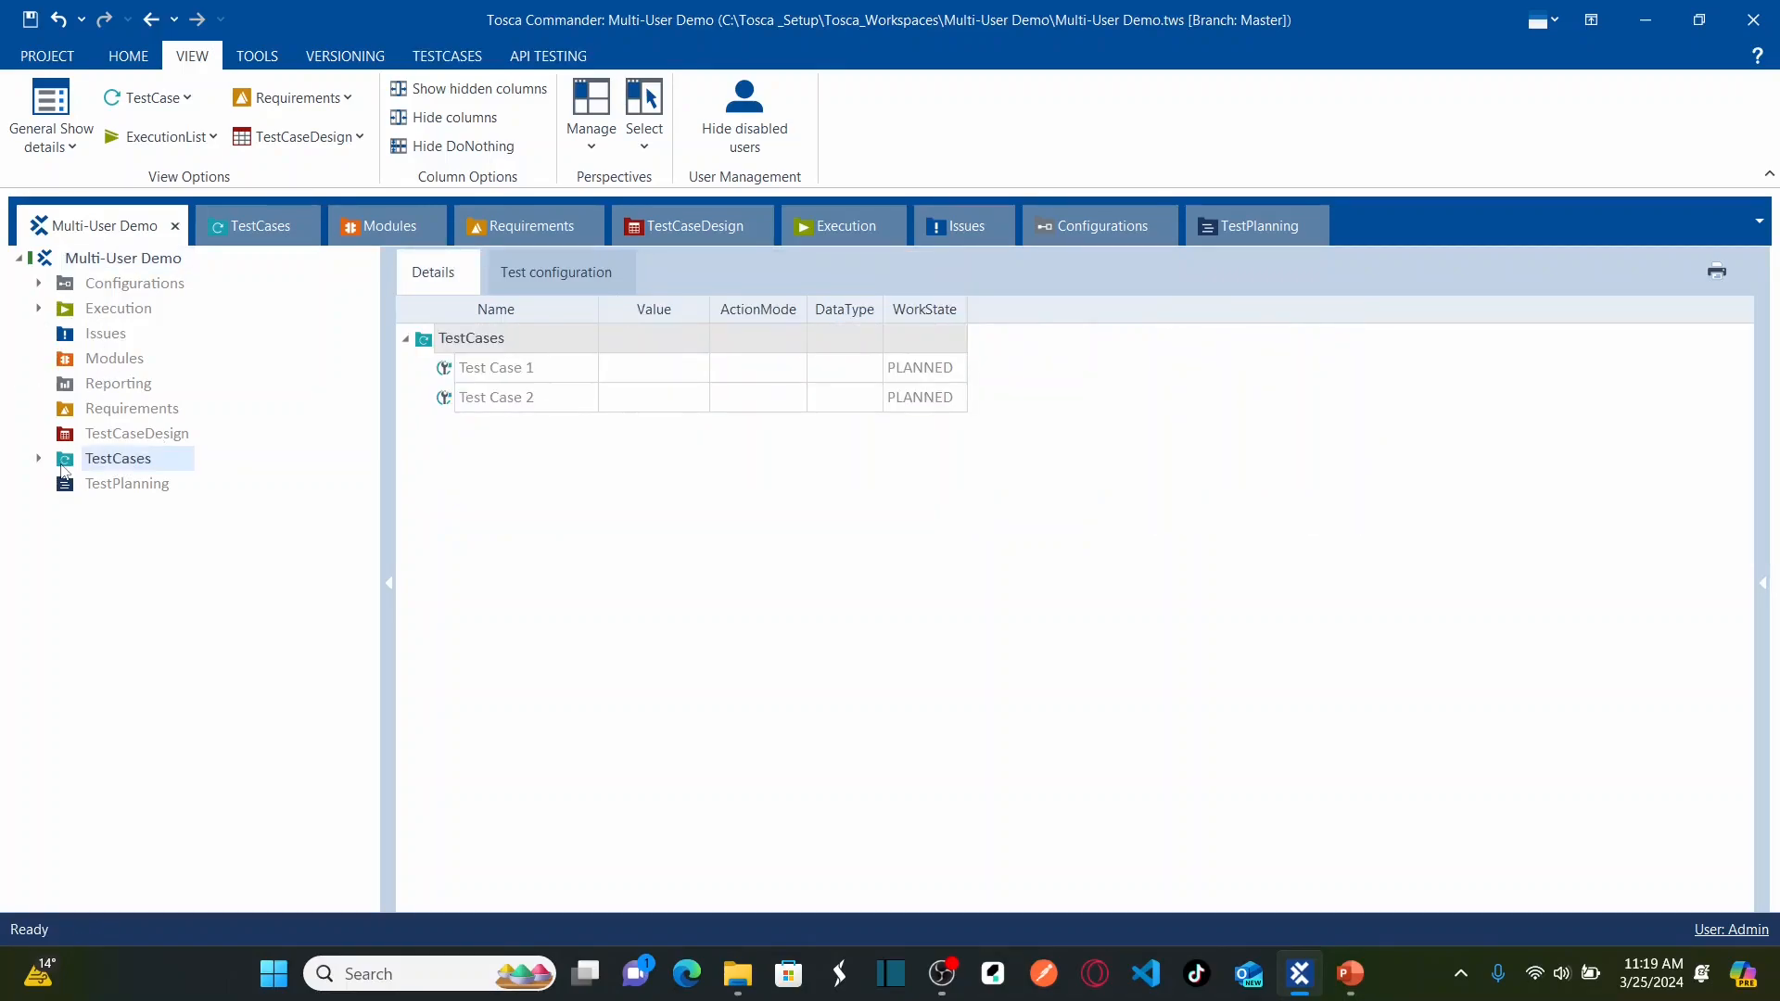
left_click(1759, 591)
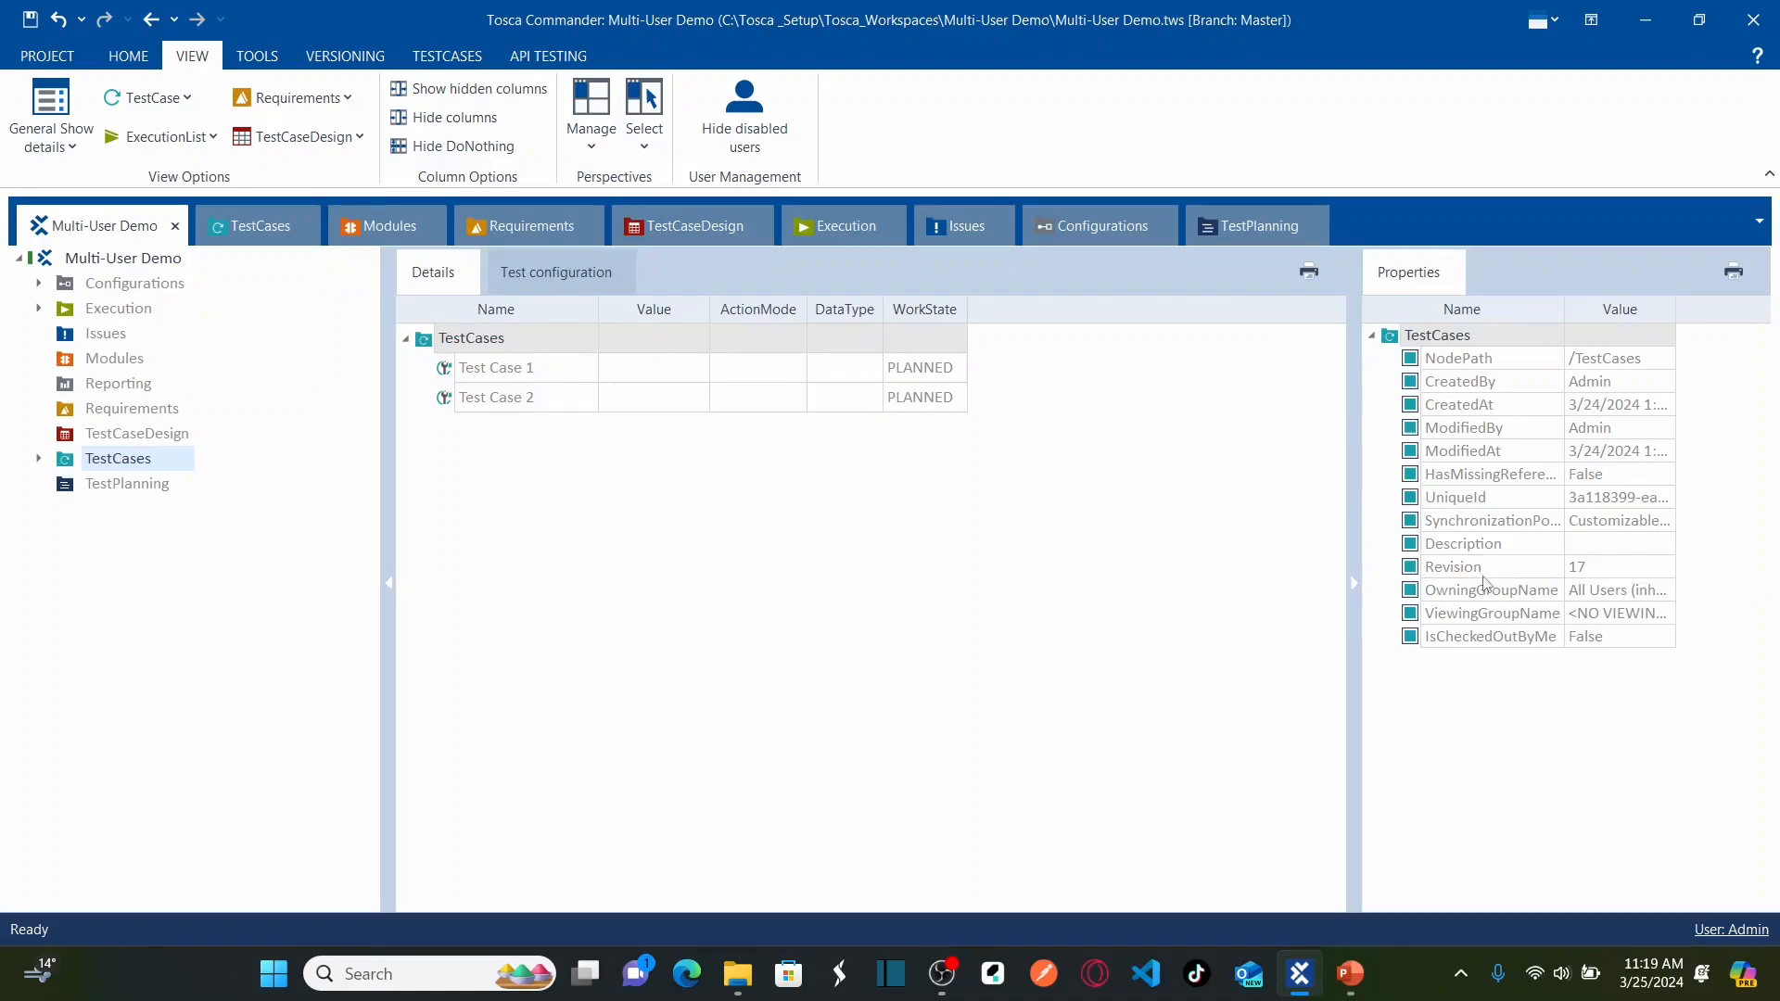
left_click_drag(1676, 309, 1766, 309)
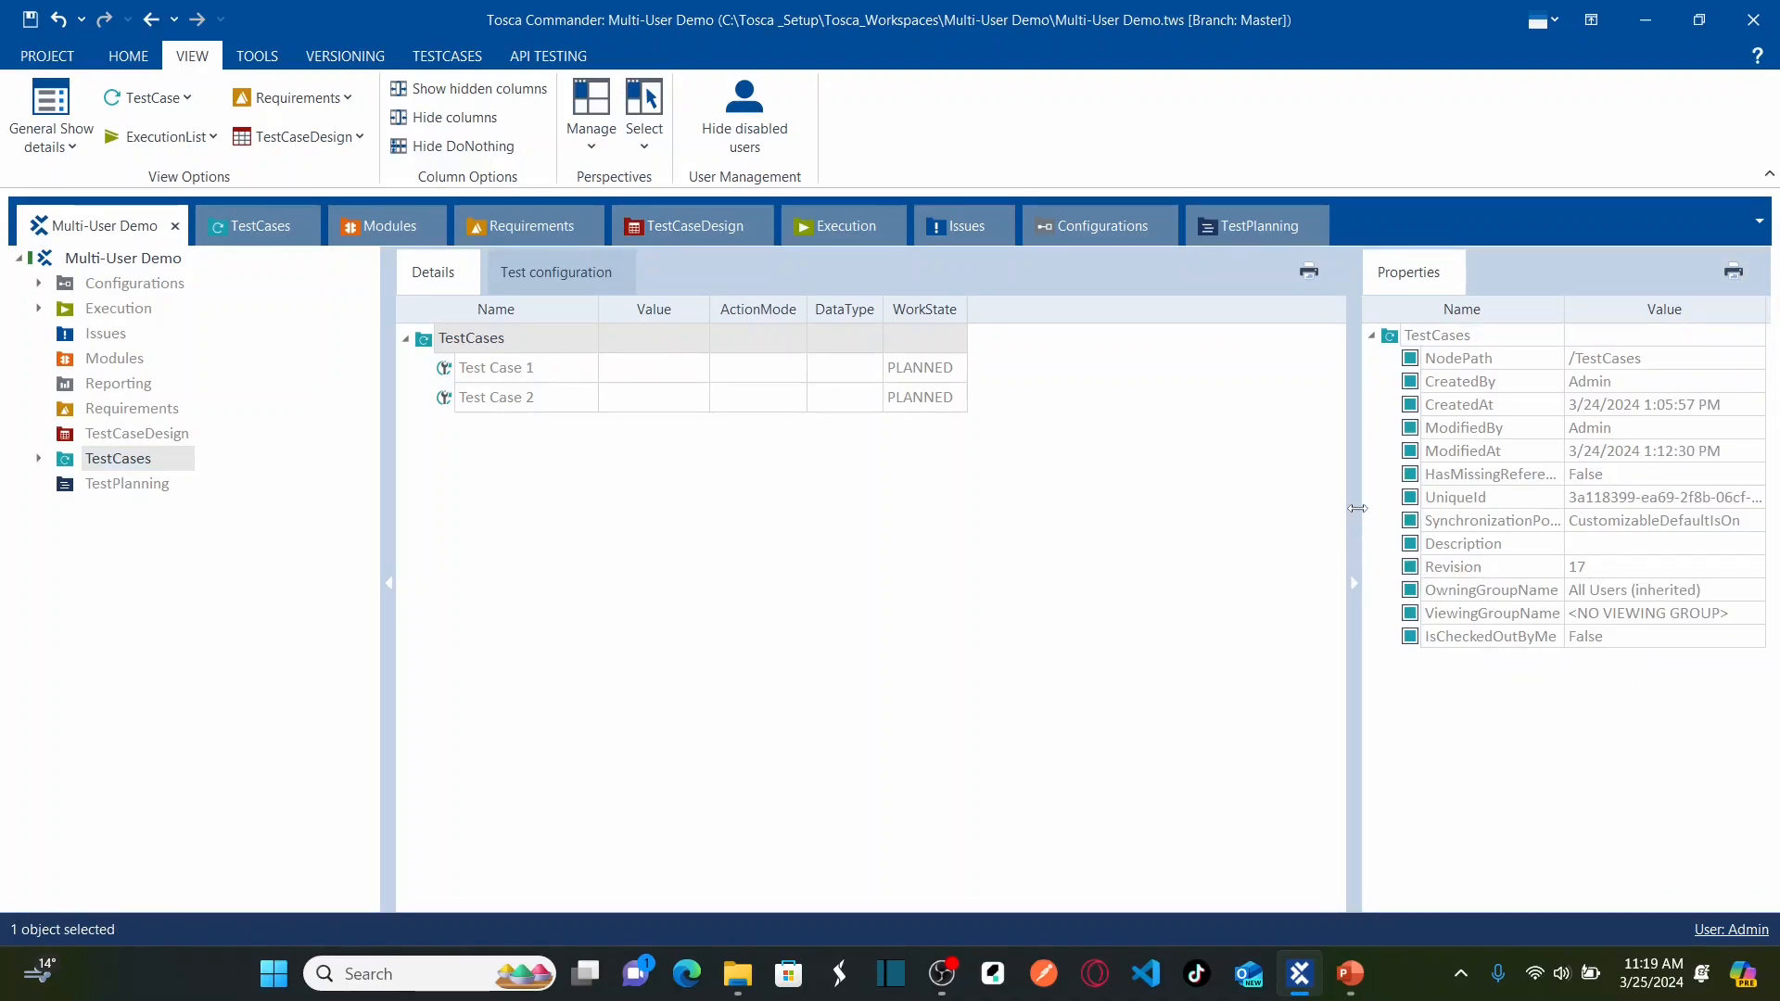
left_click_drag(1341, 505, 1129, 507)
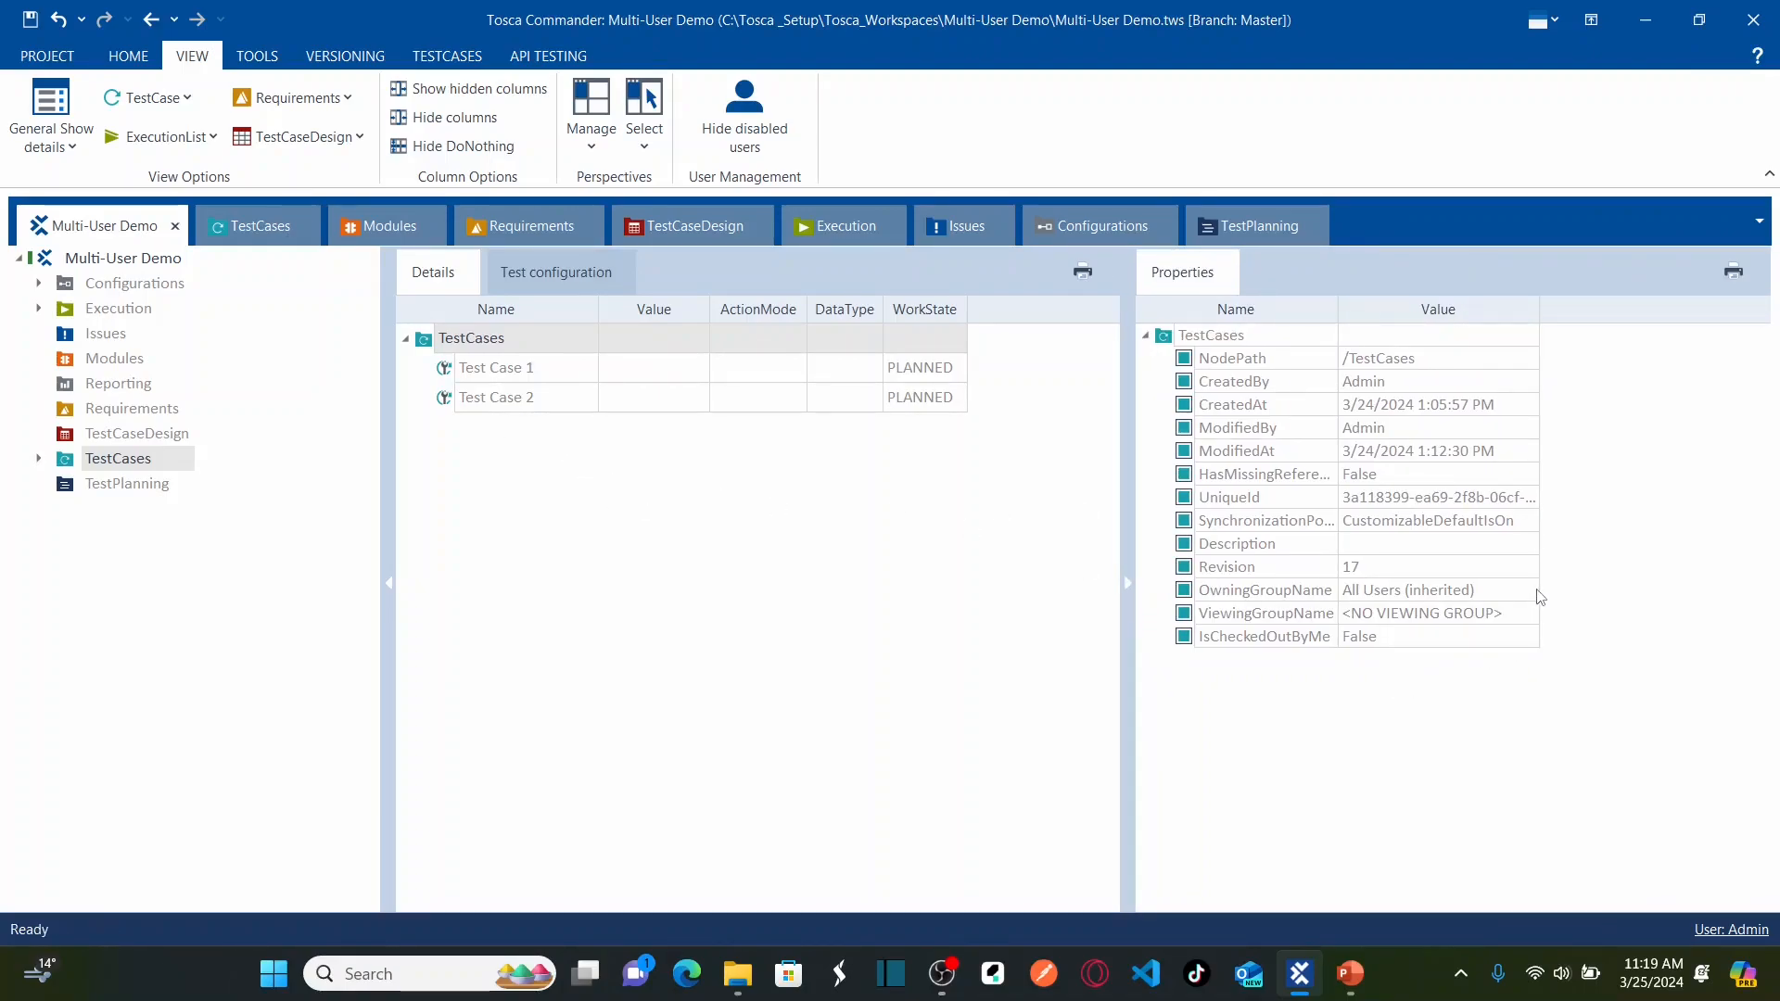
left_click(1531, 620)
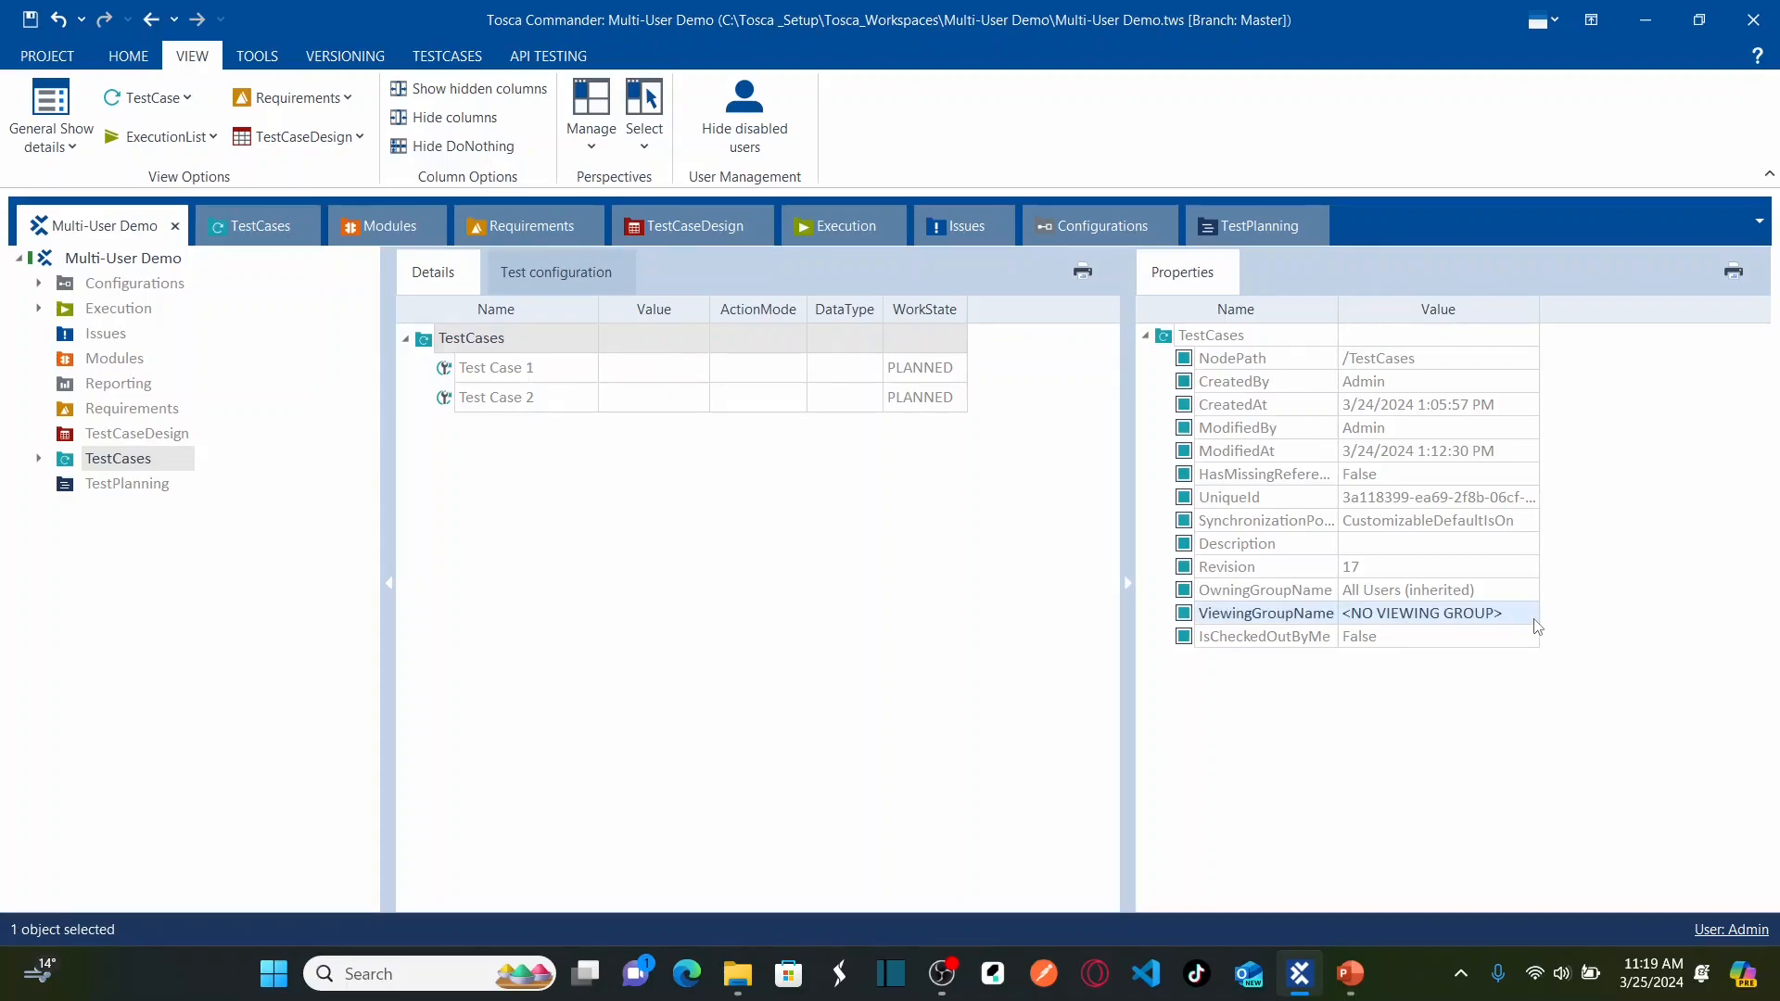
left_click(1523, 615)
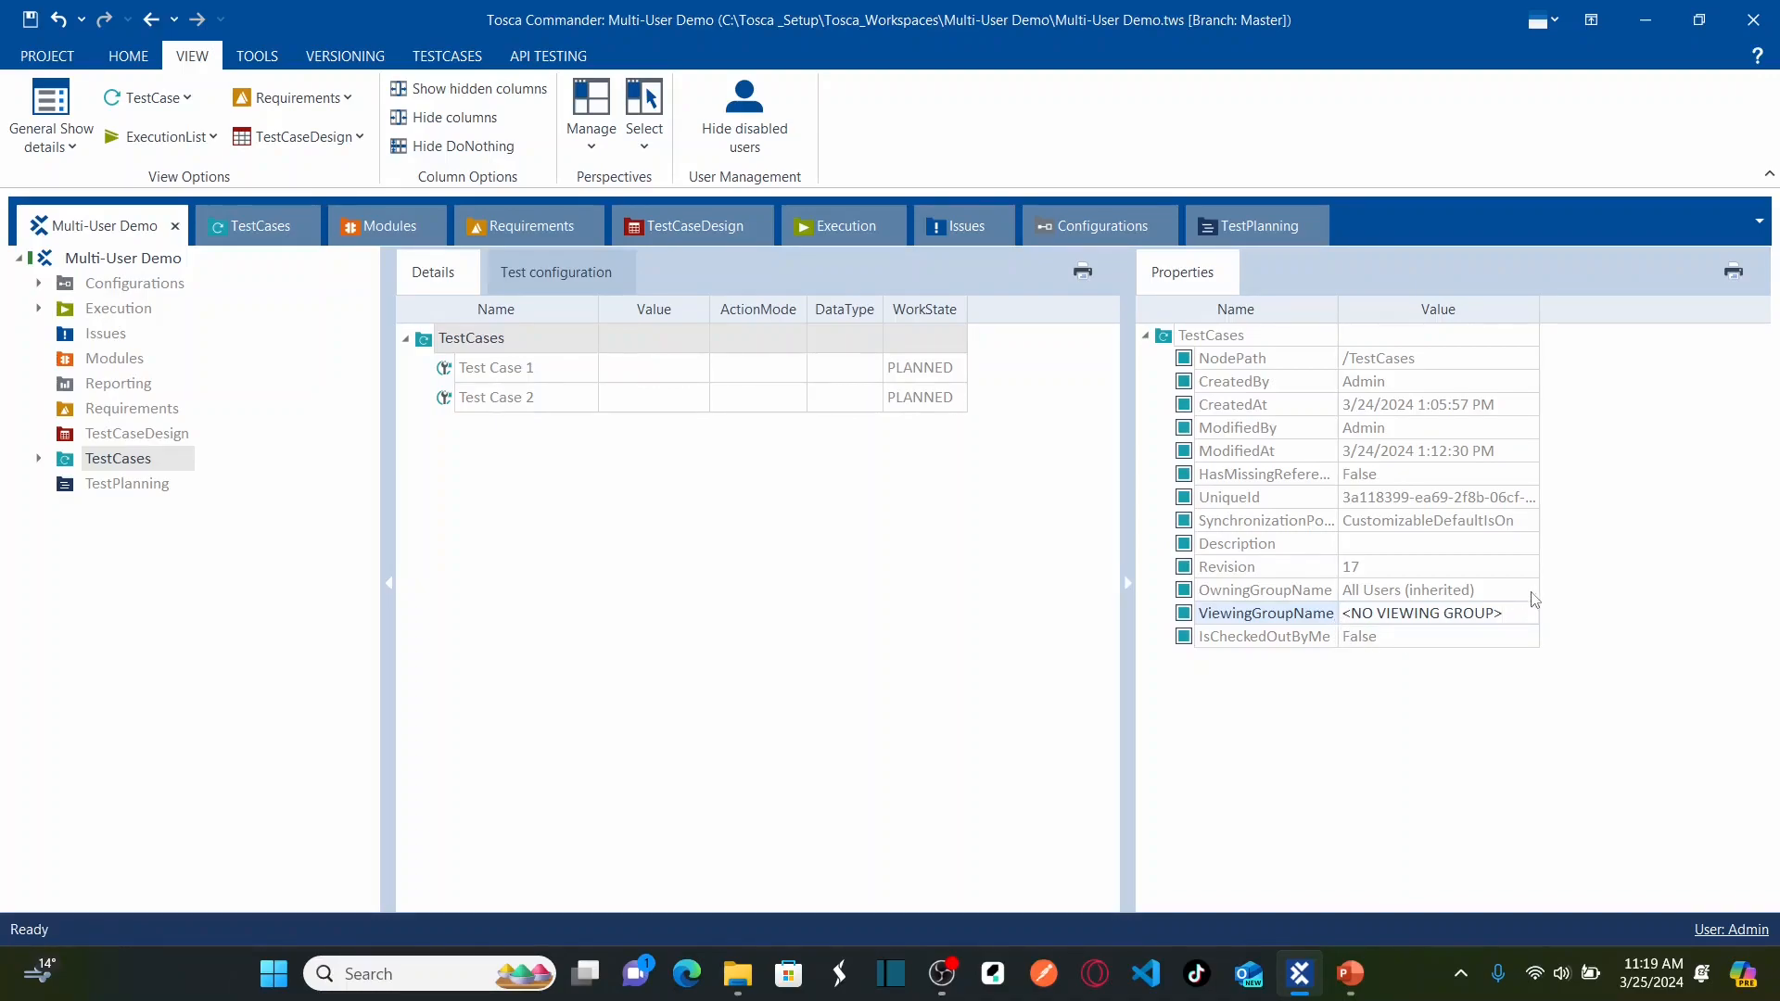
Step: Check out the TestCases folder tree to set its viewing group to All Users, and review that group's members in user management
right_click(514, 341)
left_click(746, 316)
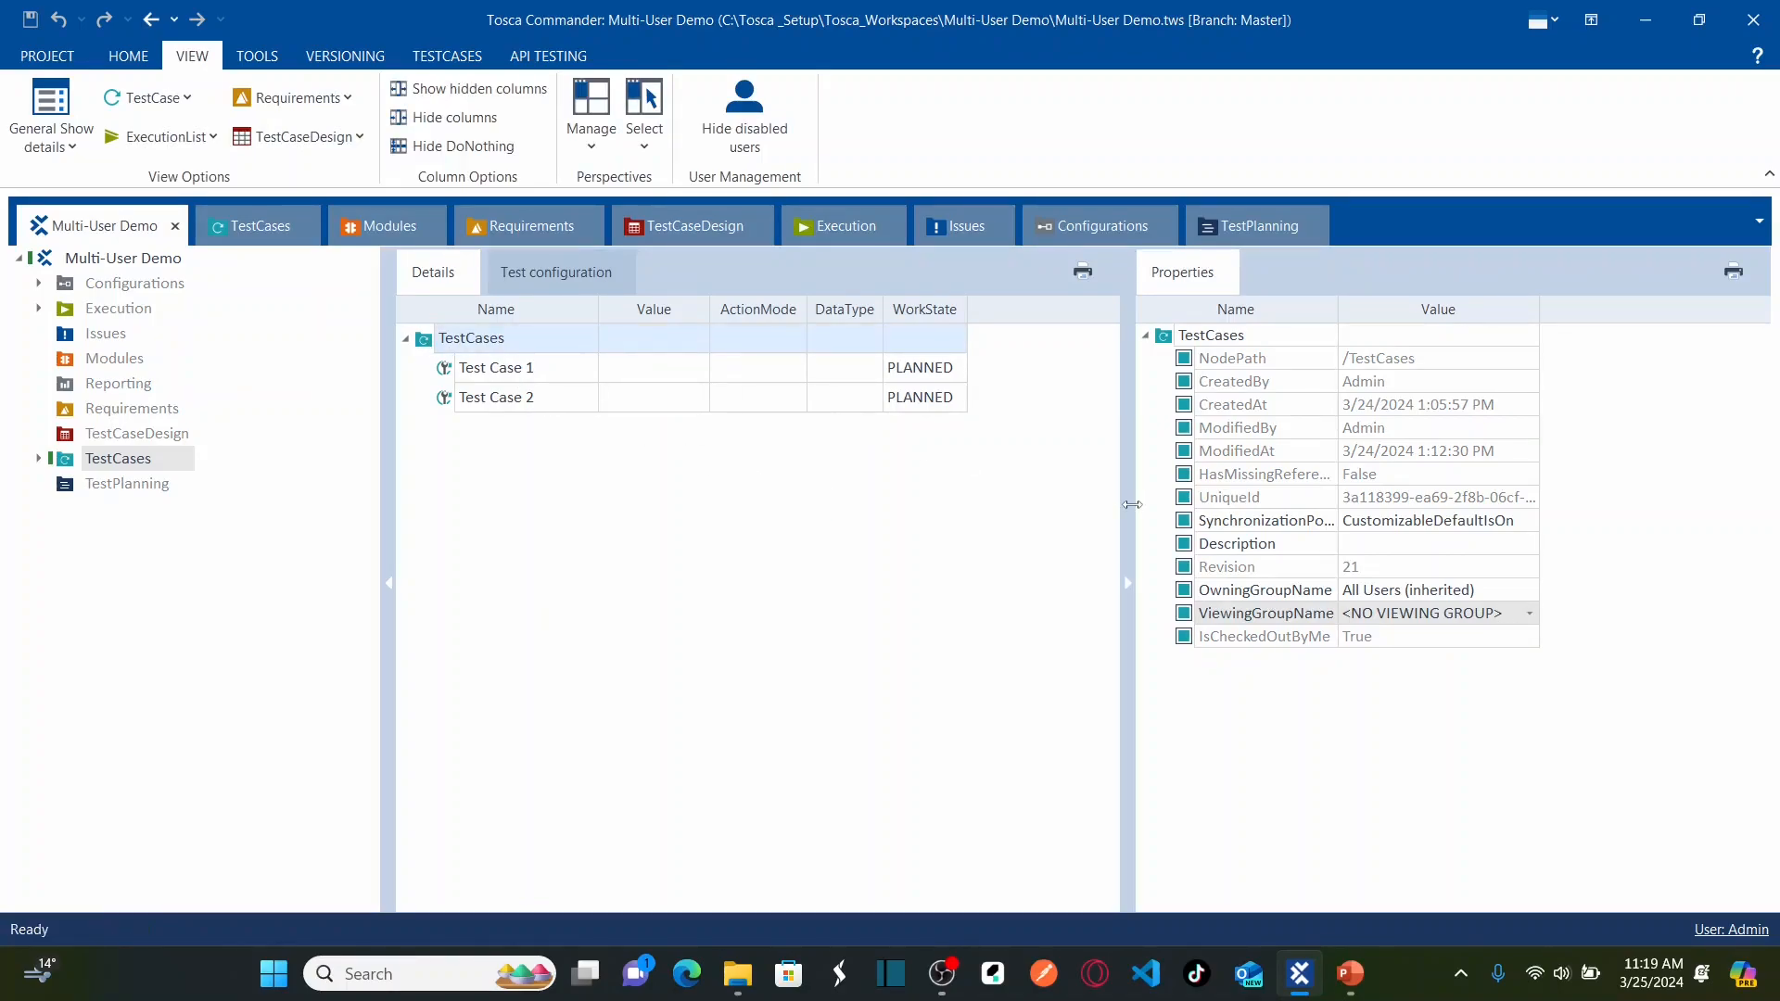
left_click(1531, 614)
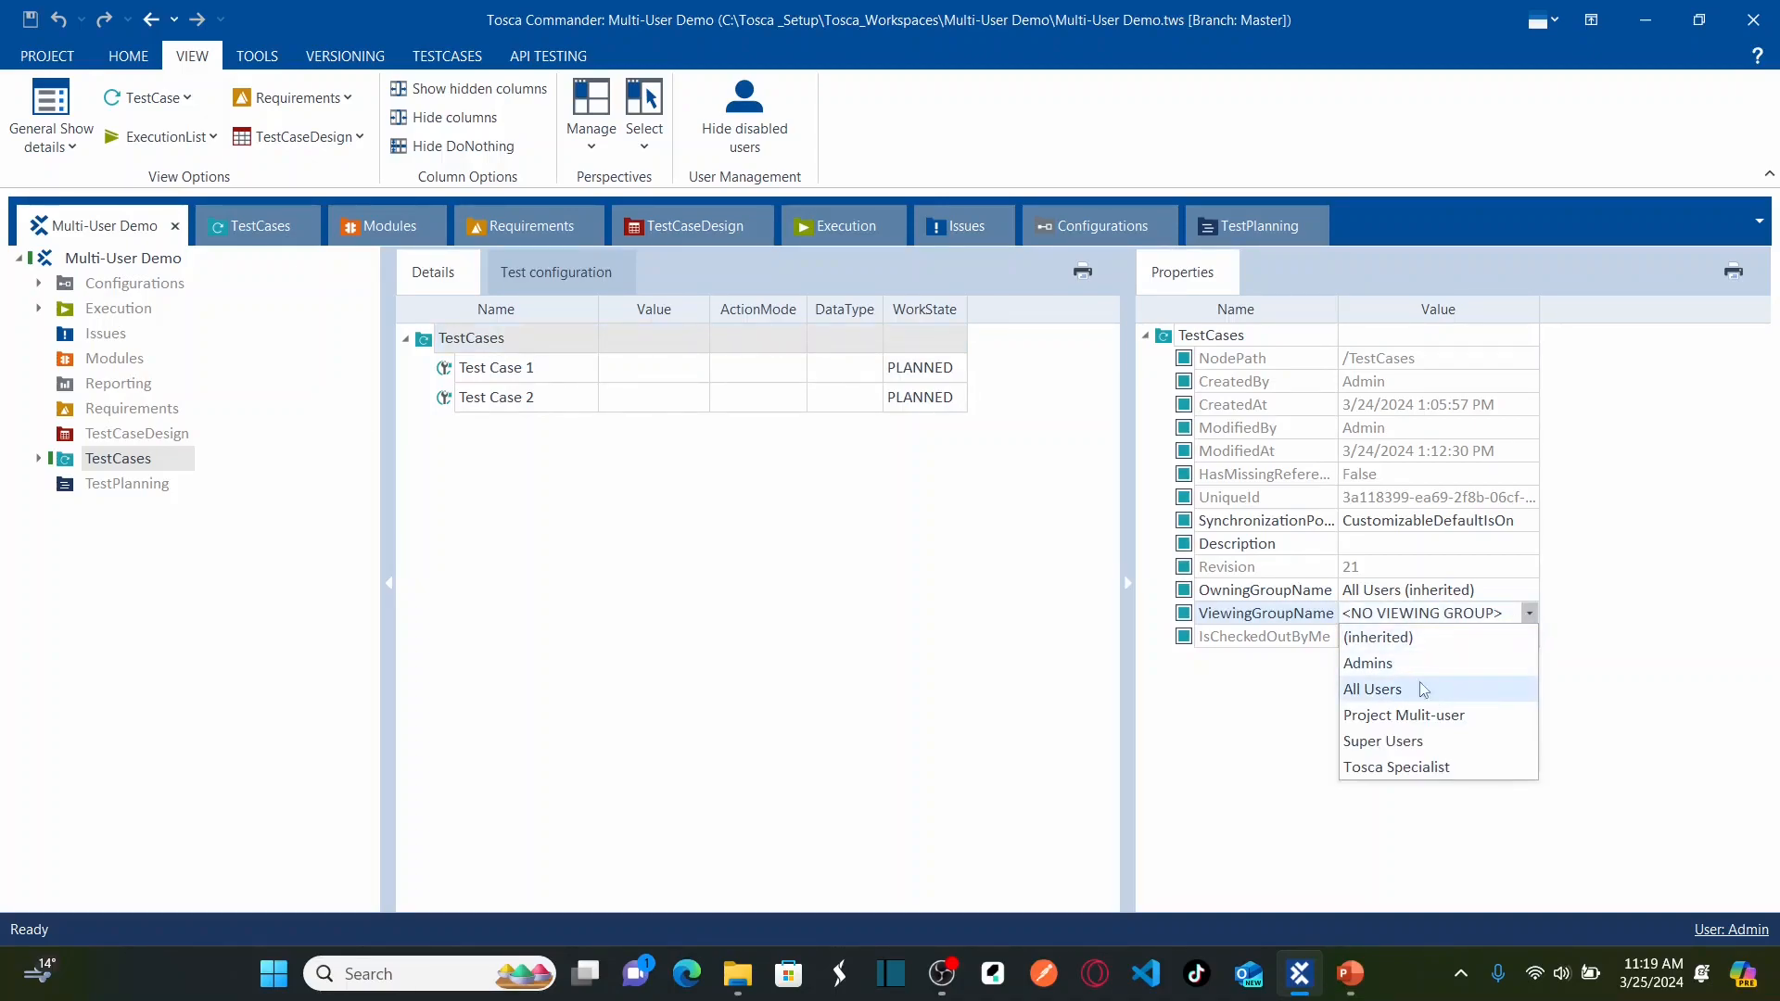
left_click(1397, 691)
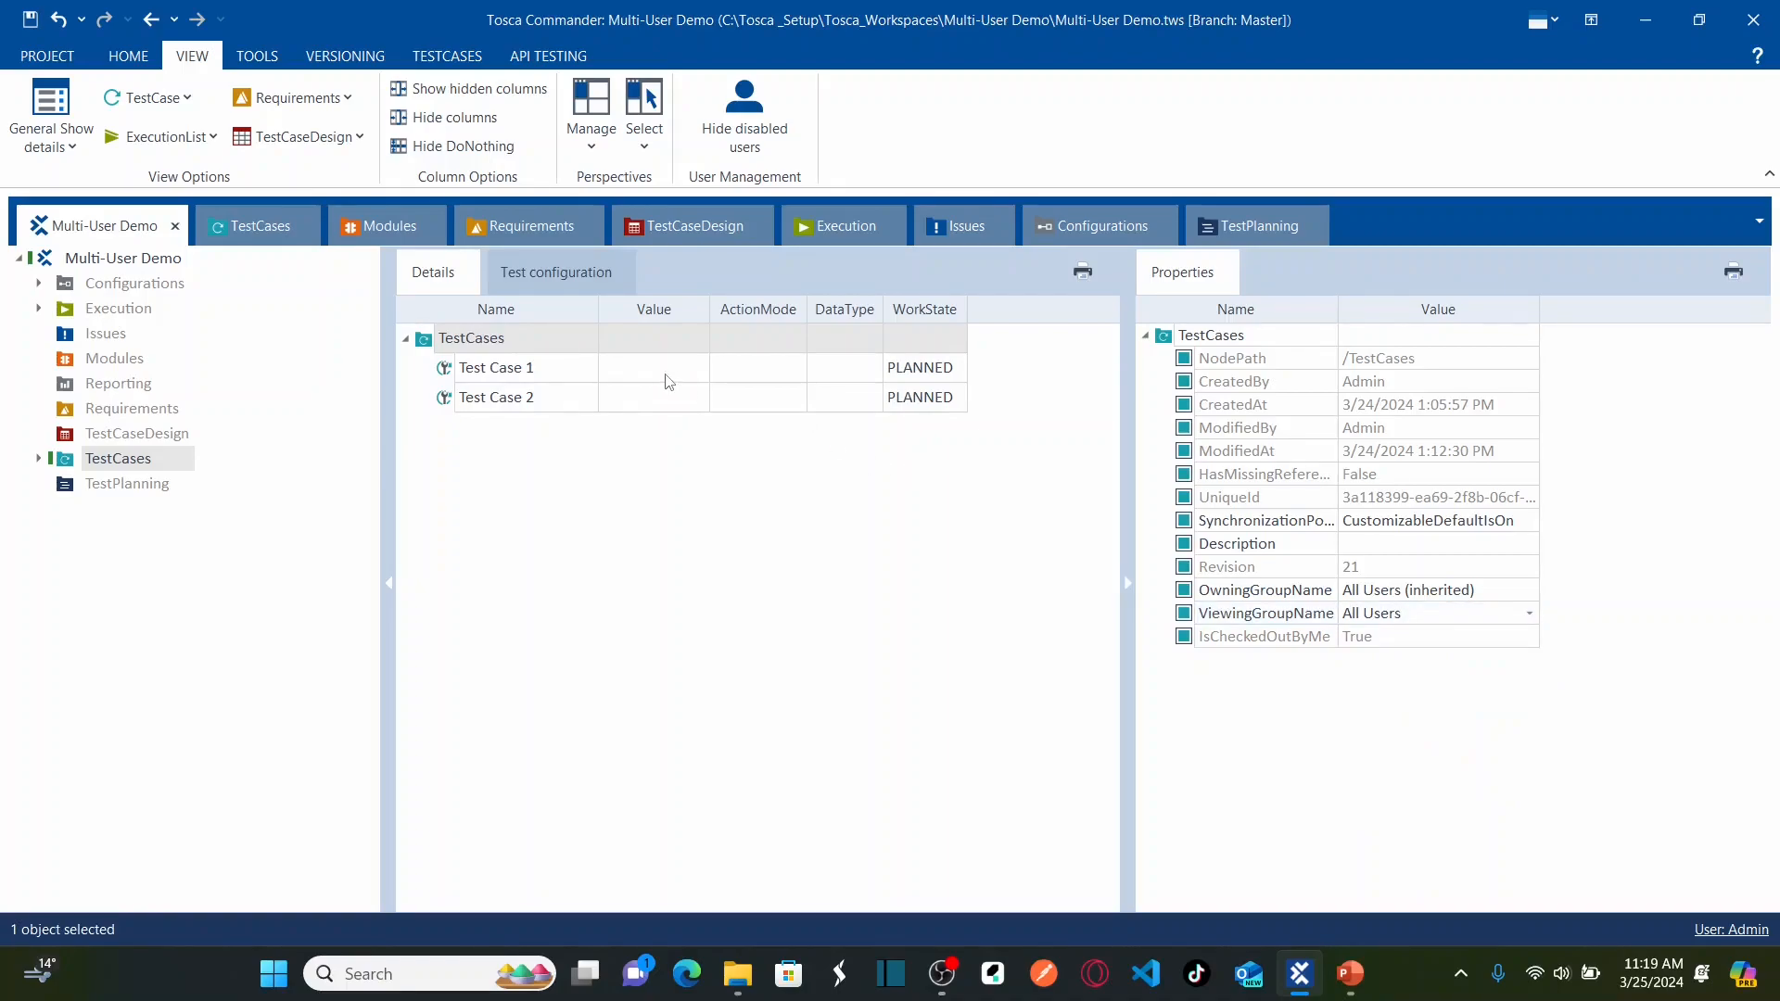
left_click(149, 258)
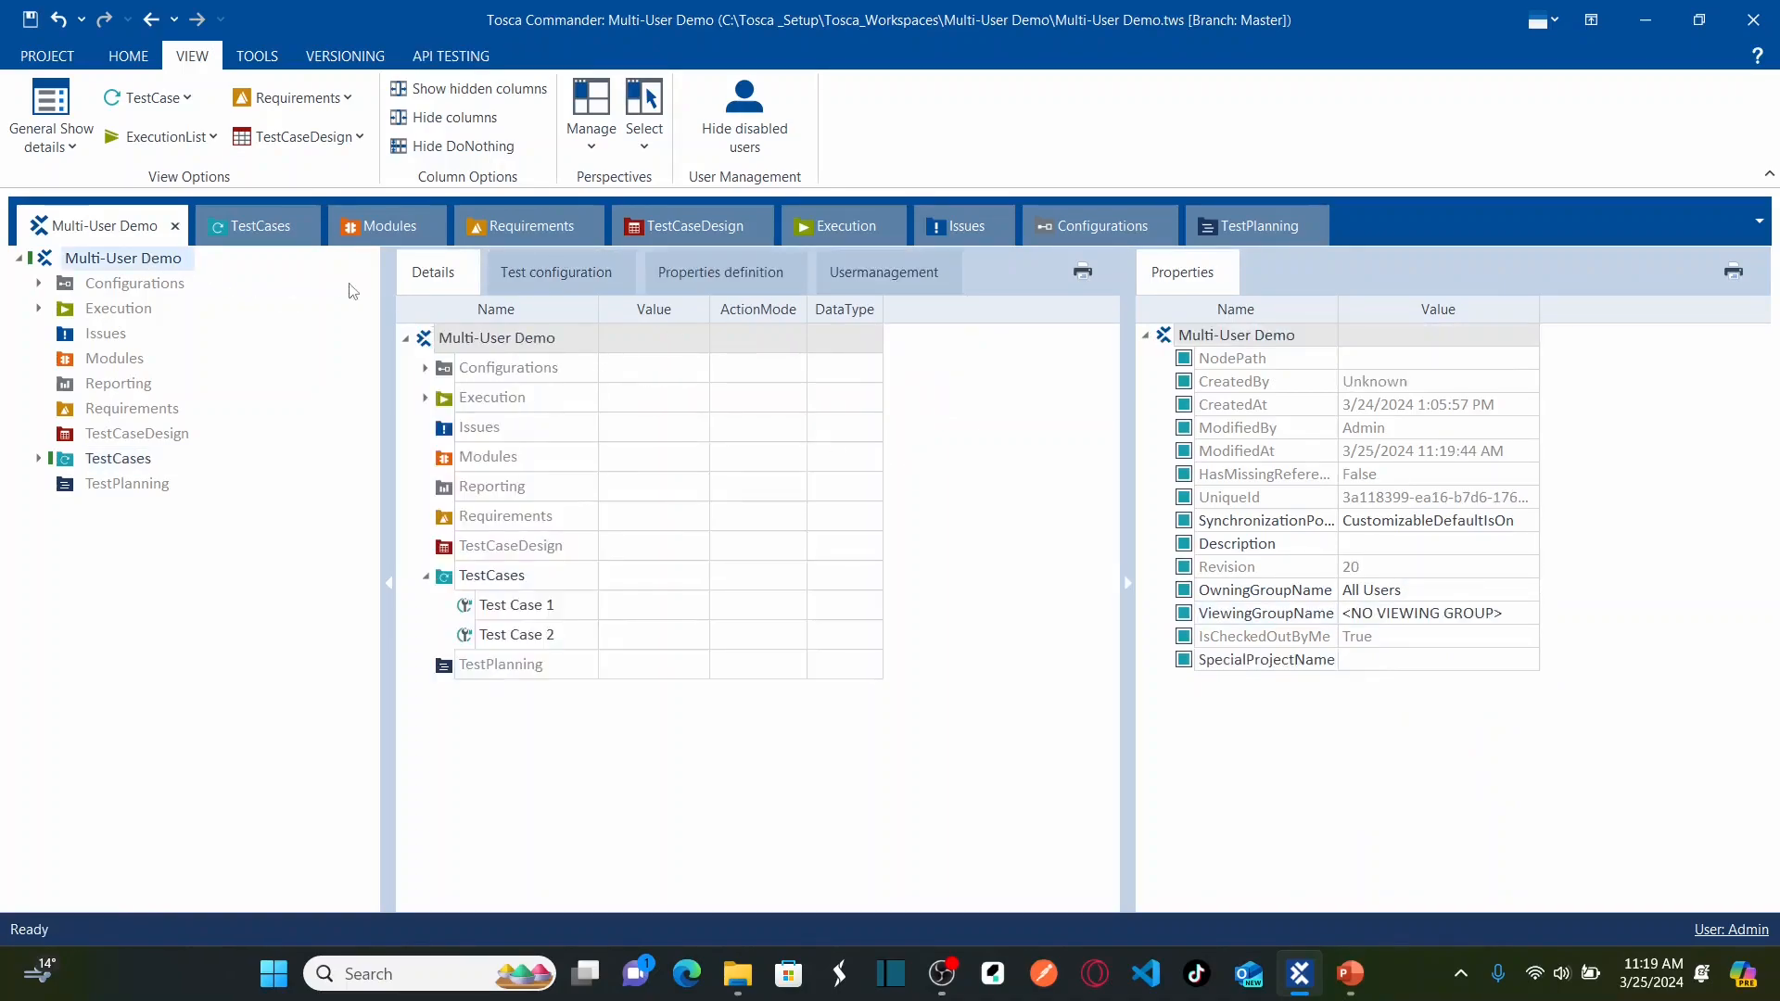
left_click(863, 278)
left_click(426, 382)
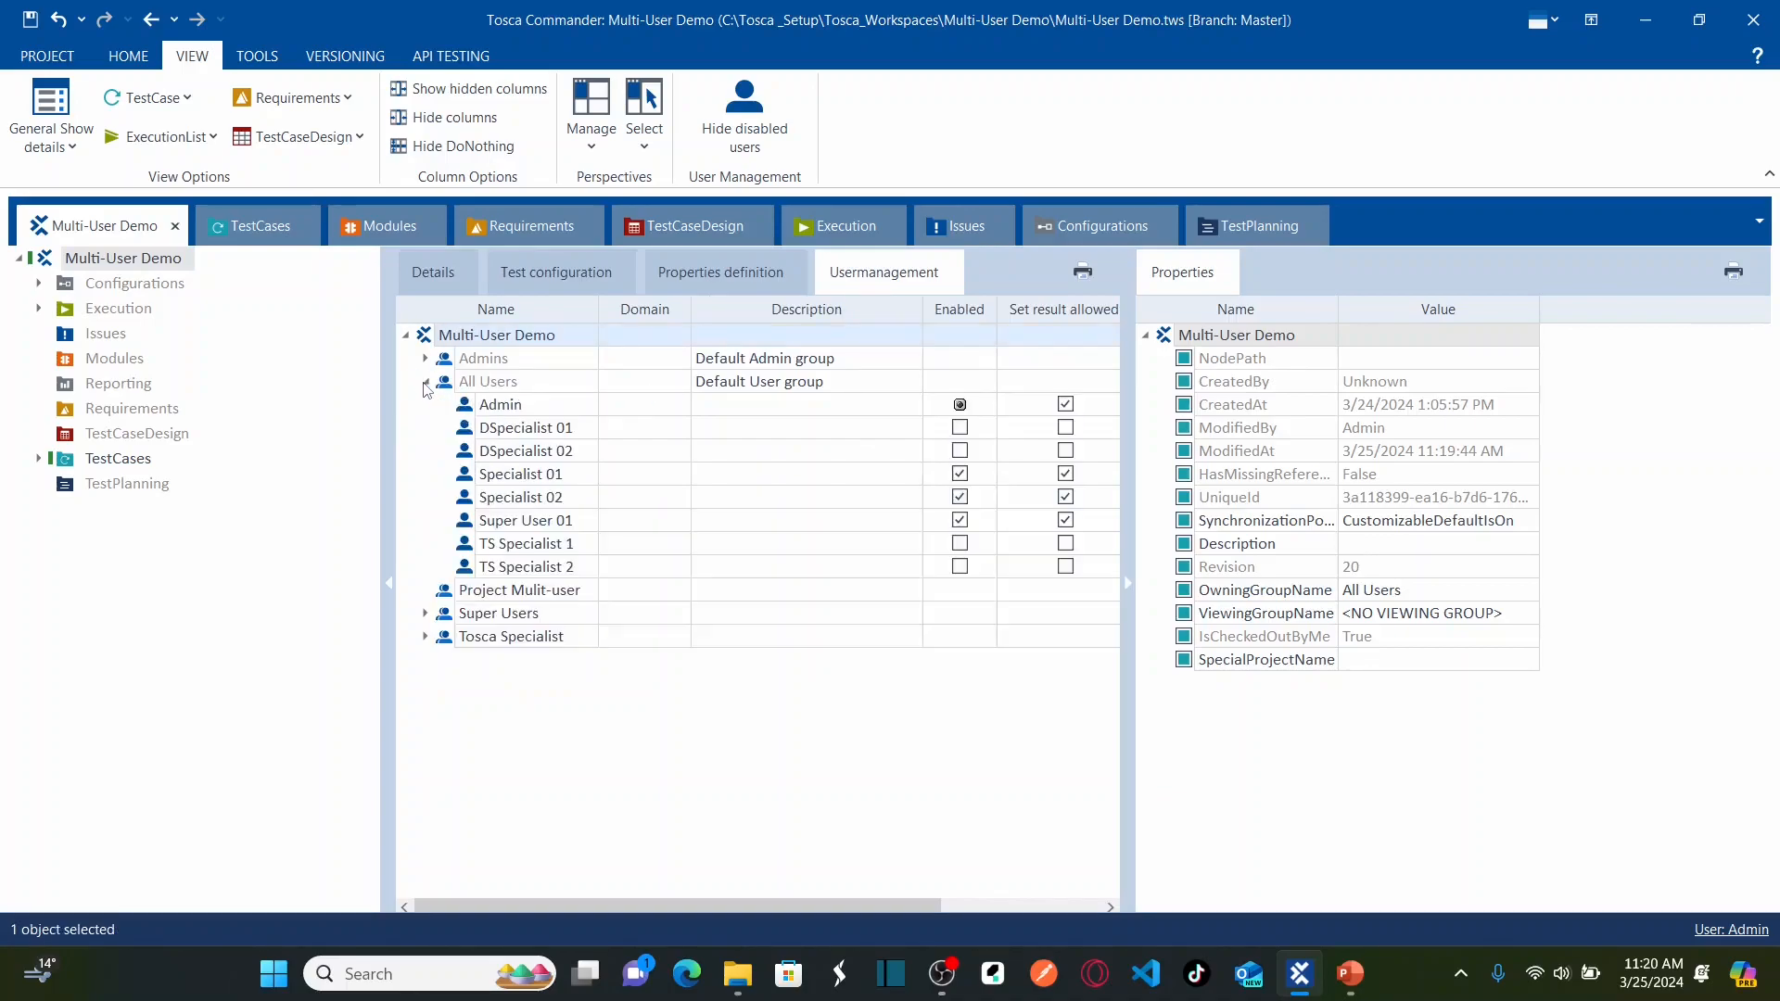
left_click(427, 383)
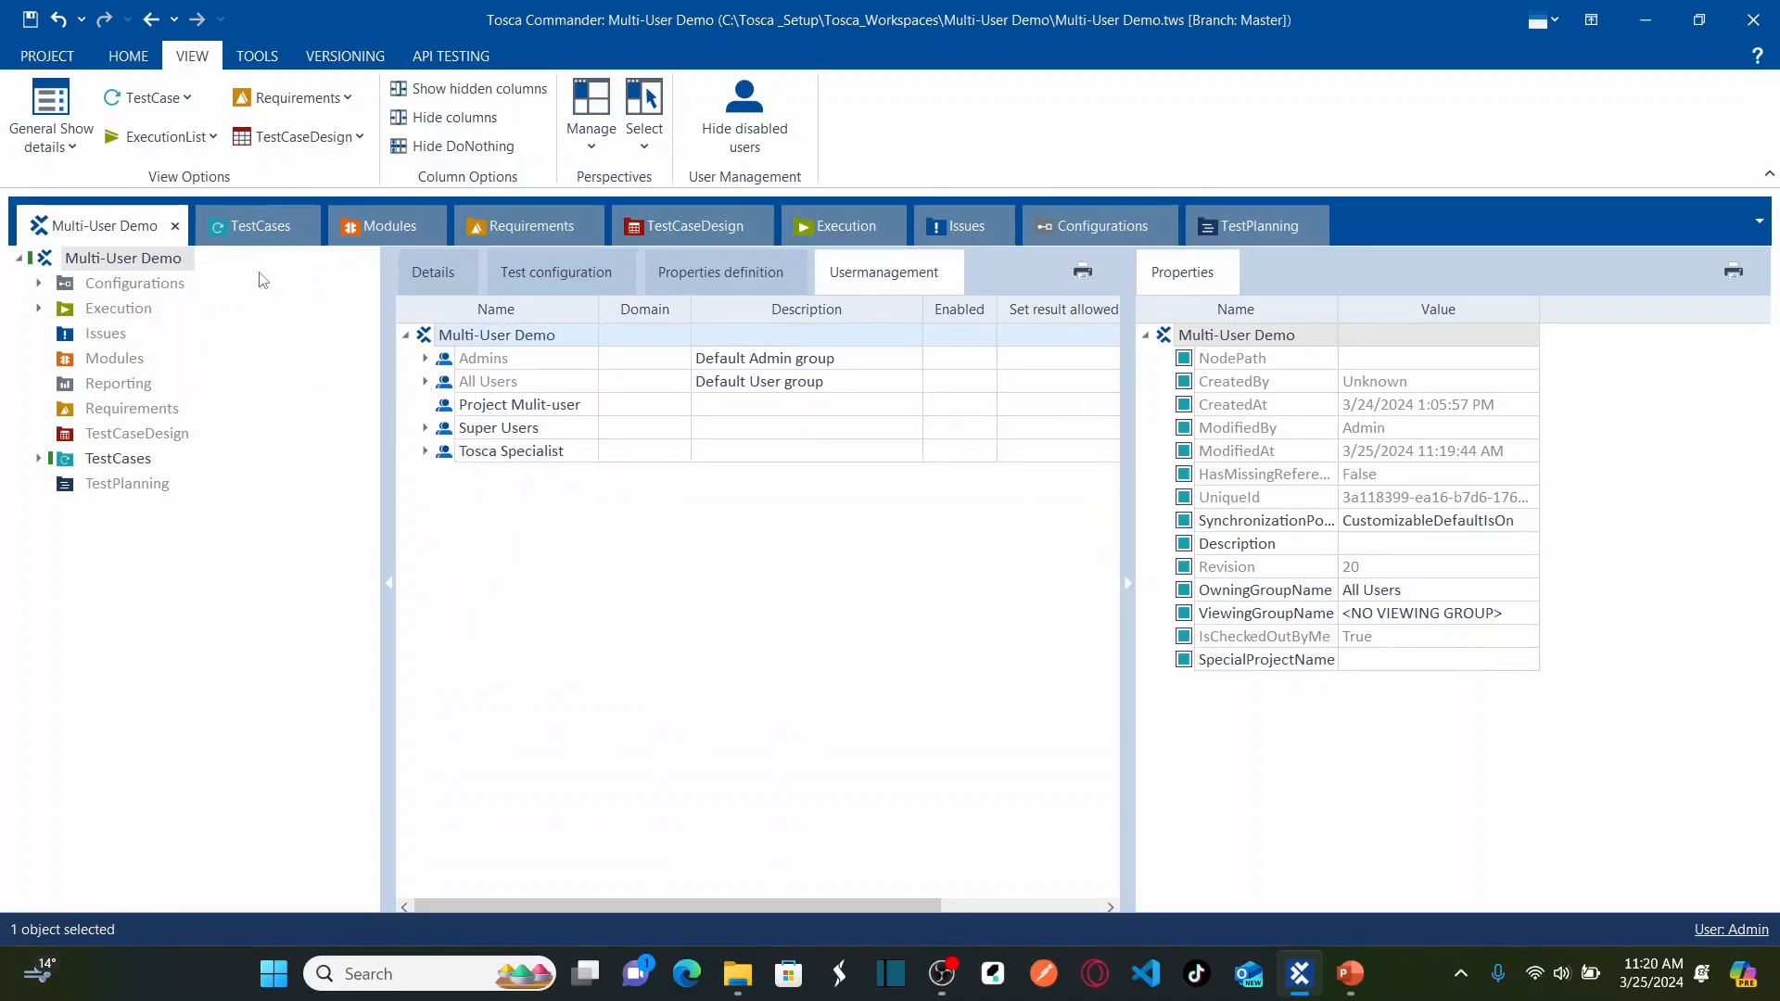
Step: Set the TestCases folder's owning group to Tosca Specialist and review that group's users in user management
left_click(114, 458)
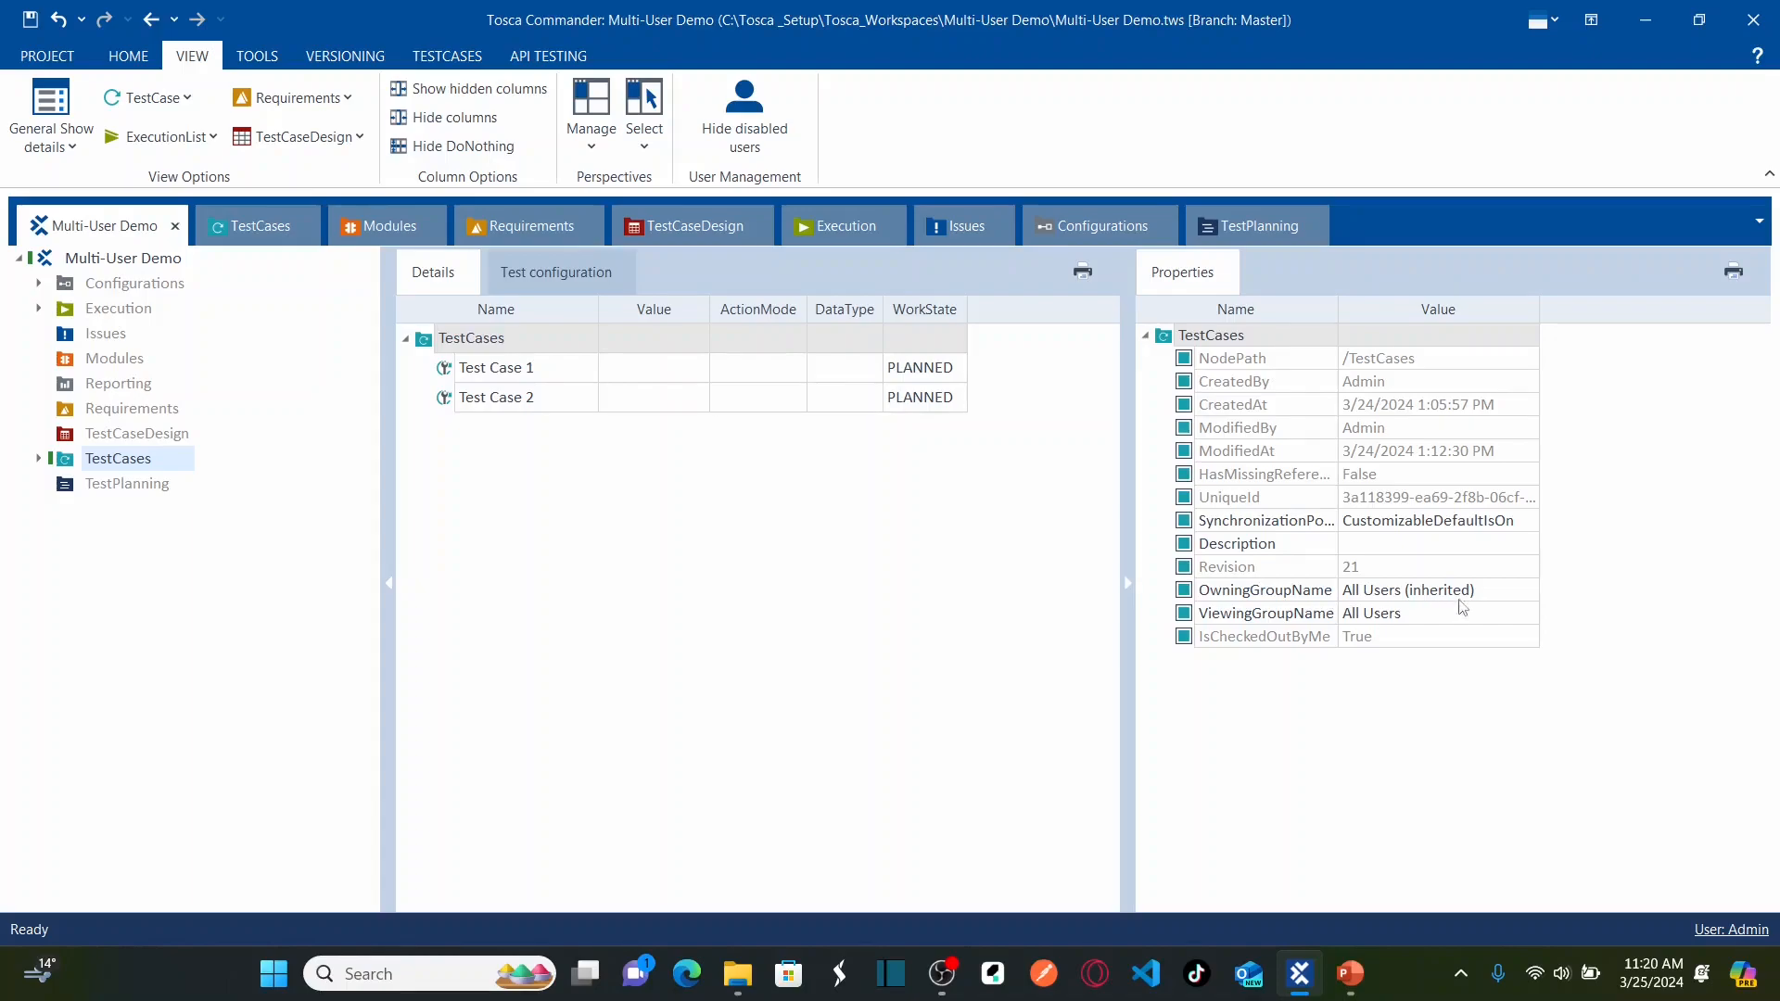
left_click(1529, 597)
left_click(1529, 592)
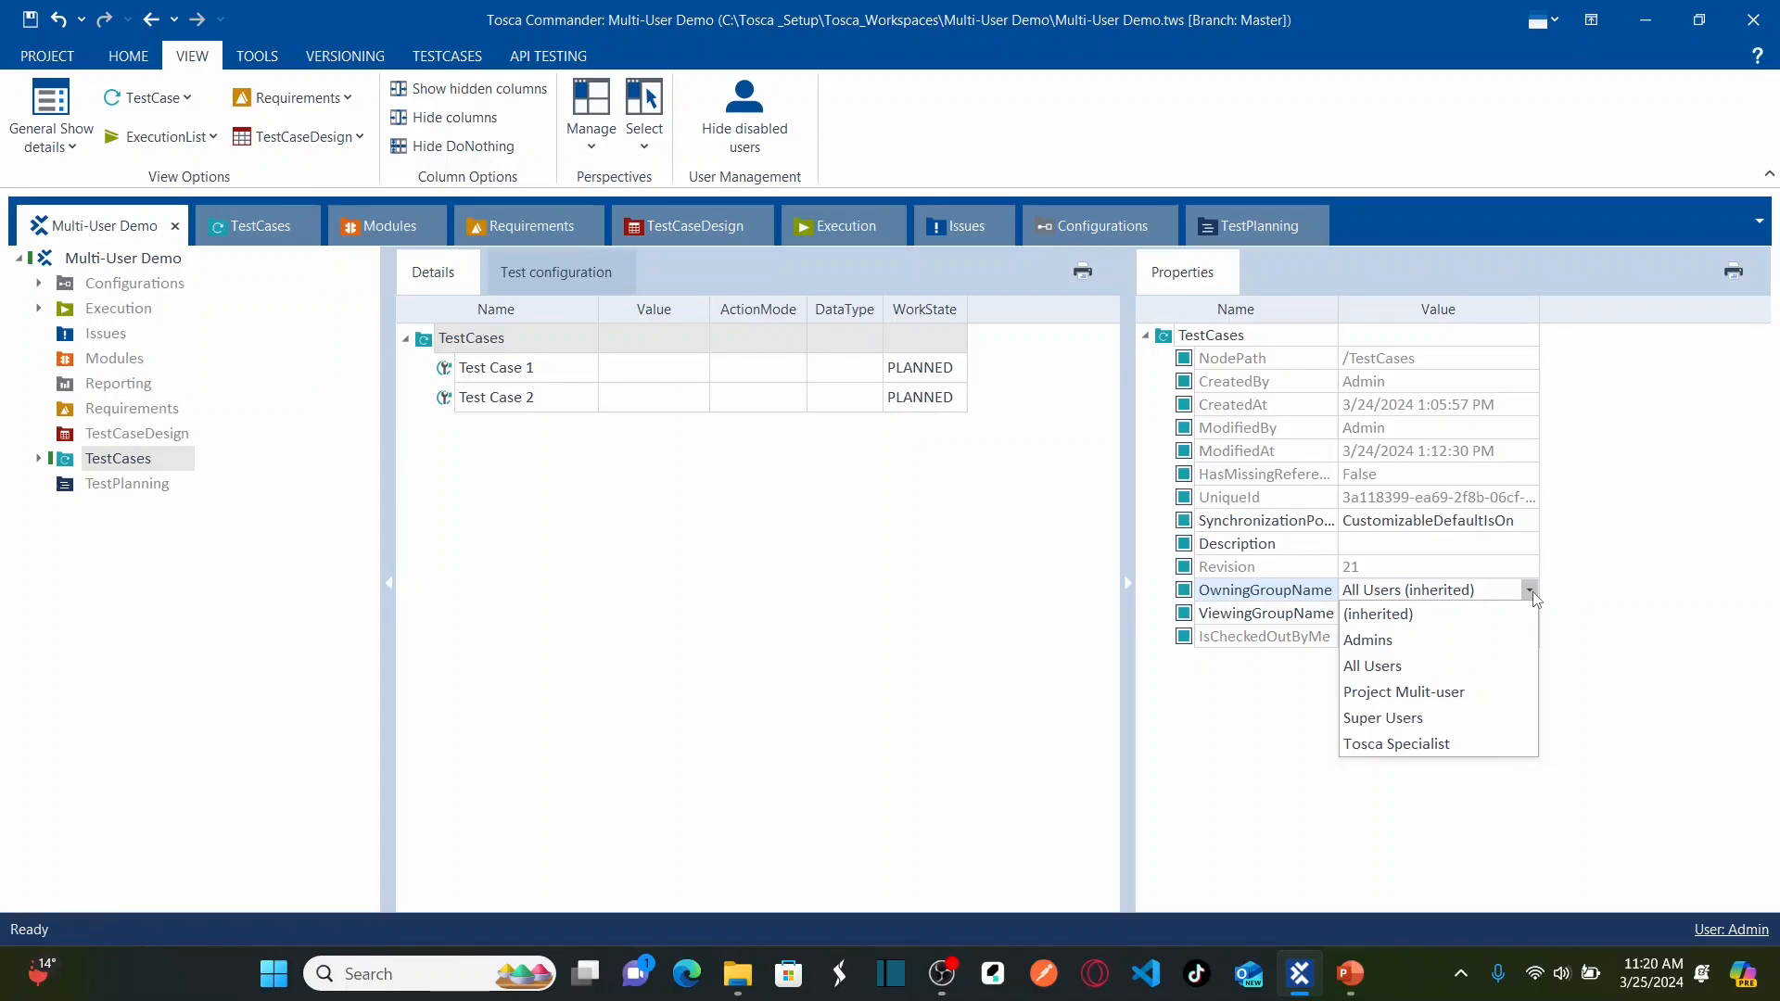
left_click(1443, 745)
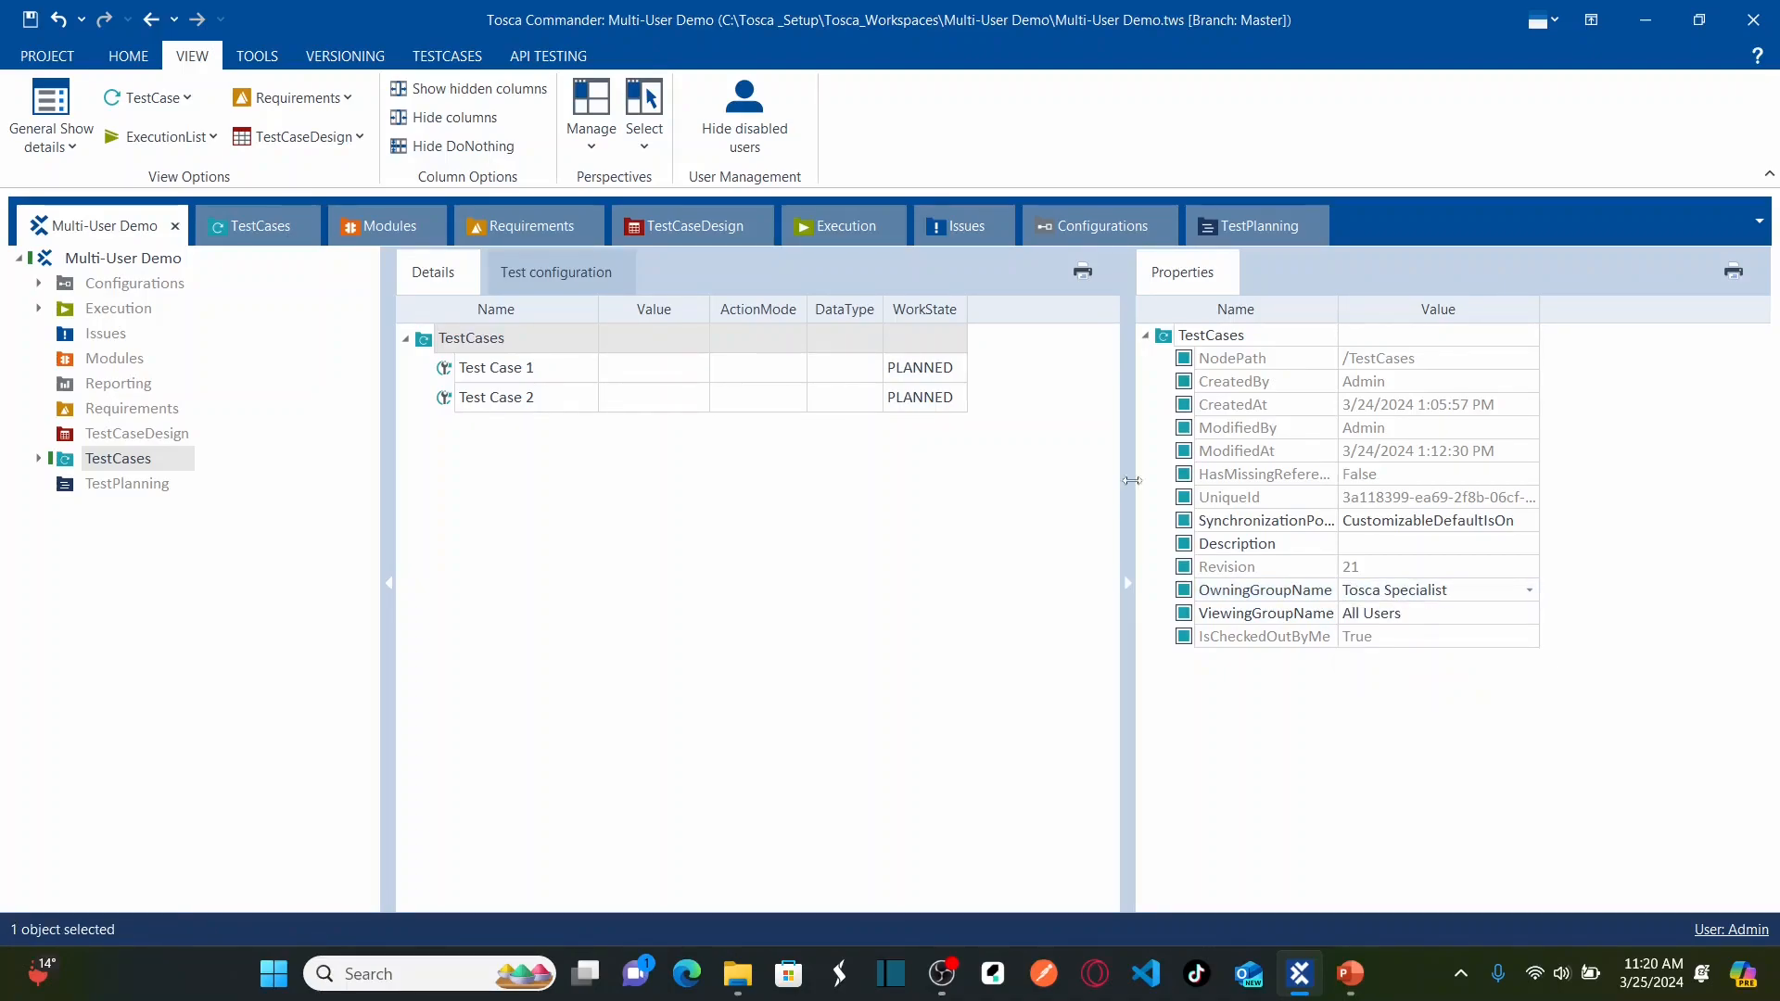
left_click(139, 263)
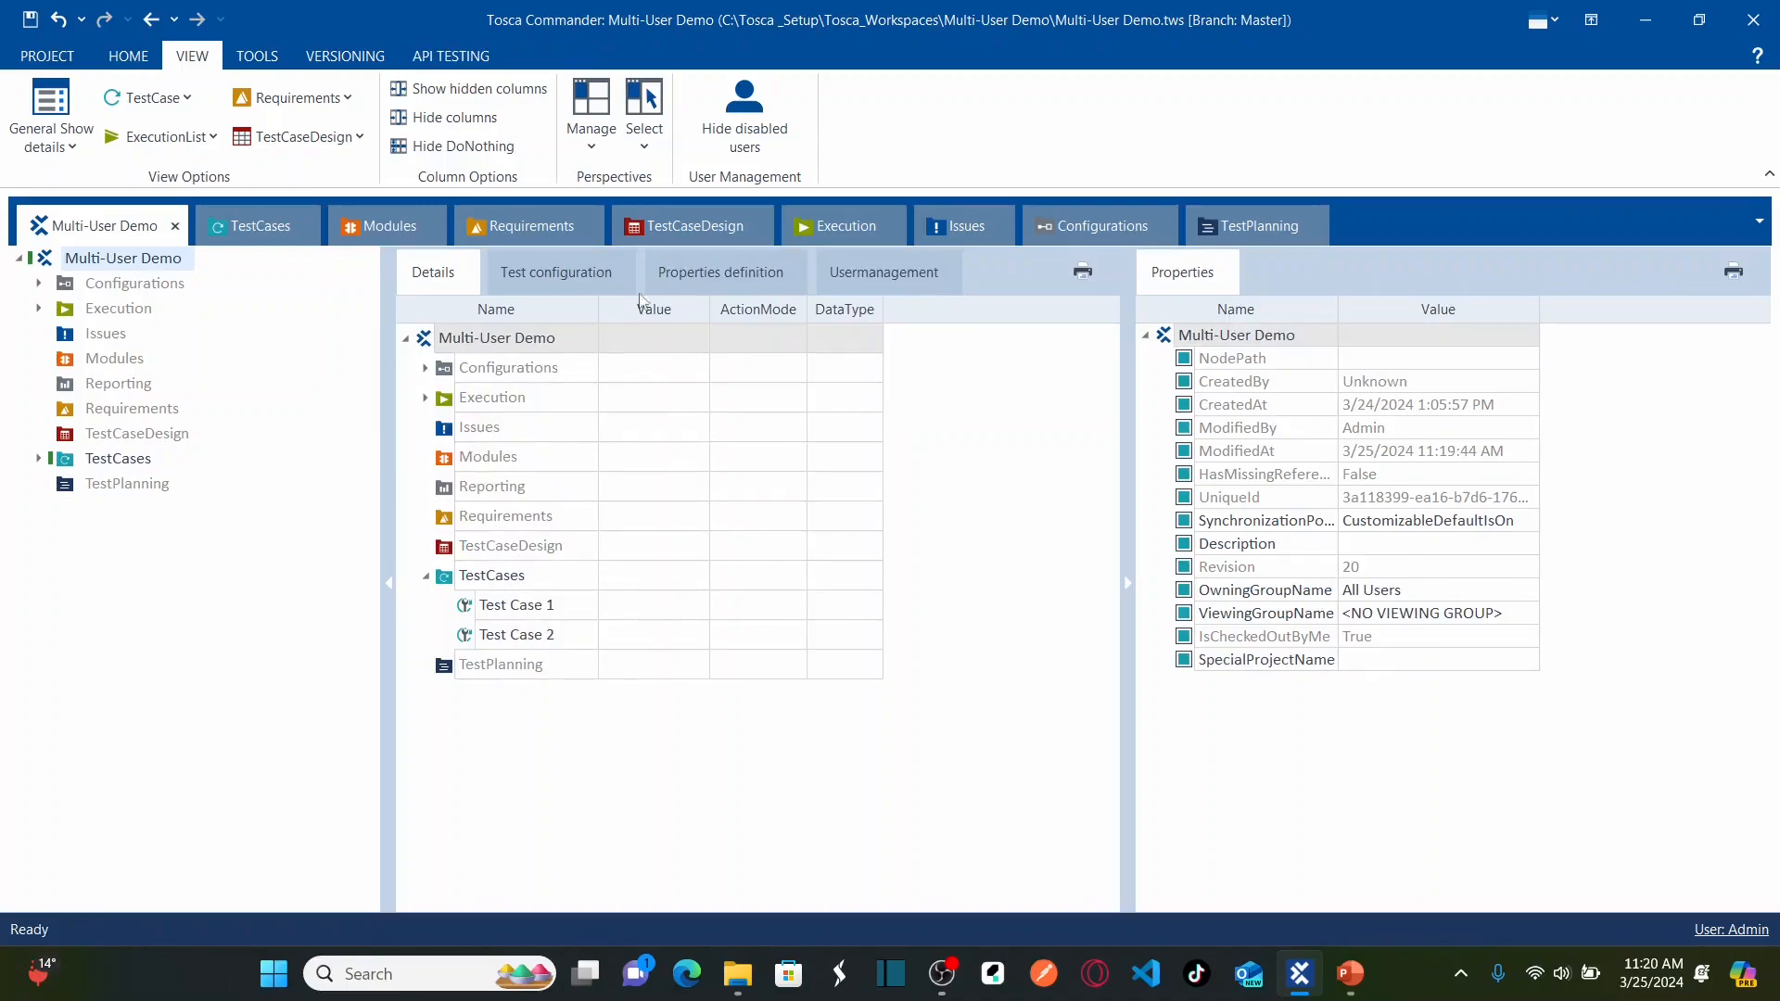
left_click(862, 276)
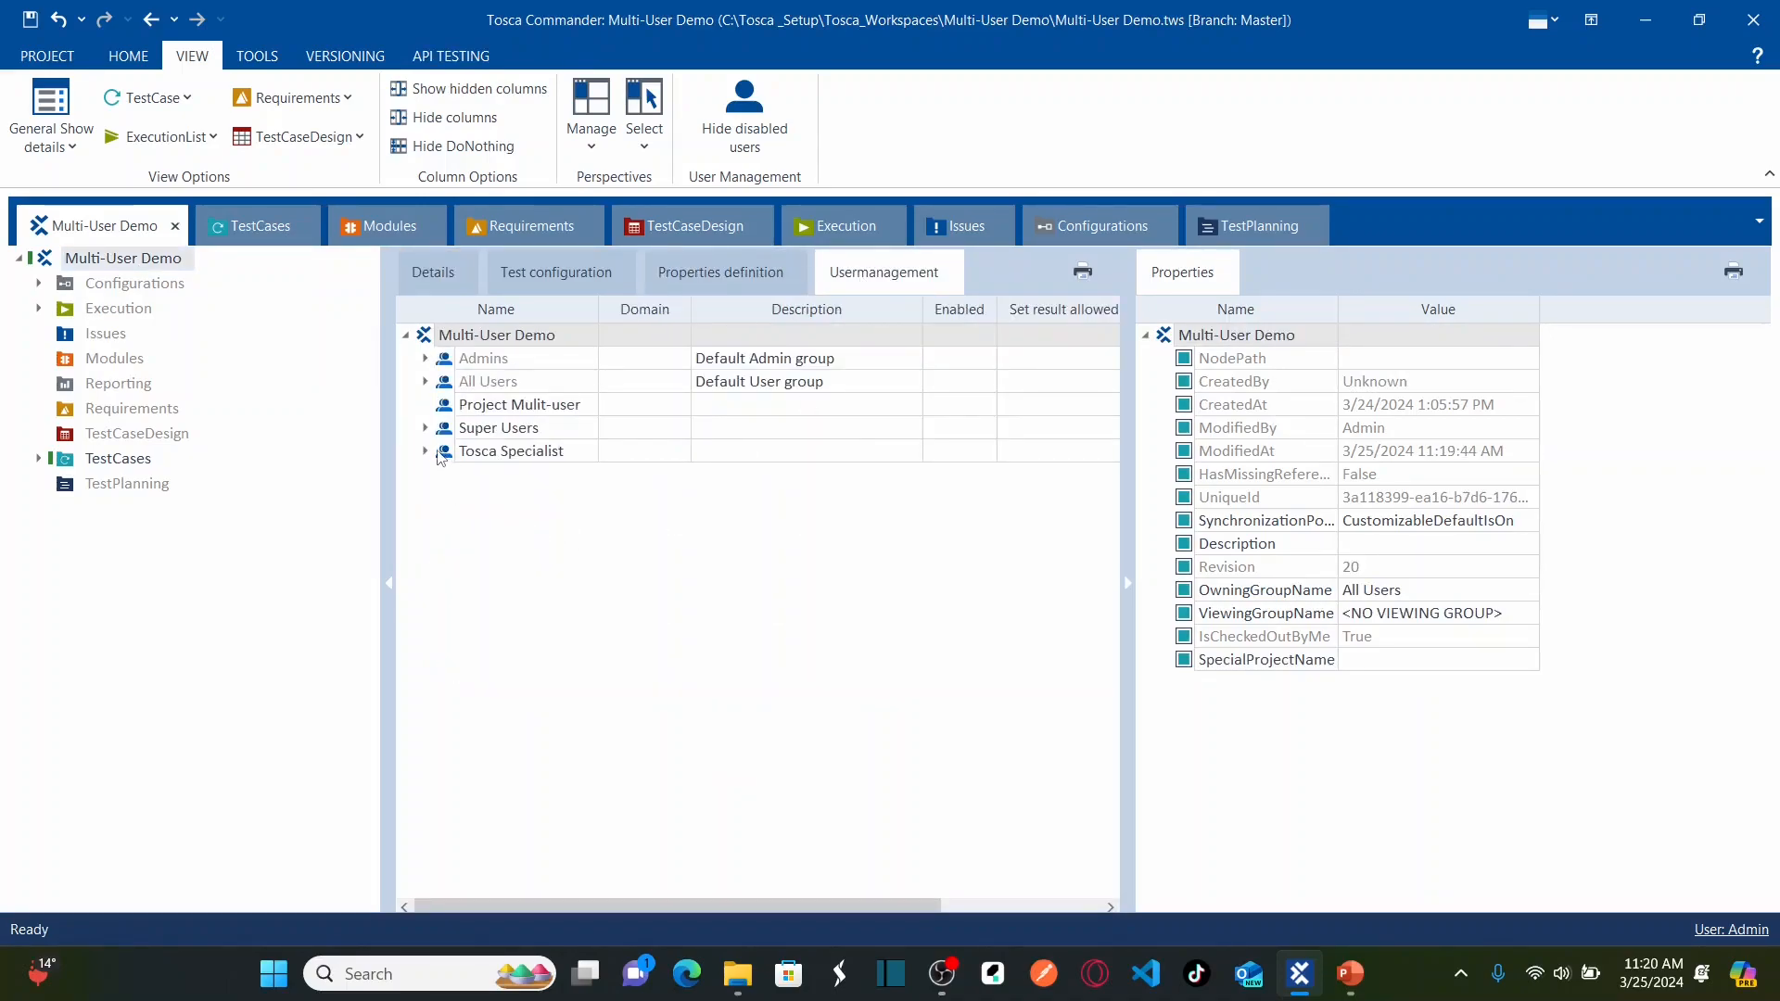
left_click(426, 452)
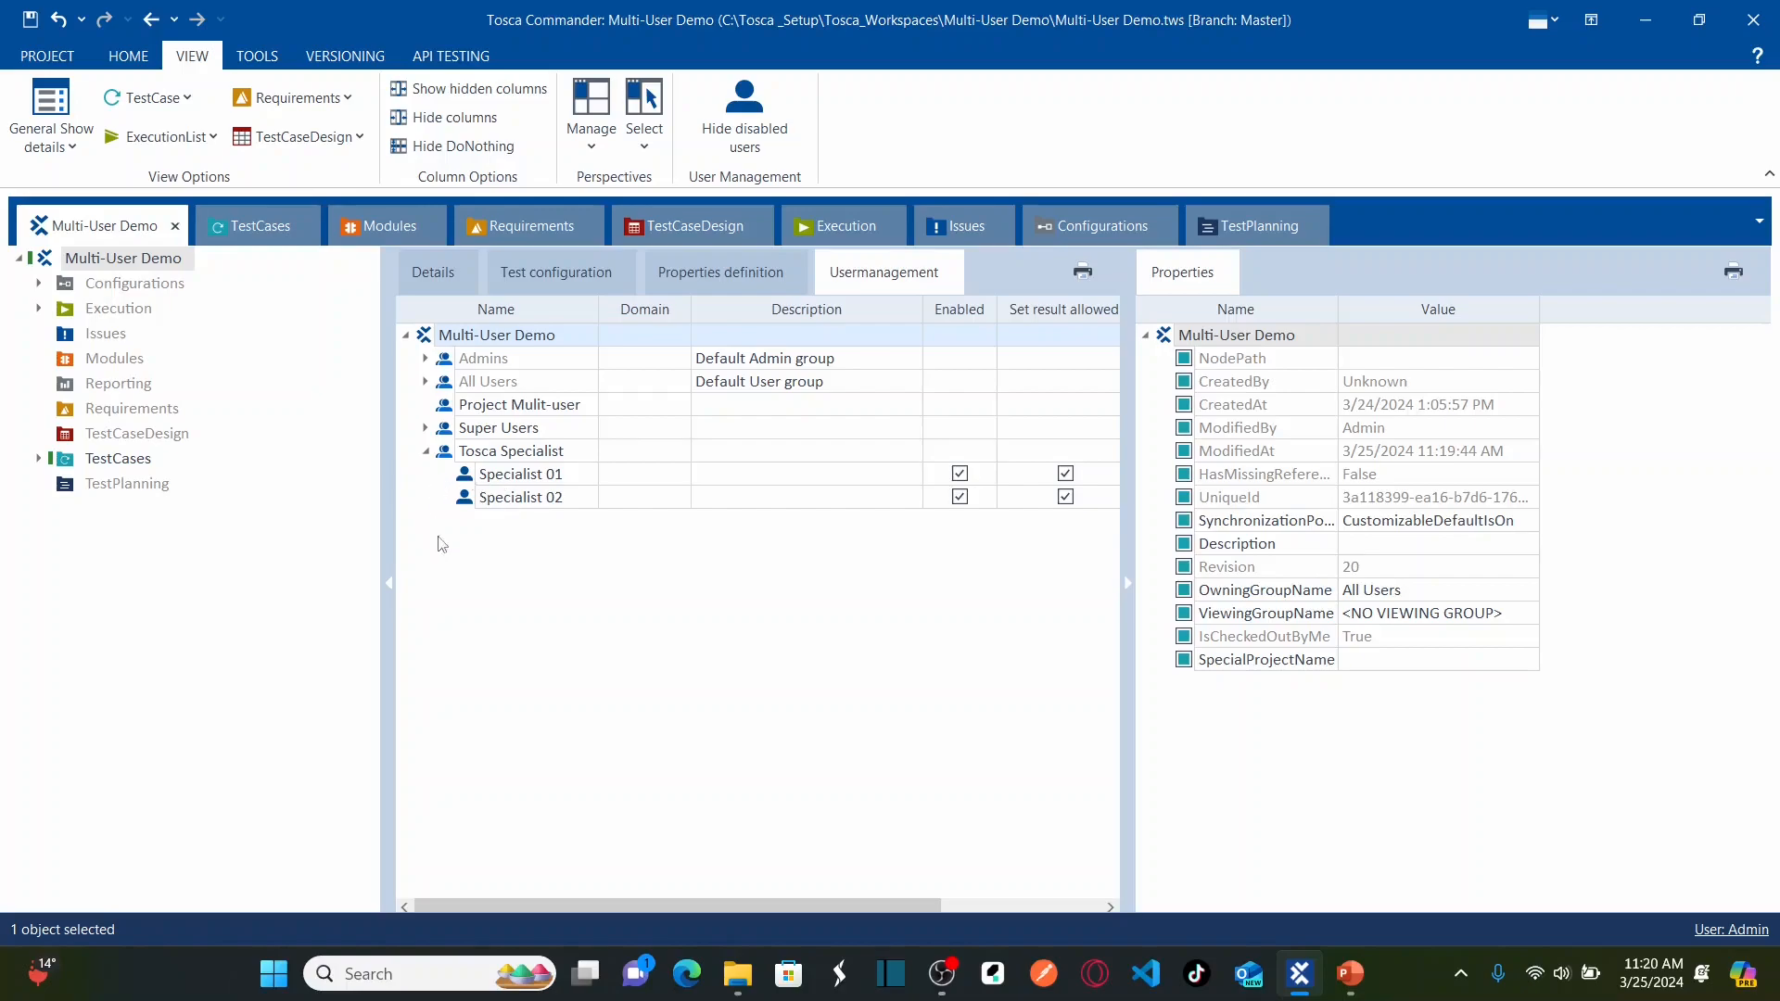
Step: Review the test cases and compare the owning and viewing groups of the TestCases and Execution folders
left_click(263, 231)
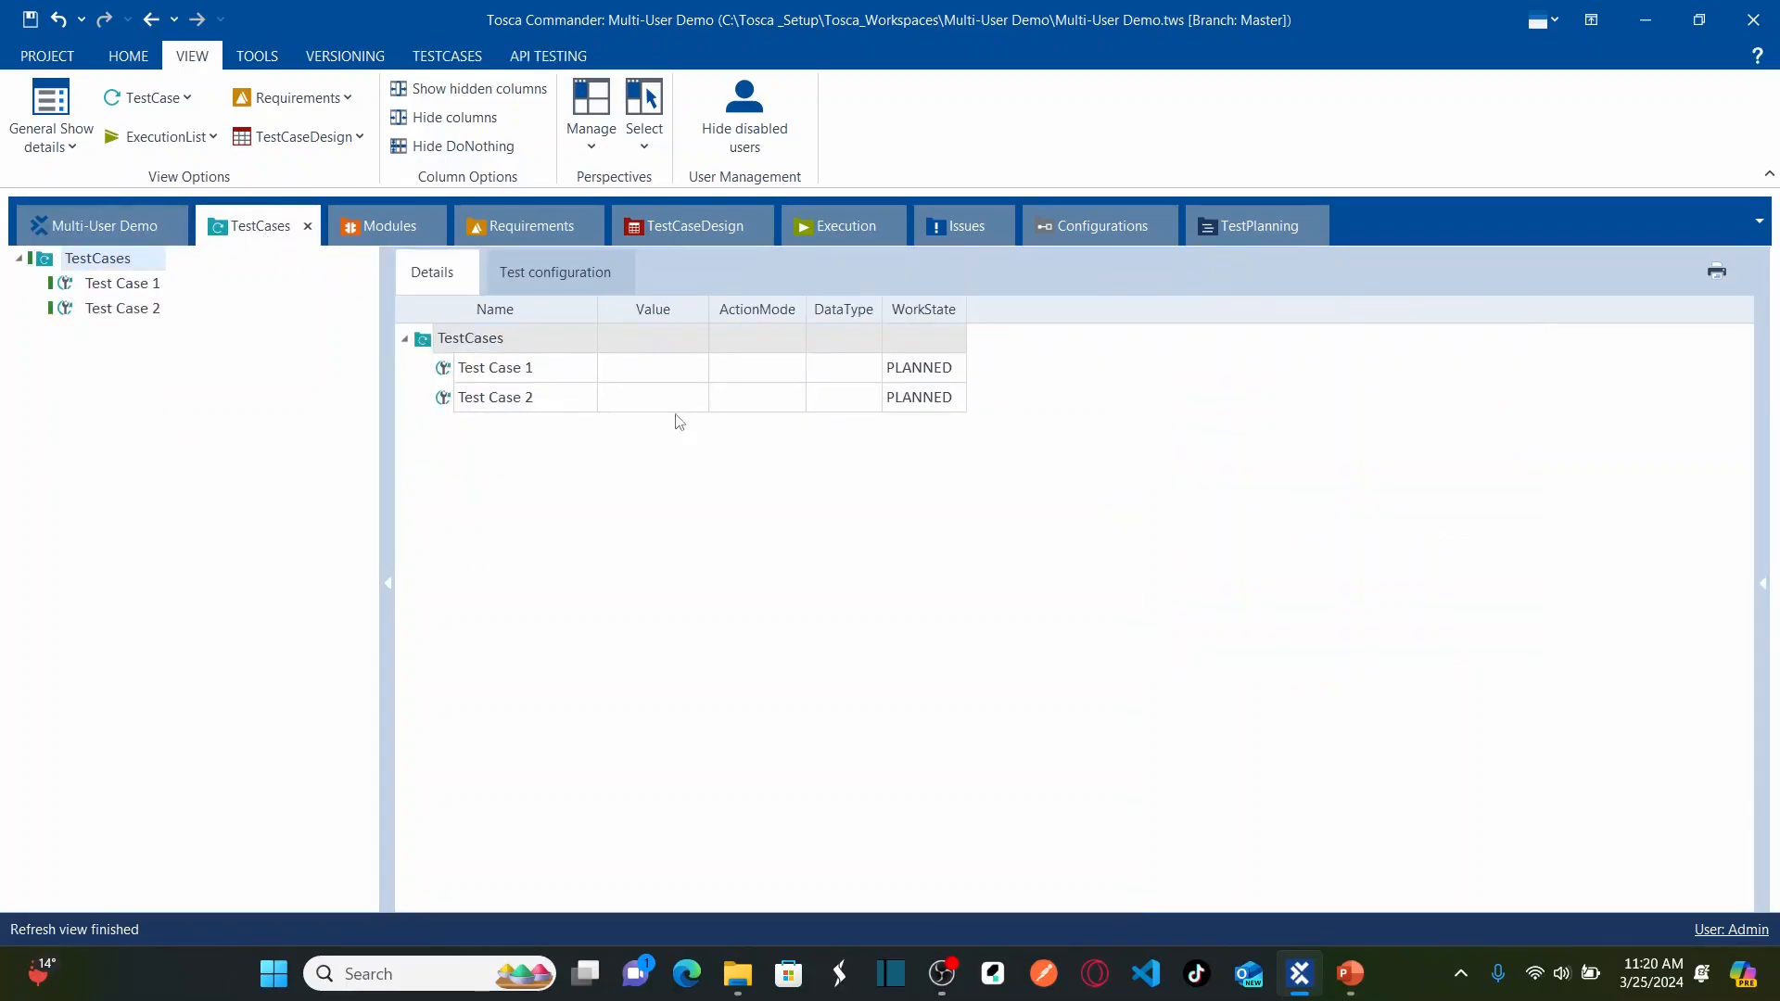
left_click(103, 225)
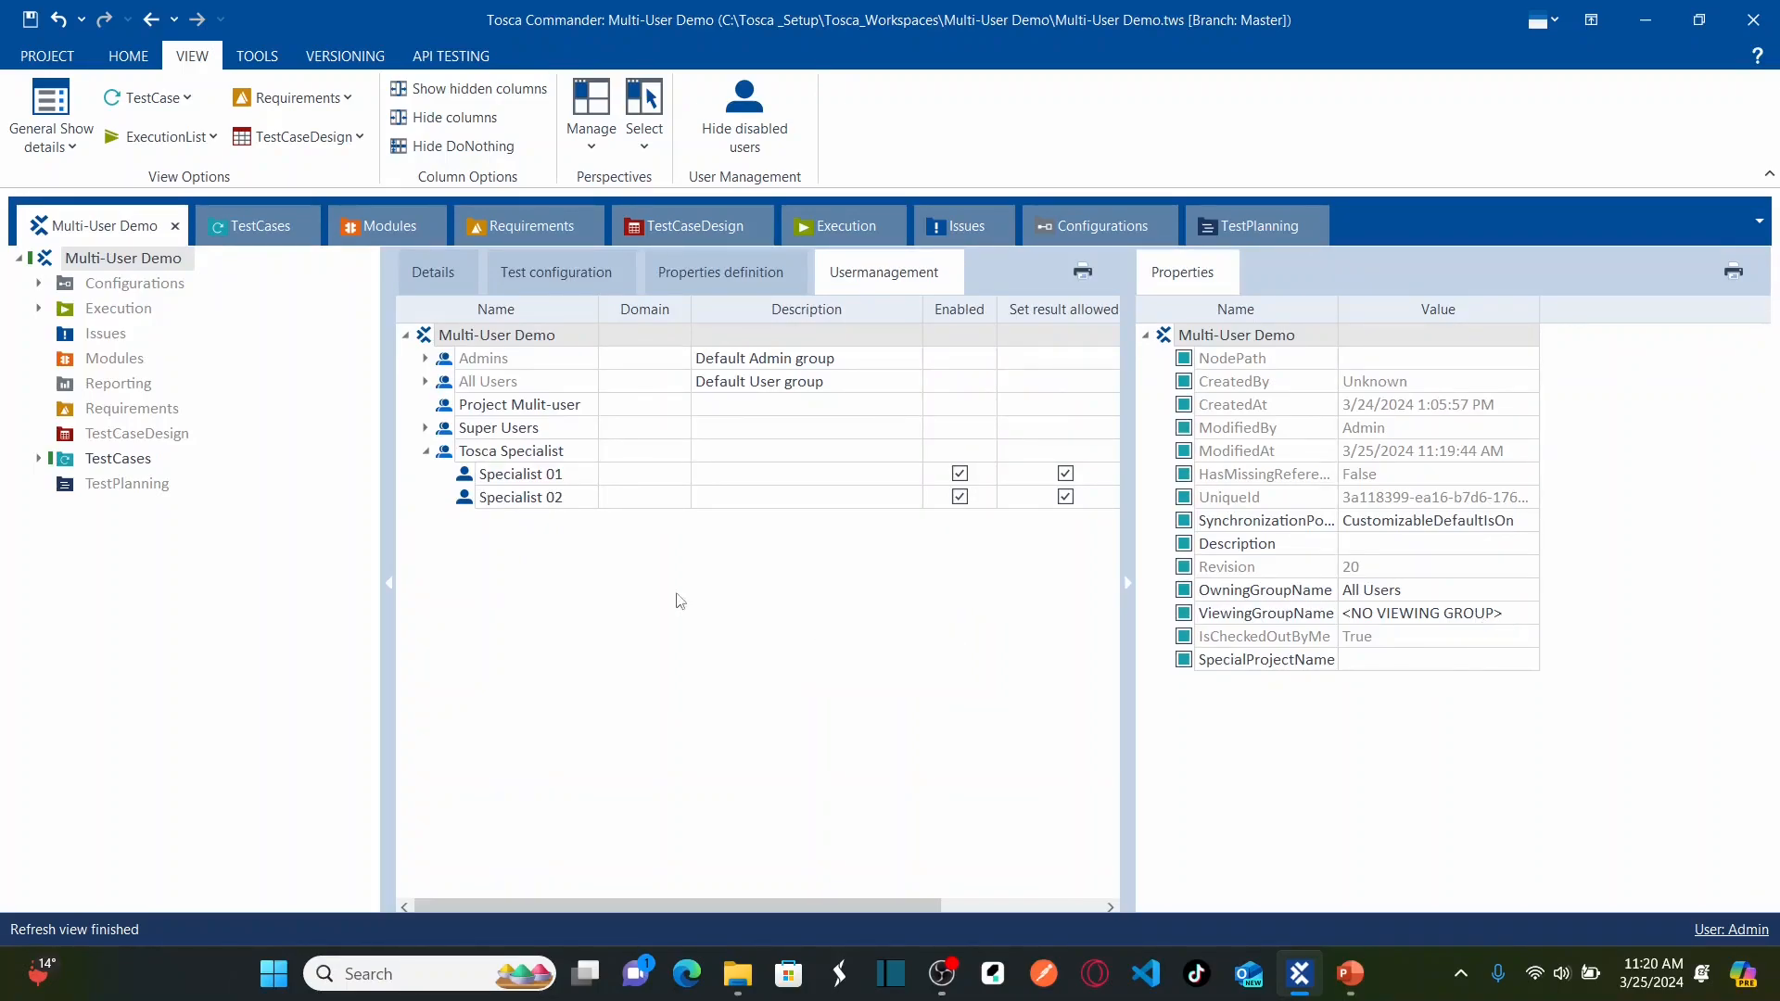
left_click(149, 461)
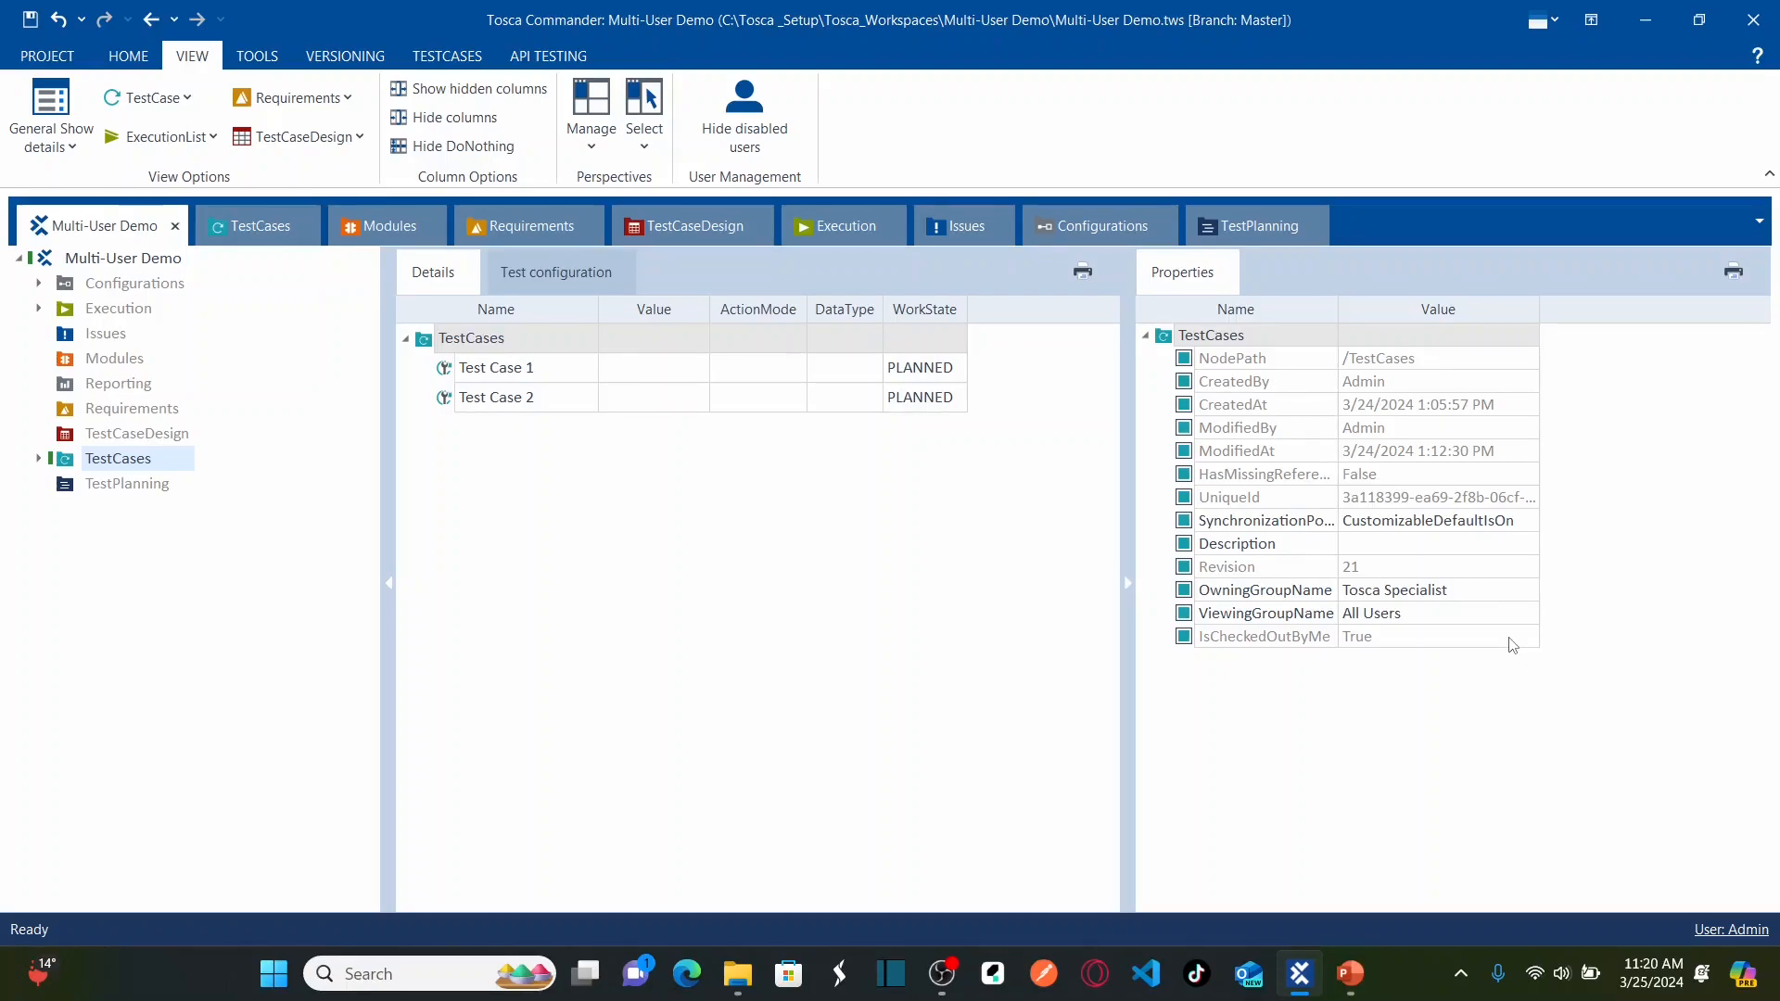
left_click(110, 314)
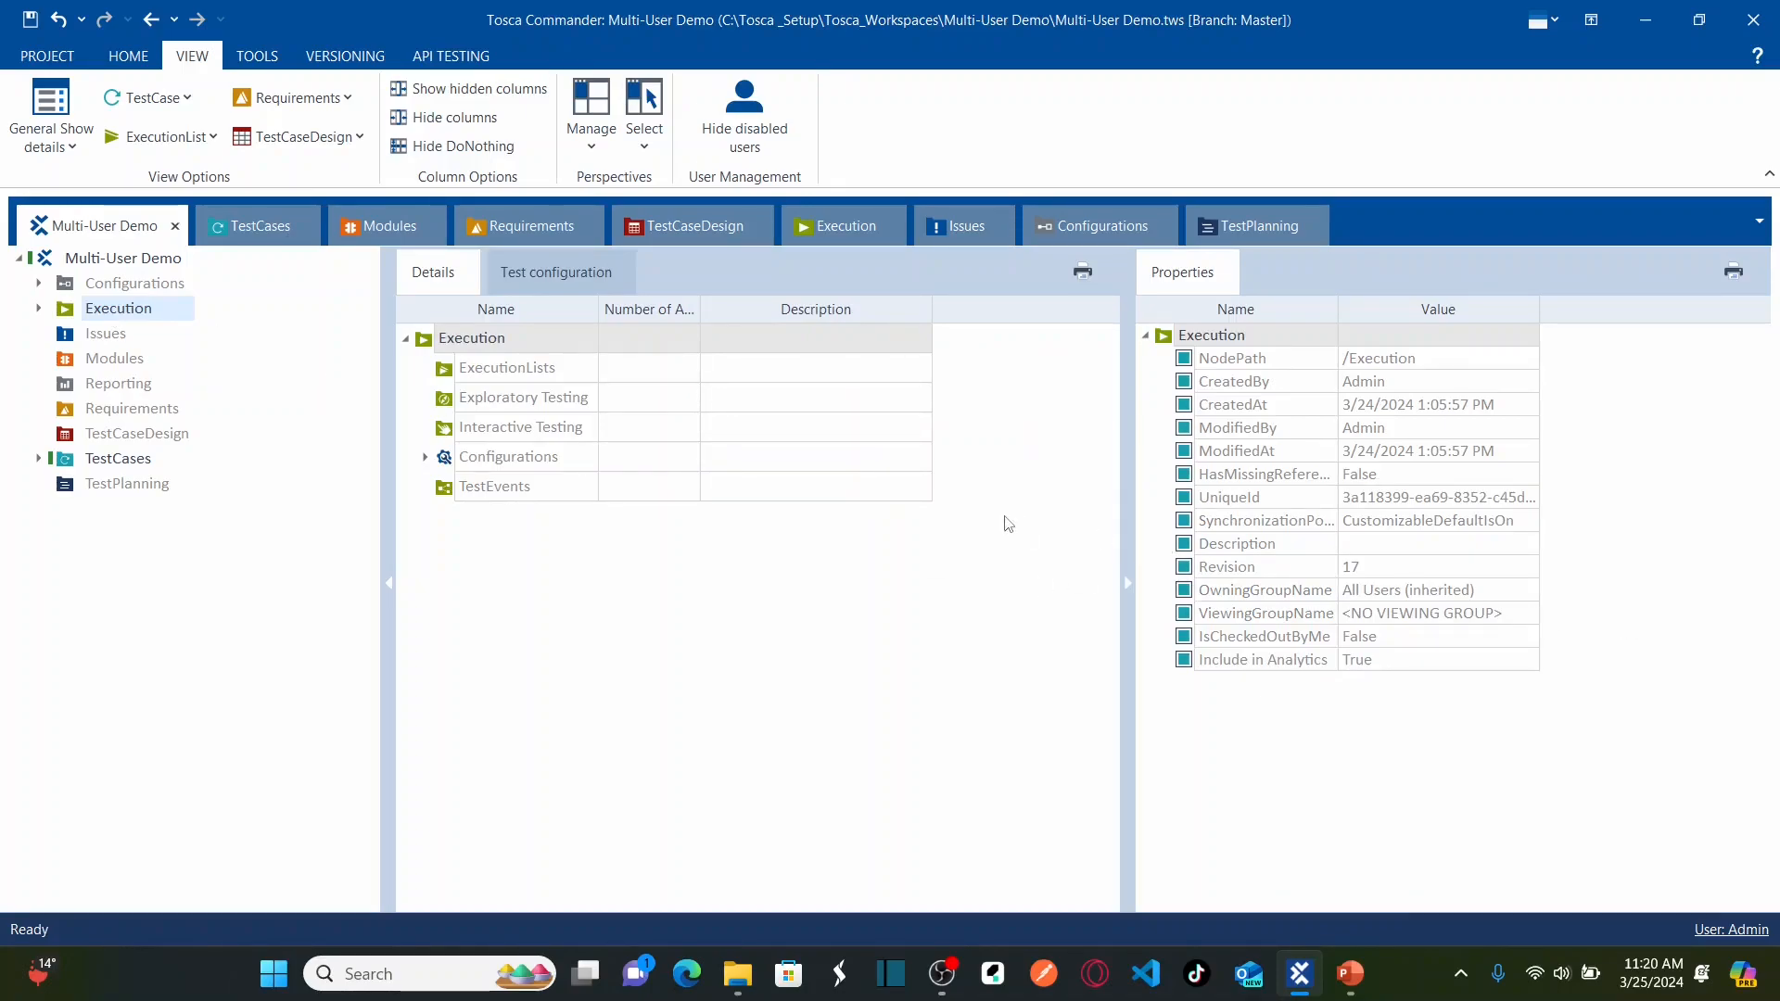
Step: Check out the Modules folder and set its viewing group to All Users
left_click(111, 368)
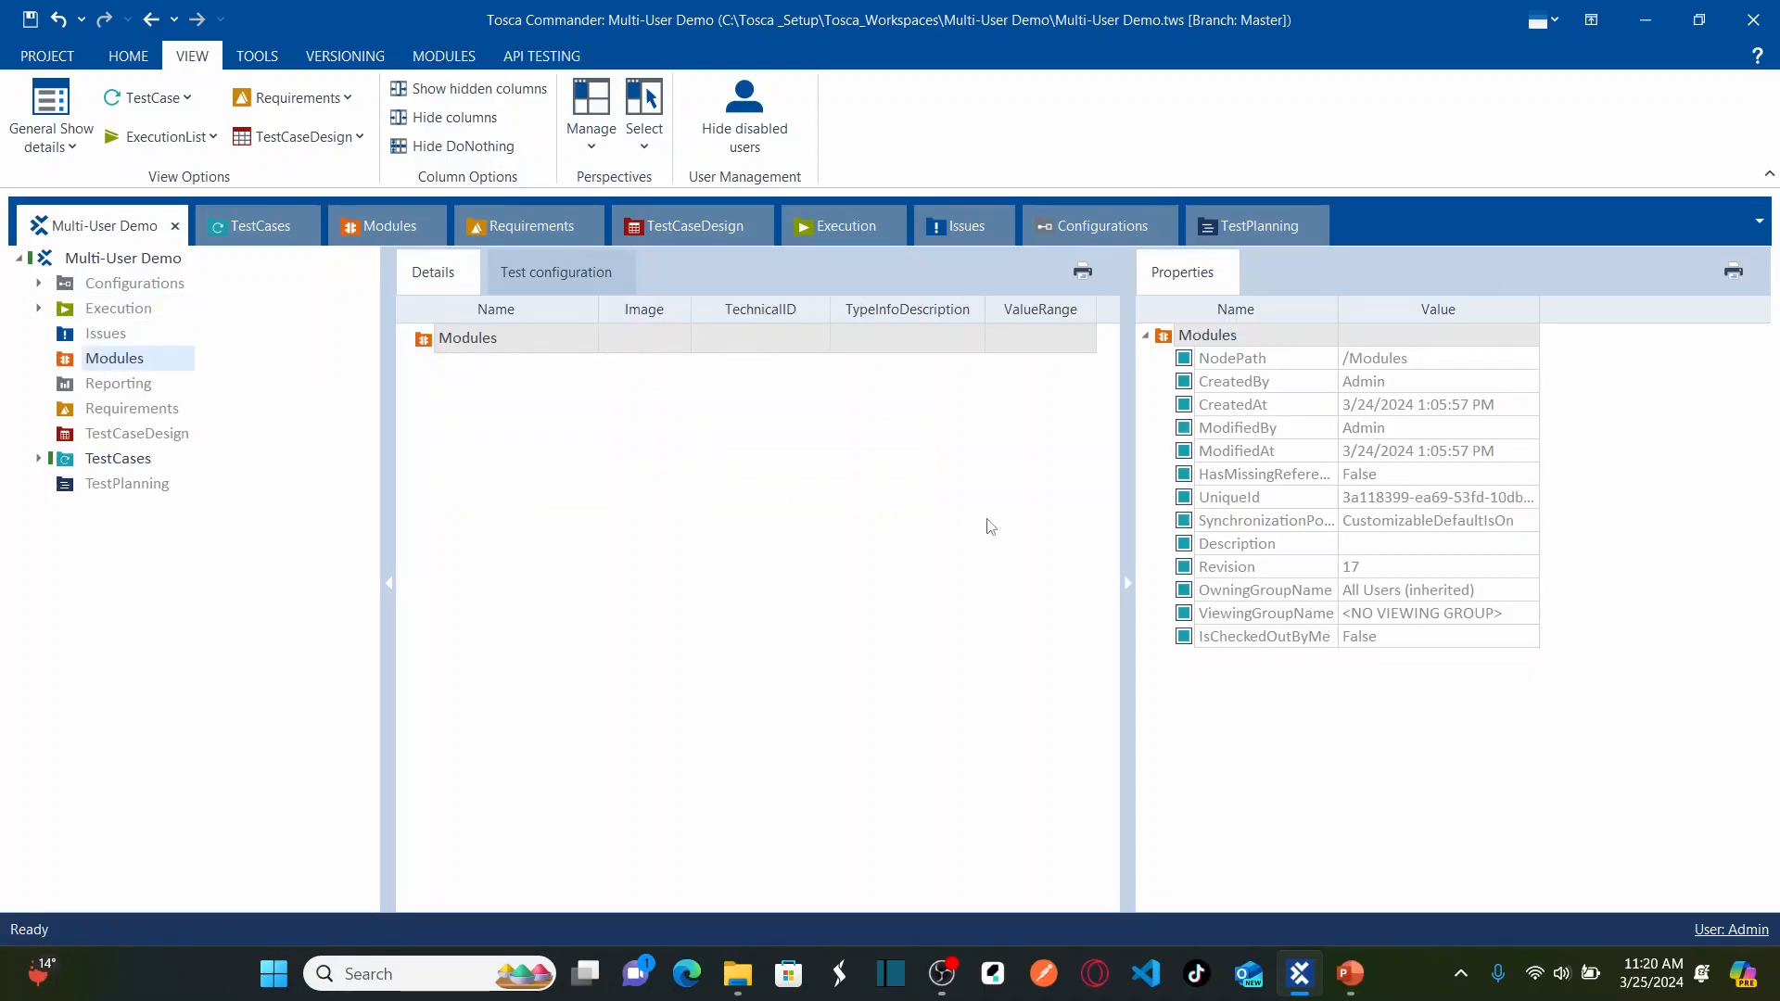
right_click(533, 355)
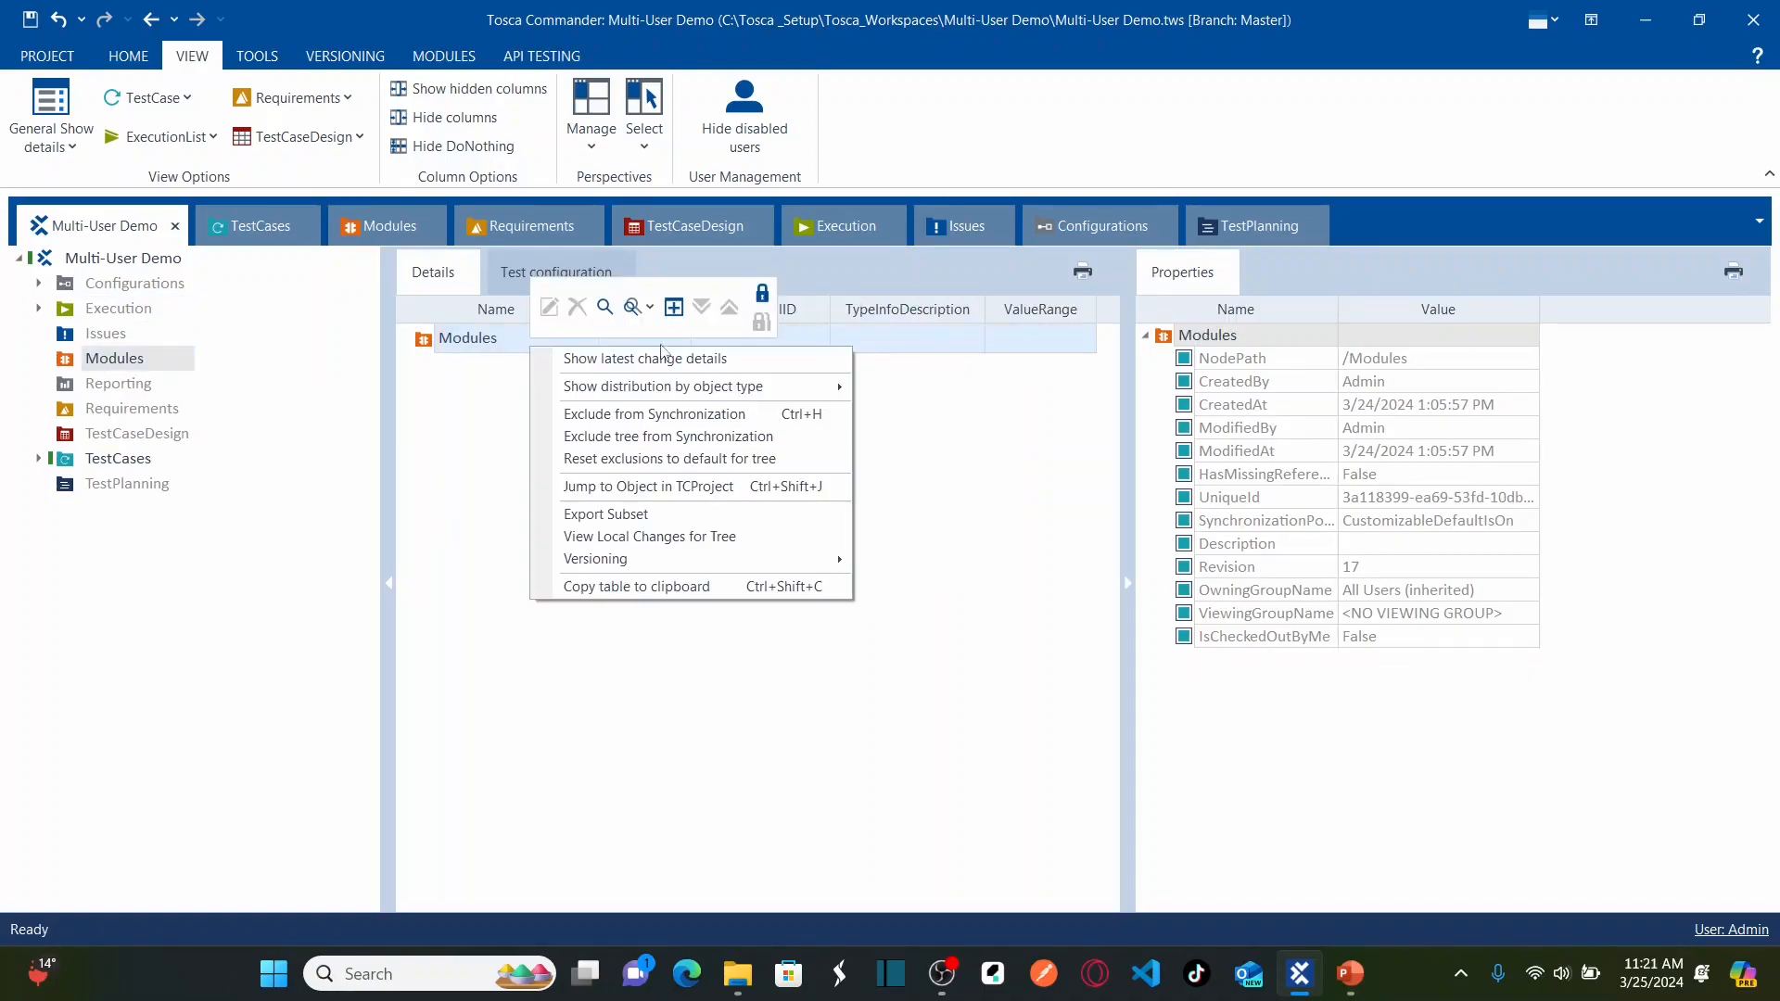
left_click(762, 297)
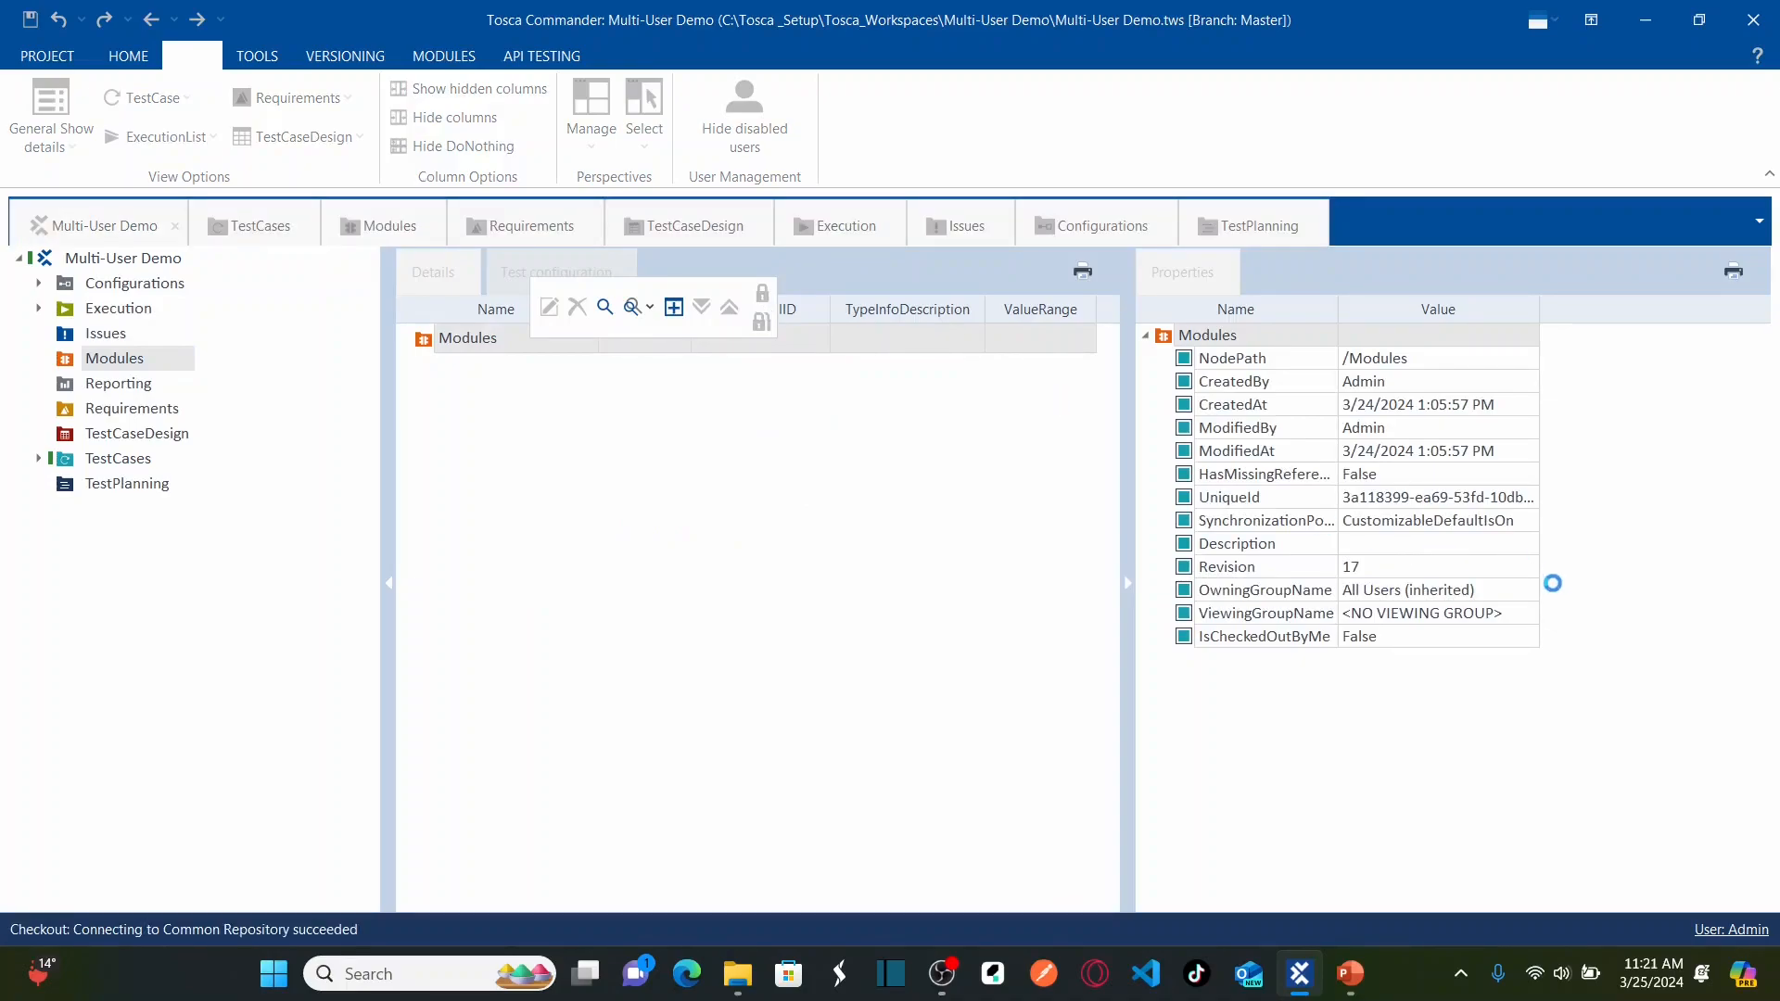
left_click(1519, 619)
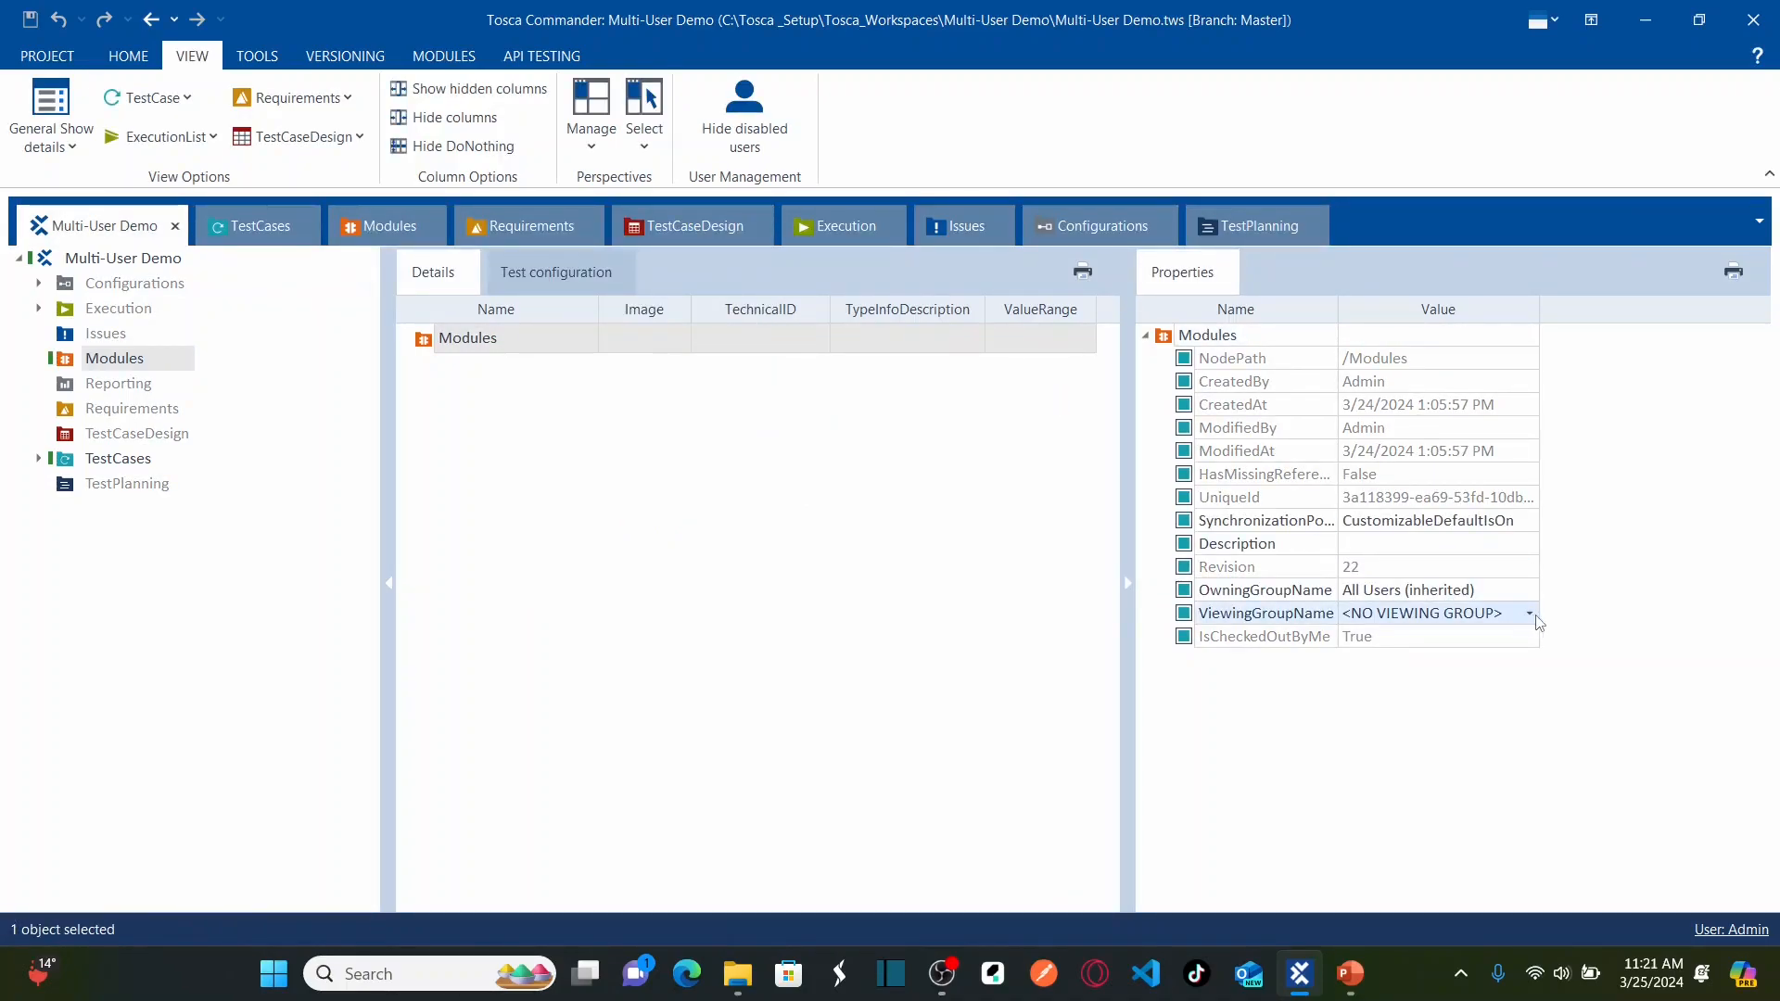
left_click(1528, 615)
left_click(1415, 692)
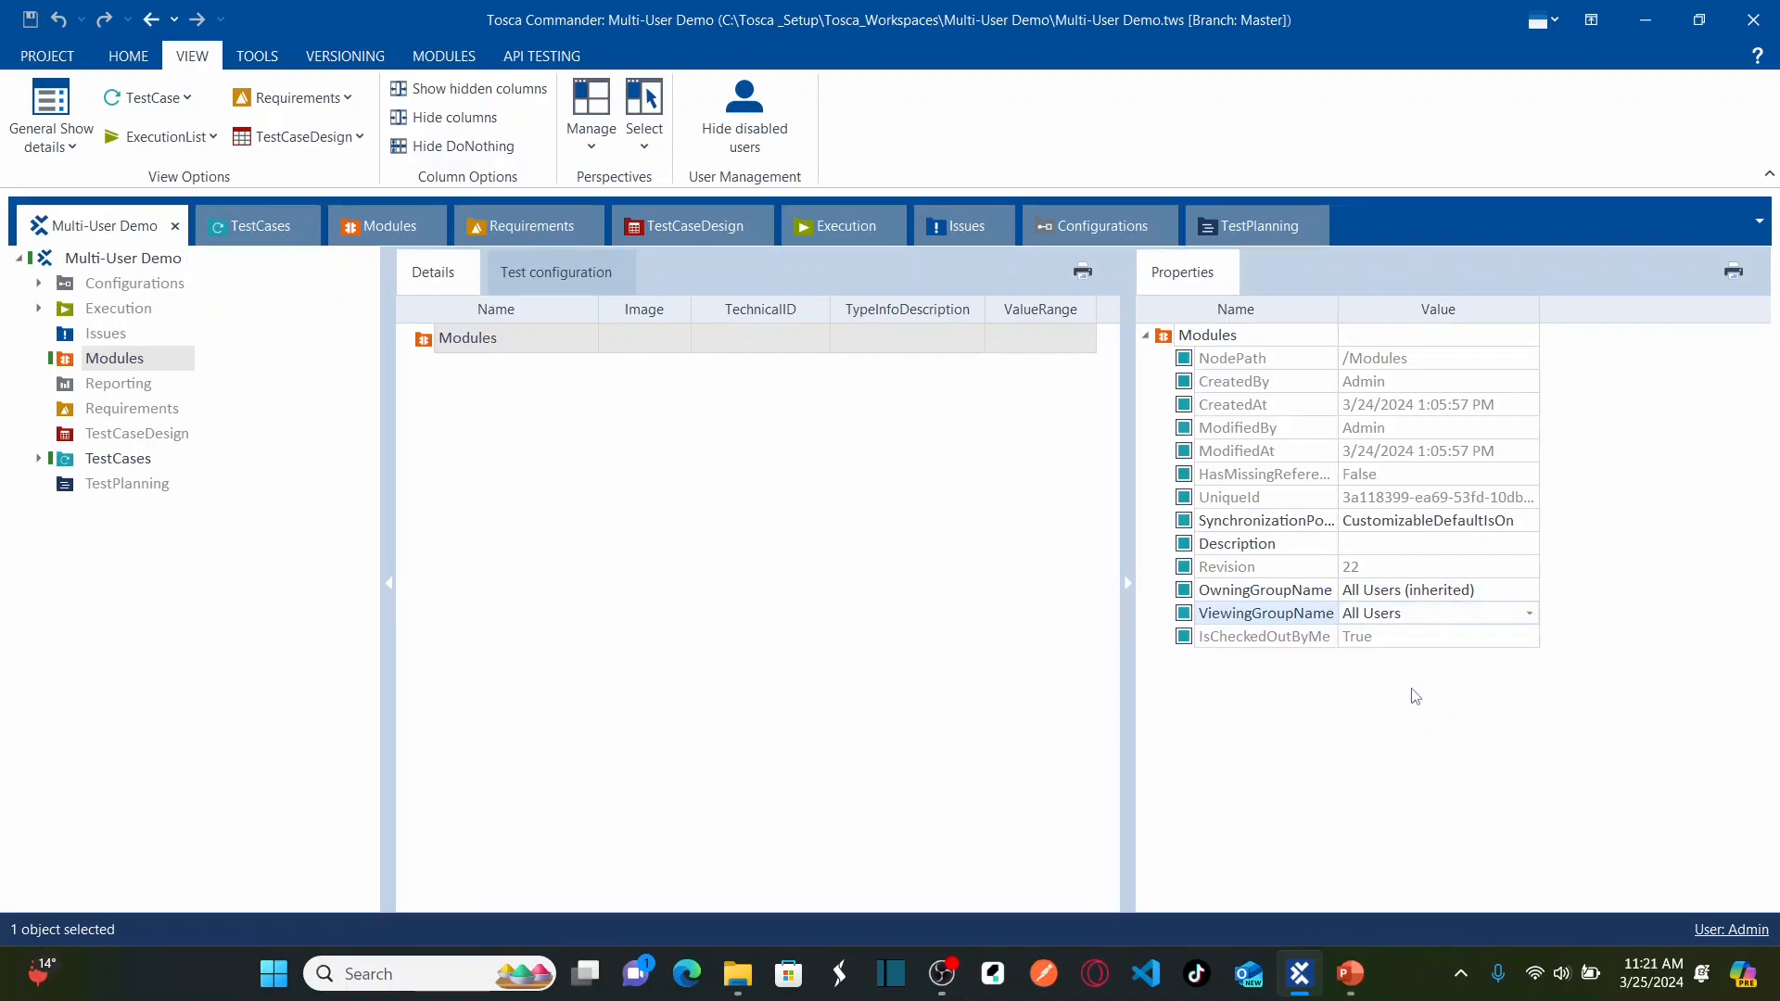
Step: Set the Modules folder's owning group to Tosca Specialist
left_click(1480, 595)
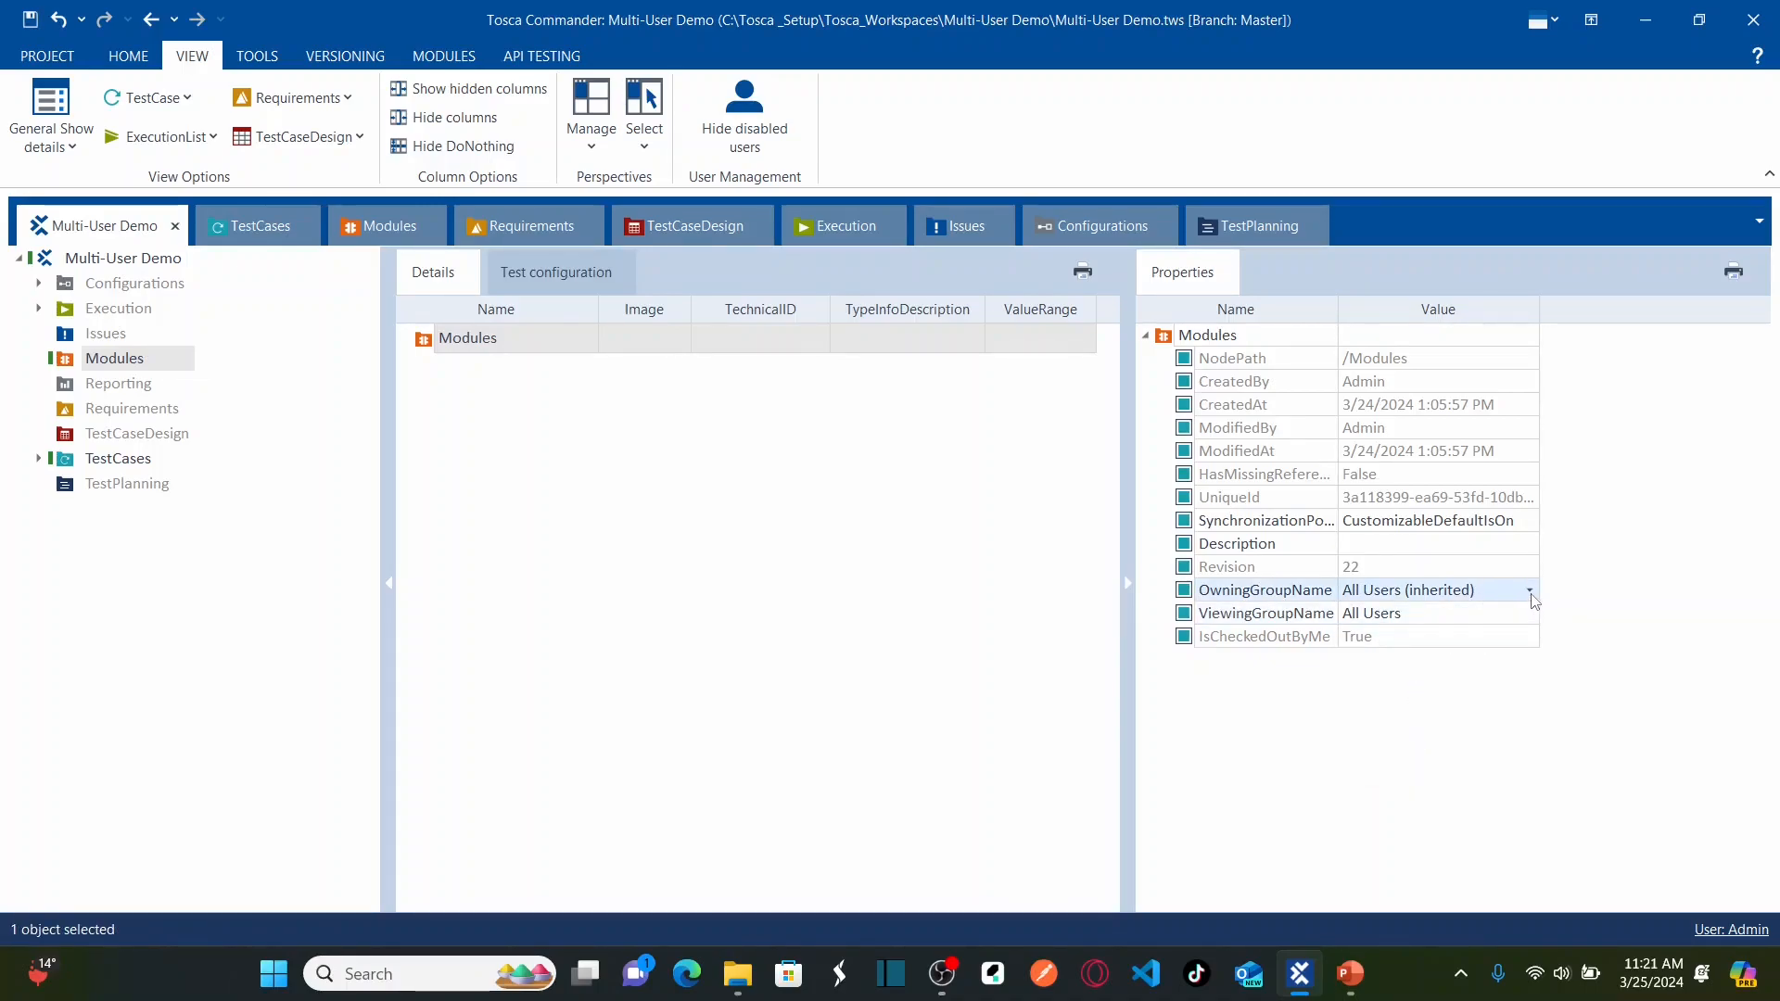
left_click(1531, 592)
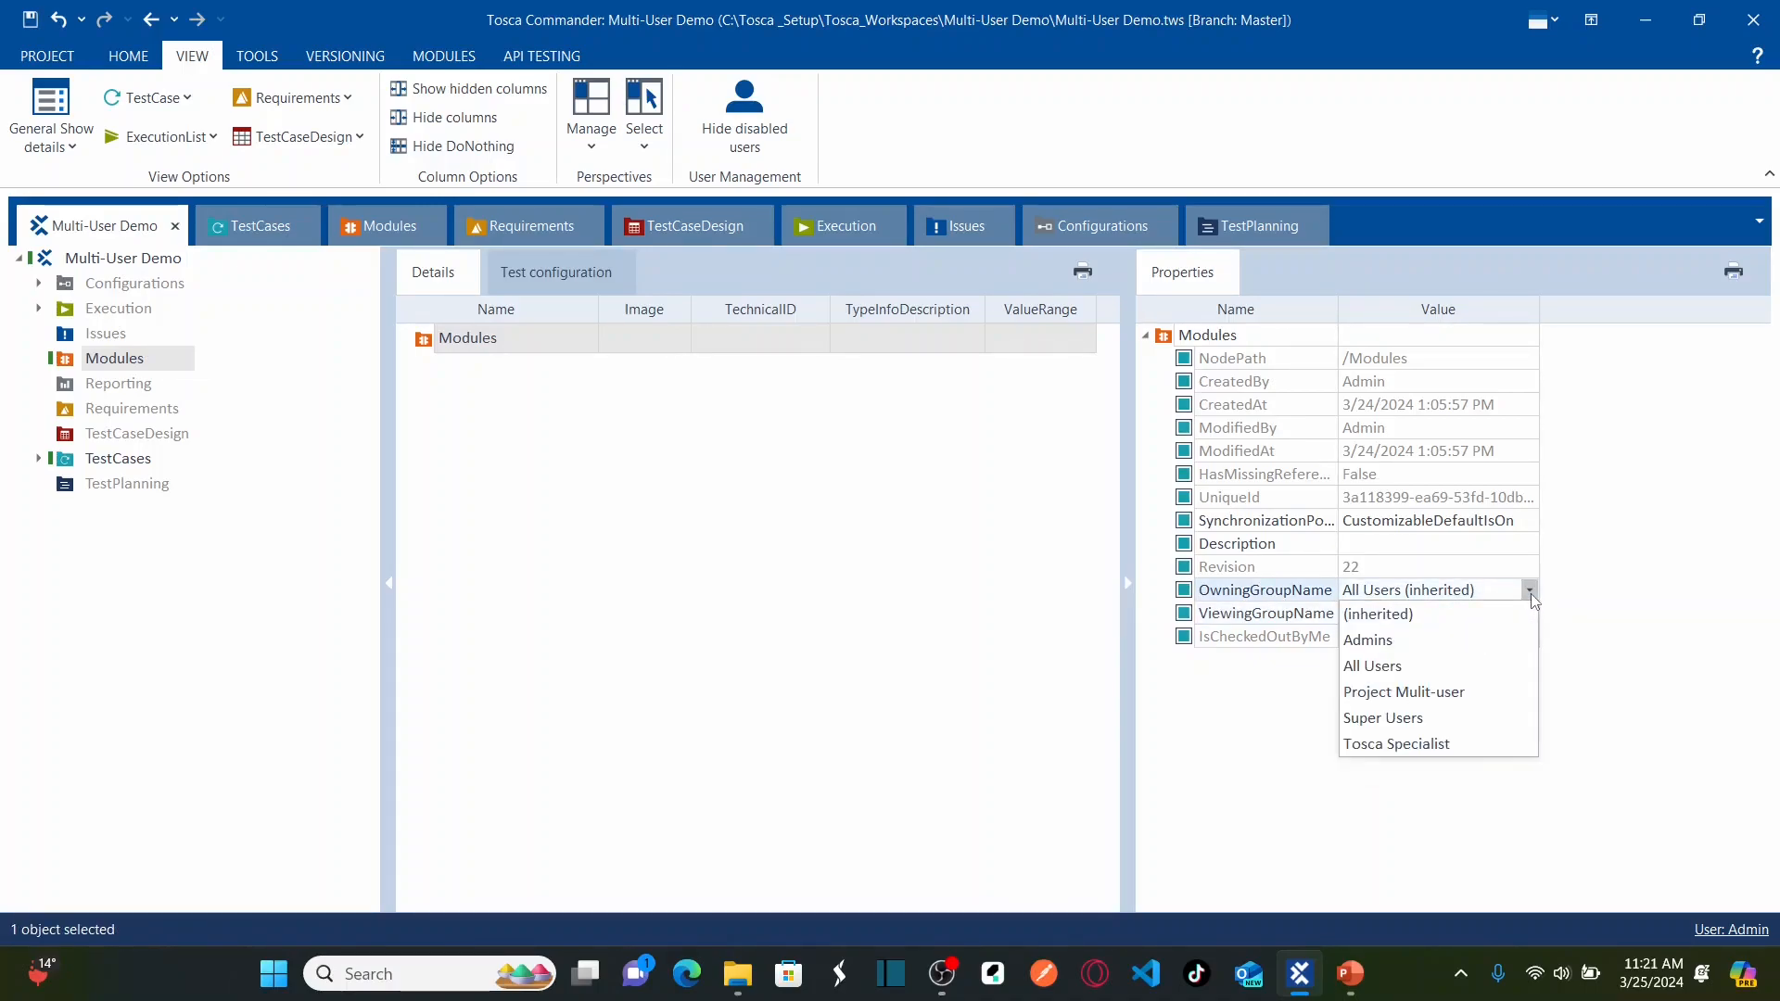
left_click(1408, 745)
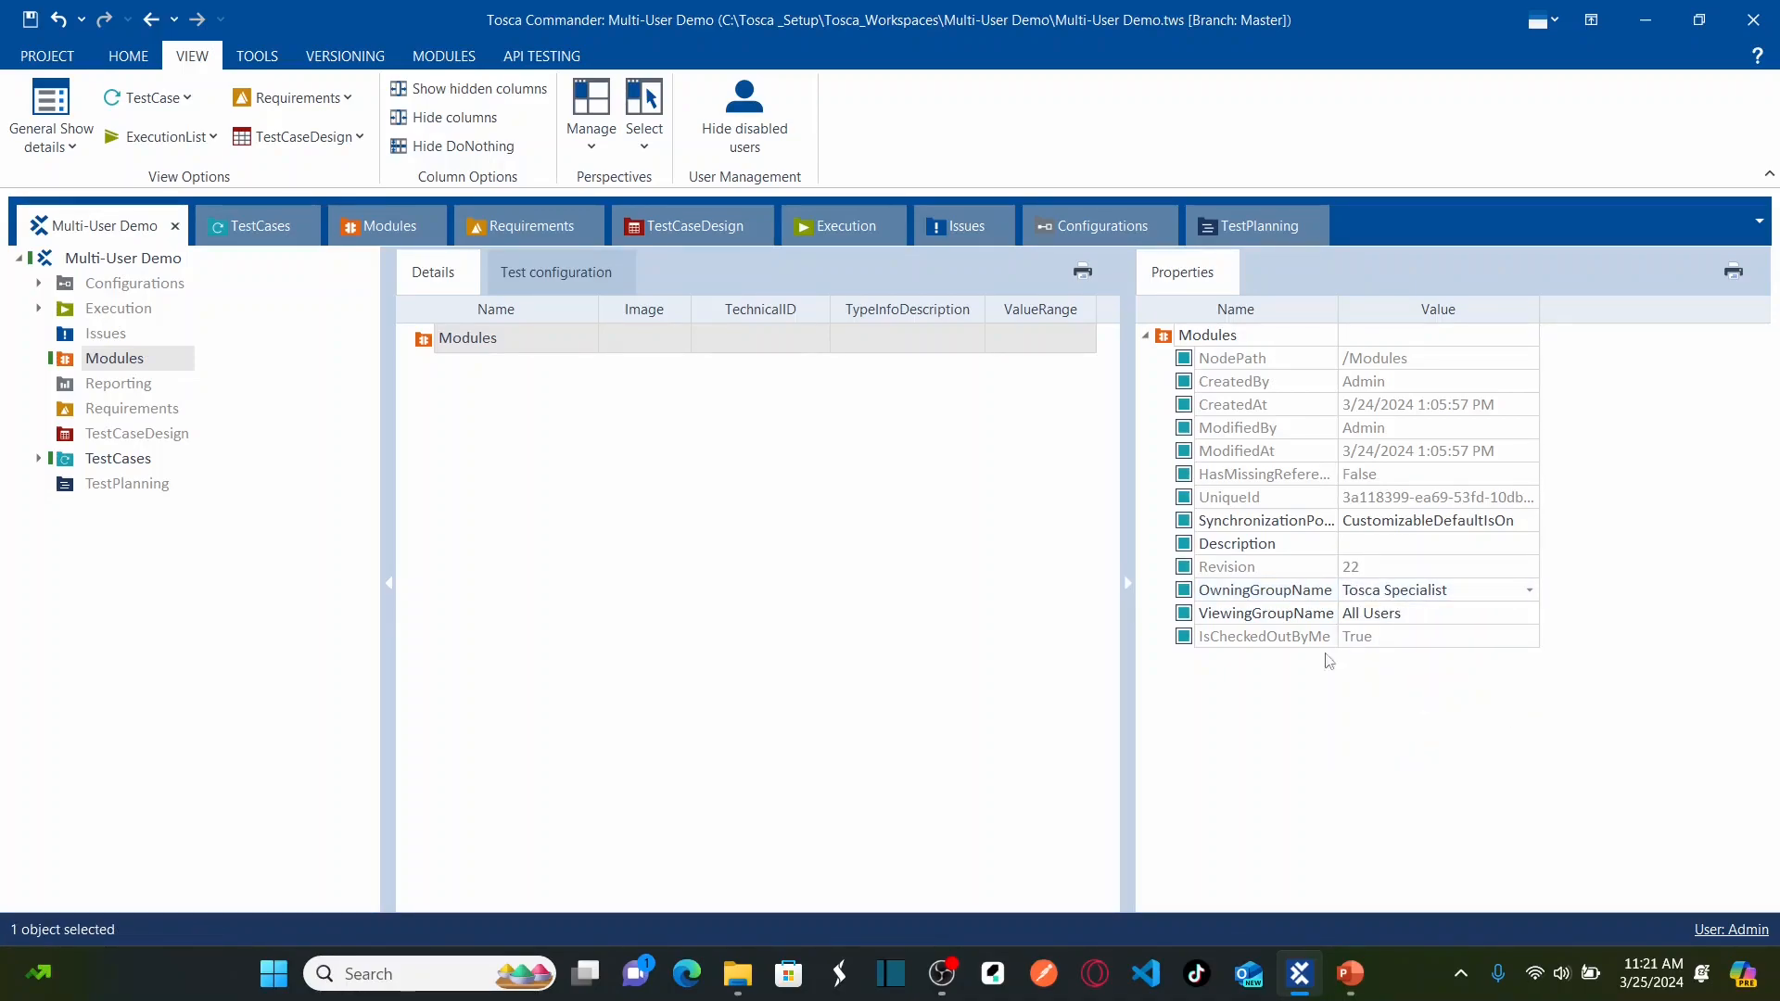
Step: Check out the Configurations folder and set its viewing group to All Users
left_click(126, 288)
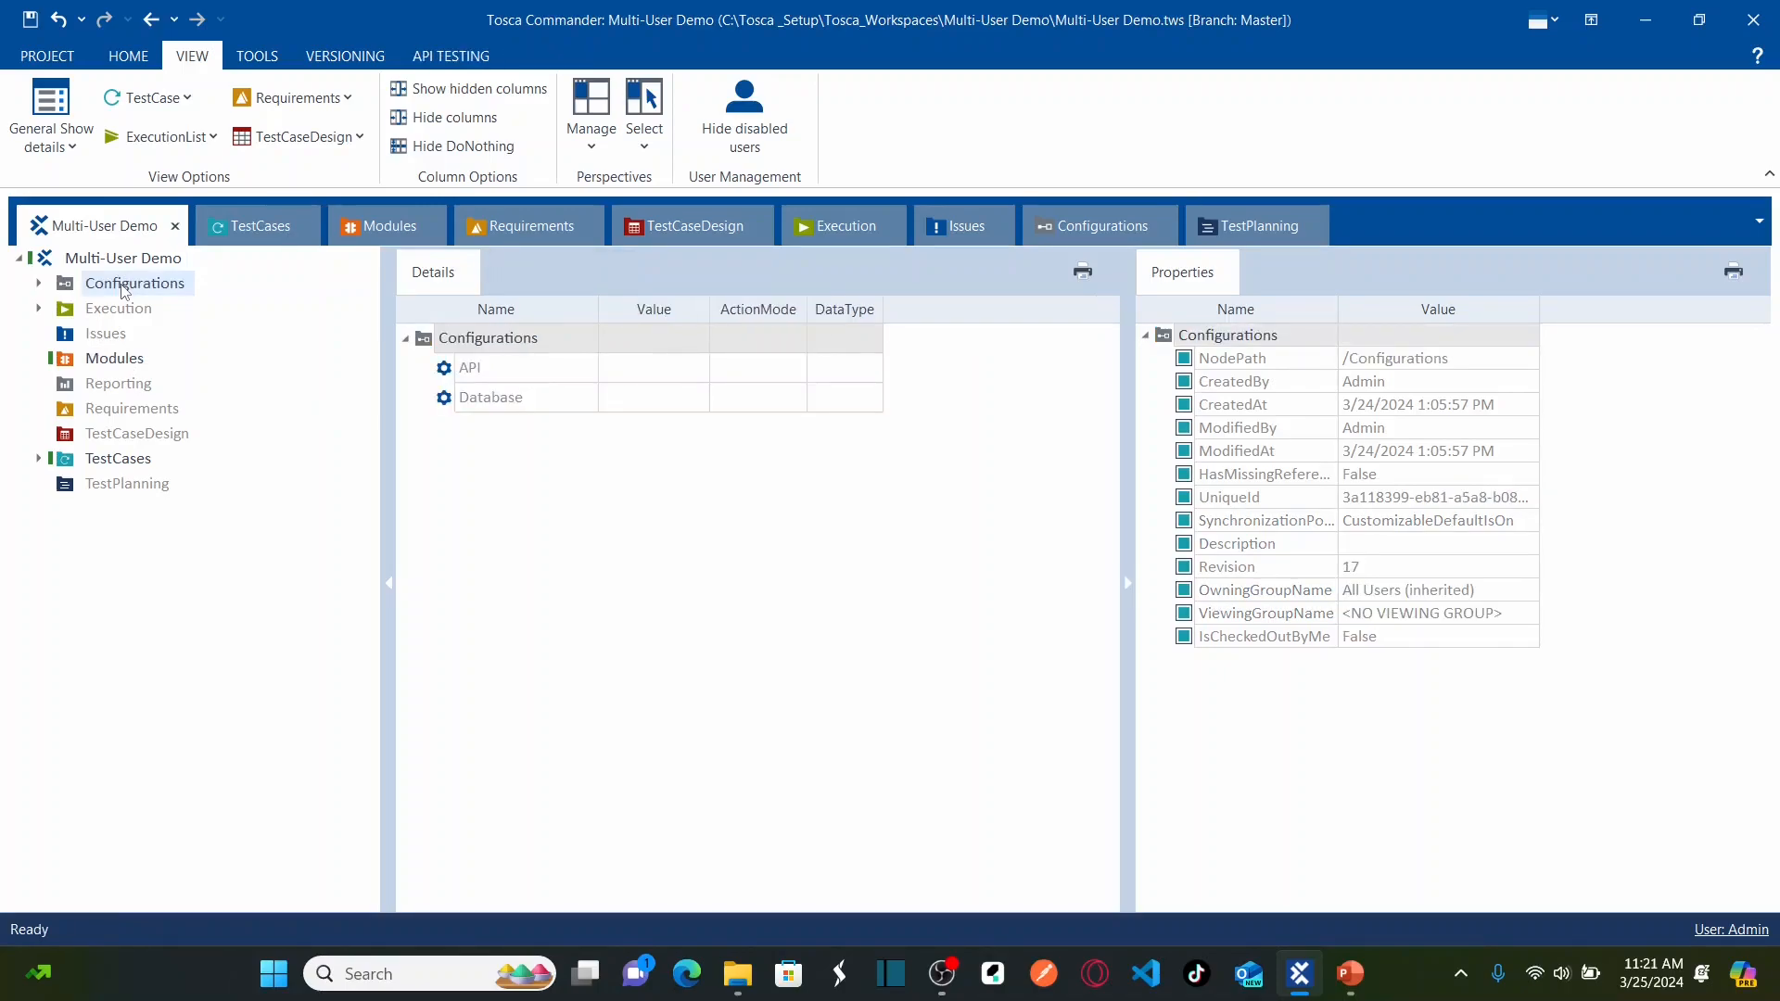
right_click(532, 345)
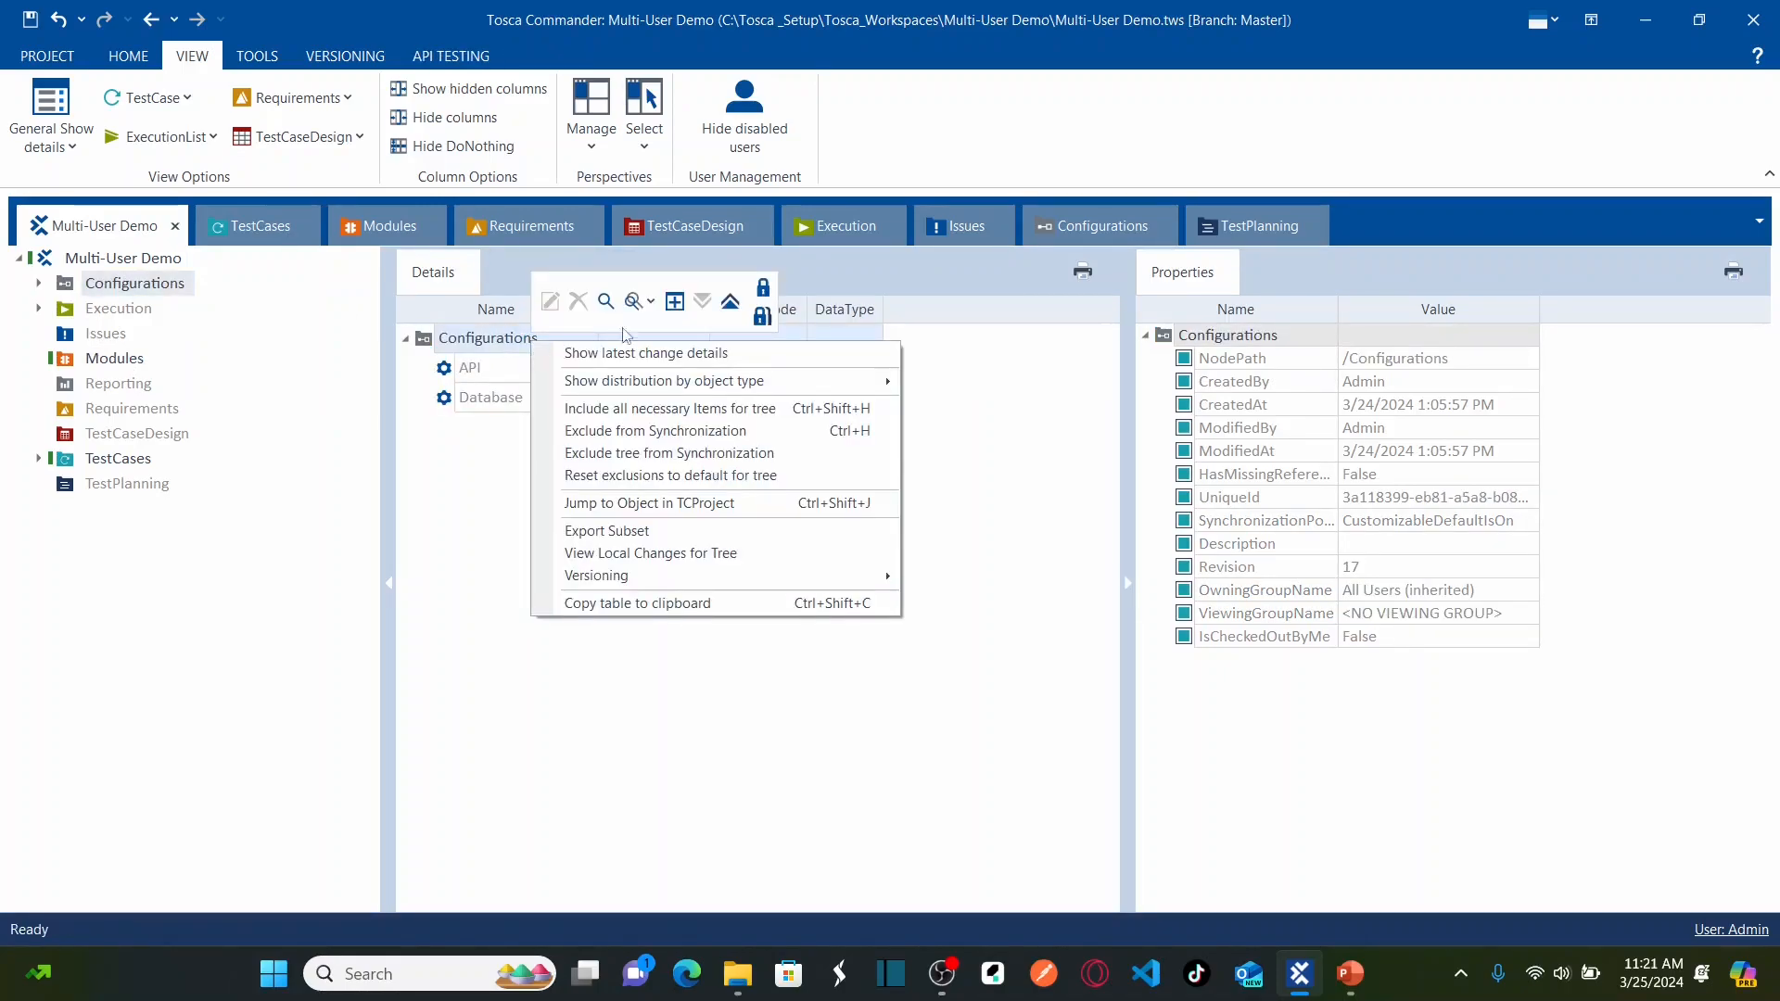
left_click(761, 316)
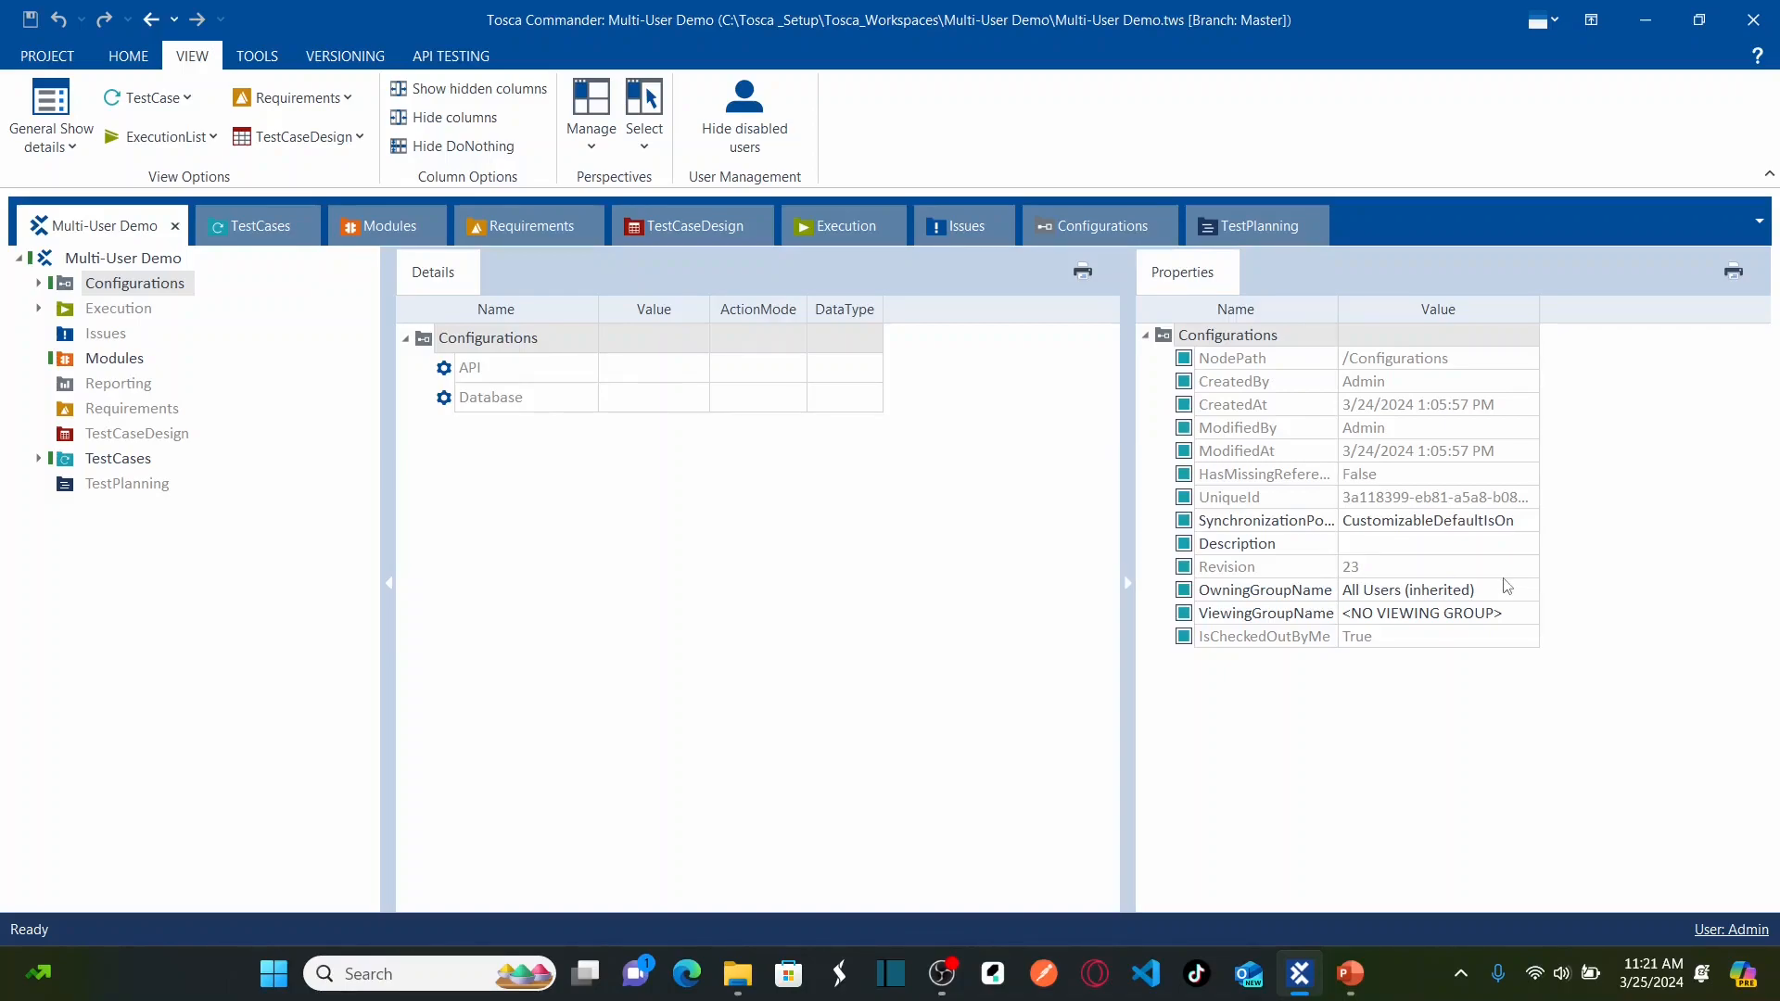
left_click(1530, 614)
left_click(1530, 613)
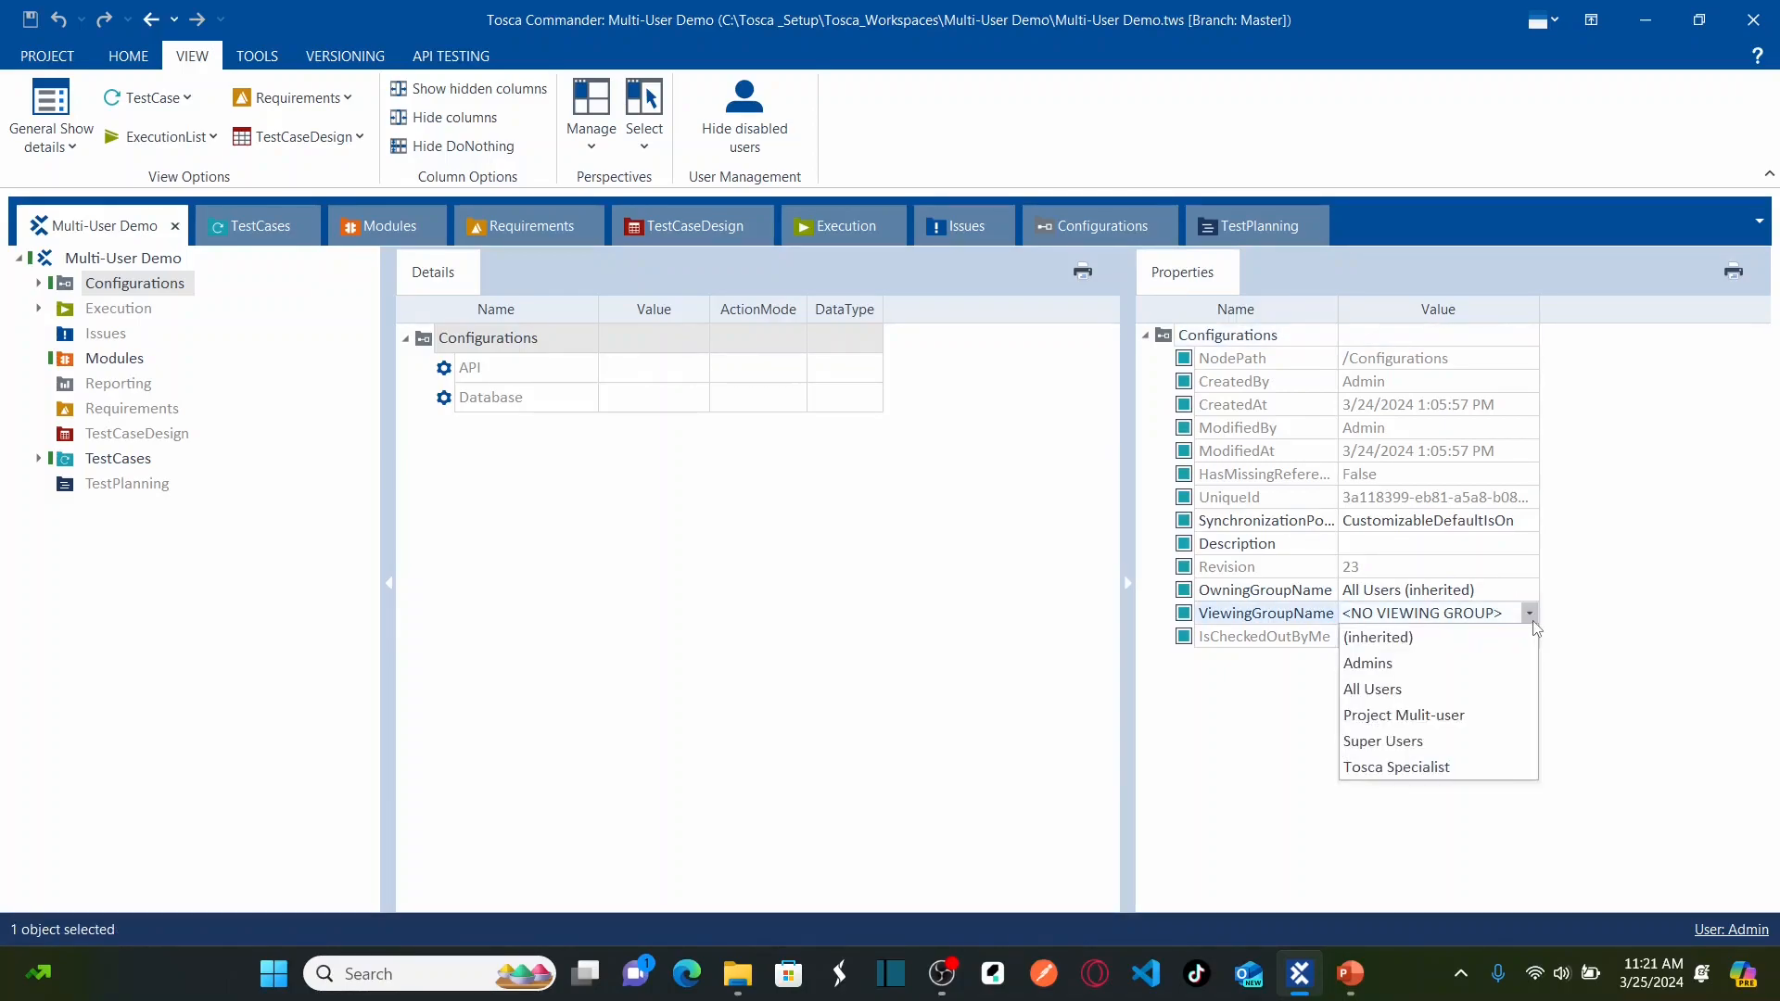
left_click(1438, 697)
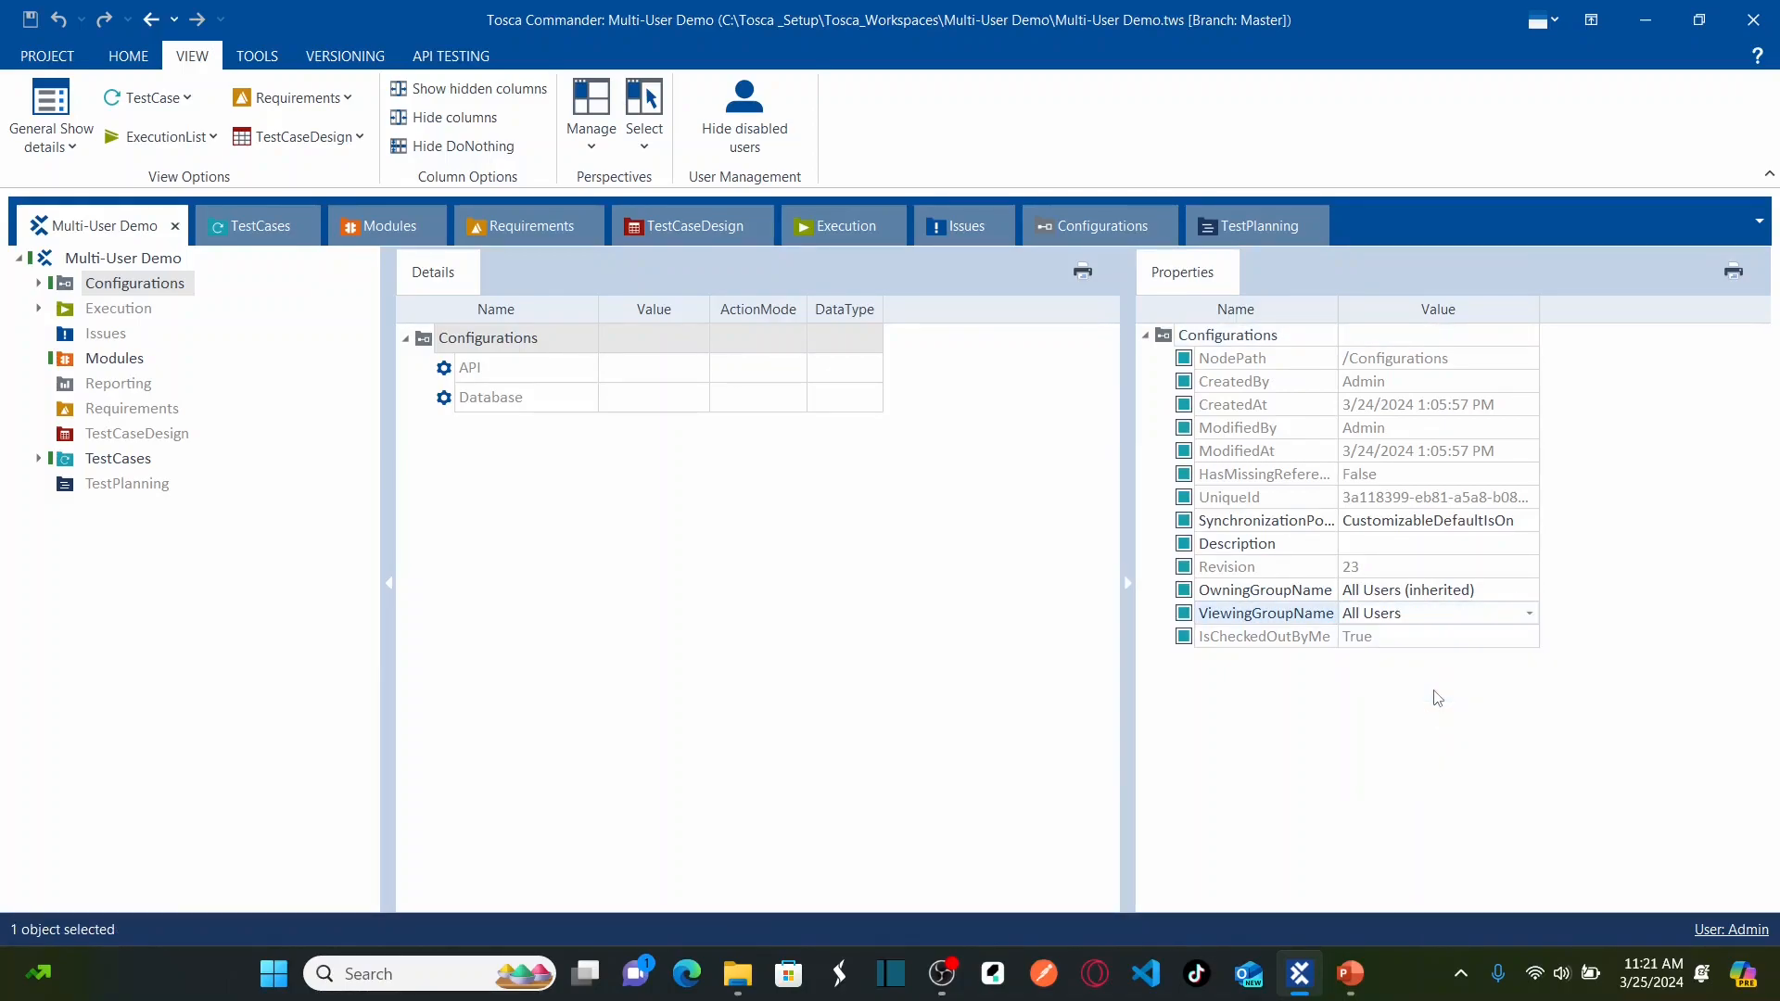
Step: Set the Configurations folder's owning group to Super Users
left_click(1488, 597)
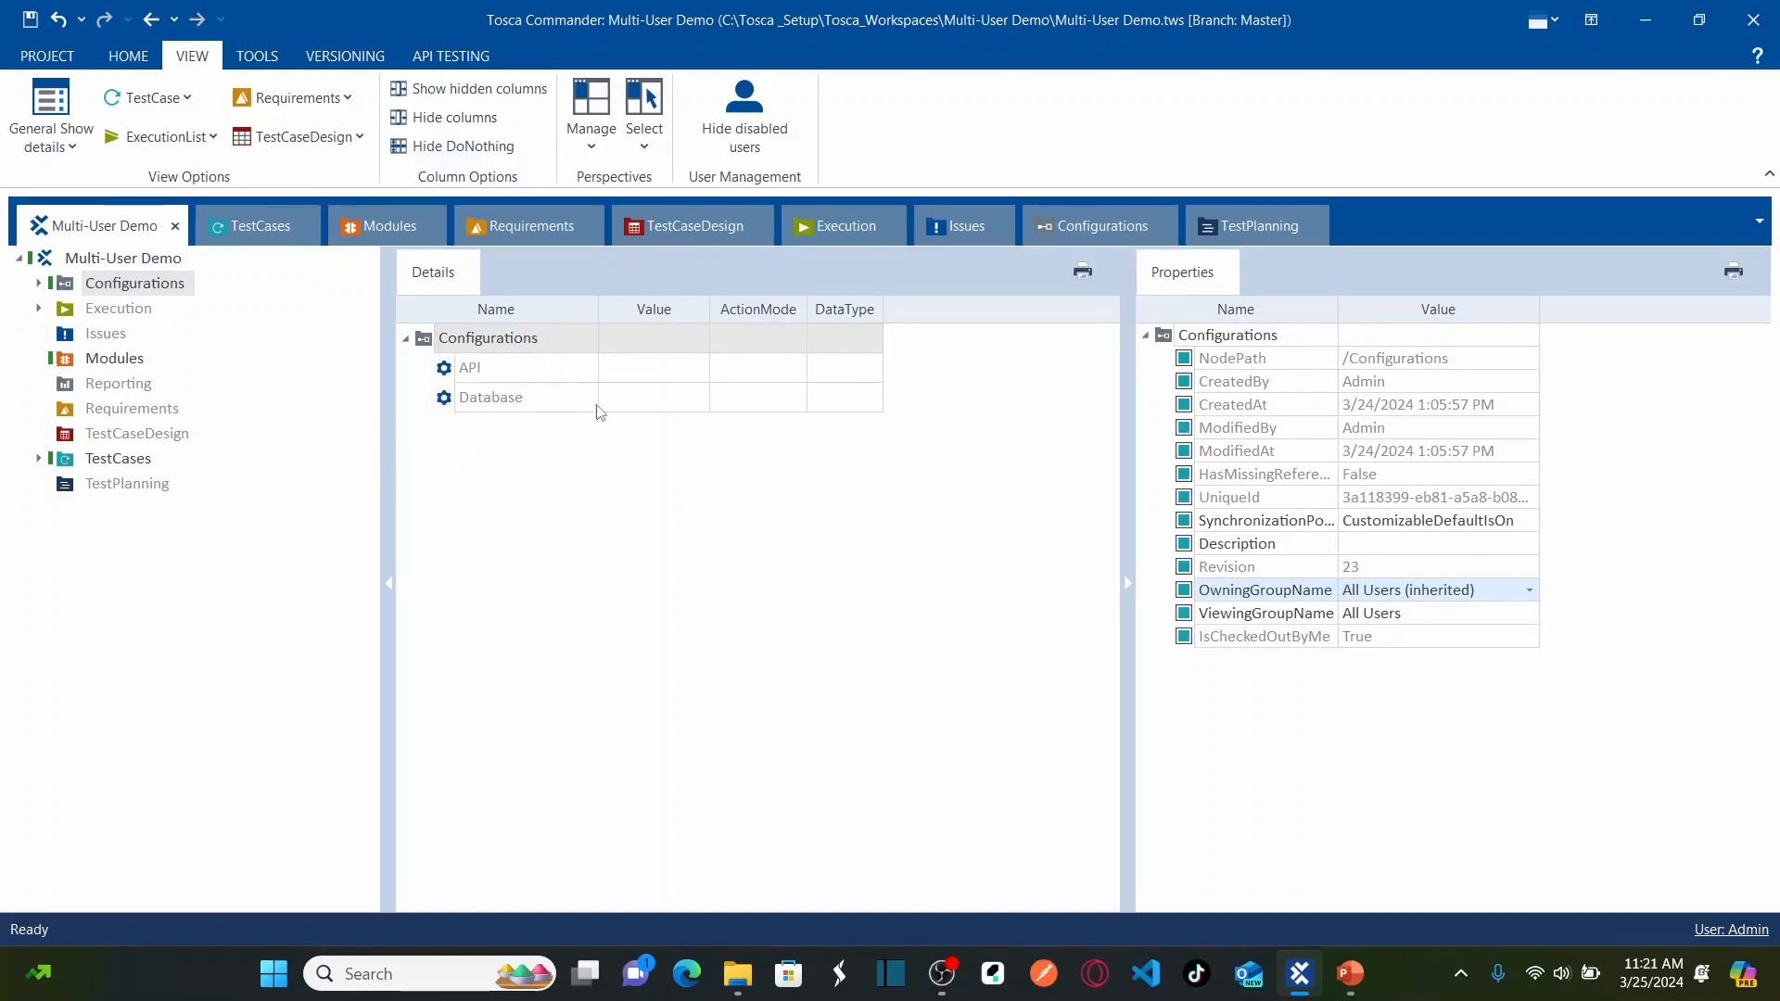
left_click(1529, 590)
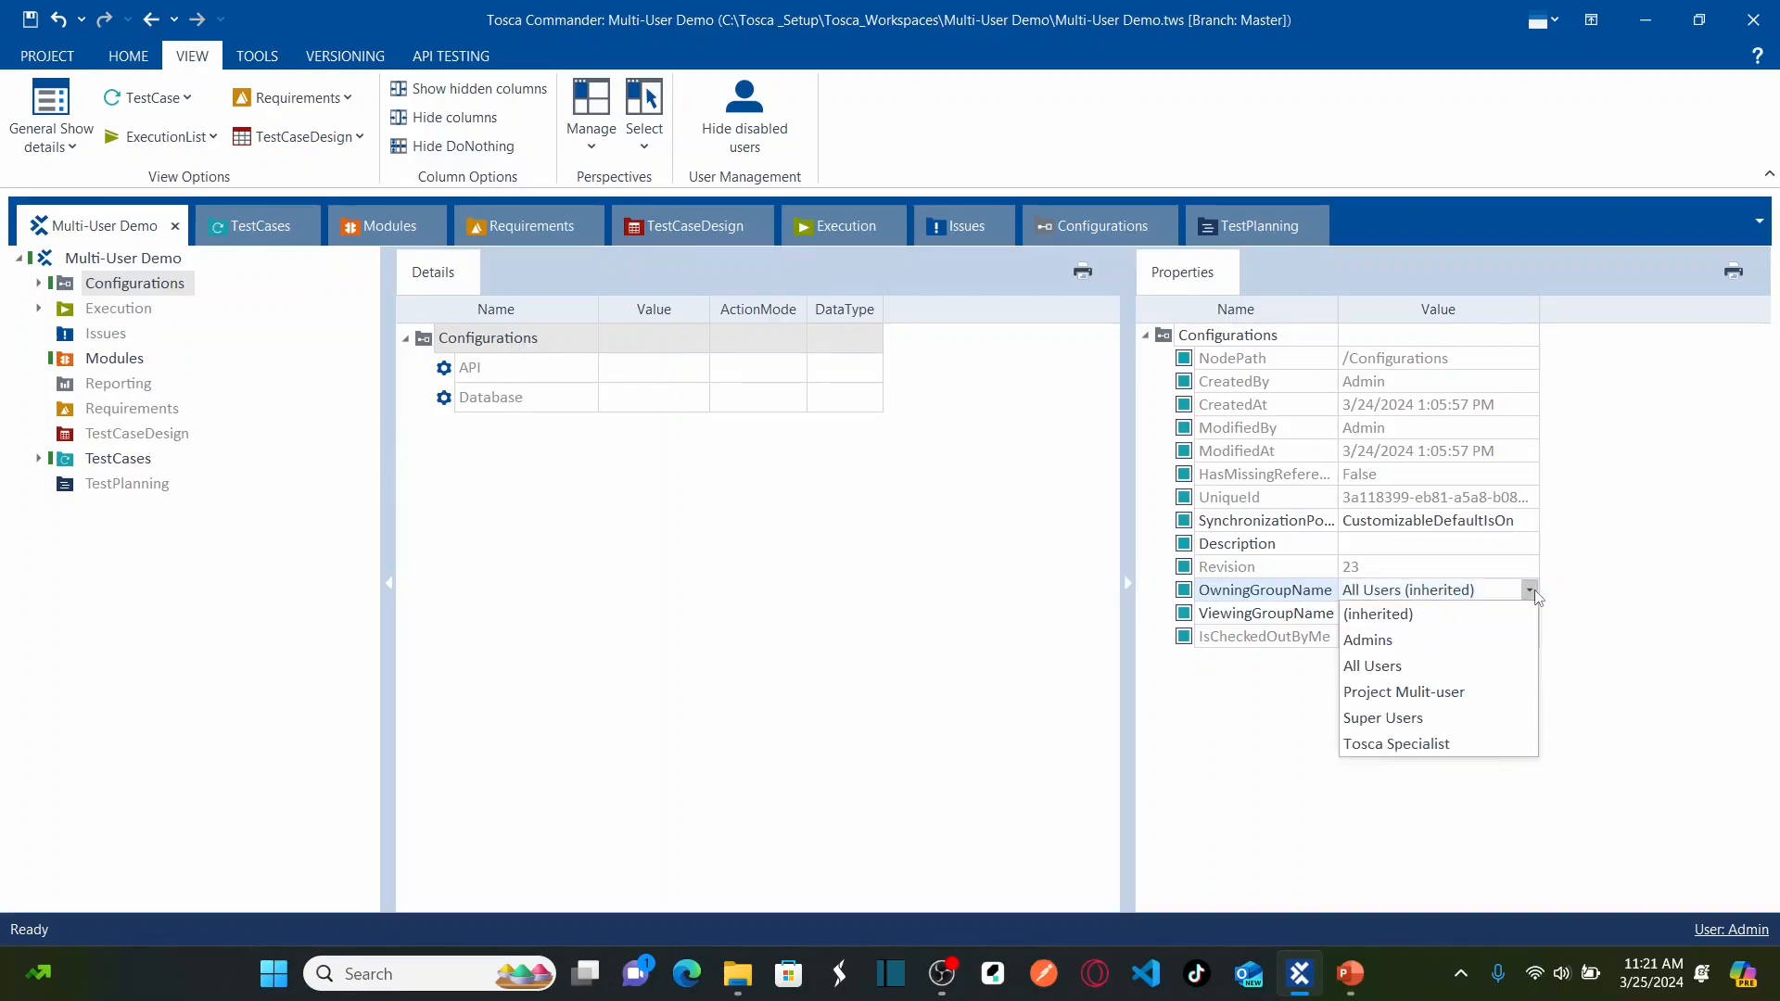
left_click(1402, 723)
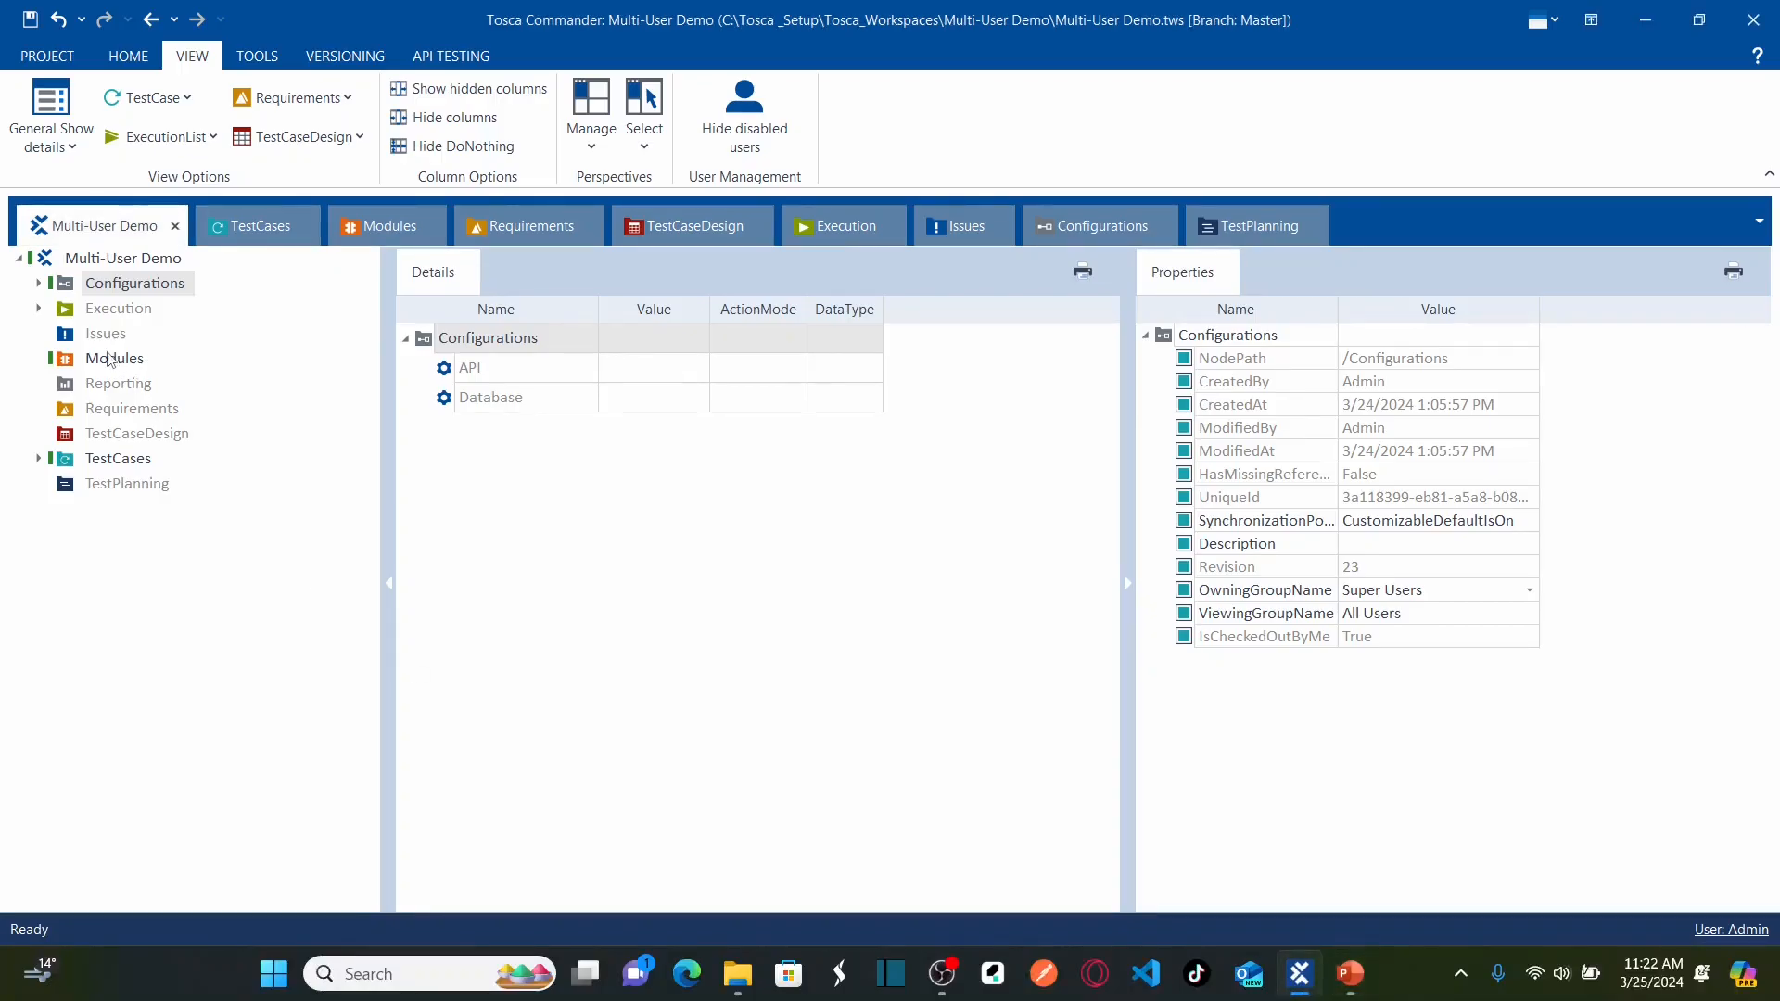
Step: Compare the group properties of Test Case 1, the Multi-User Demo project and the TestCases folder, and check the topic list in the presentation
left_click(38, 459)
left_click(141, 483)
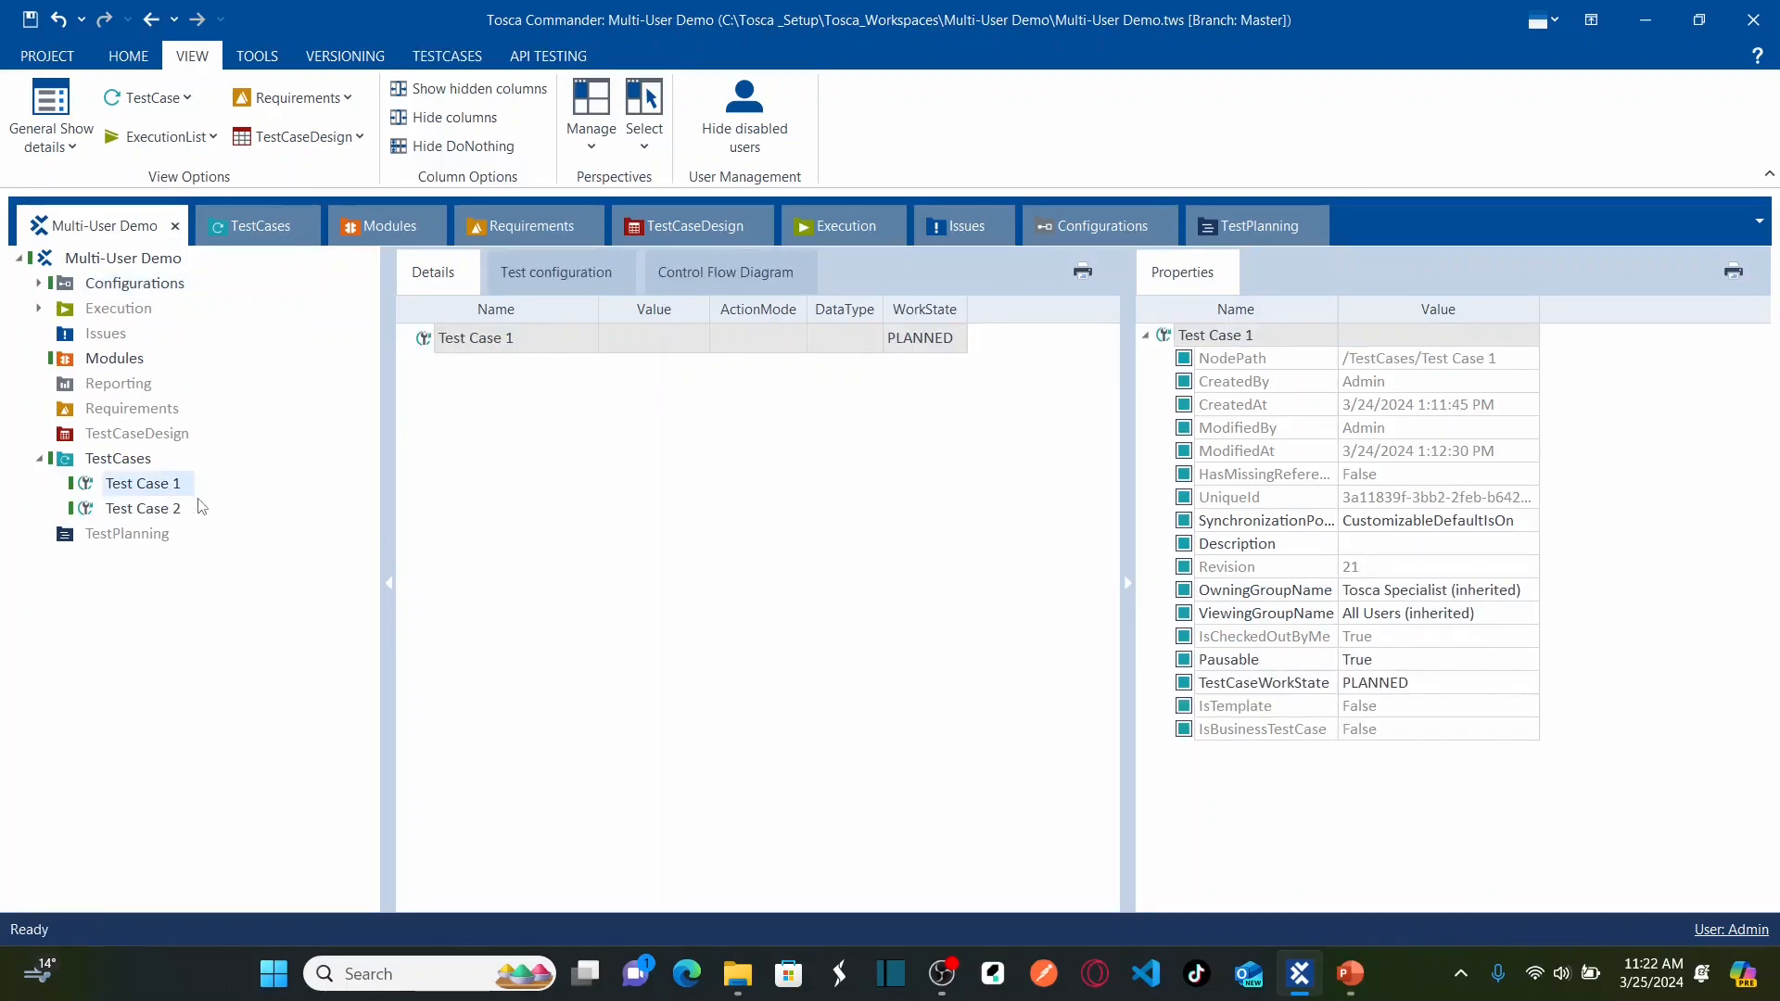
left_click(128, 459)
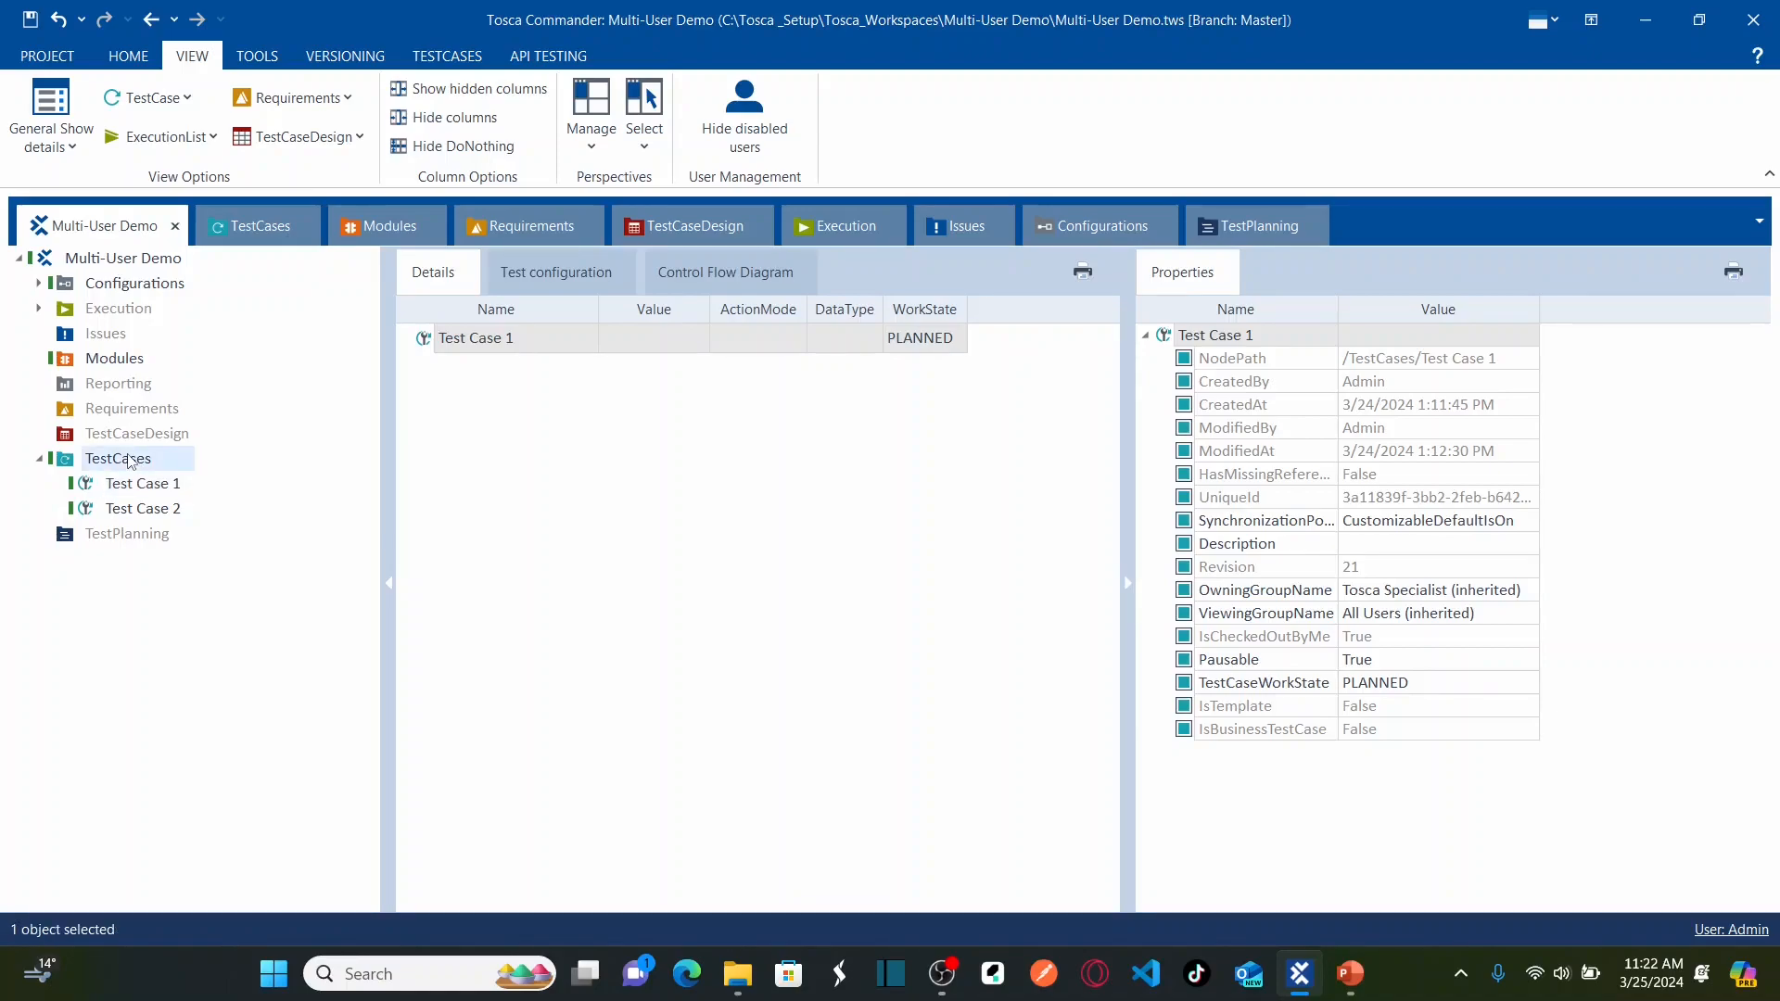
left_click(145, 261)
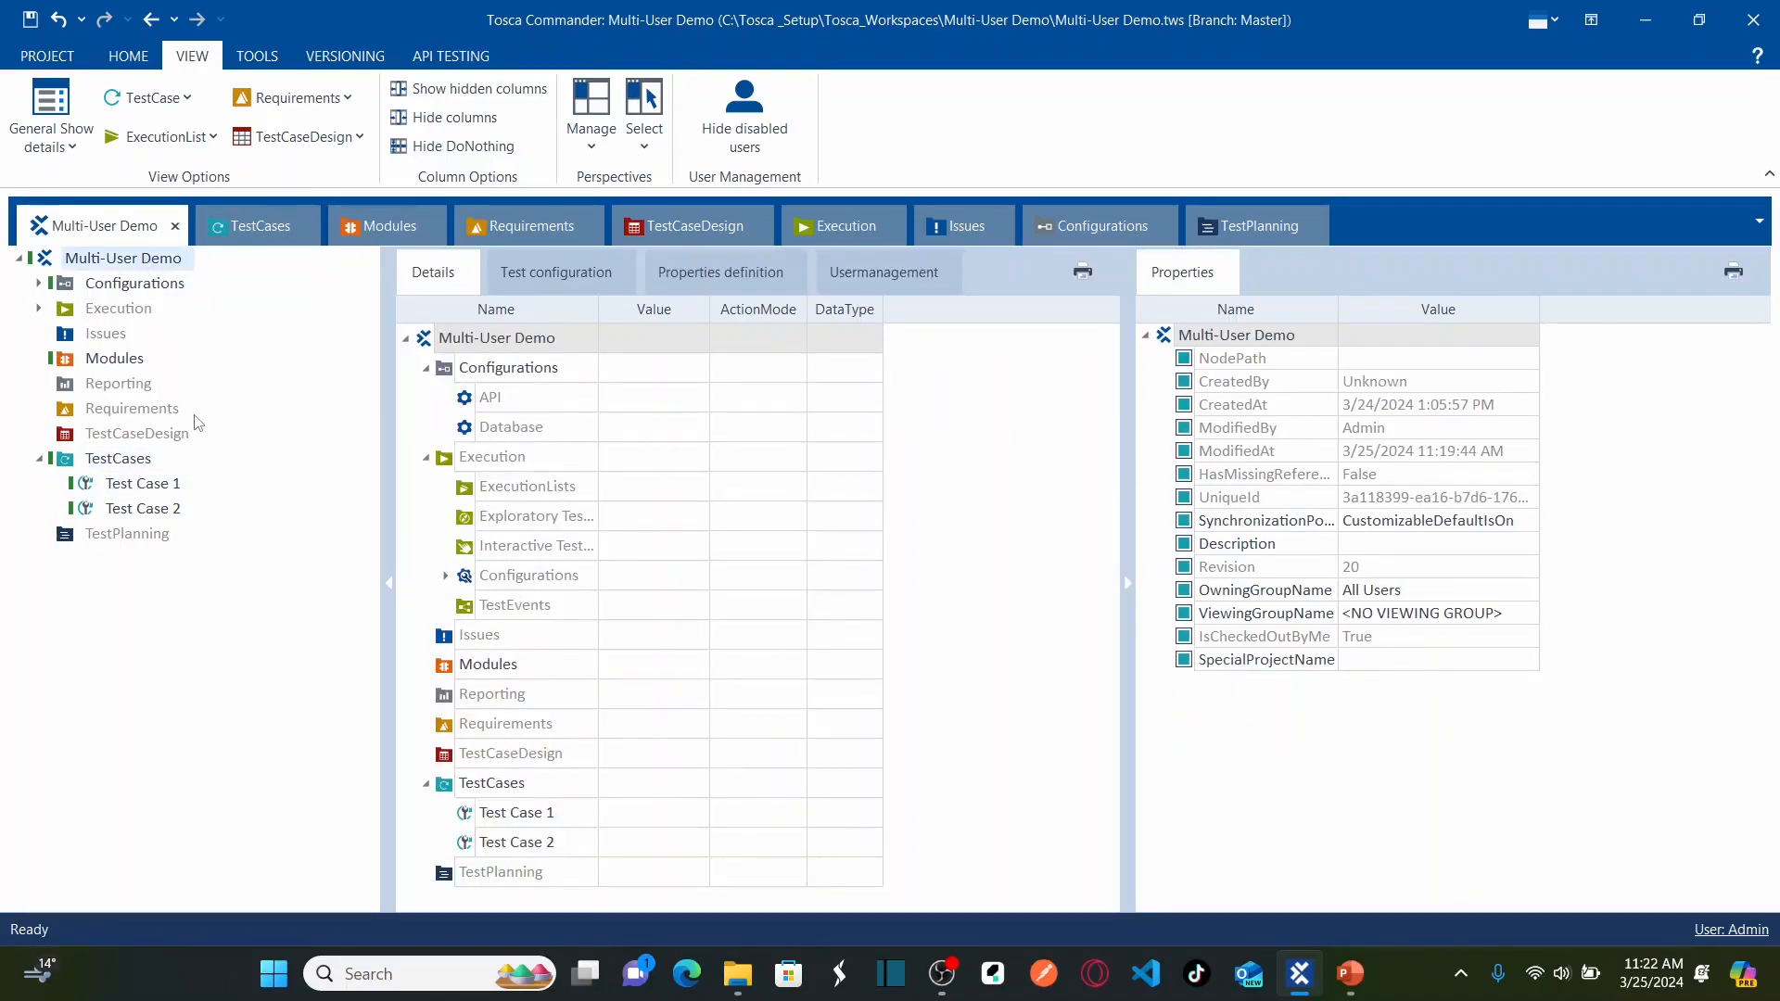
left_click(110, 463)
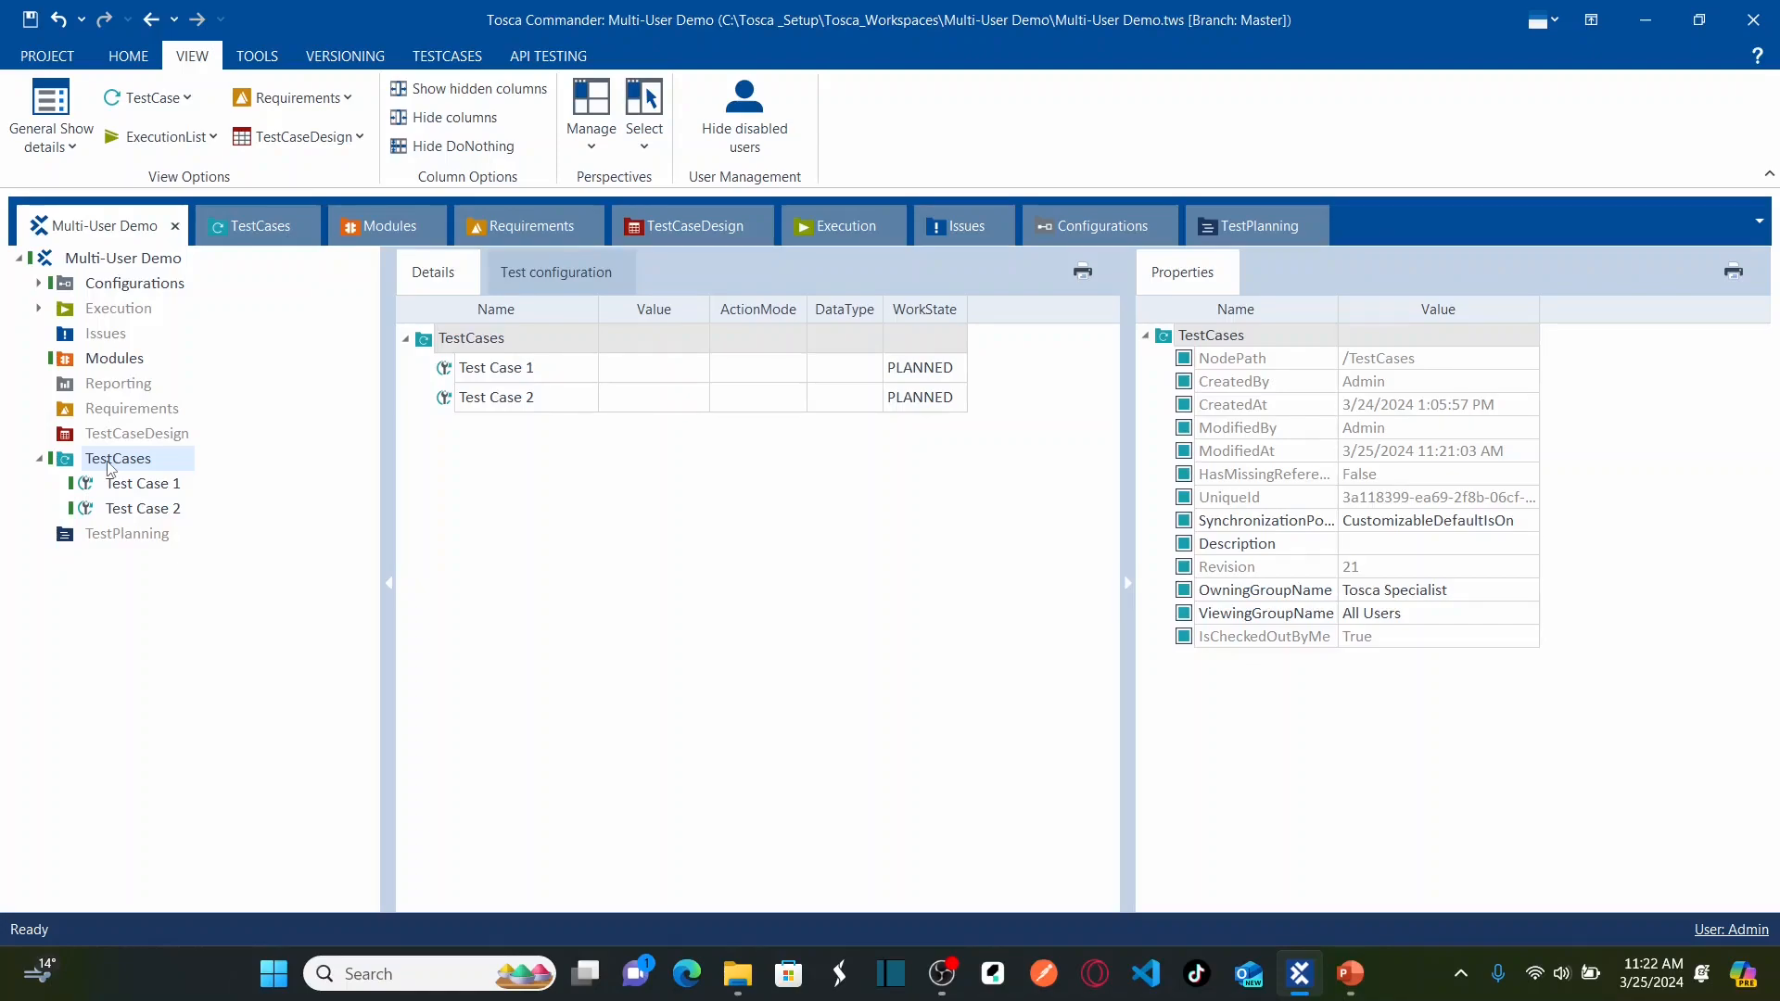
key("alt+Tab")
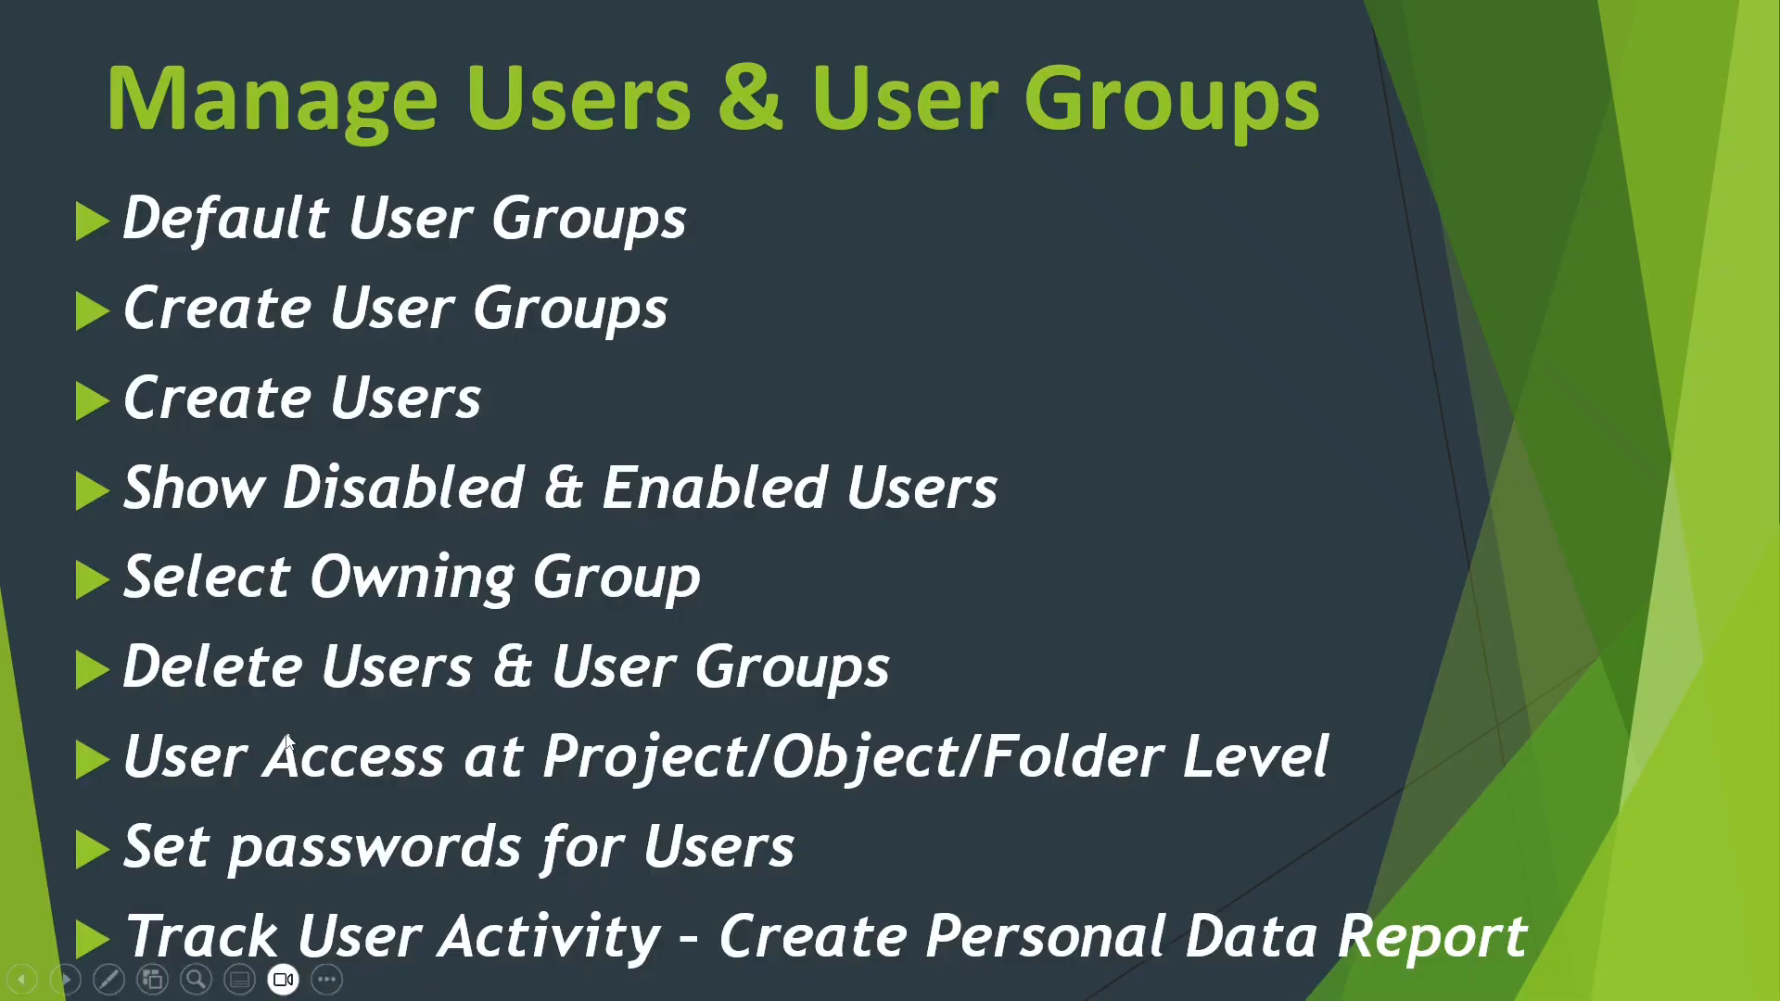
key("alt+Tab")
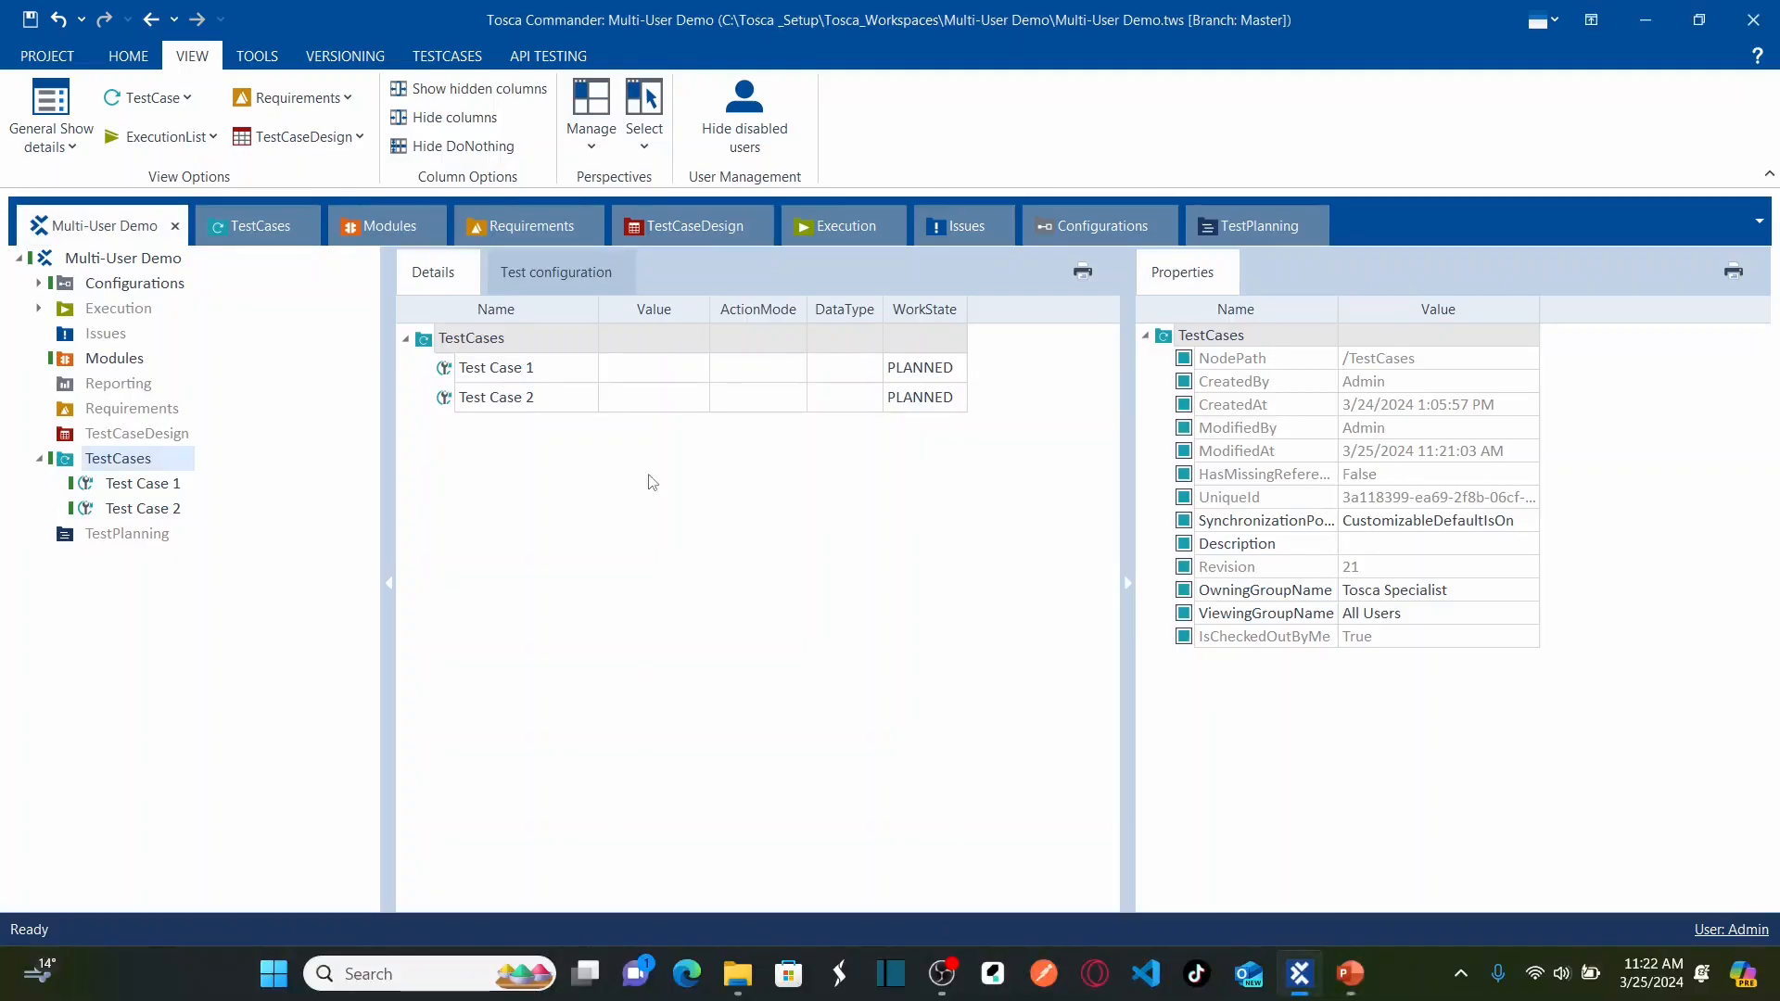
Step: Show the members of the Super Users and Tosca Specialist groups in the project's user management
left_click(137, 259)
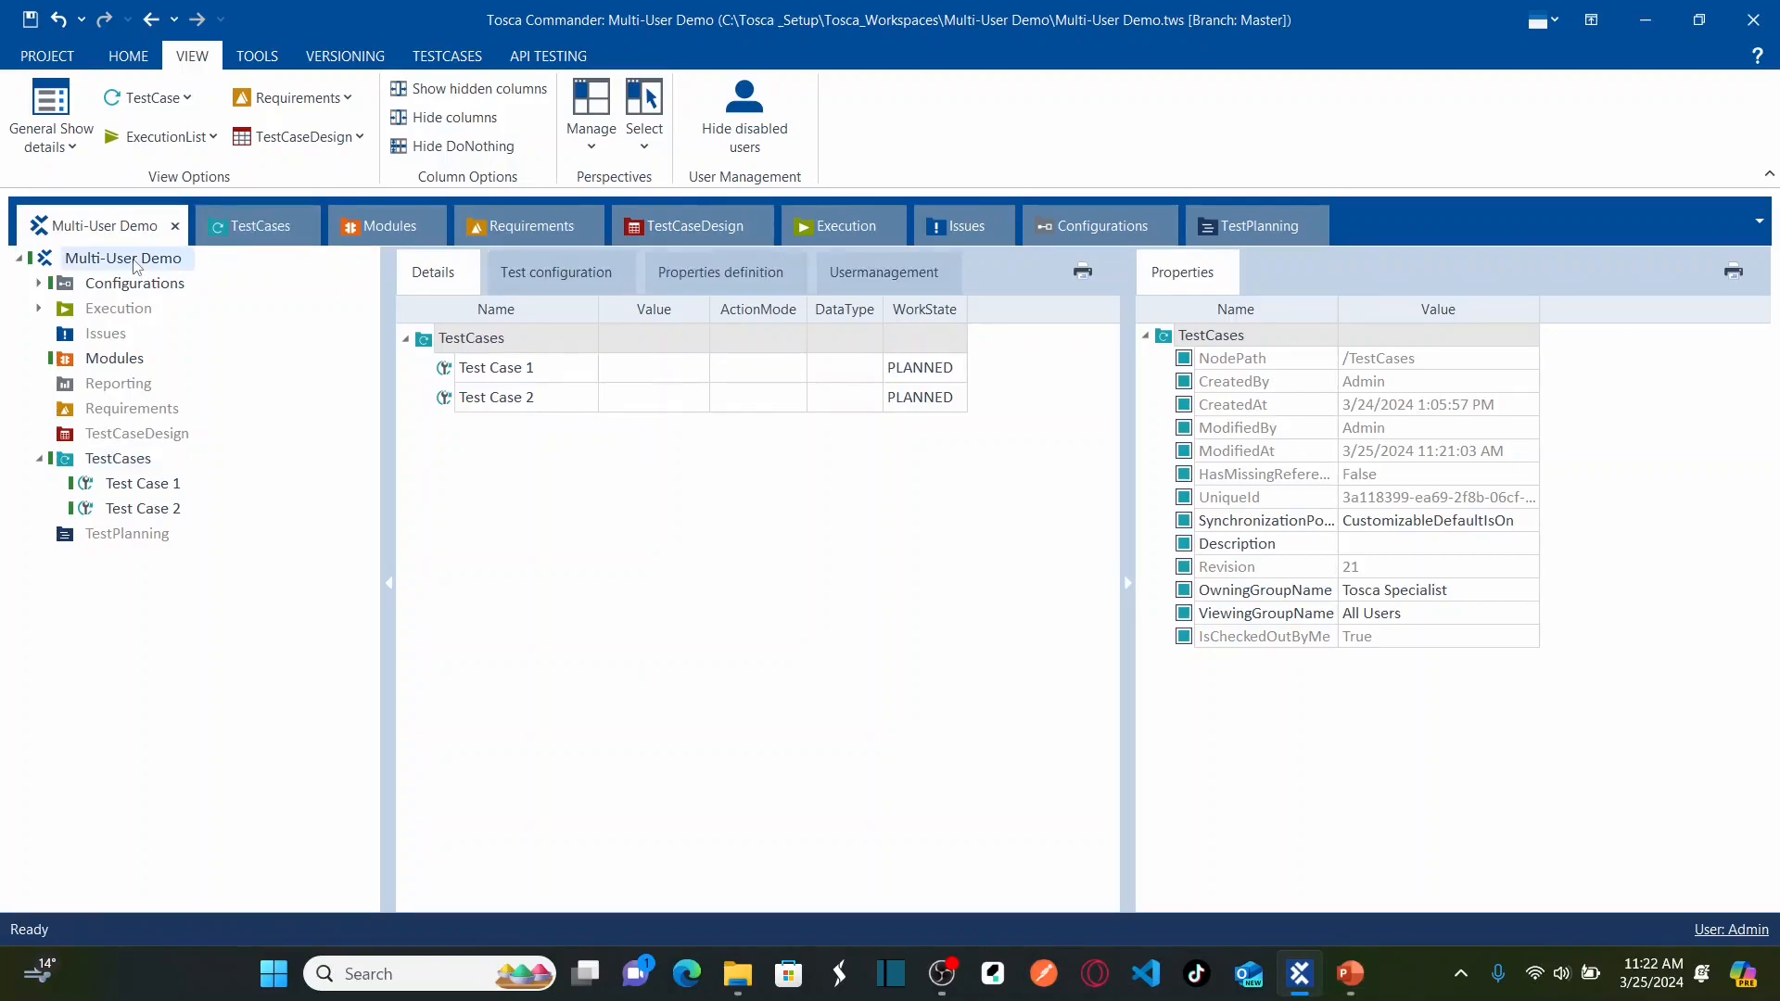
left_click(899, 273)
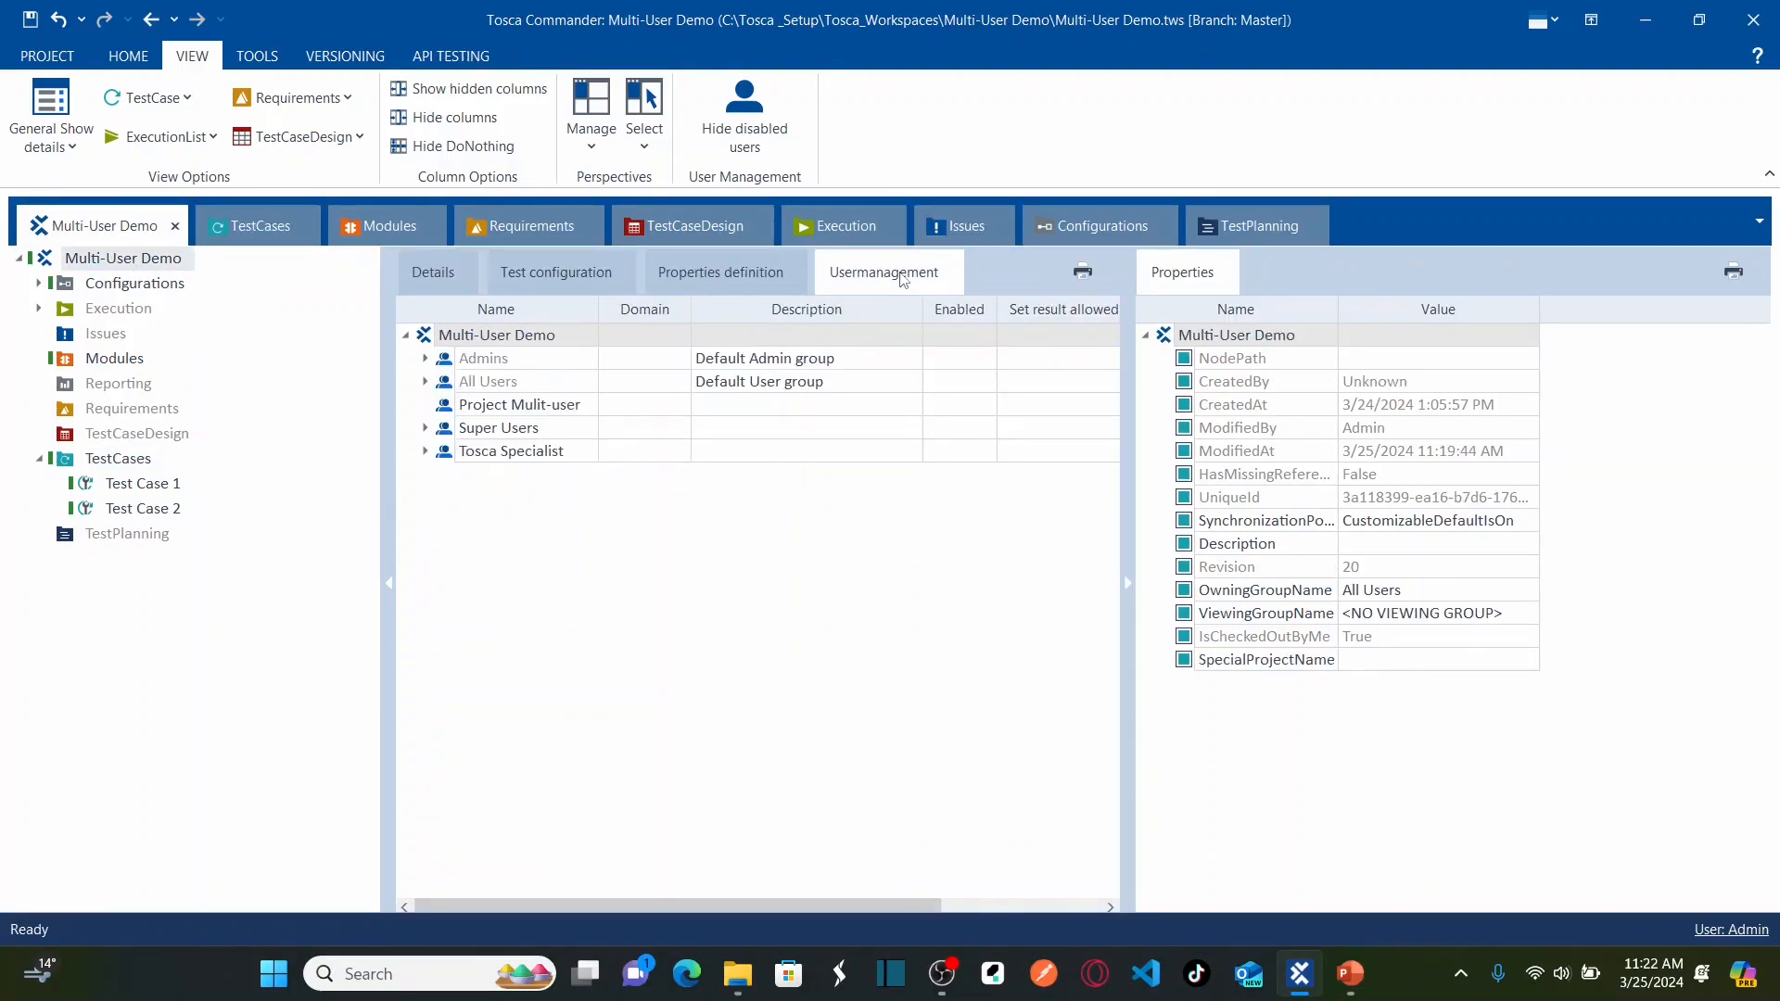
left_click(426, 428)
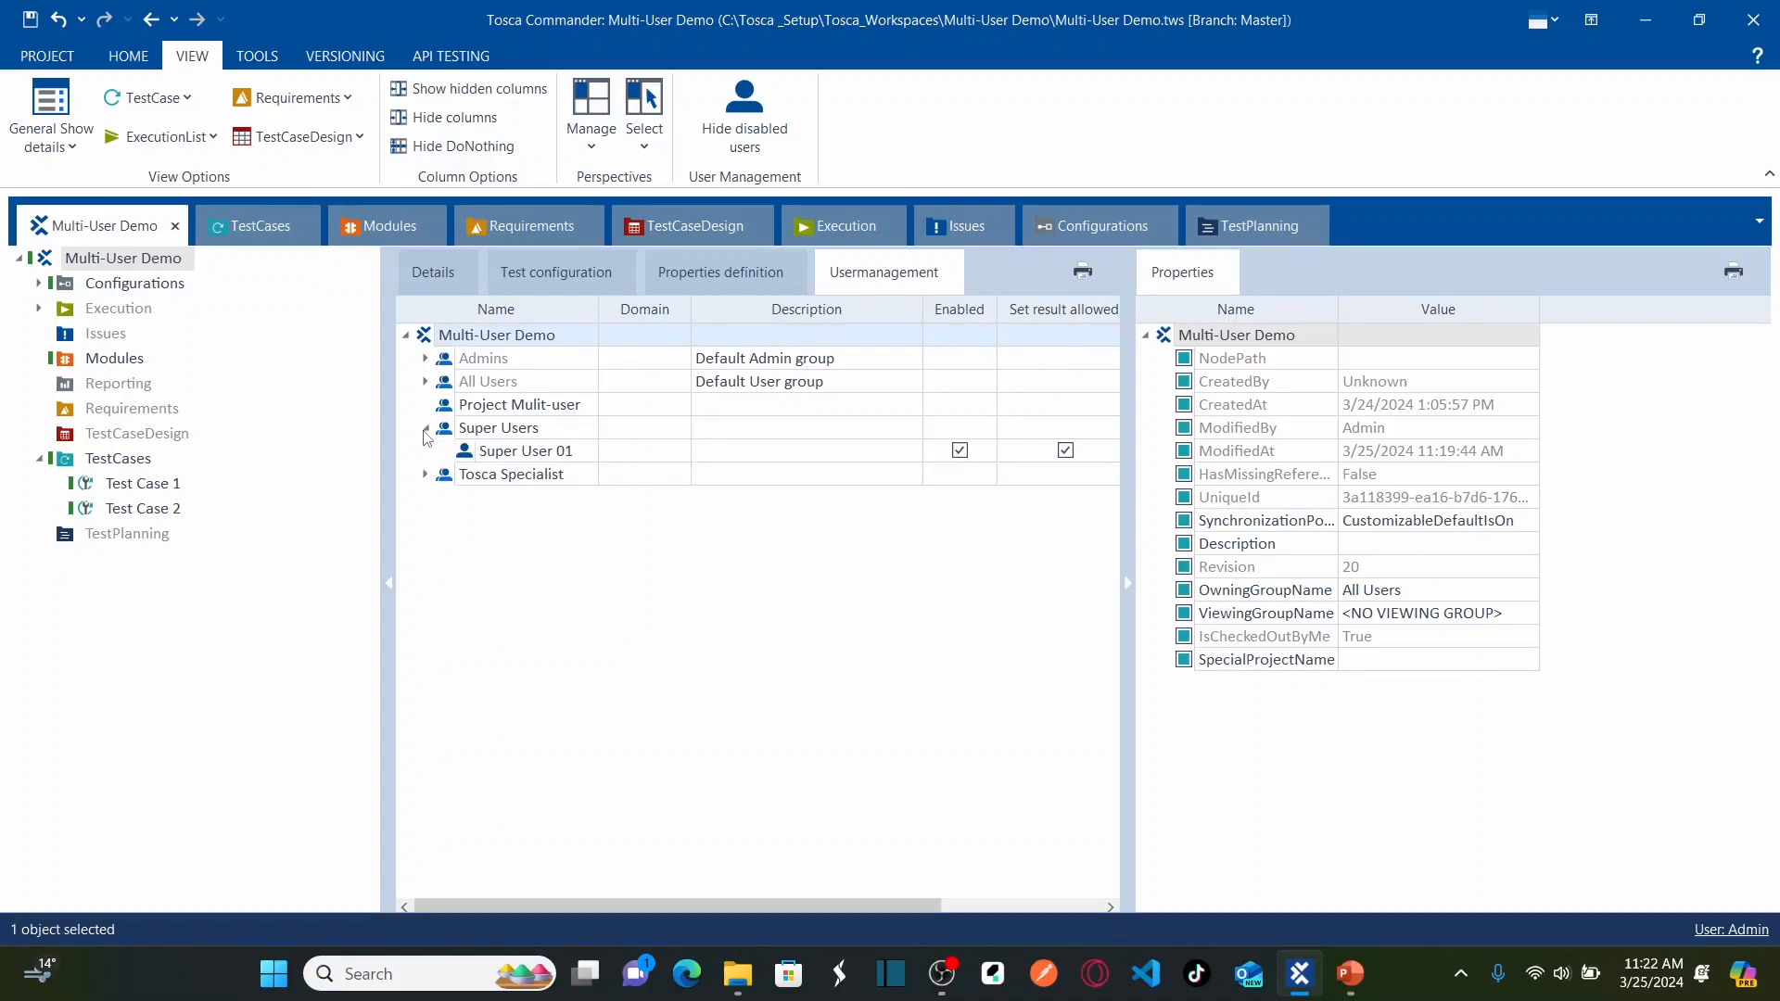
left_click(425, 475)
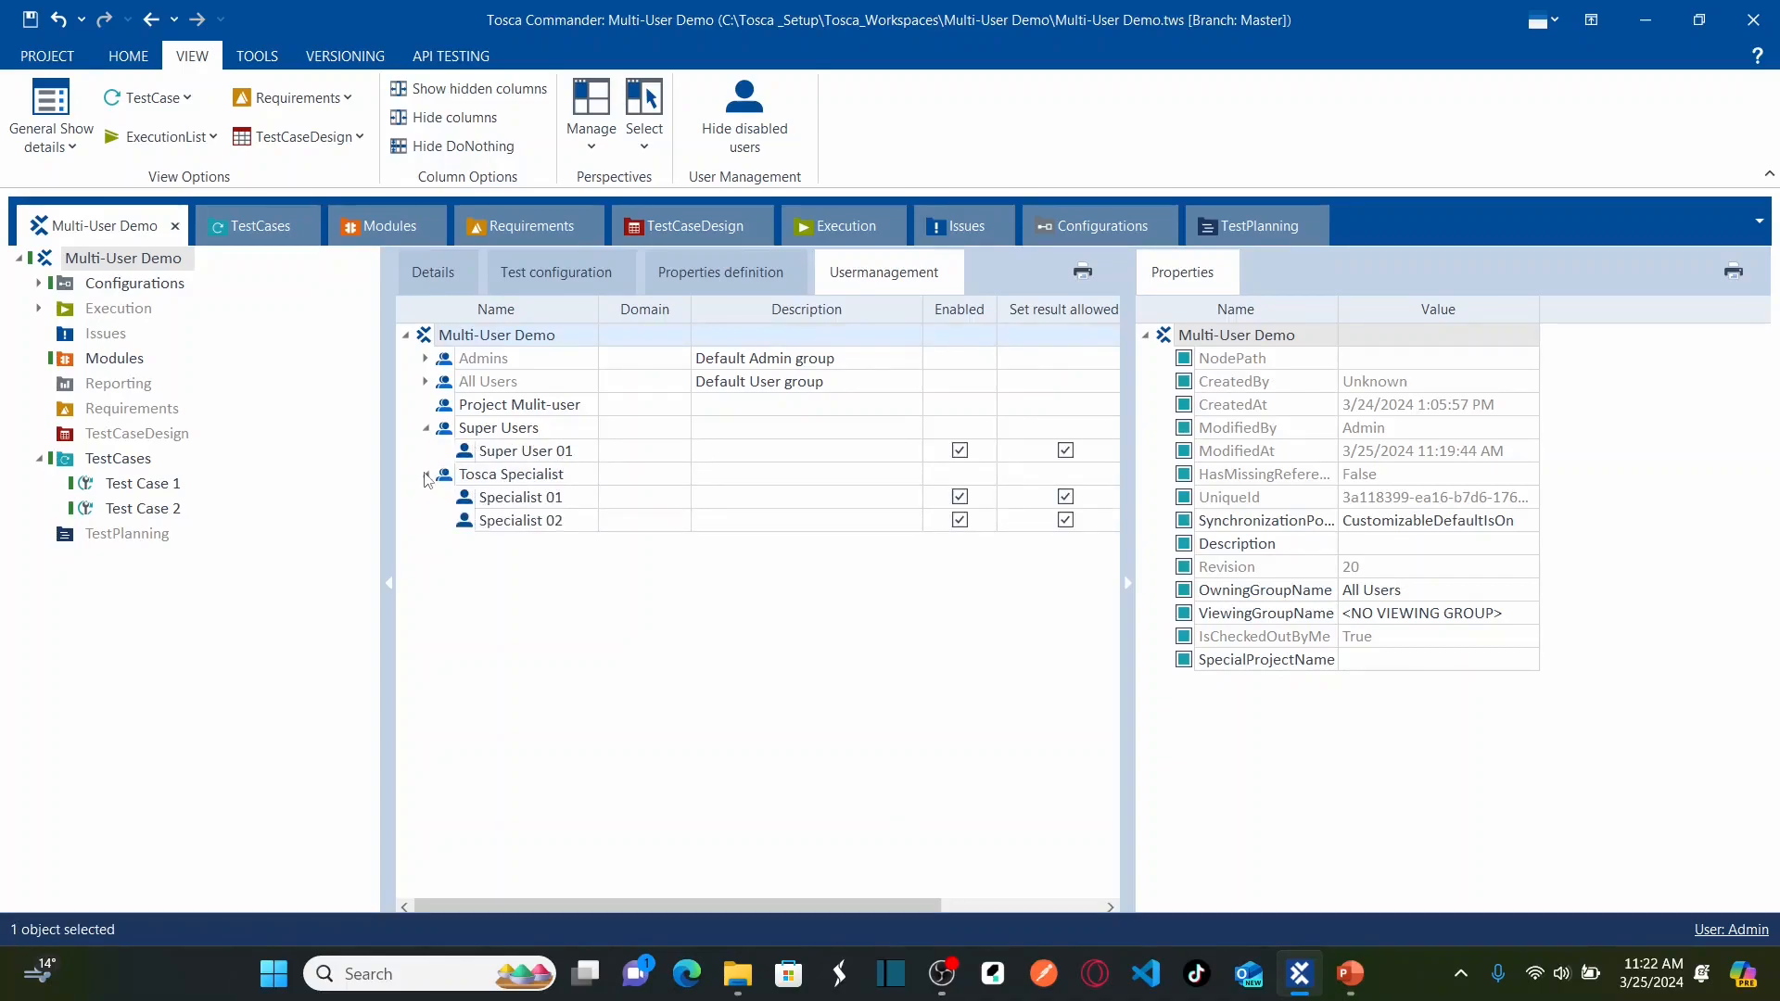
Step: Set a password for the Specialist 01 user, entering and repeating the user's password
left_click(530, 505)
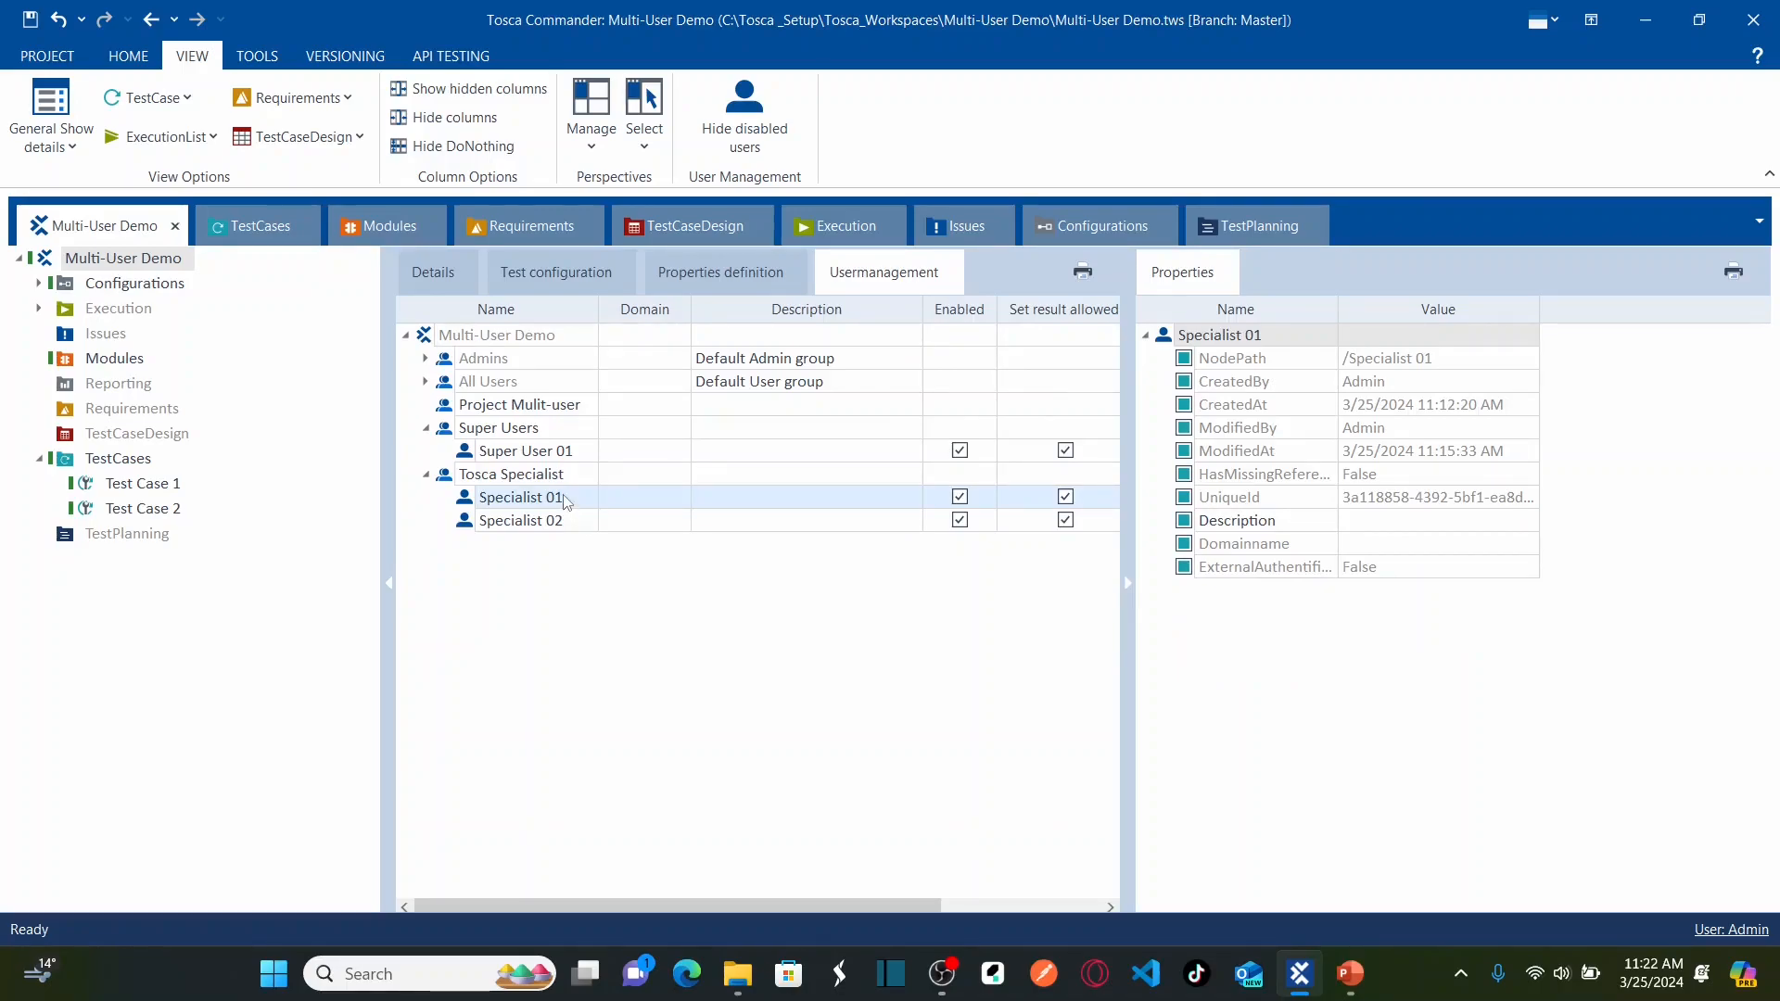
right_click(566, 502)
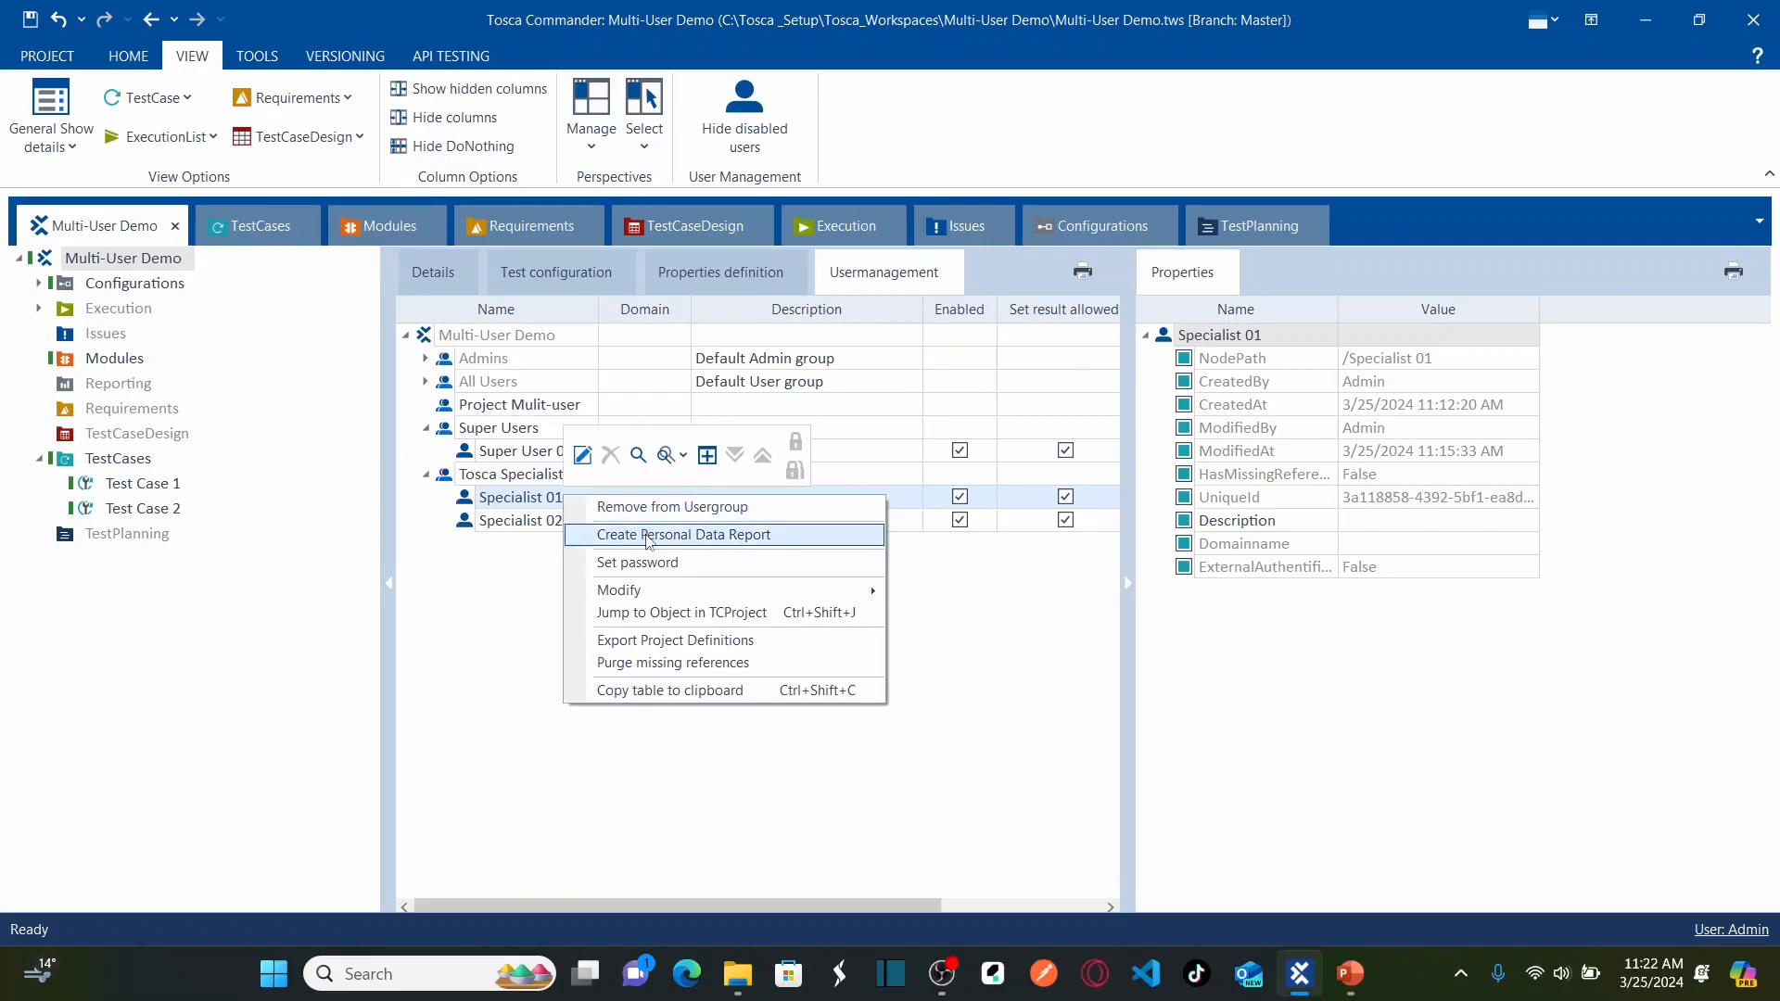
left_click(629, 563)
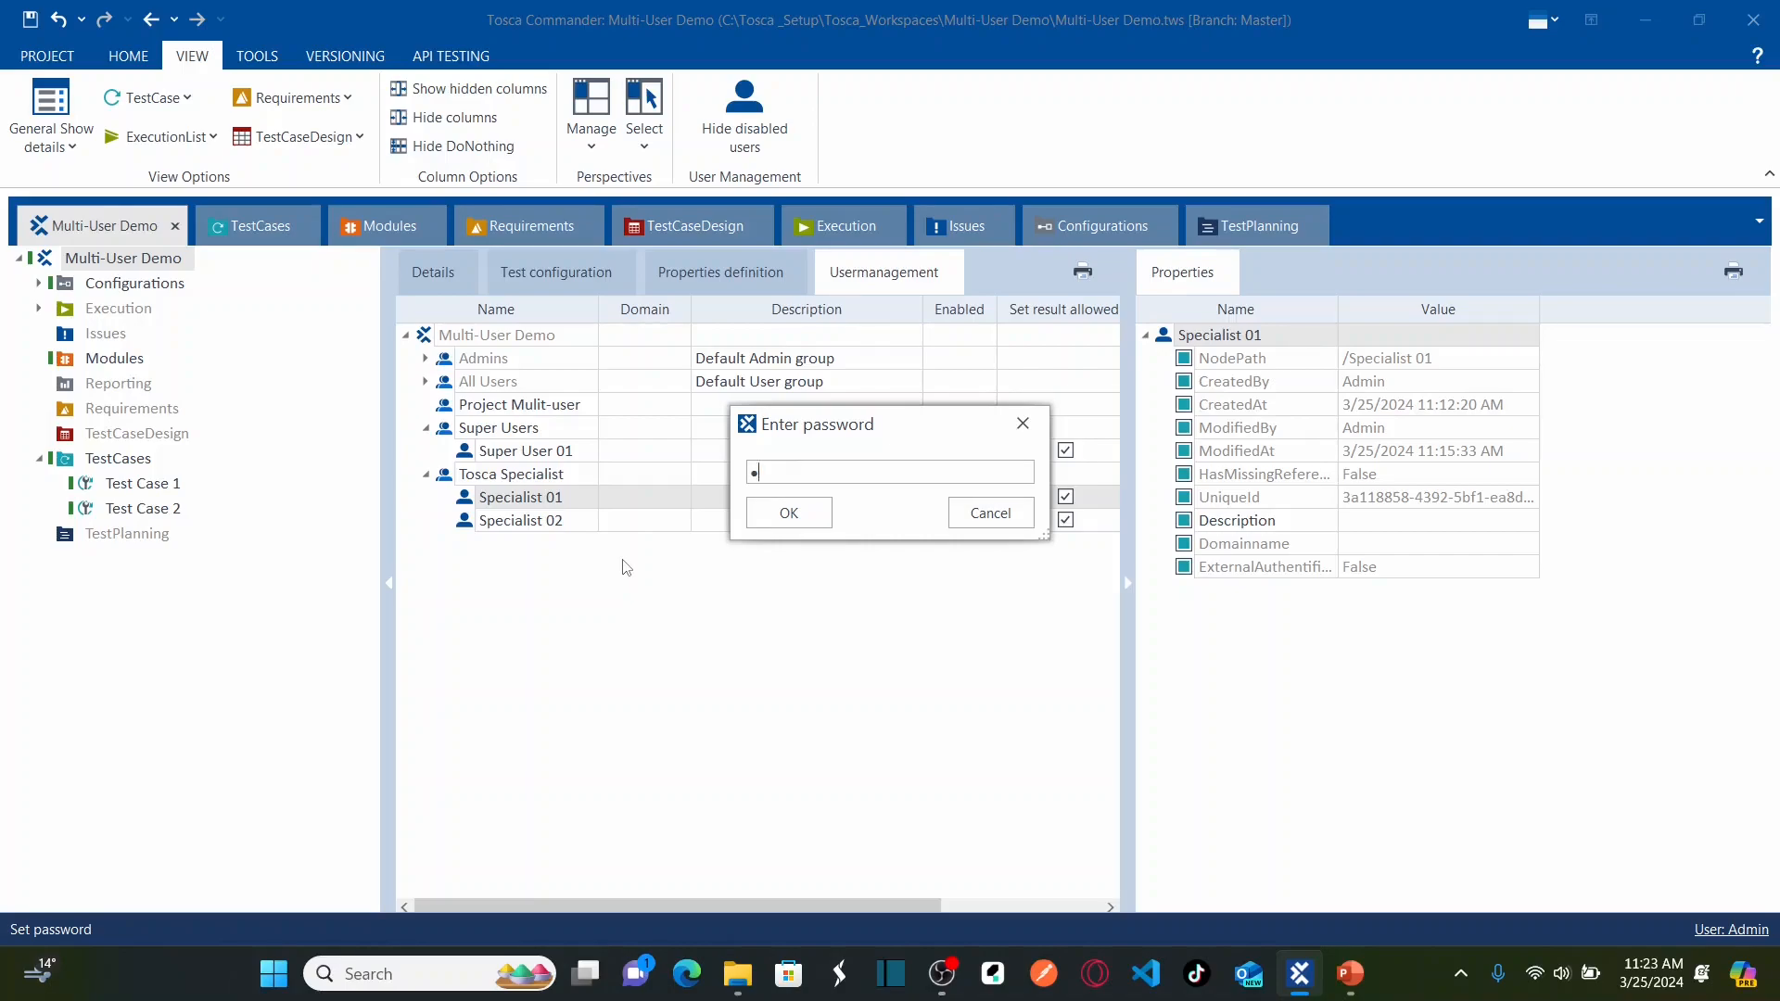
type("•••")
left_click(784, 518)
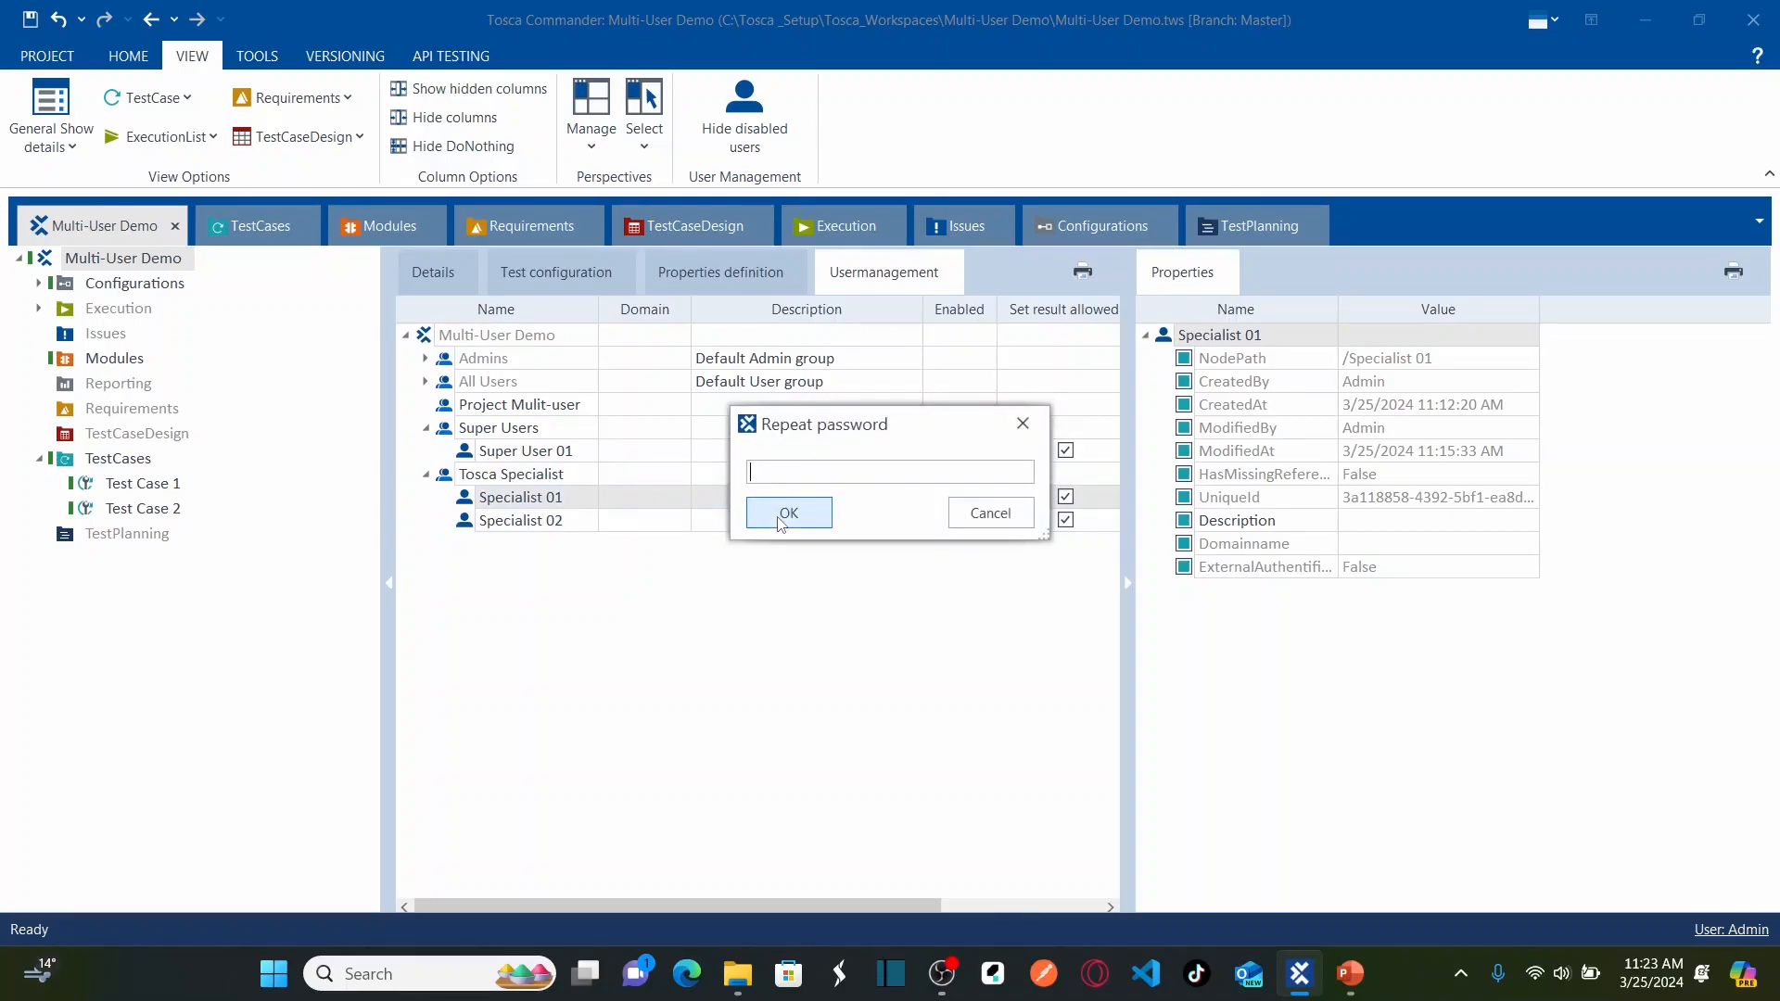
type("•••••••")
left_click(784, 518)
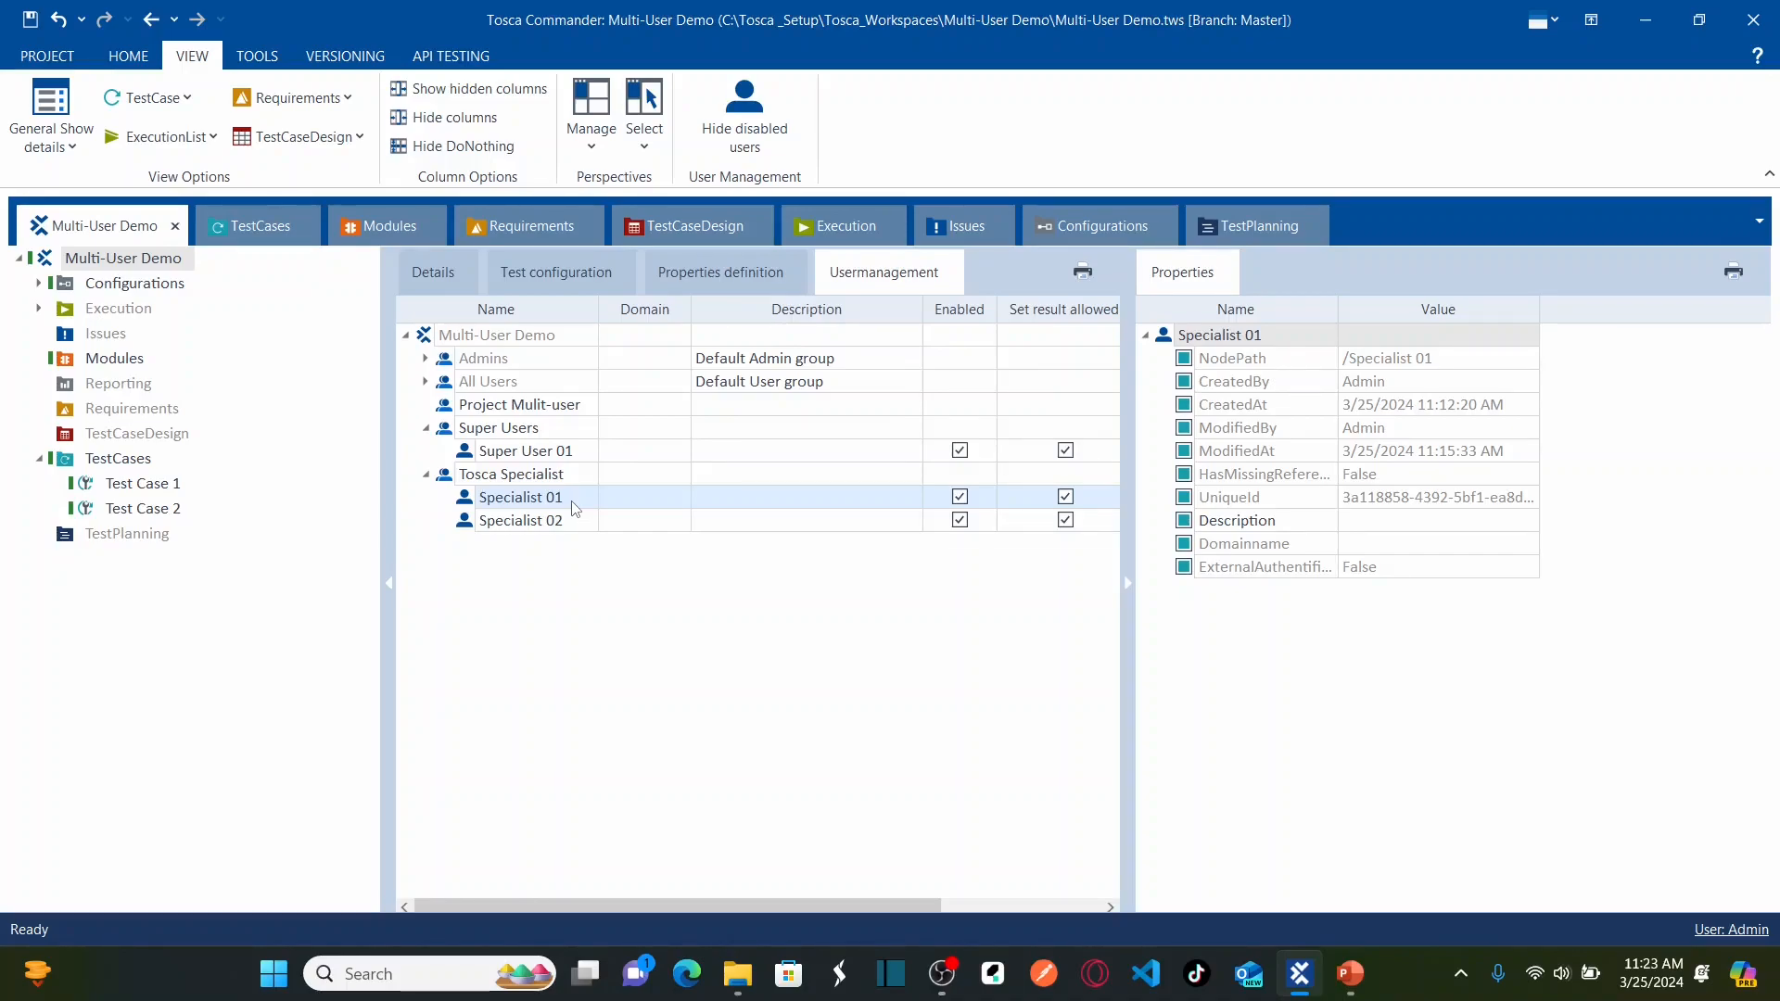
right_click(533, 497)
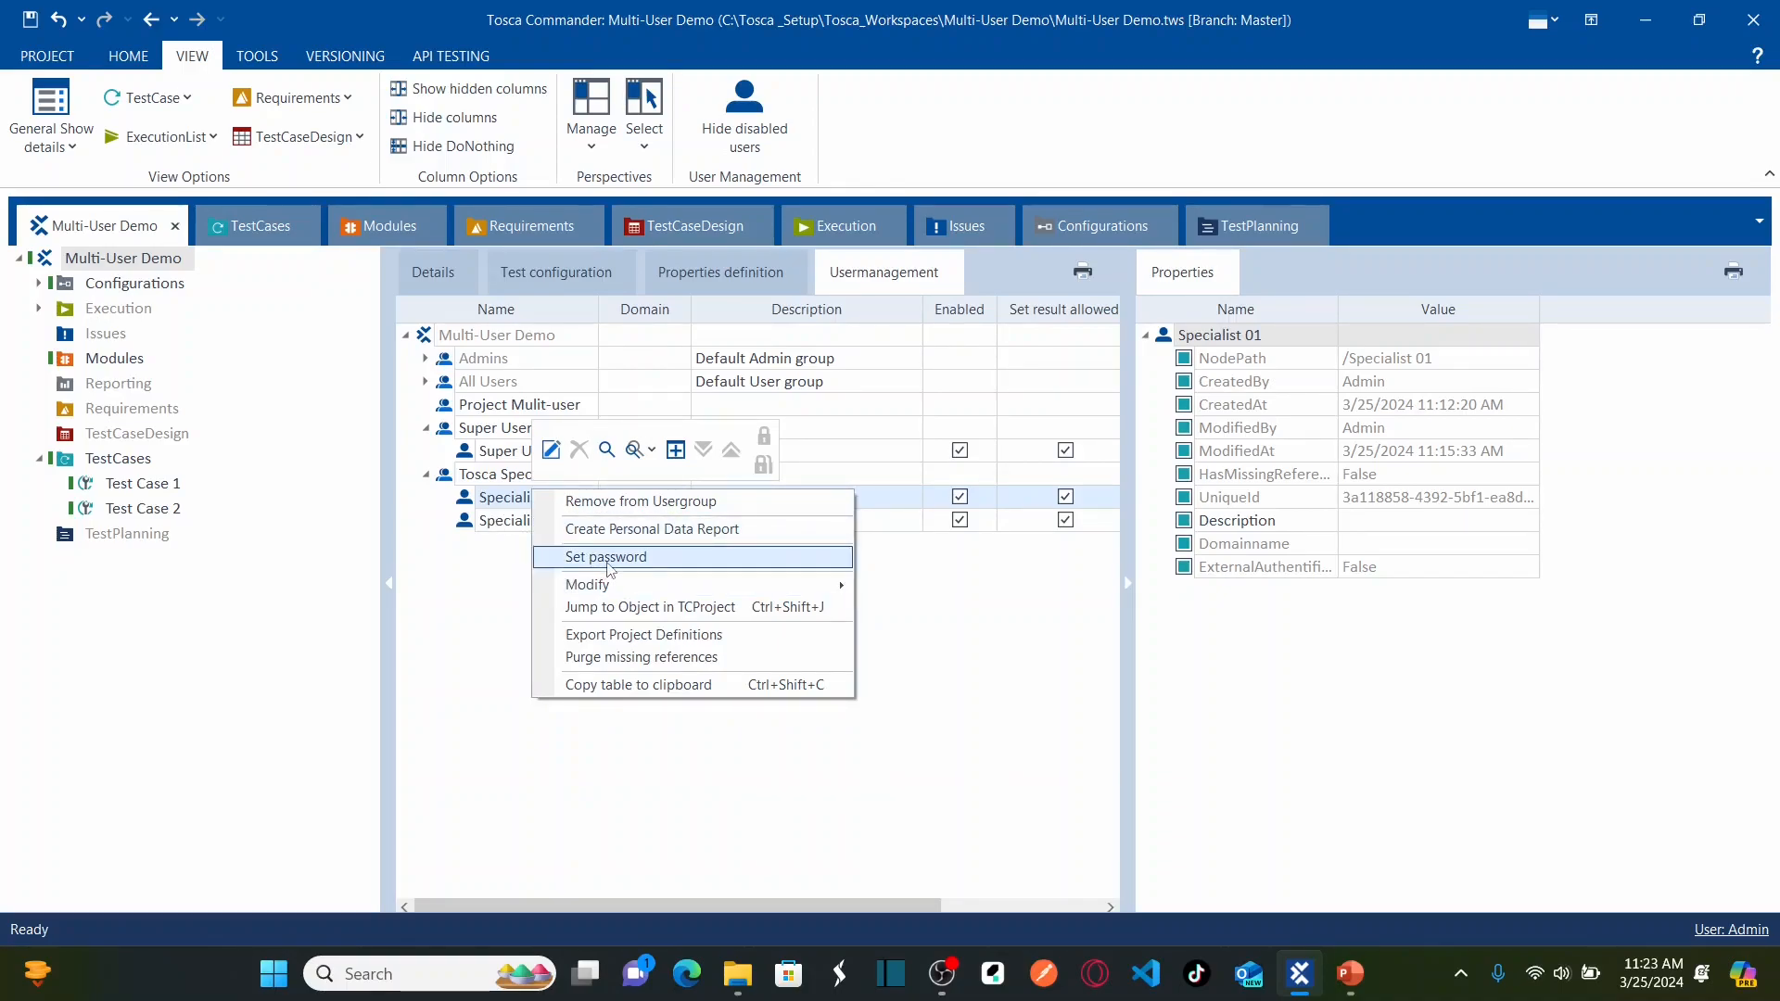
left_click(470, 506)
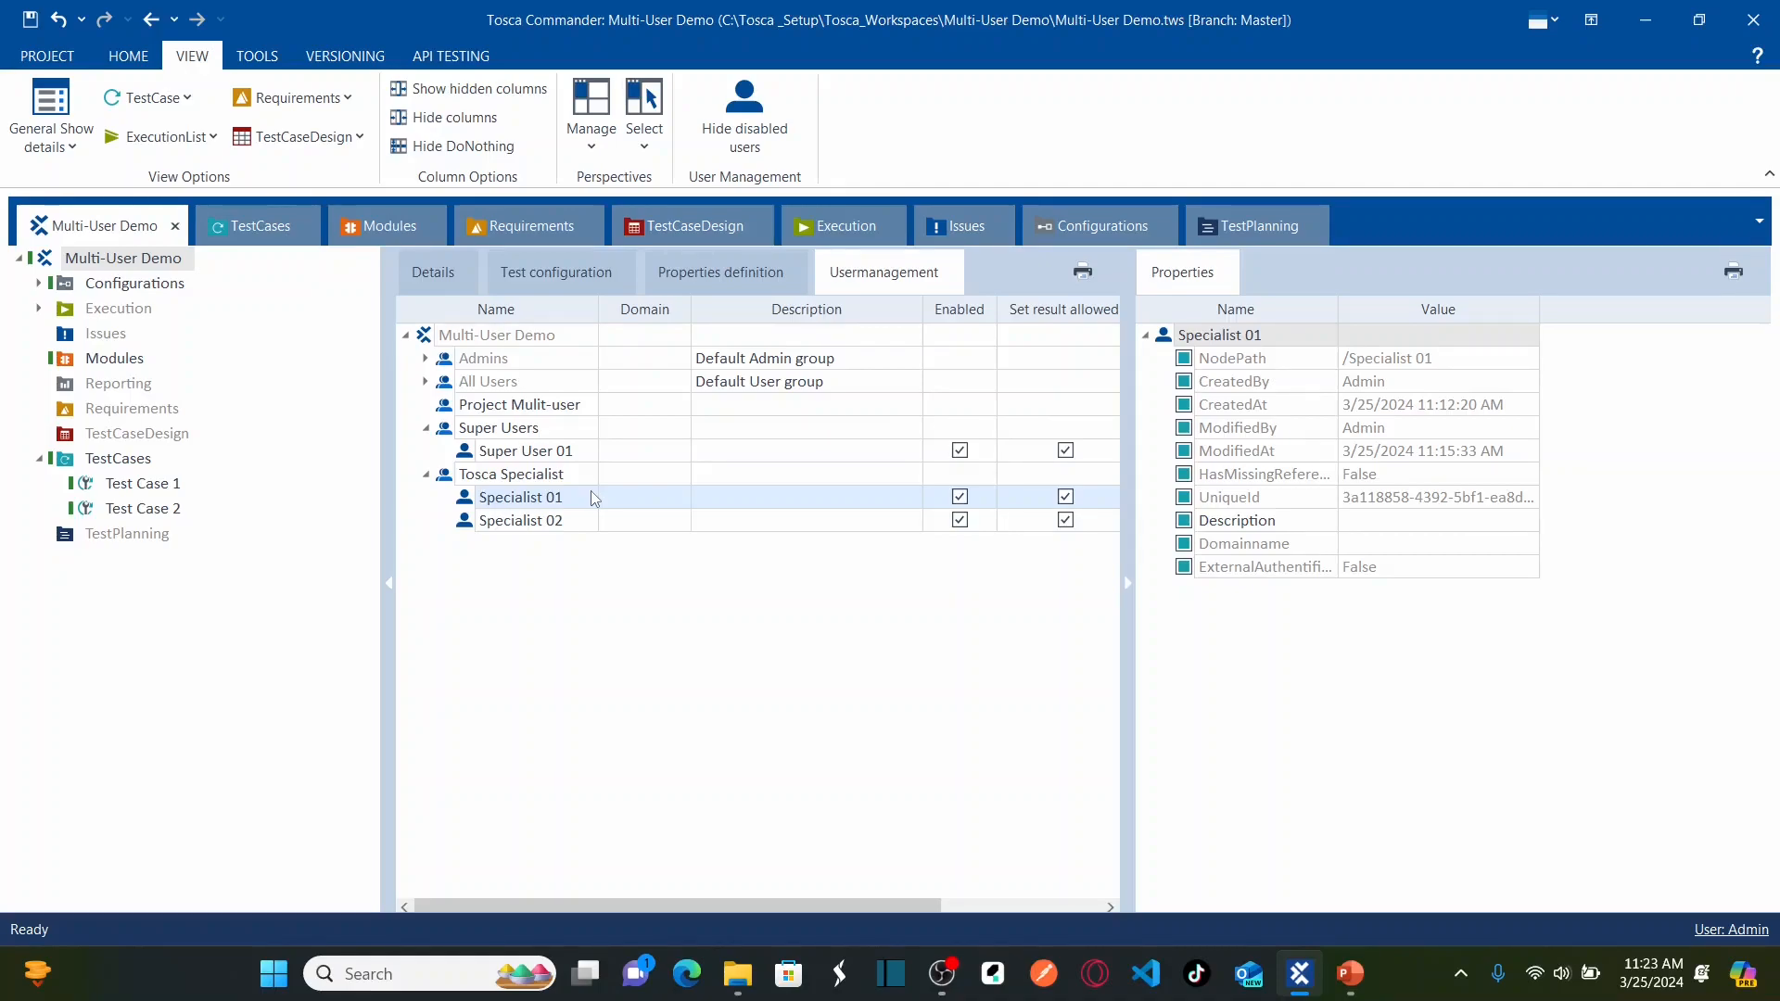
right_click(548, 497)
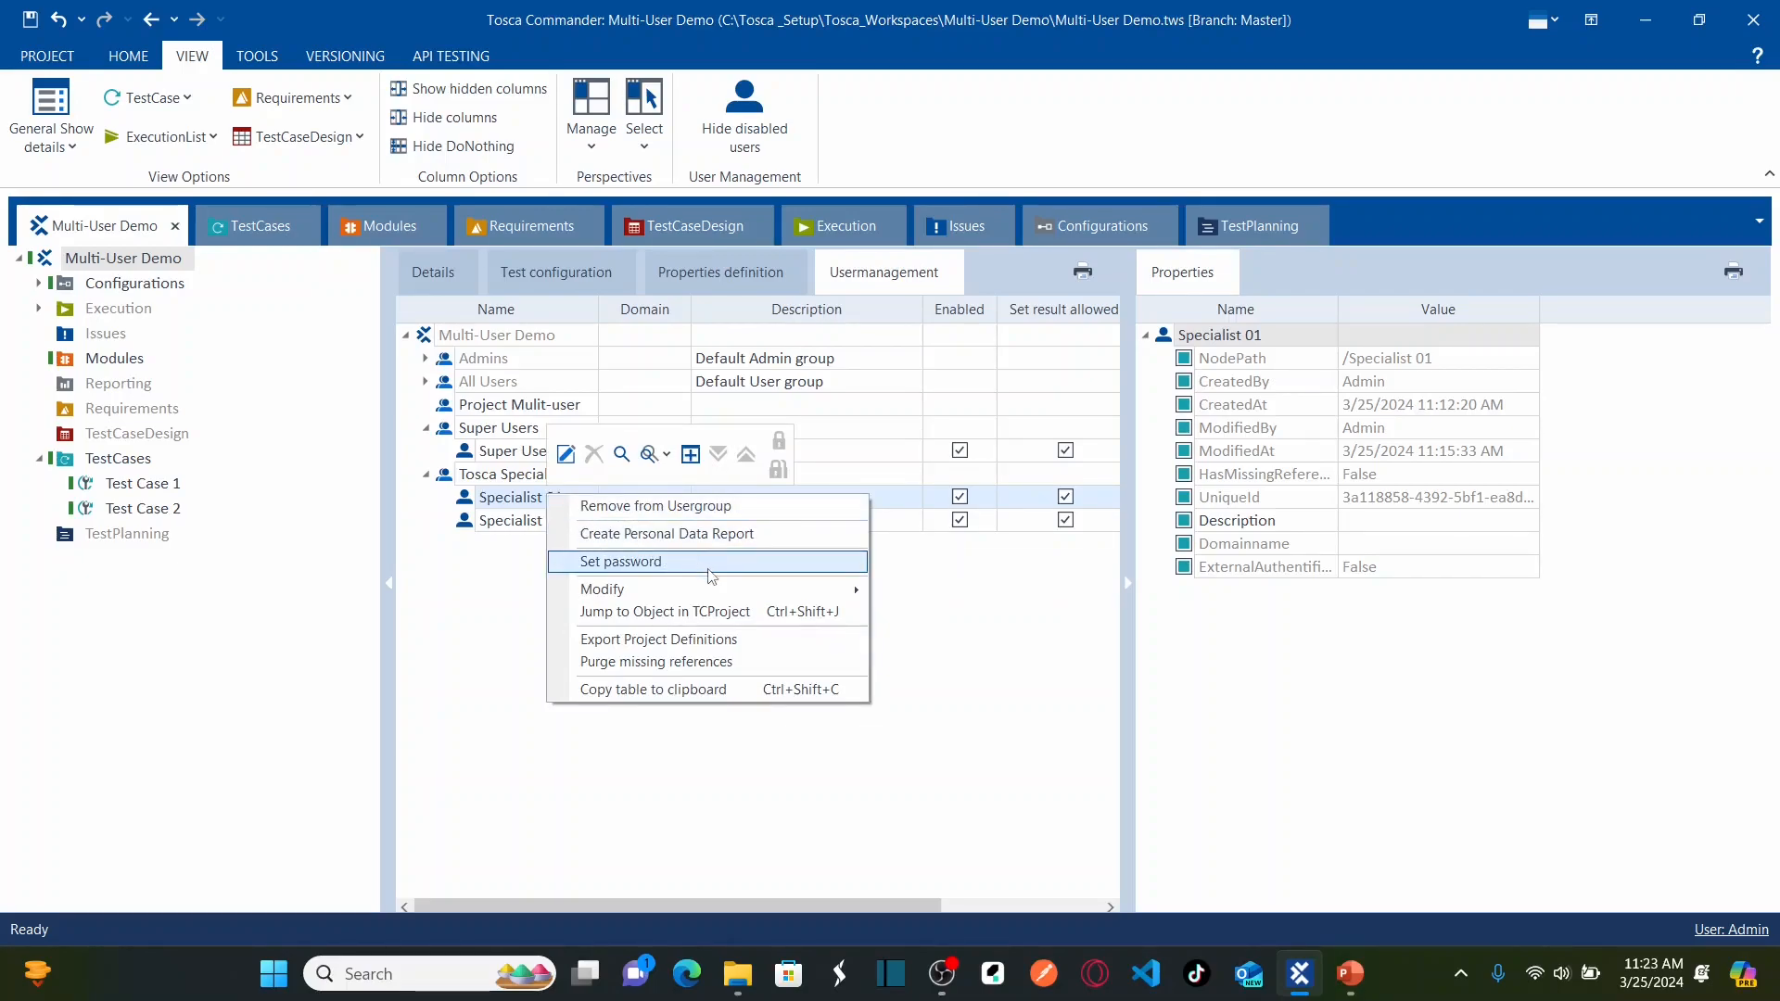
mouse_move(724, 592)
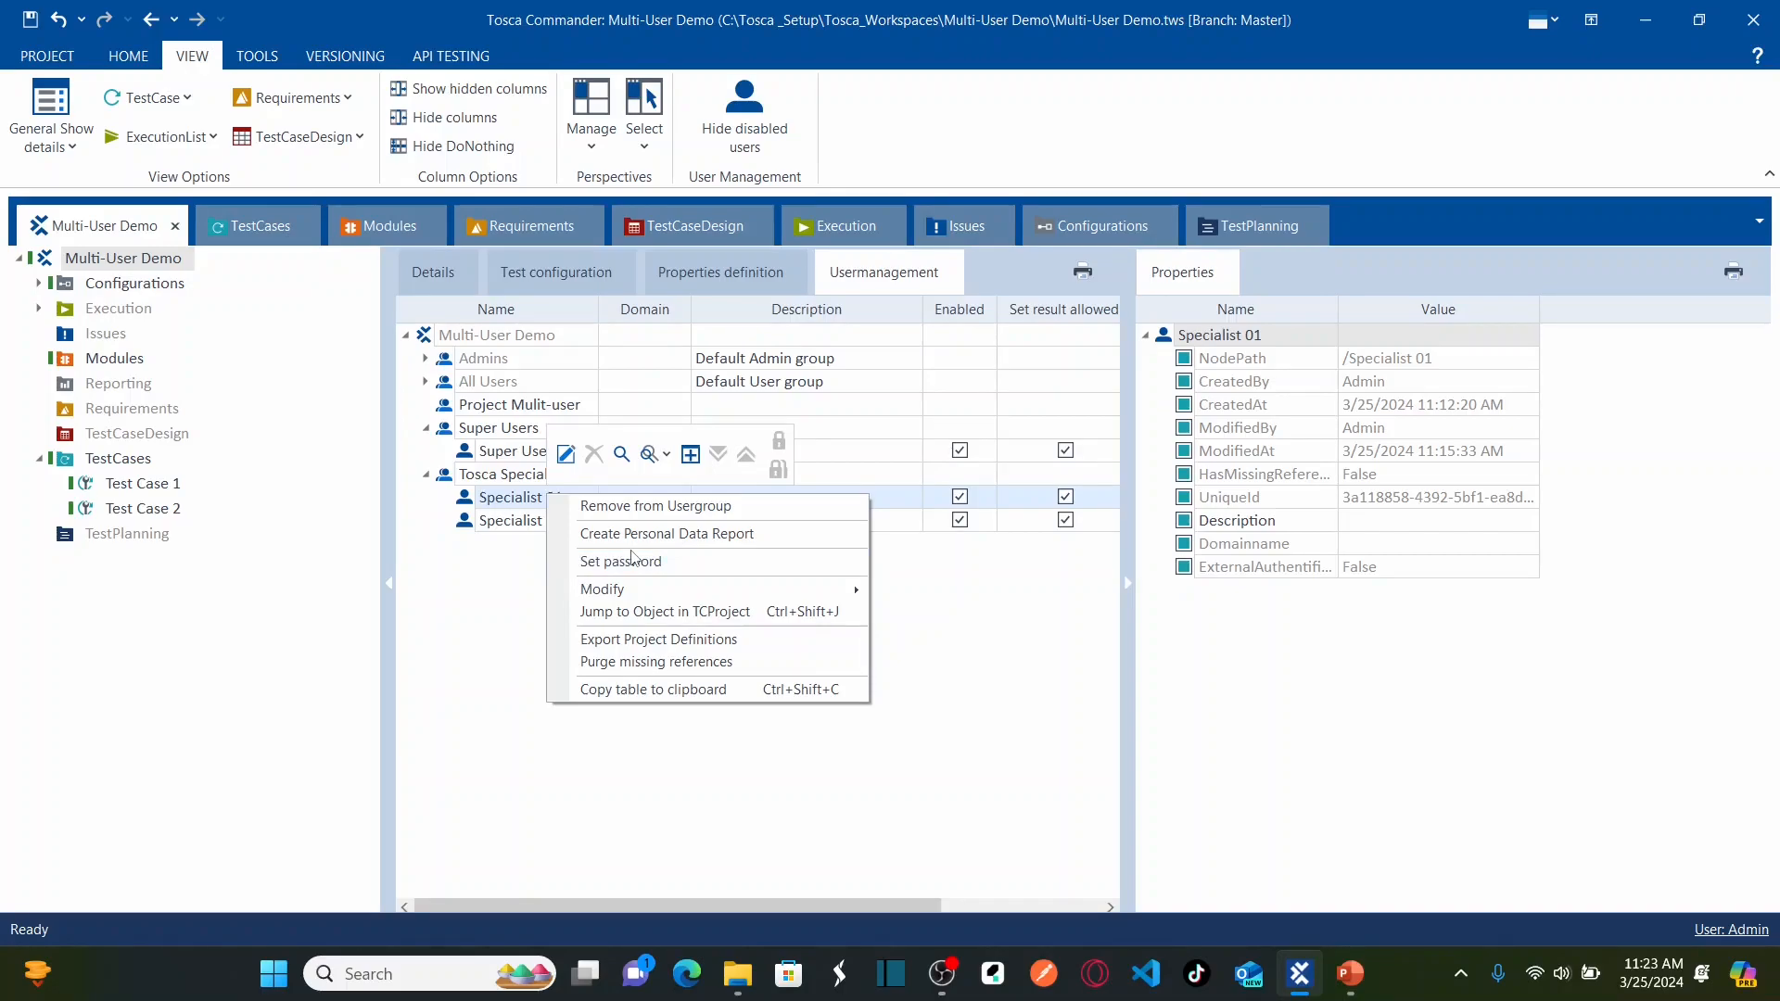
left_click(504, 593)
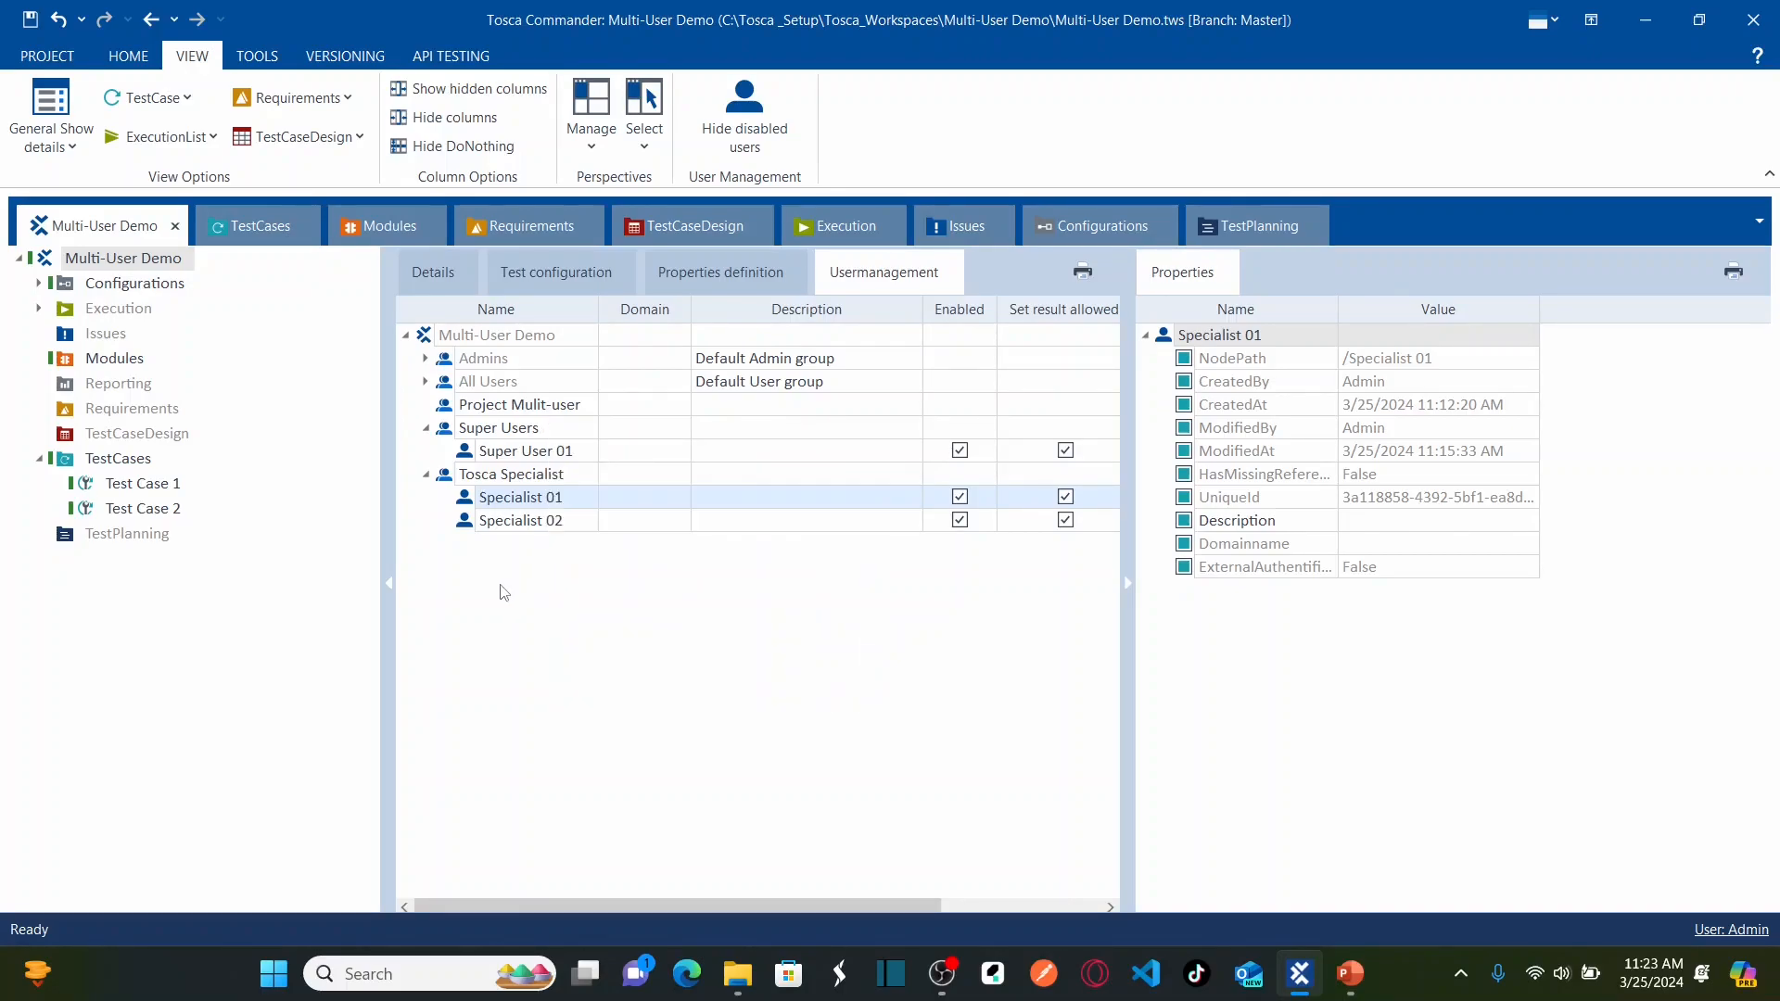
key("alt+Tab")
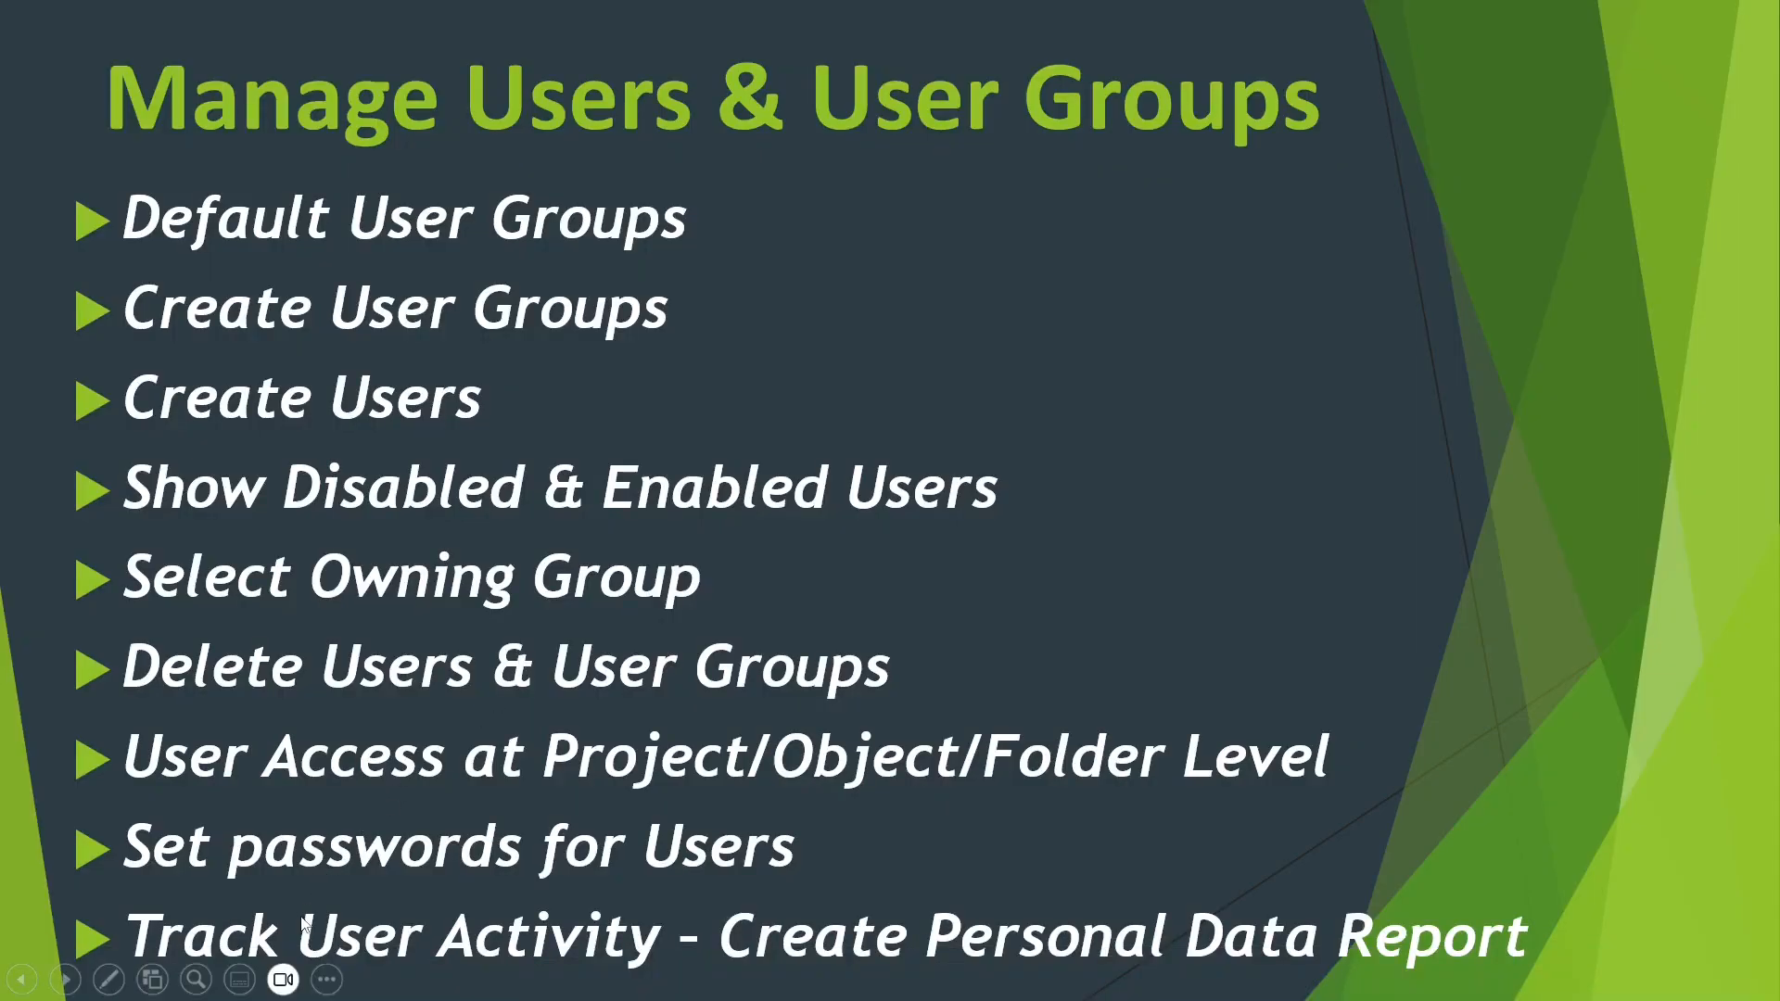
key("alt+Tab")
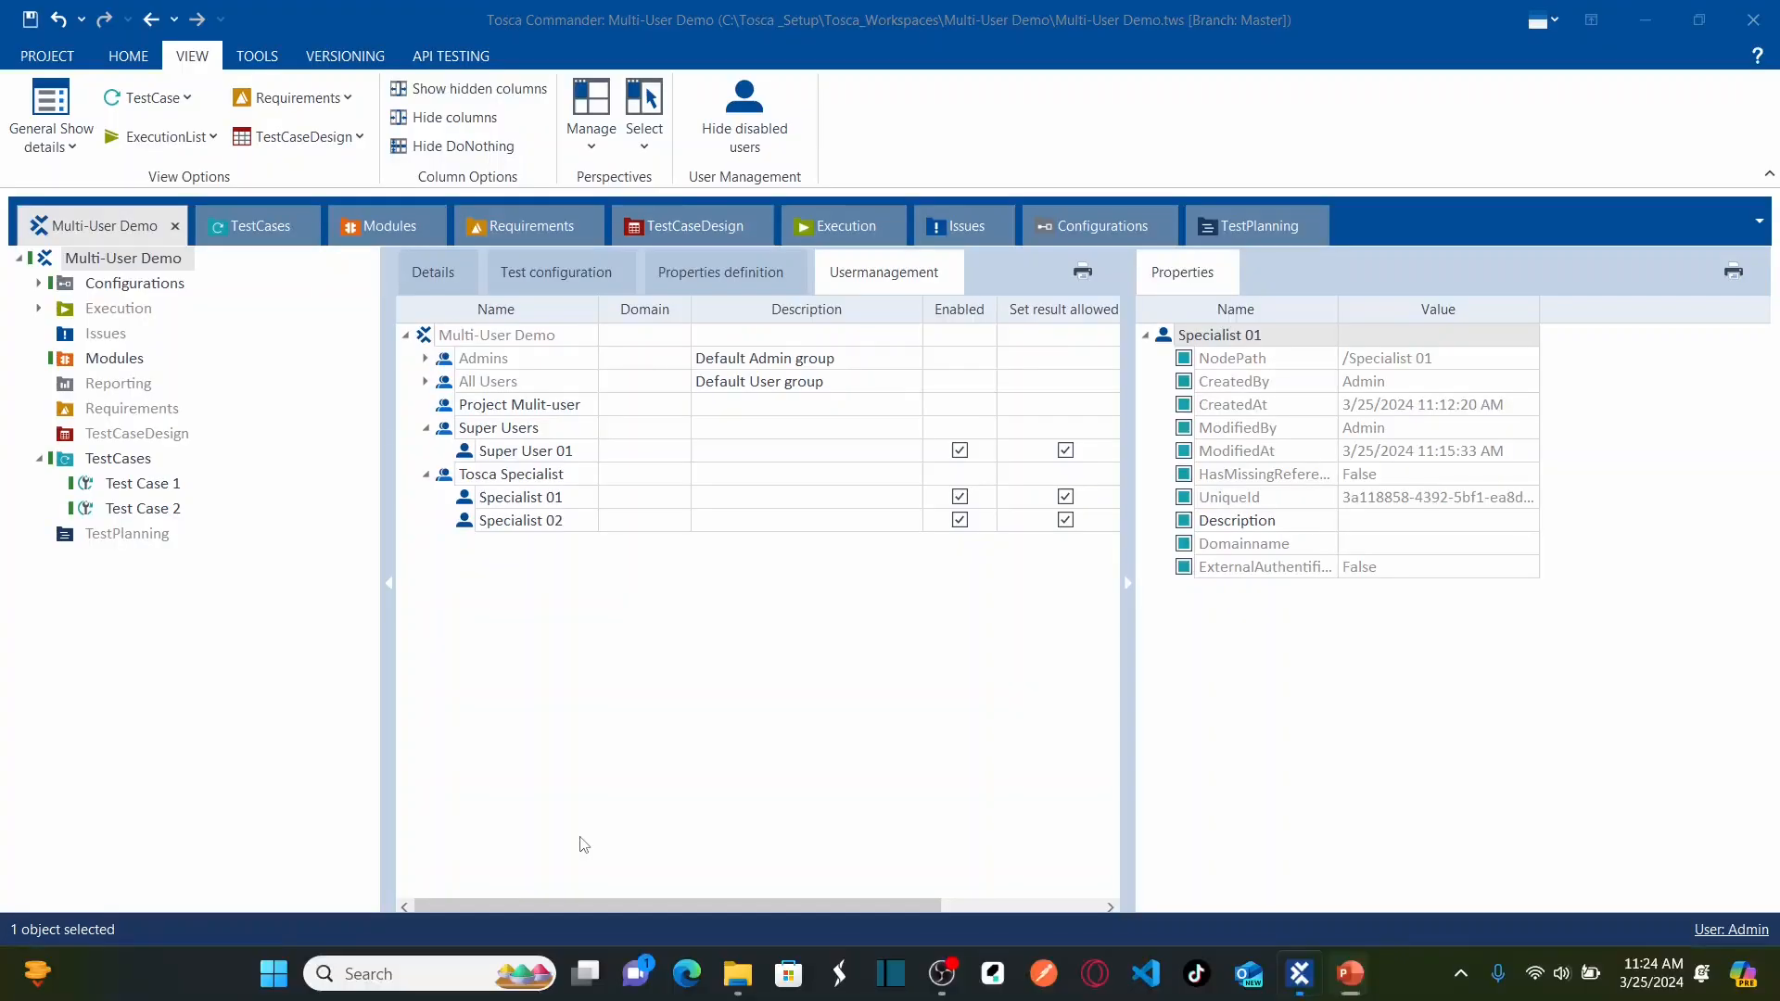
Step: Create a personal data report for the Specialist 02 user of the Tosca Specialist group
left_click(426, 357)
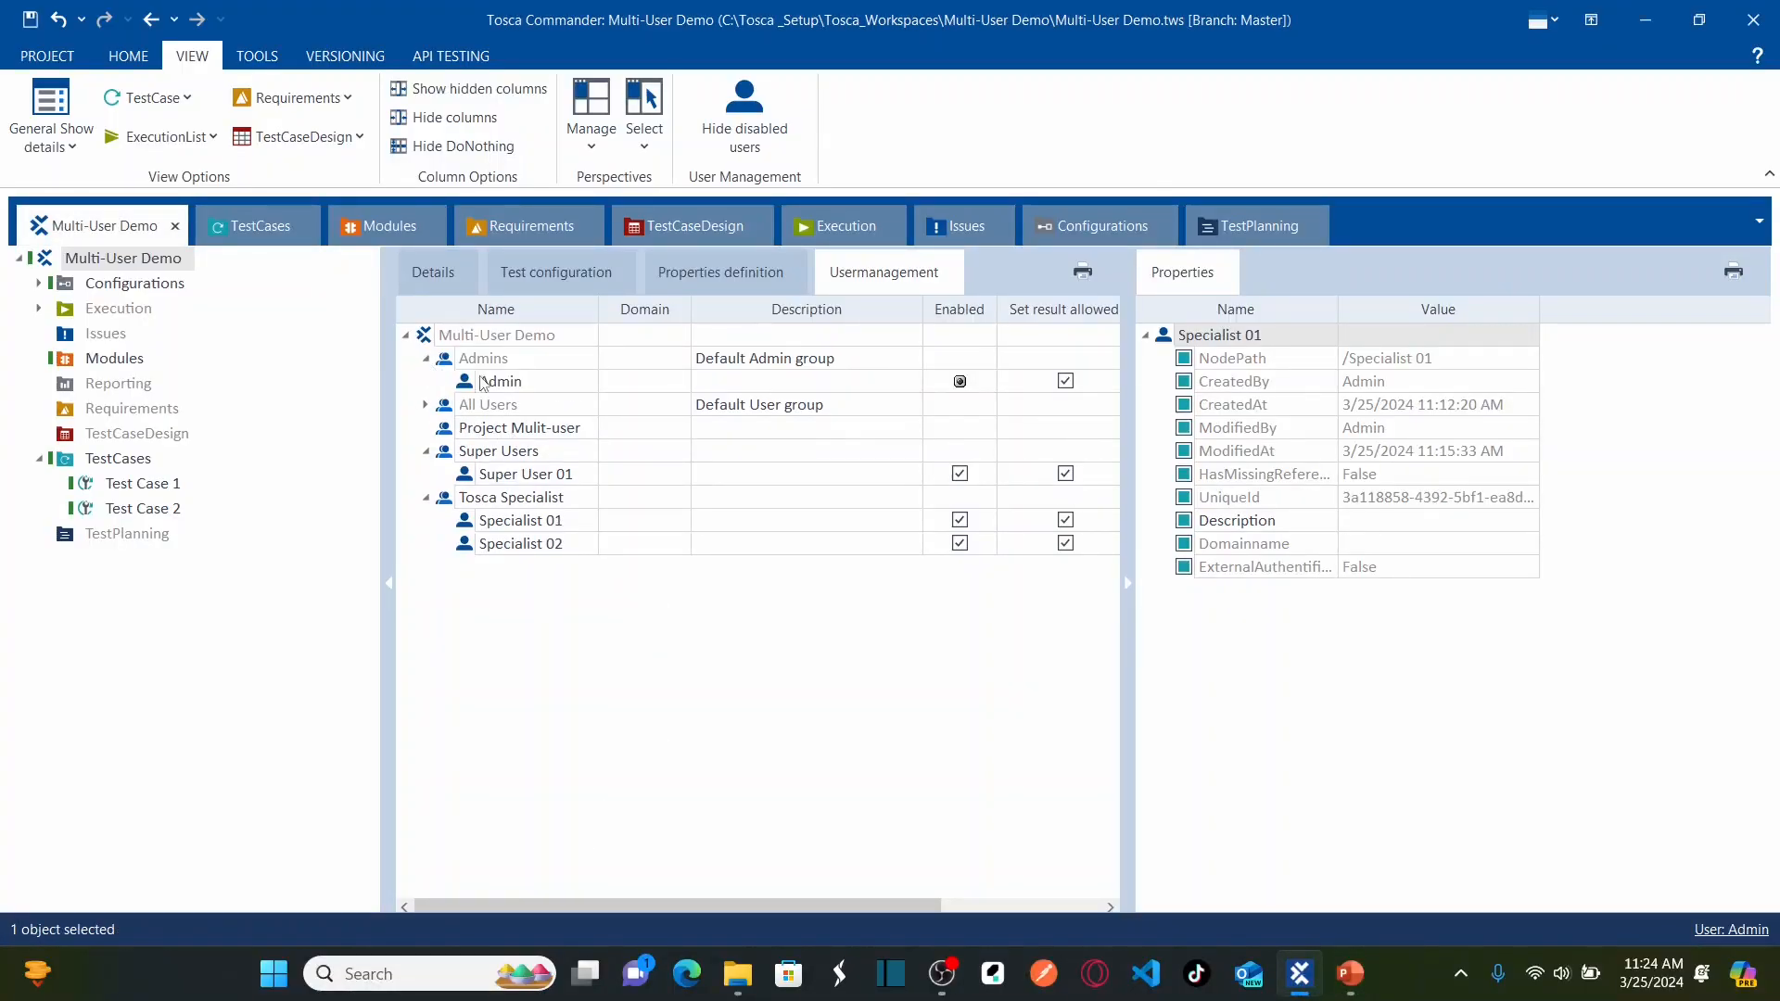
left_click(527, 522)
left_click(515, 547)
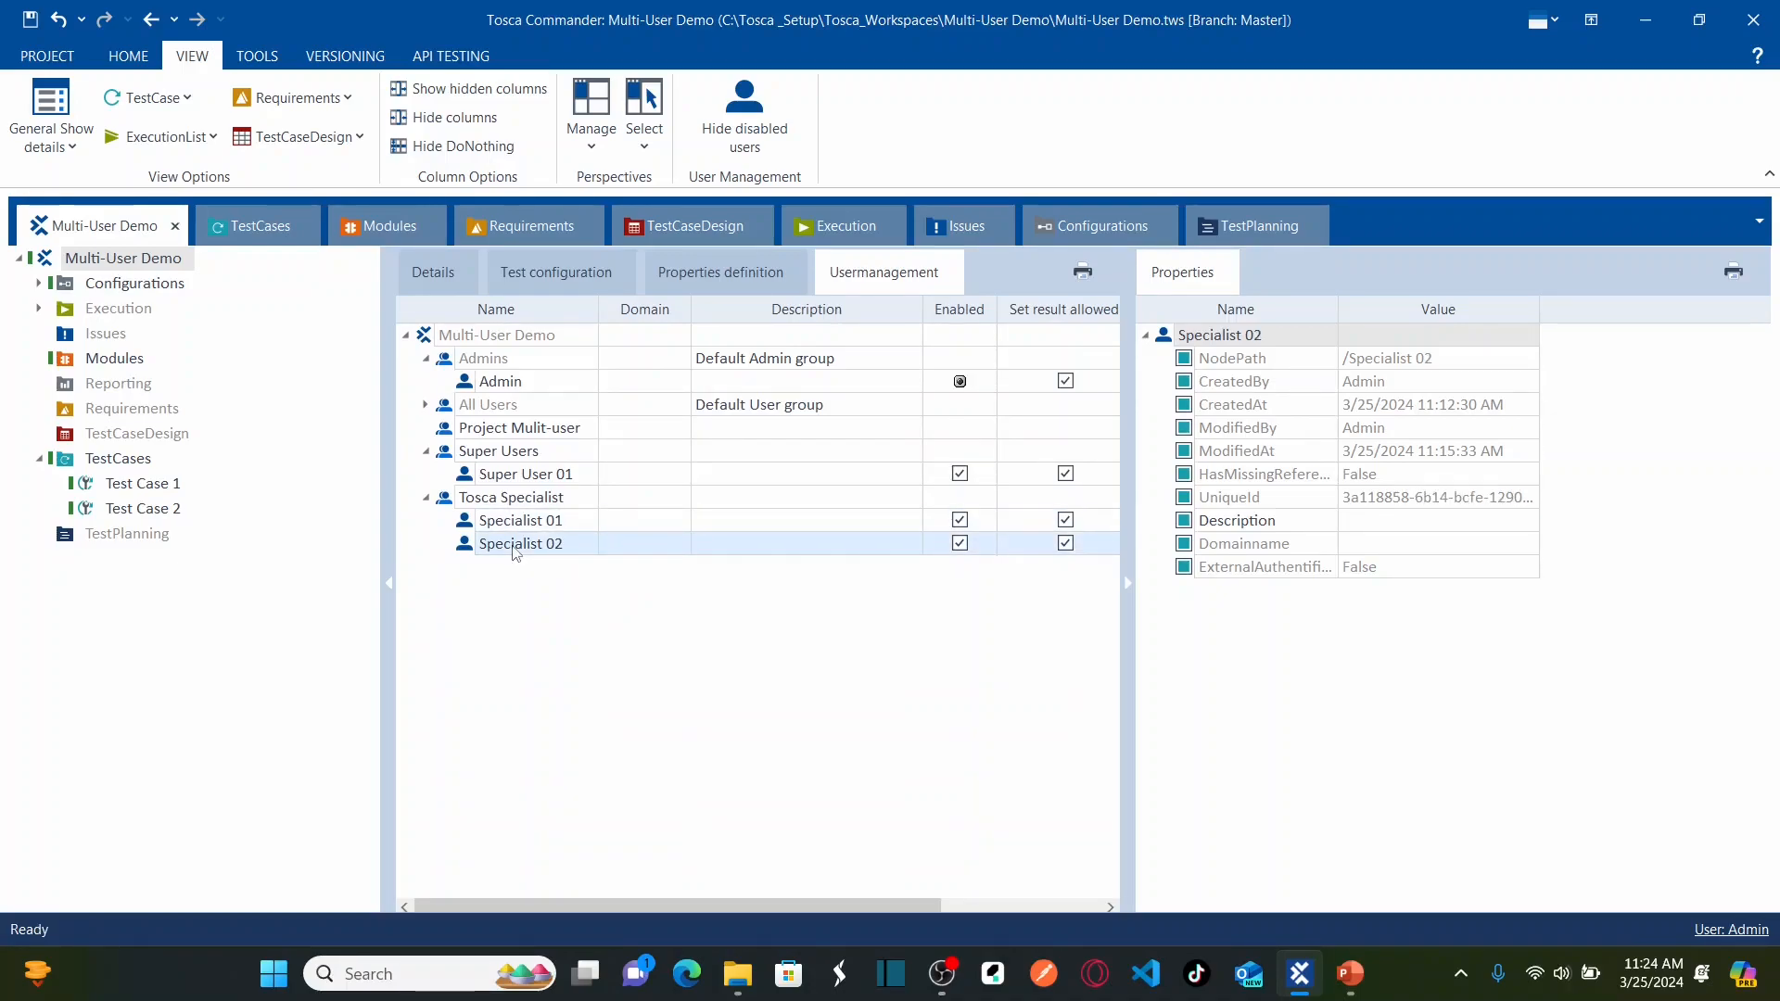
right_click(516, 553)
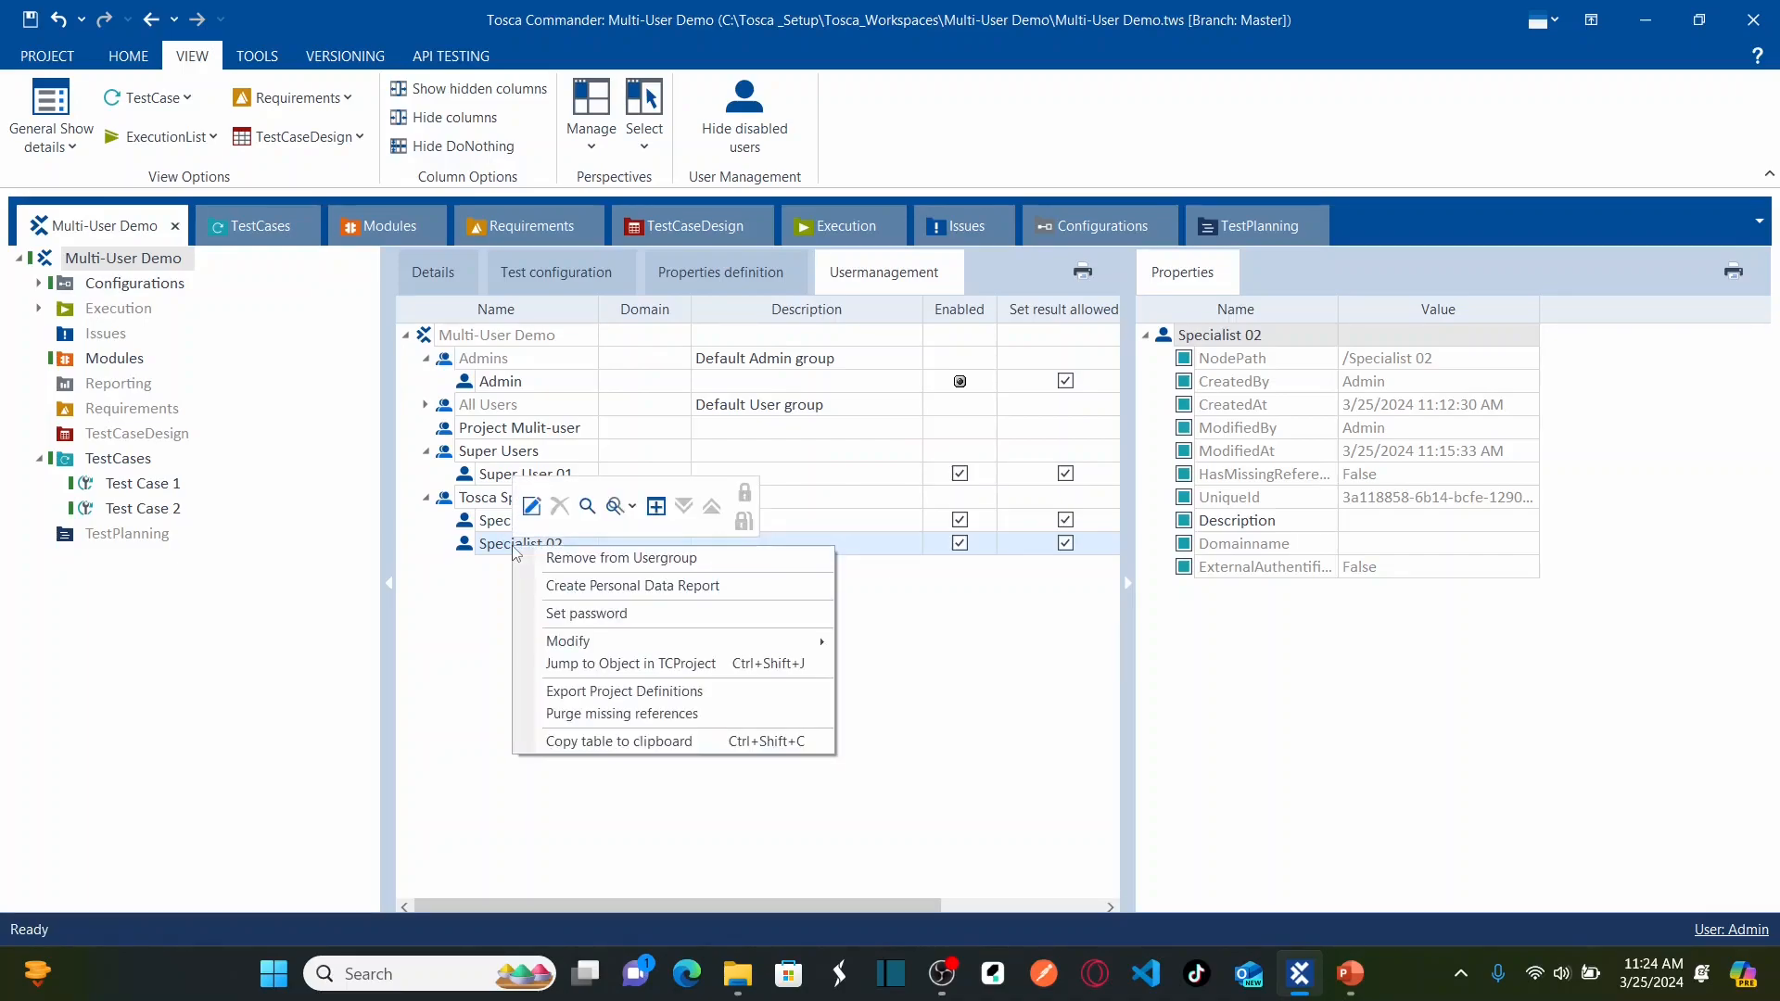
left_click(720, 595)
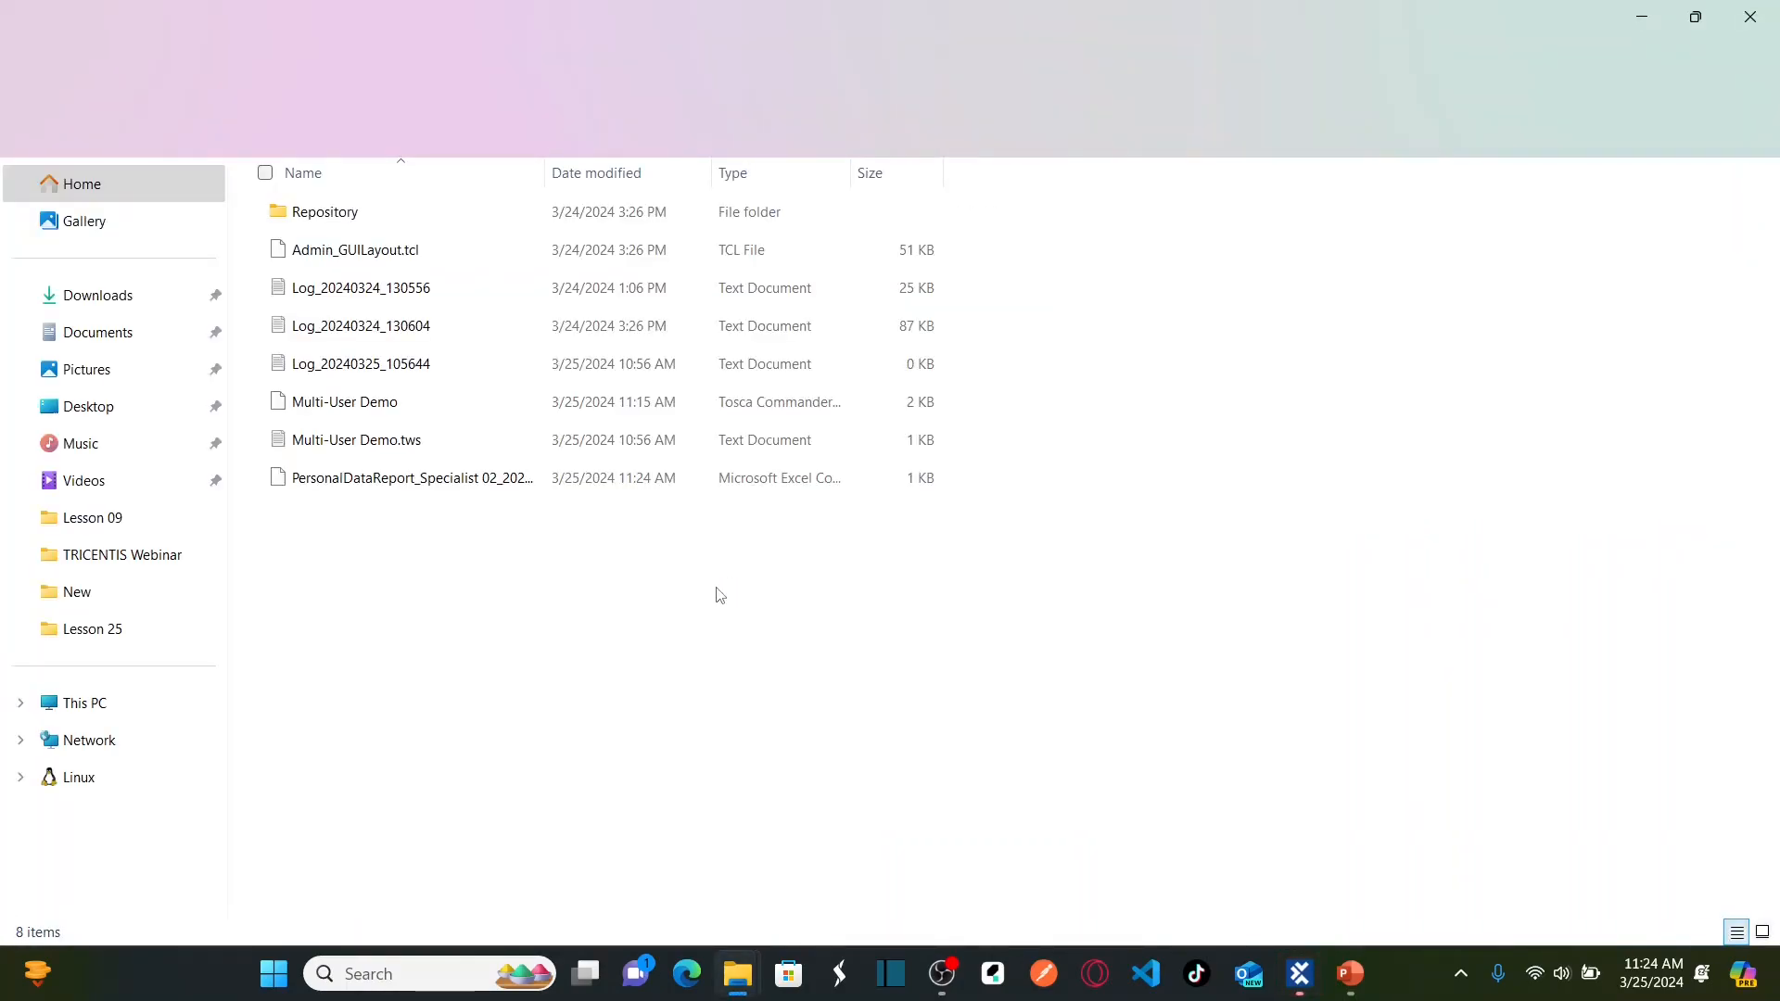
Step: View the Specialist 02 personal data report in Excel from the Multi-User Demo workspace folder, and close it
double_click(552, 178)
left_click(511, 490)
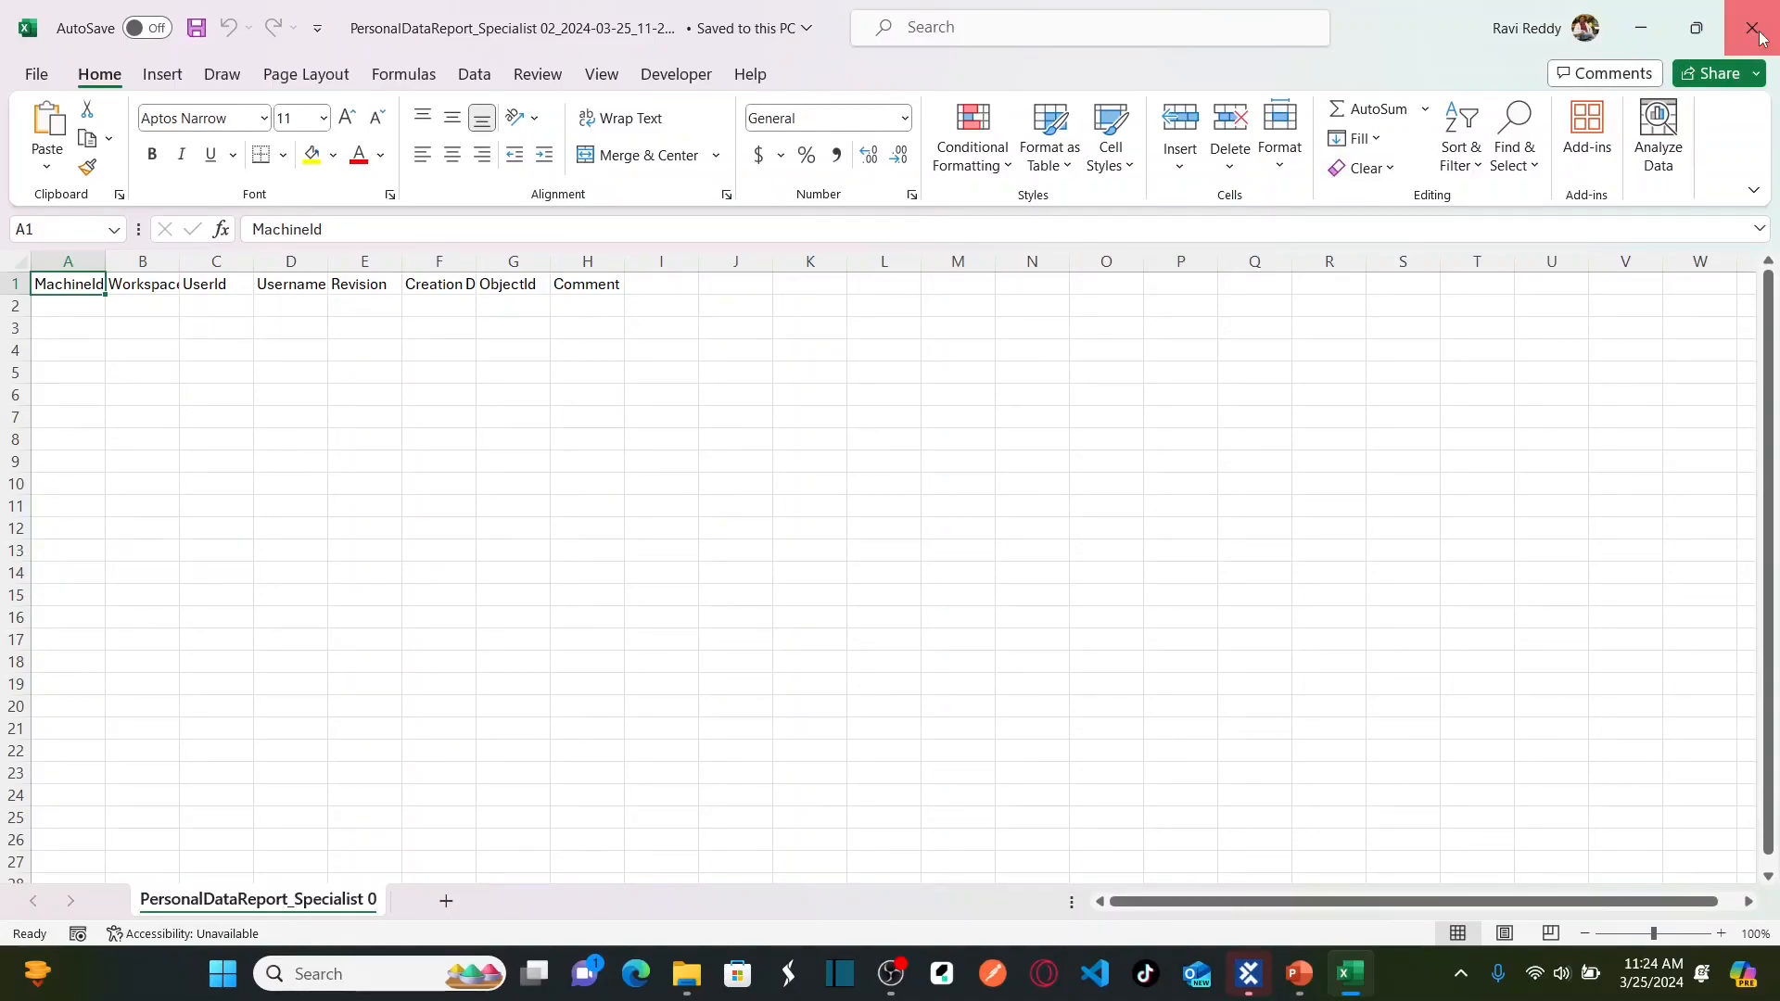
left_click(1756, 31)
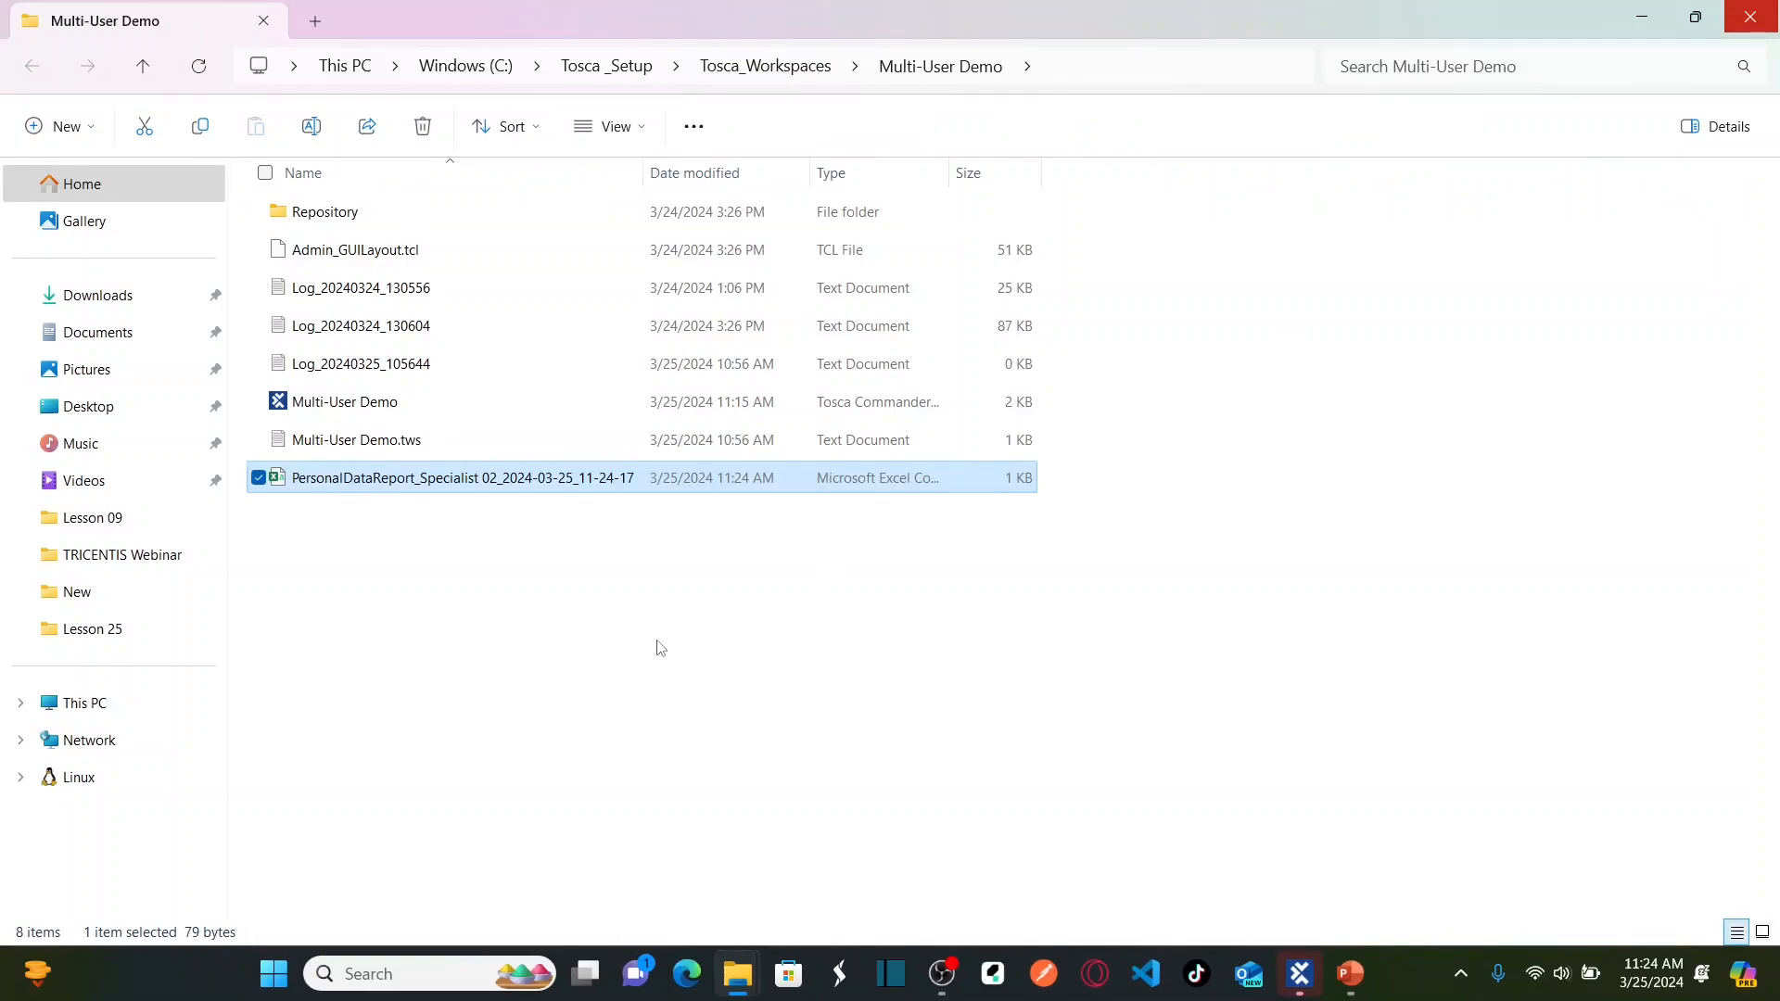
left_click(657, 640)
Step: Return to Tosca Commander and create a personal data report for the Admin user of the Admins group
key("alt+Tab")
left_click(535, 389)
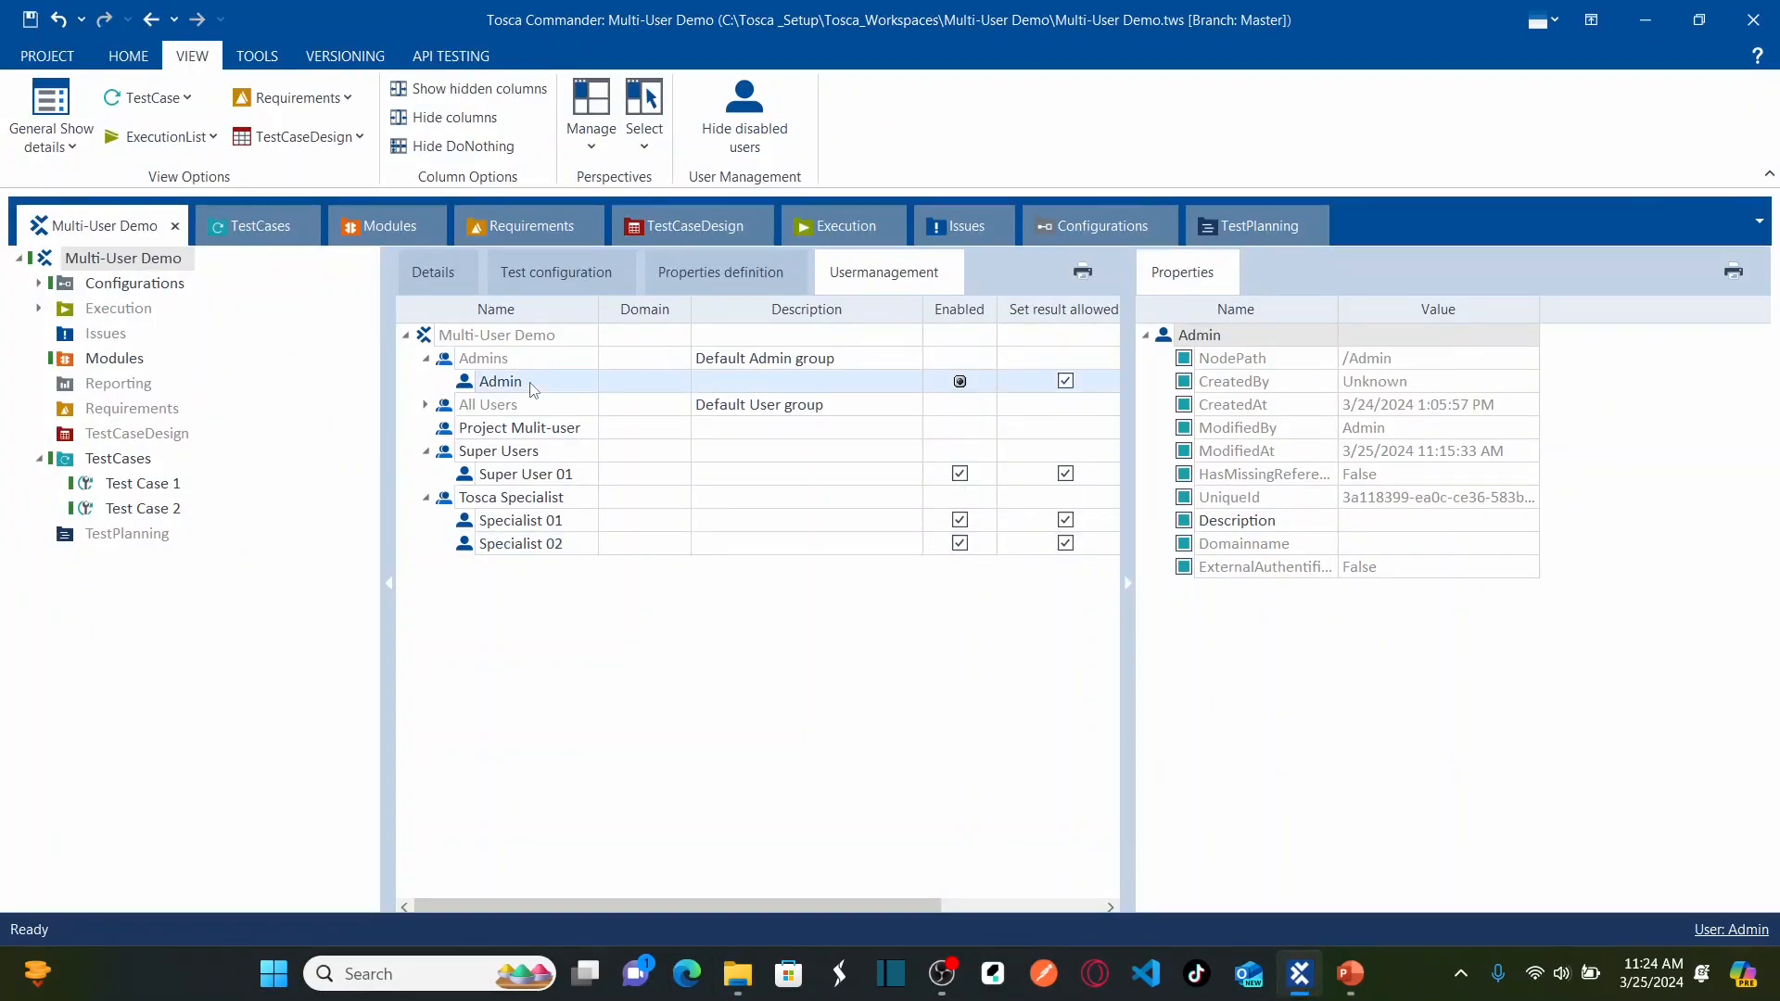
key("alt+Tab")
key("alt+Tab")
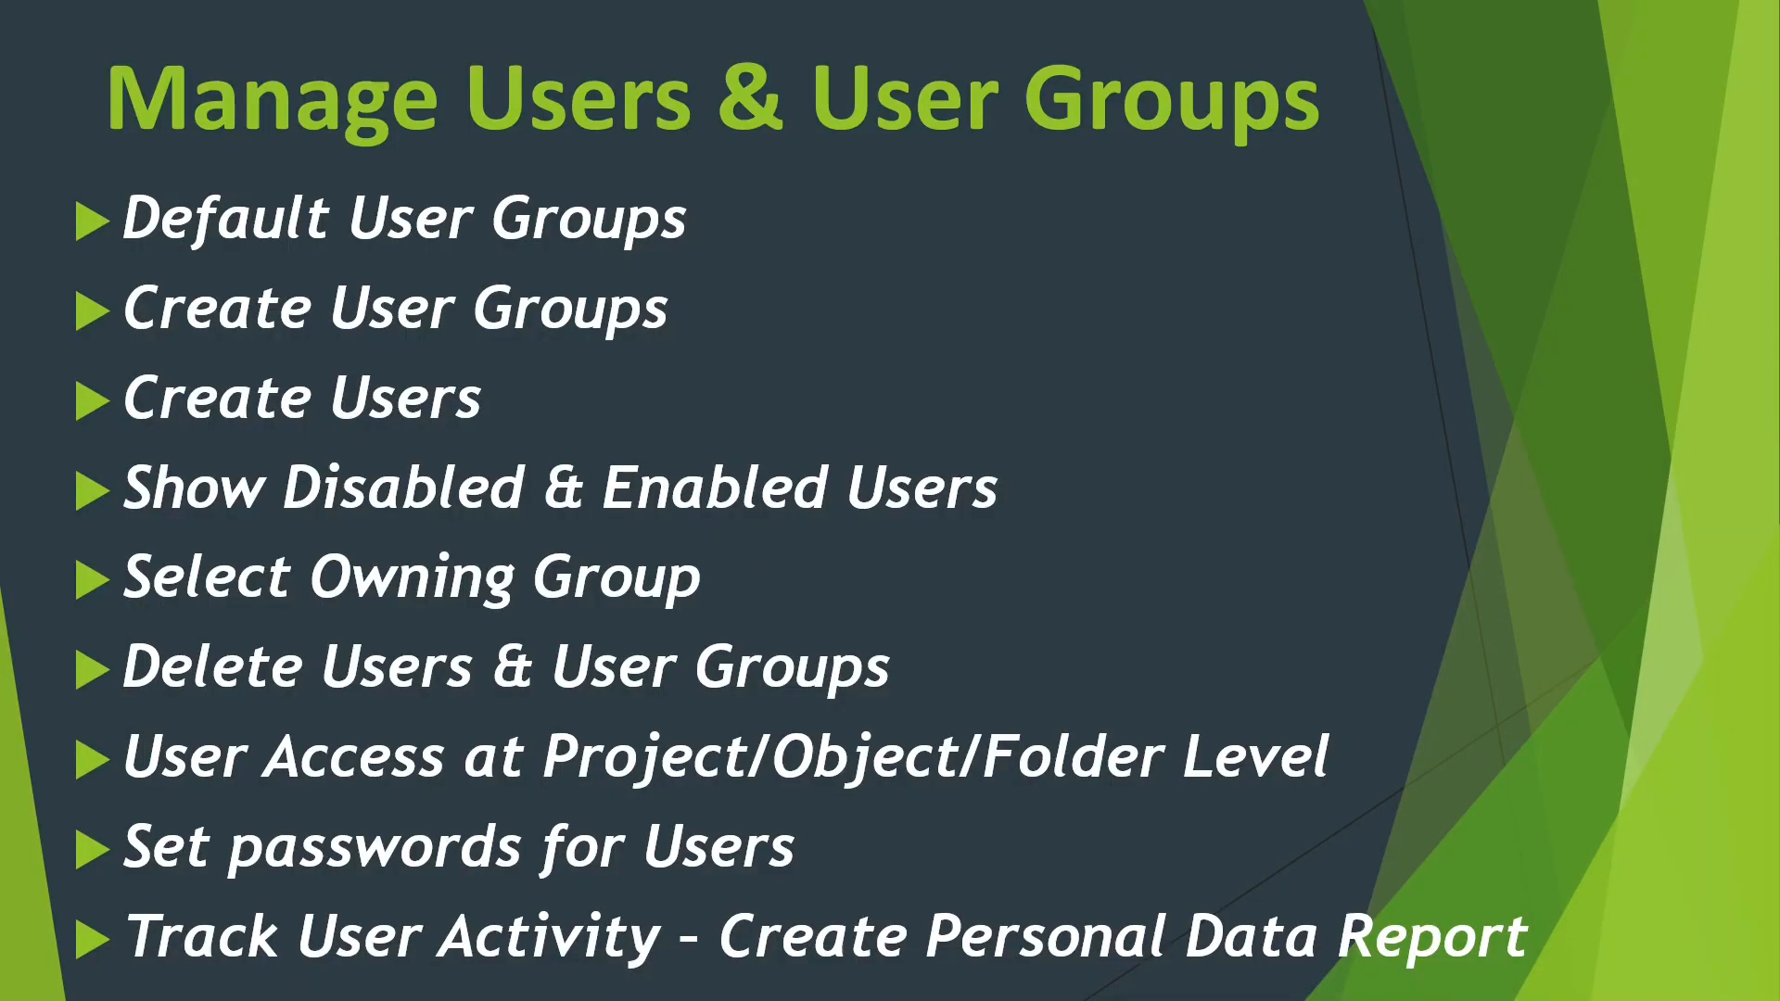
key("alt+Tab")
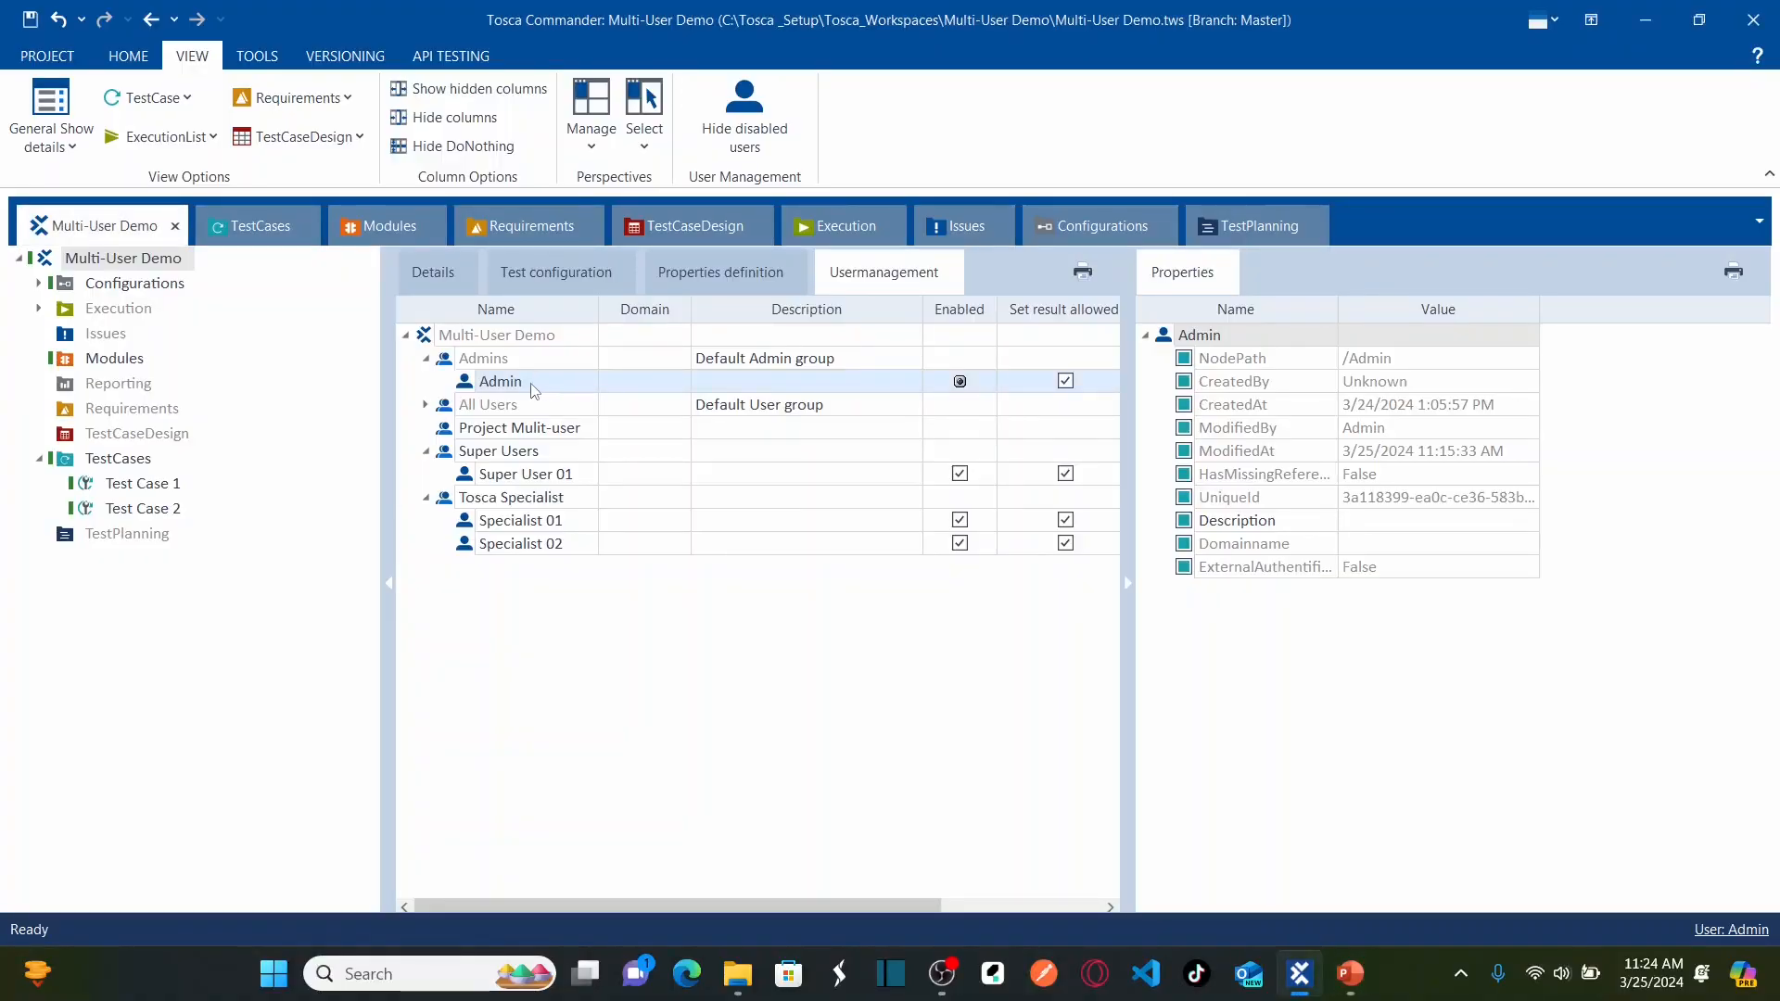
right_click(539, 390)
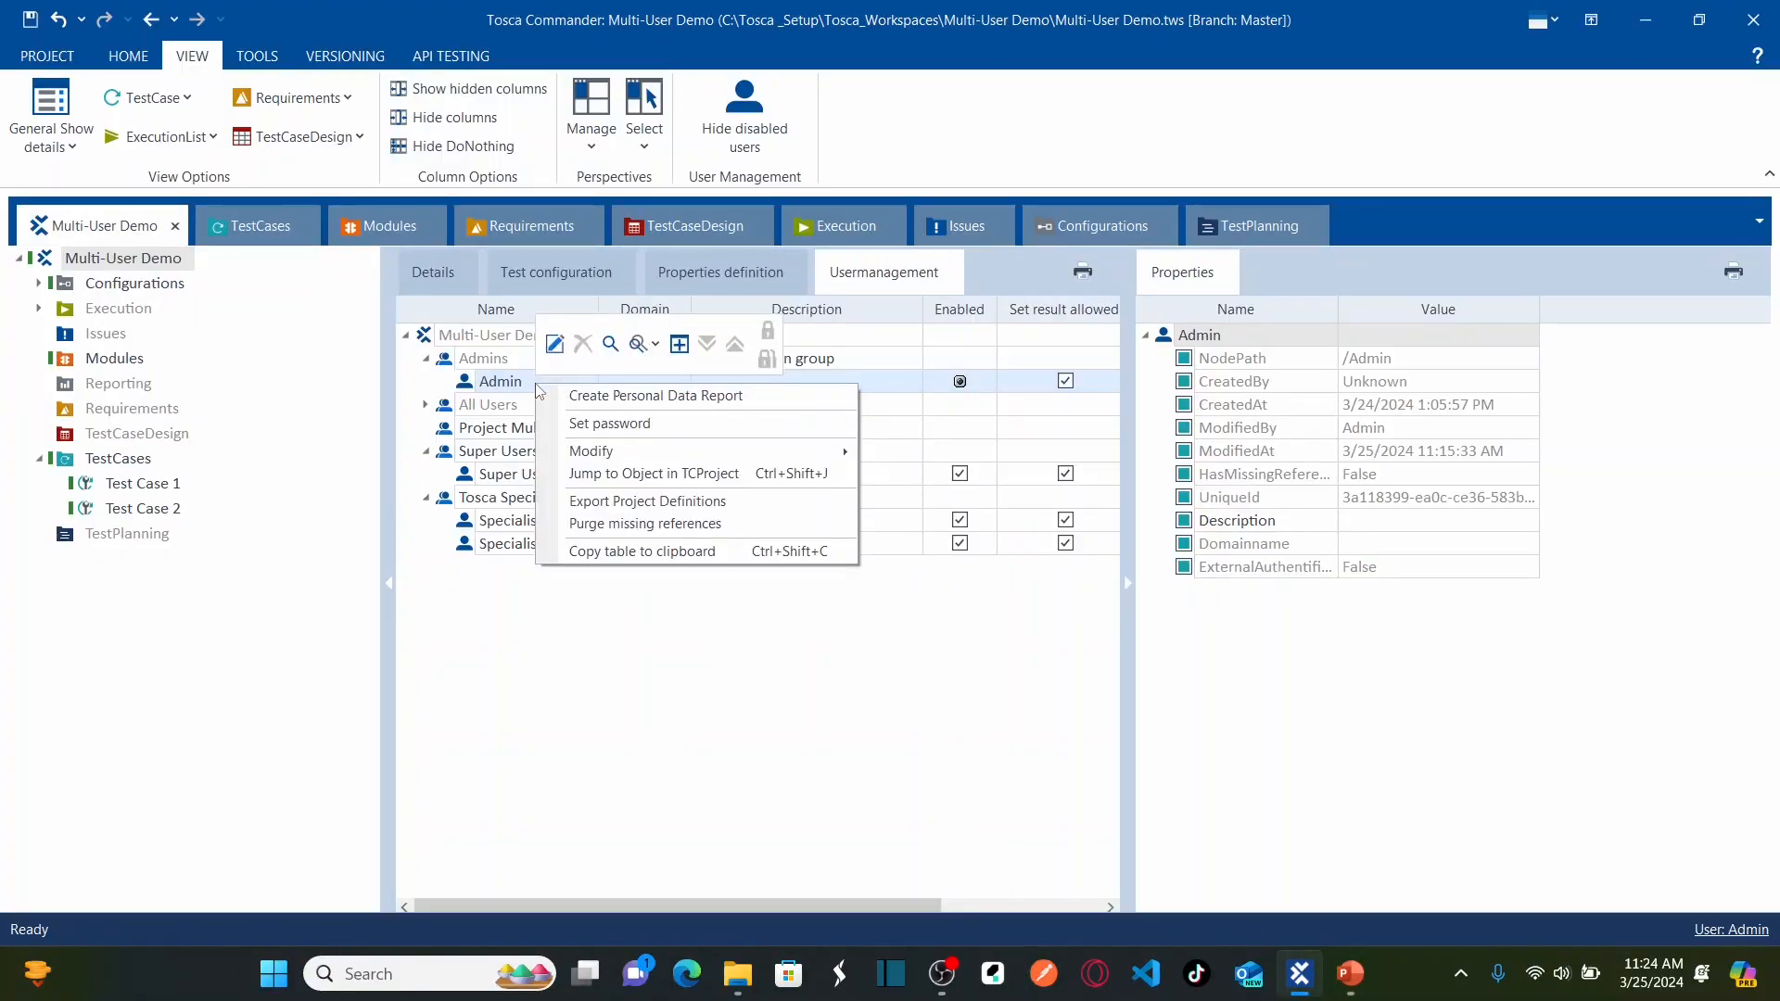
left_click(694, 396)
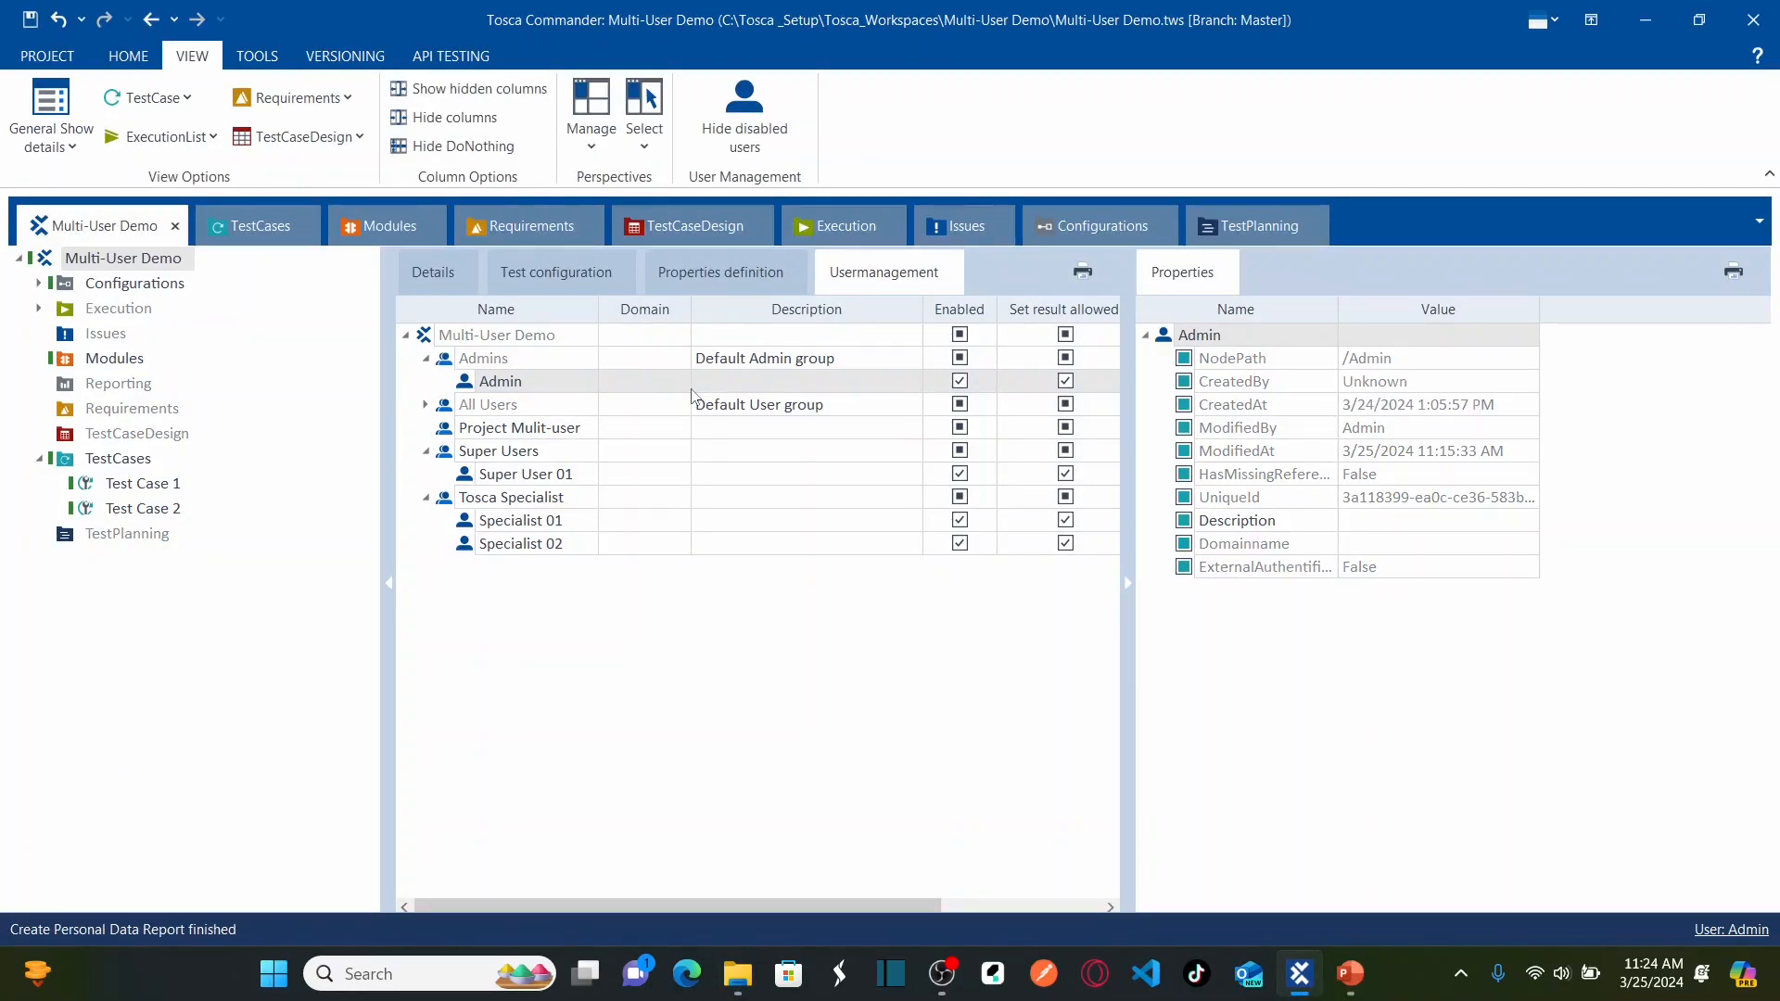
Step: Open the Admin personal data report from the Multi-User Demo folder in Excel and fit all column widths to their contents
key("alt+Tab")
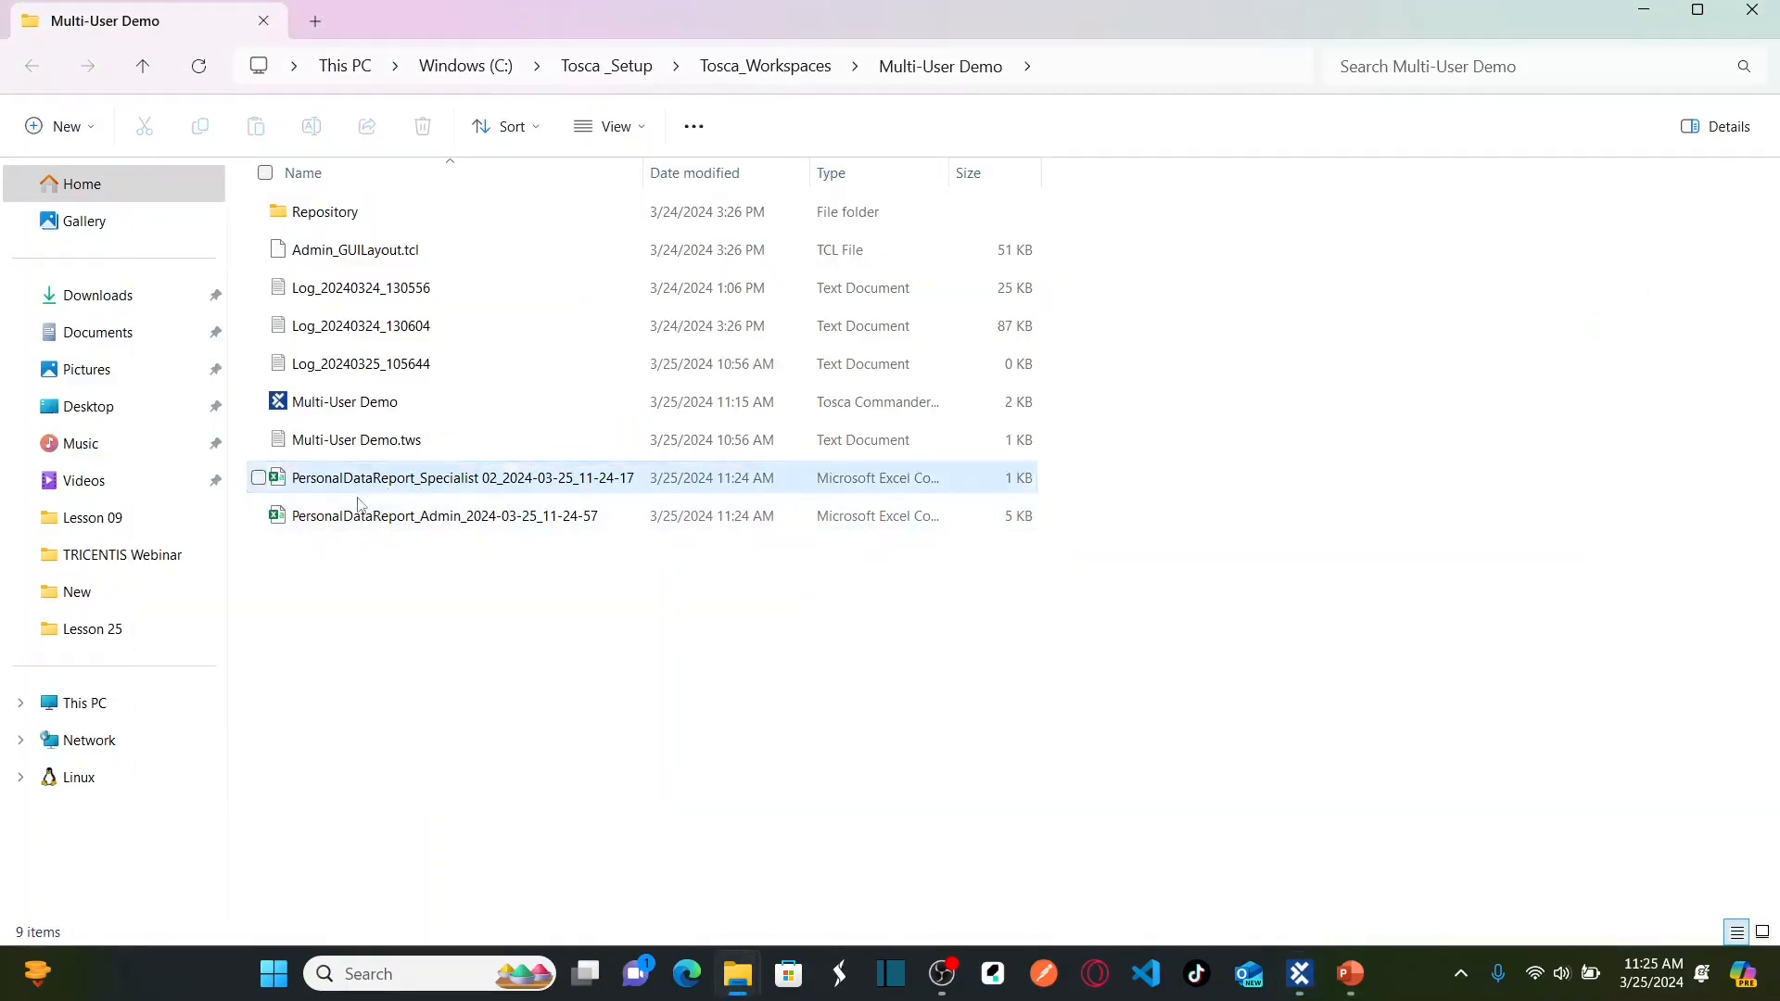
left_click(436, 525)
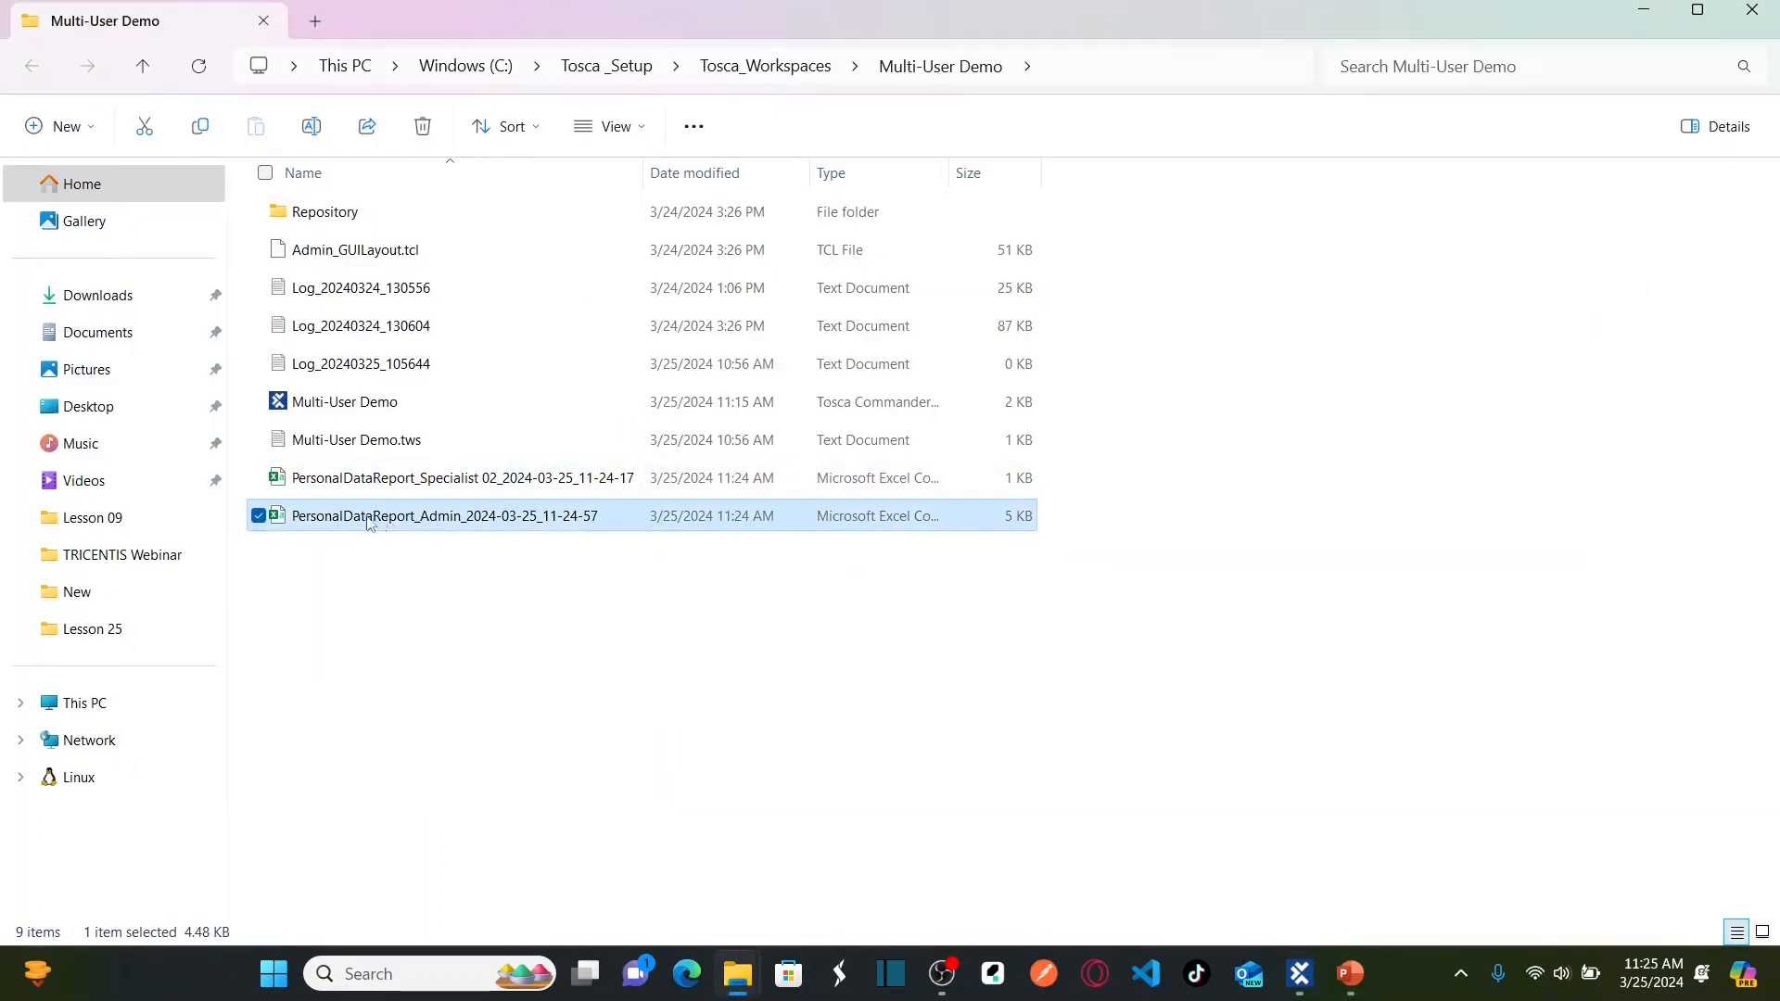
double_click(447, 517)
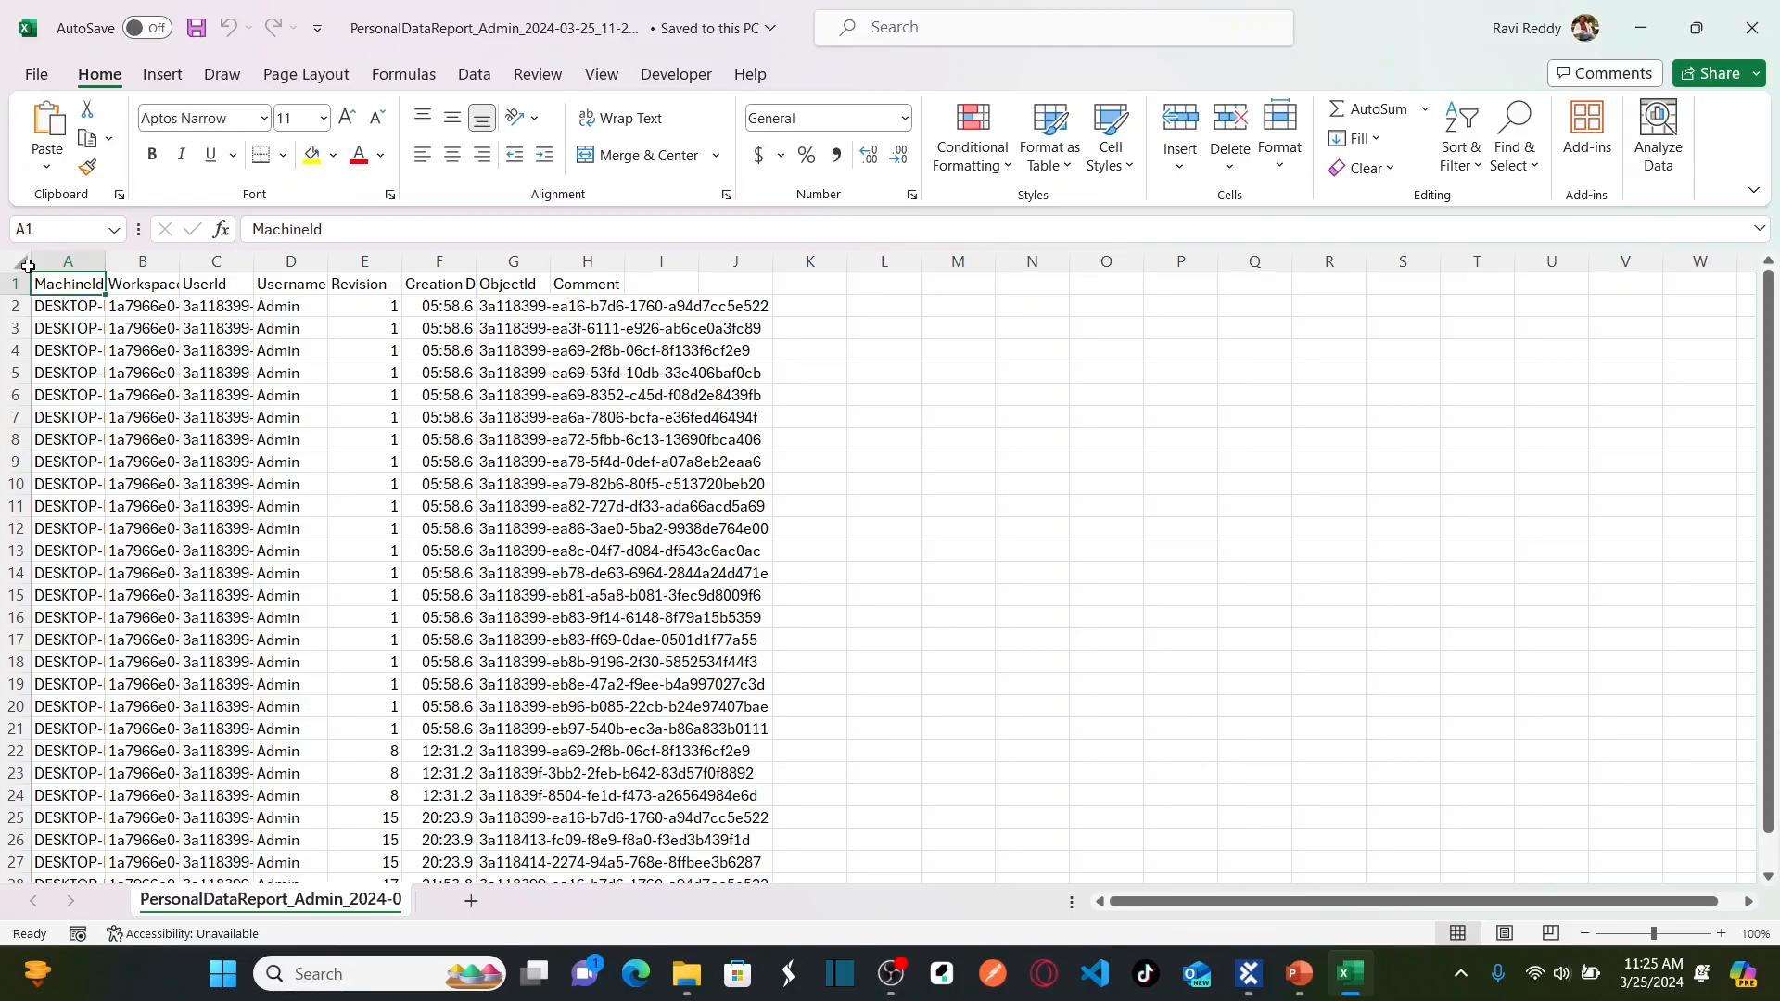
left_click(28, 267)
double_click(254, 260)
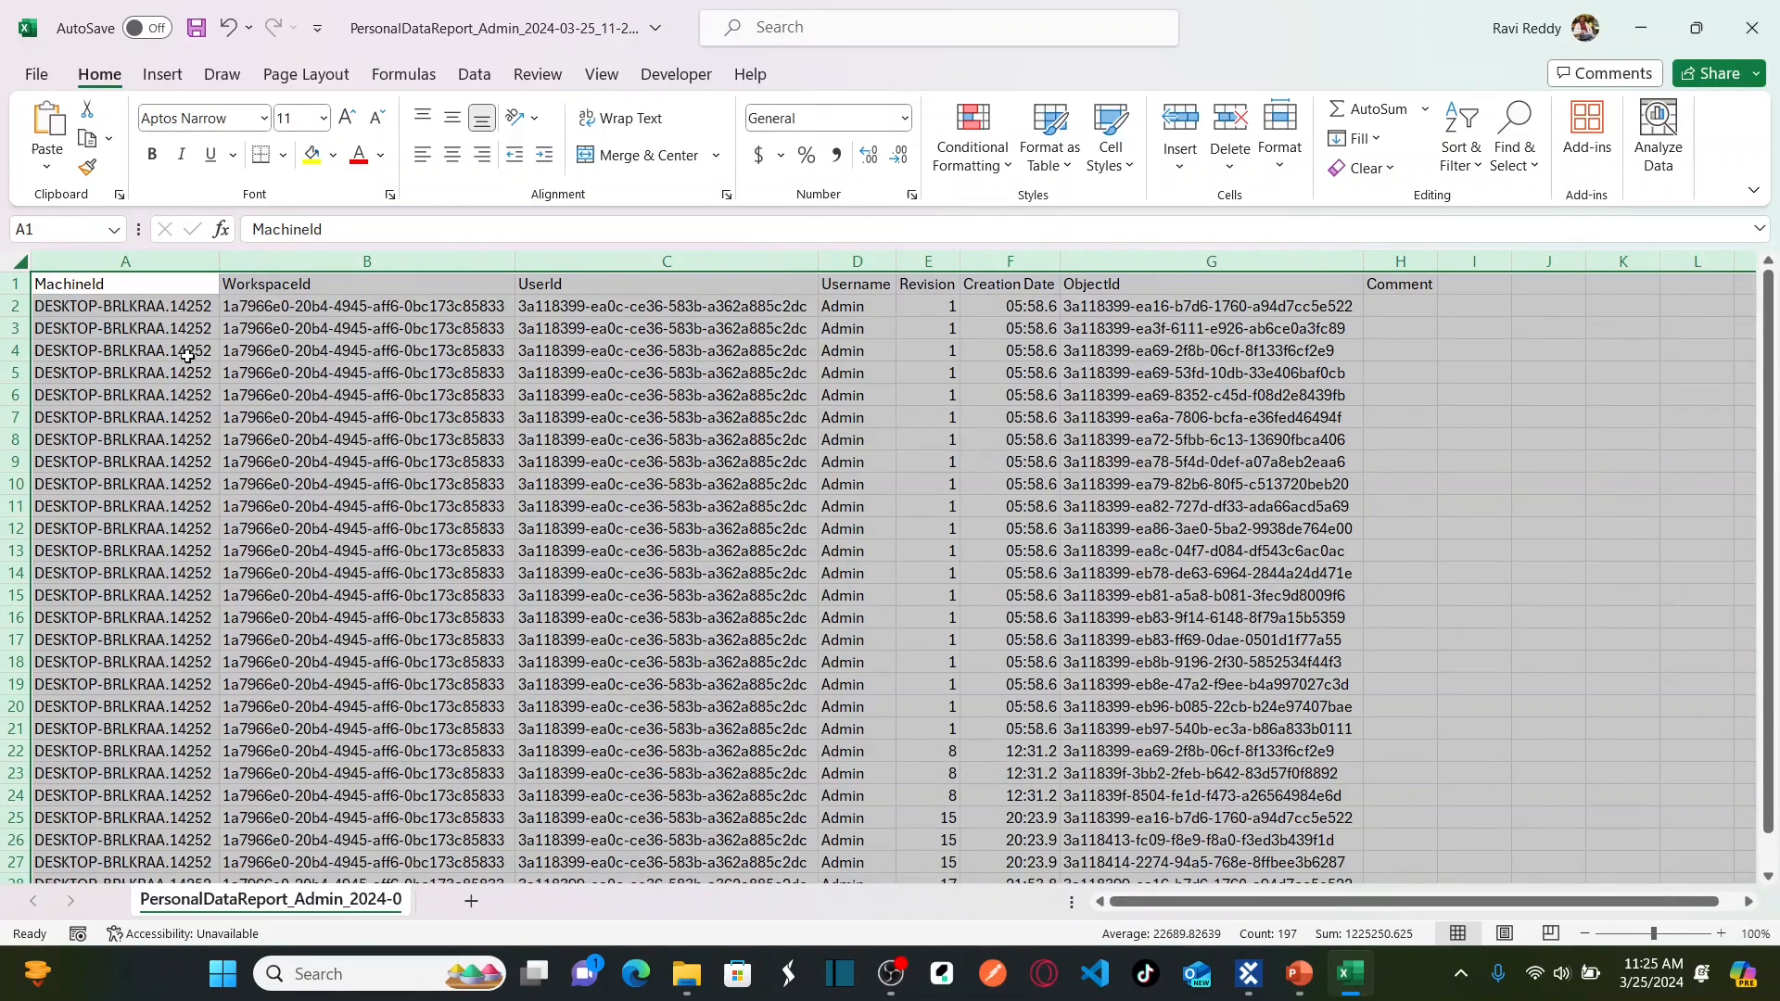
Step: Examine the MachineId, WorkspaceId and UserId of the first record, and the Revision column through to the last row
left_click(121, 310)
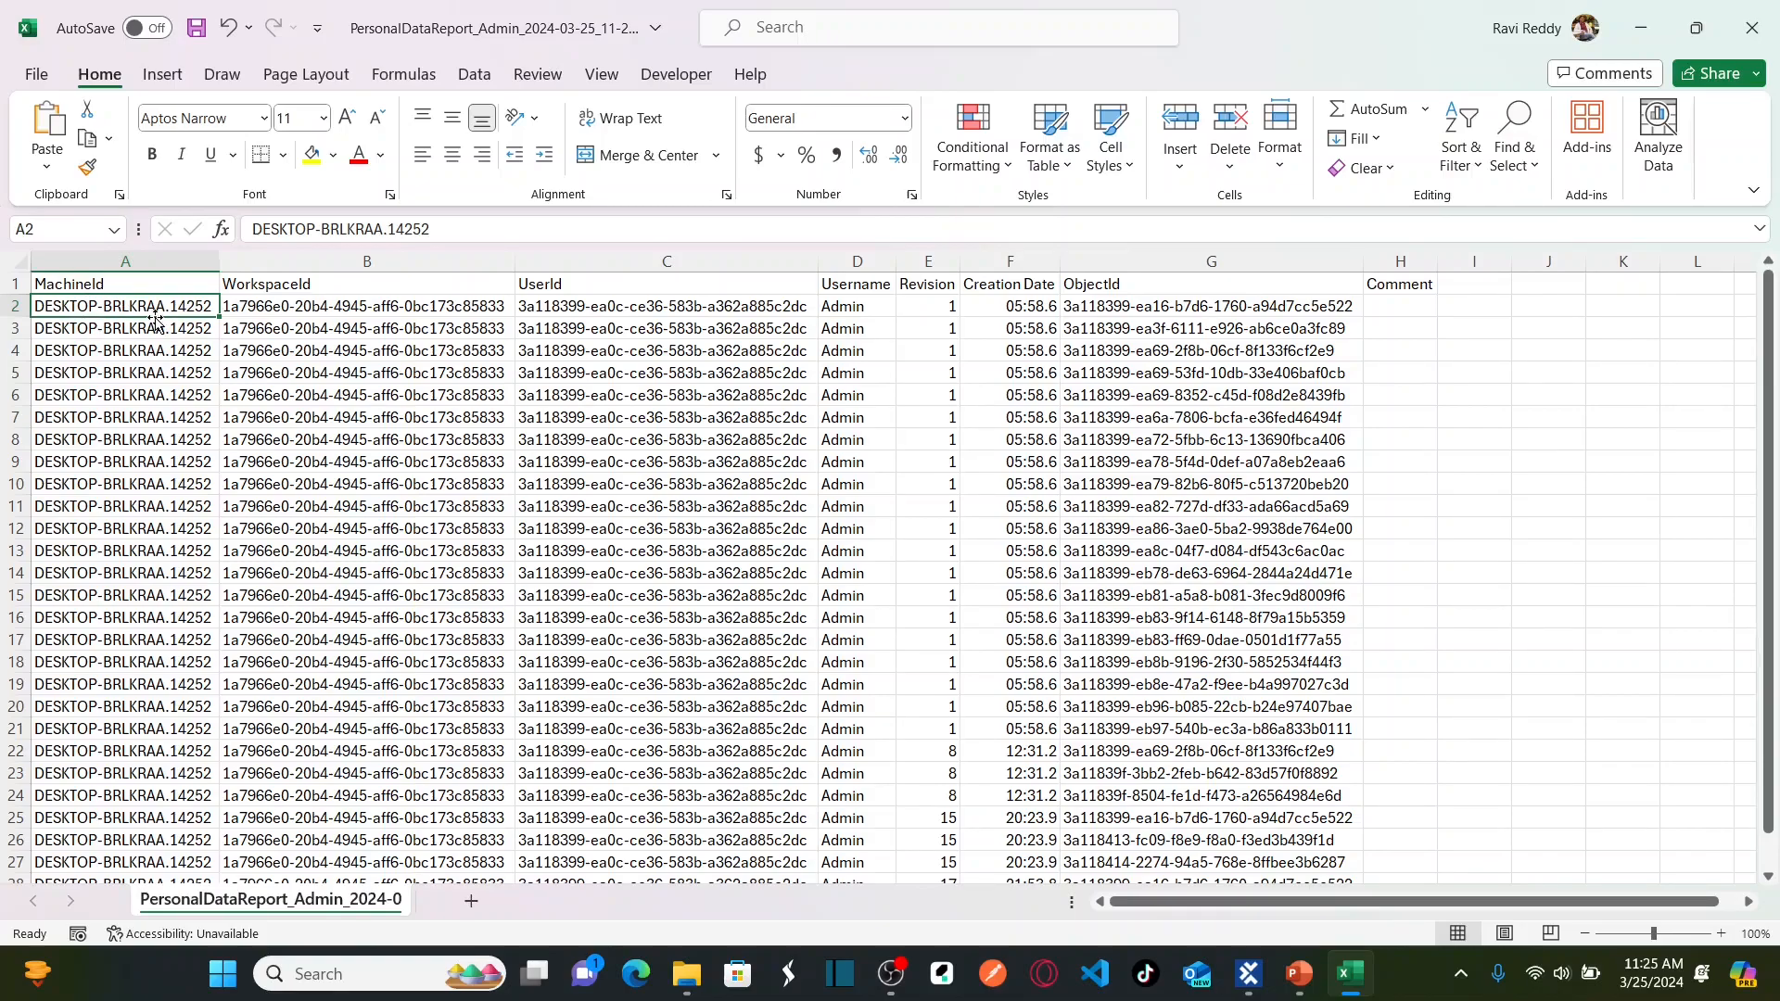
key("Right")
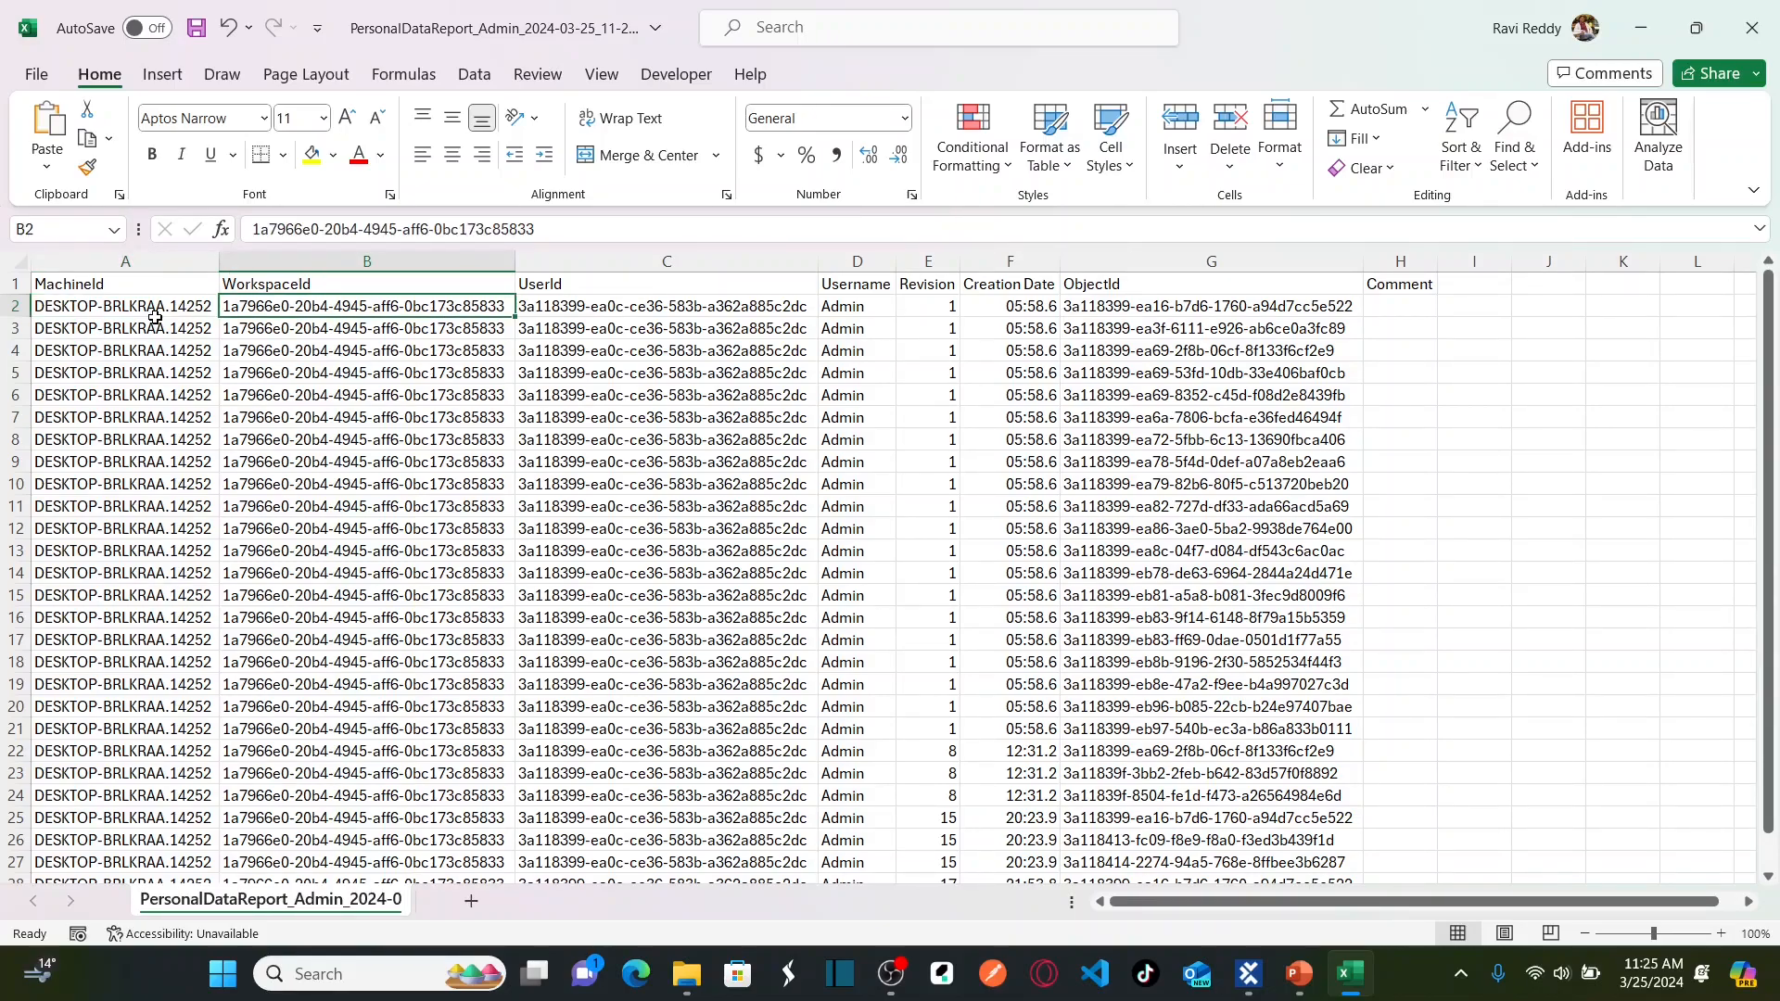
key("Right")
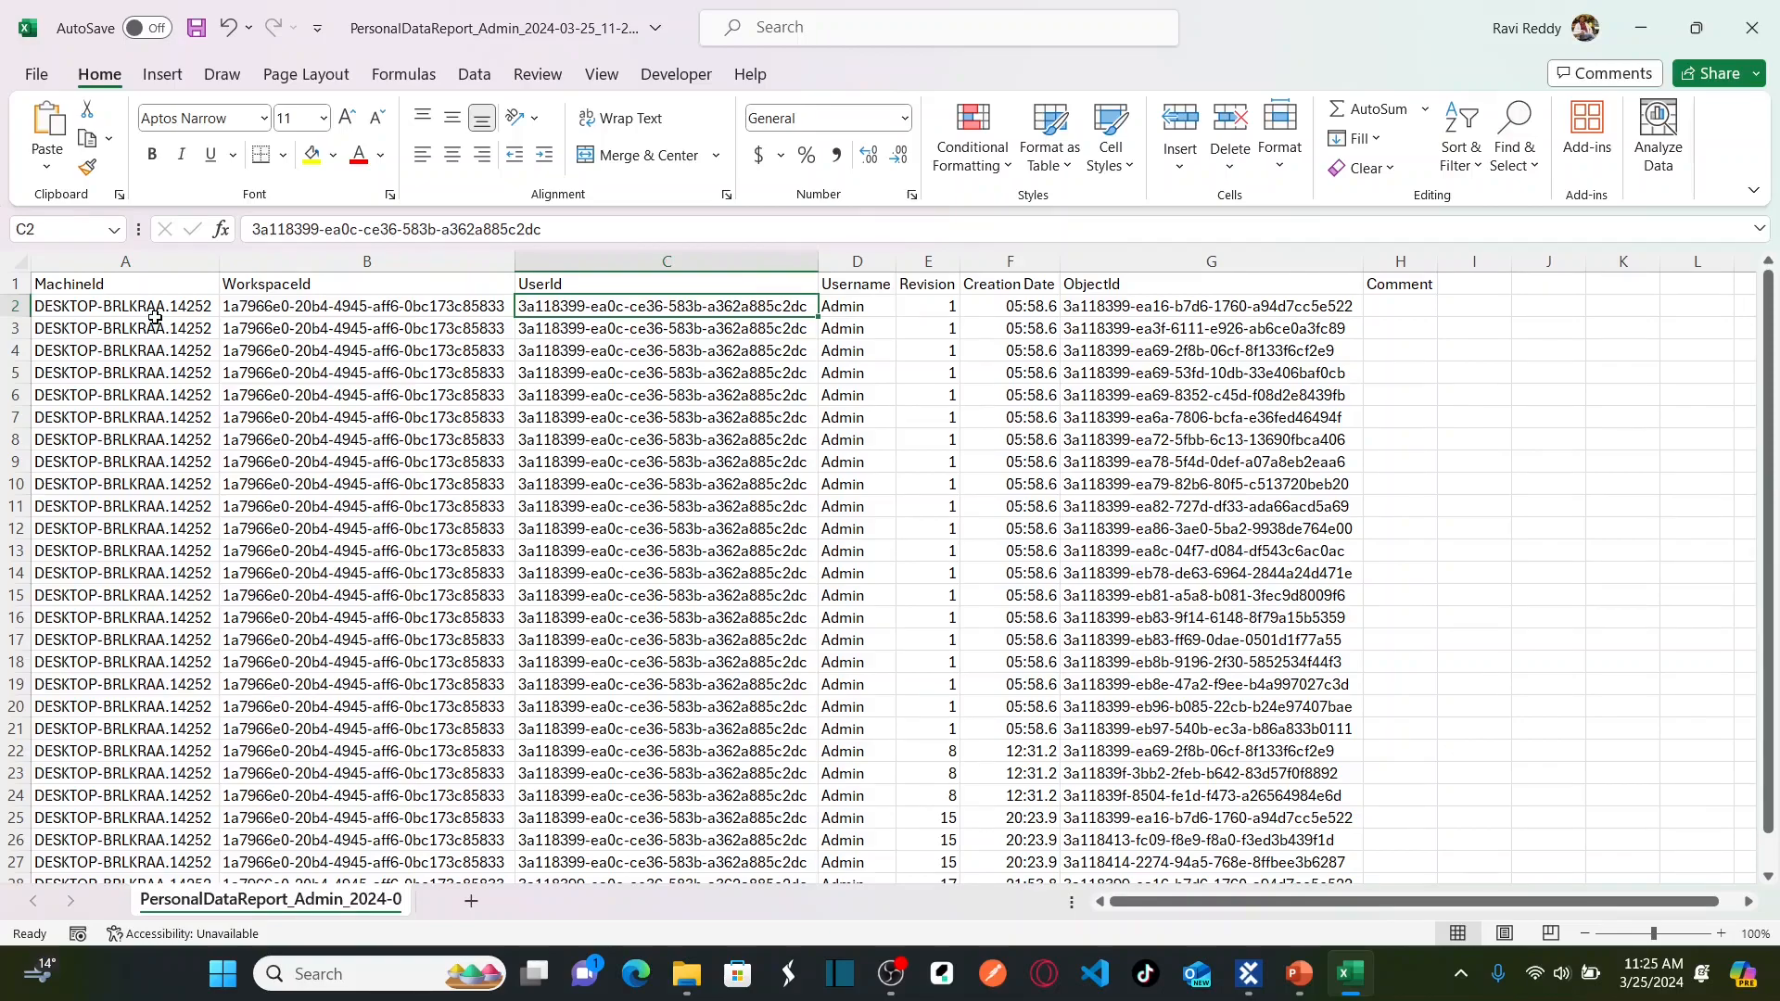
key("Right")
key("Right")
key("Down")
key("Down")
key("Down")
key("Down")
key("Down")
key("Down")
key("Down")
key("Down")
key("Down")
key("Down")
key("Down")
key("Down")
key("Down")
key("Down")
key("Down")
key("Down")
key("Down")
key("Down")
key("Down")
key("Down")
key("Down")
key("Down")
key("Down")
key("Down")
key("Down")
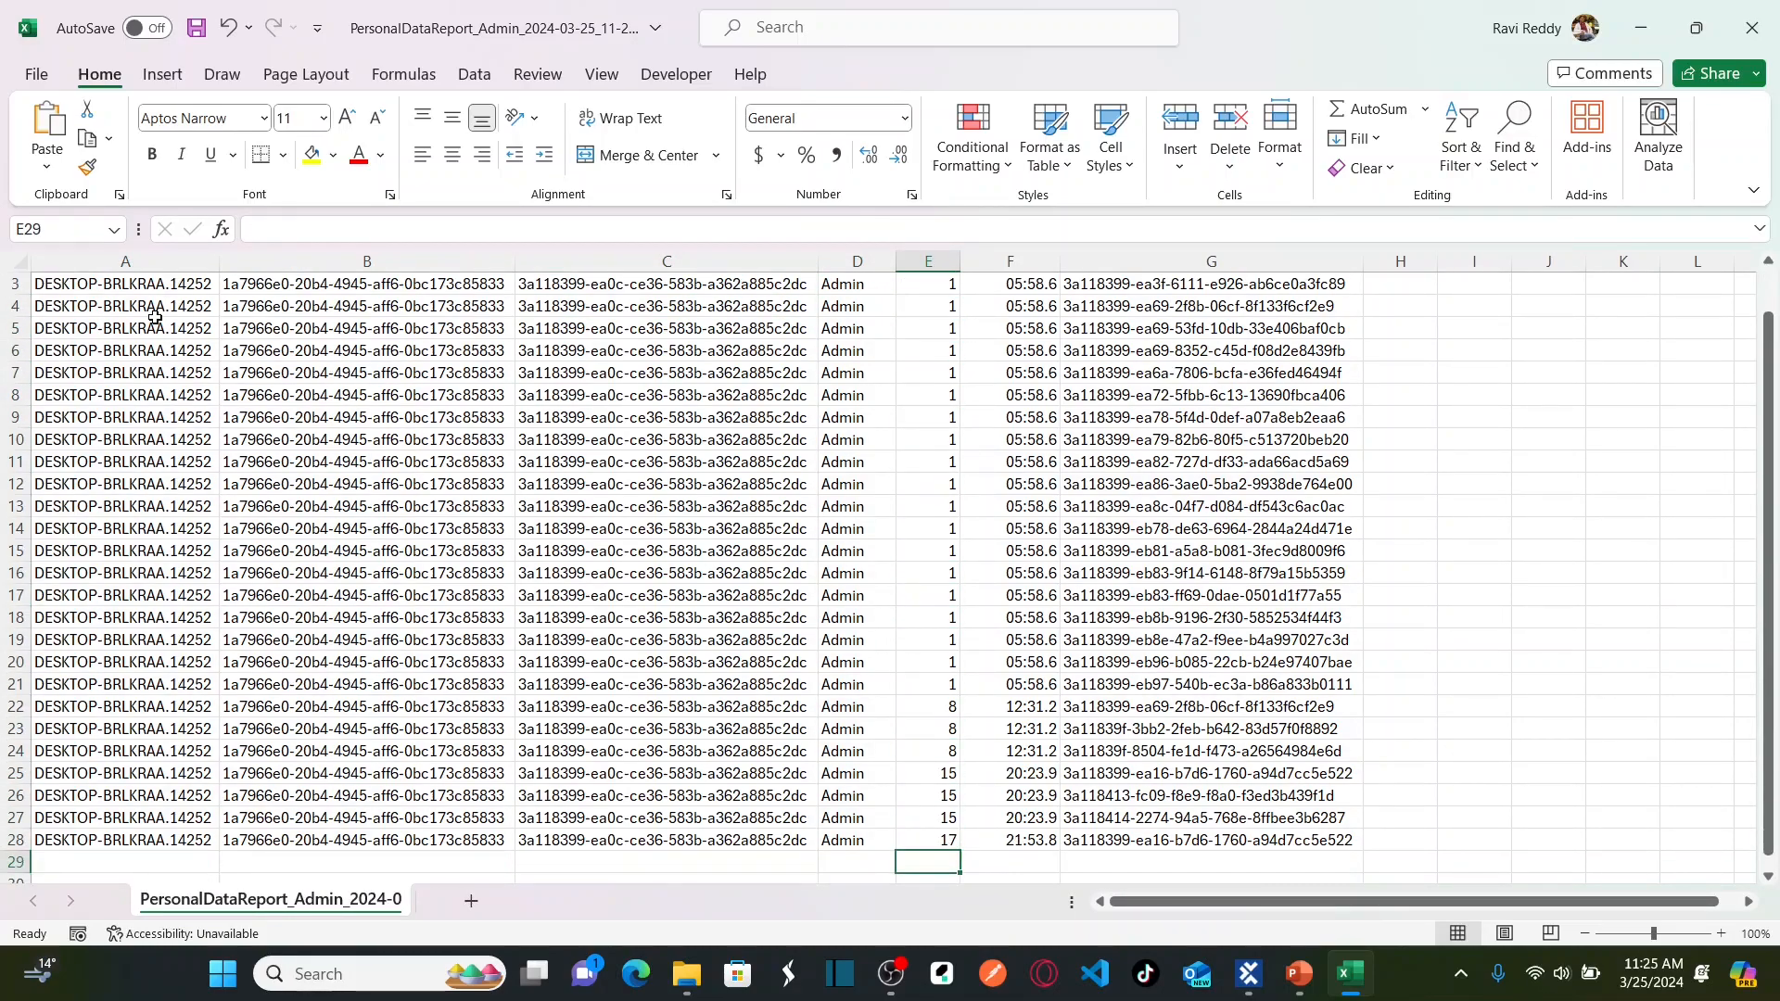
key("Up")
key("Up")
key("Up")
key("Up")
key("Up")
key("Up")
key("Up")
key("Up")
key("Up")
key("Up")
key("Up")
key("Up")
key("Up")
key("Up")
key("Up")
key("Up")
key("Up")
key("Up")
key("Up")
key("Up")
key("Up")
key("Up")
key("Up")
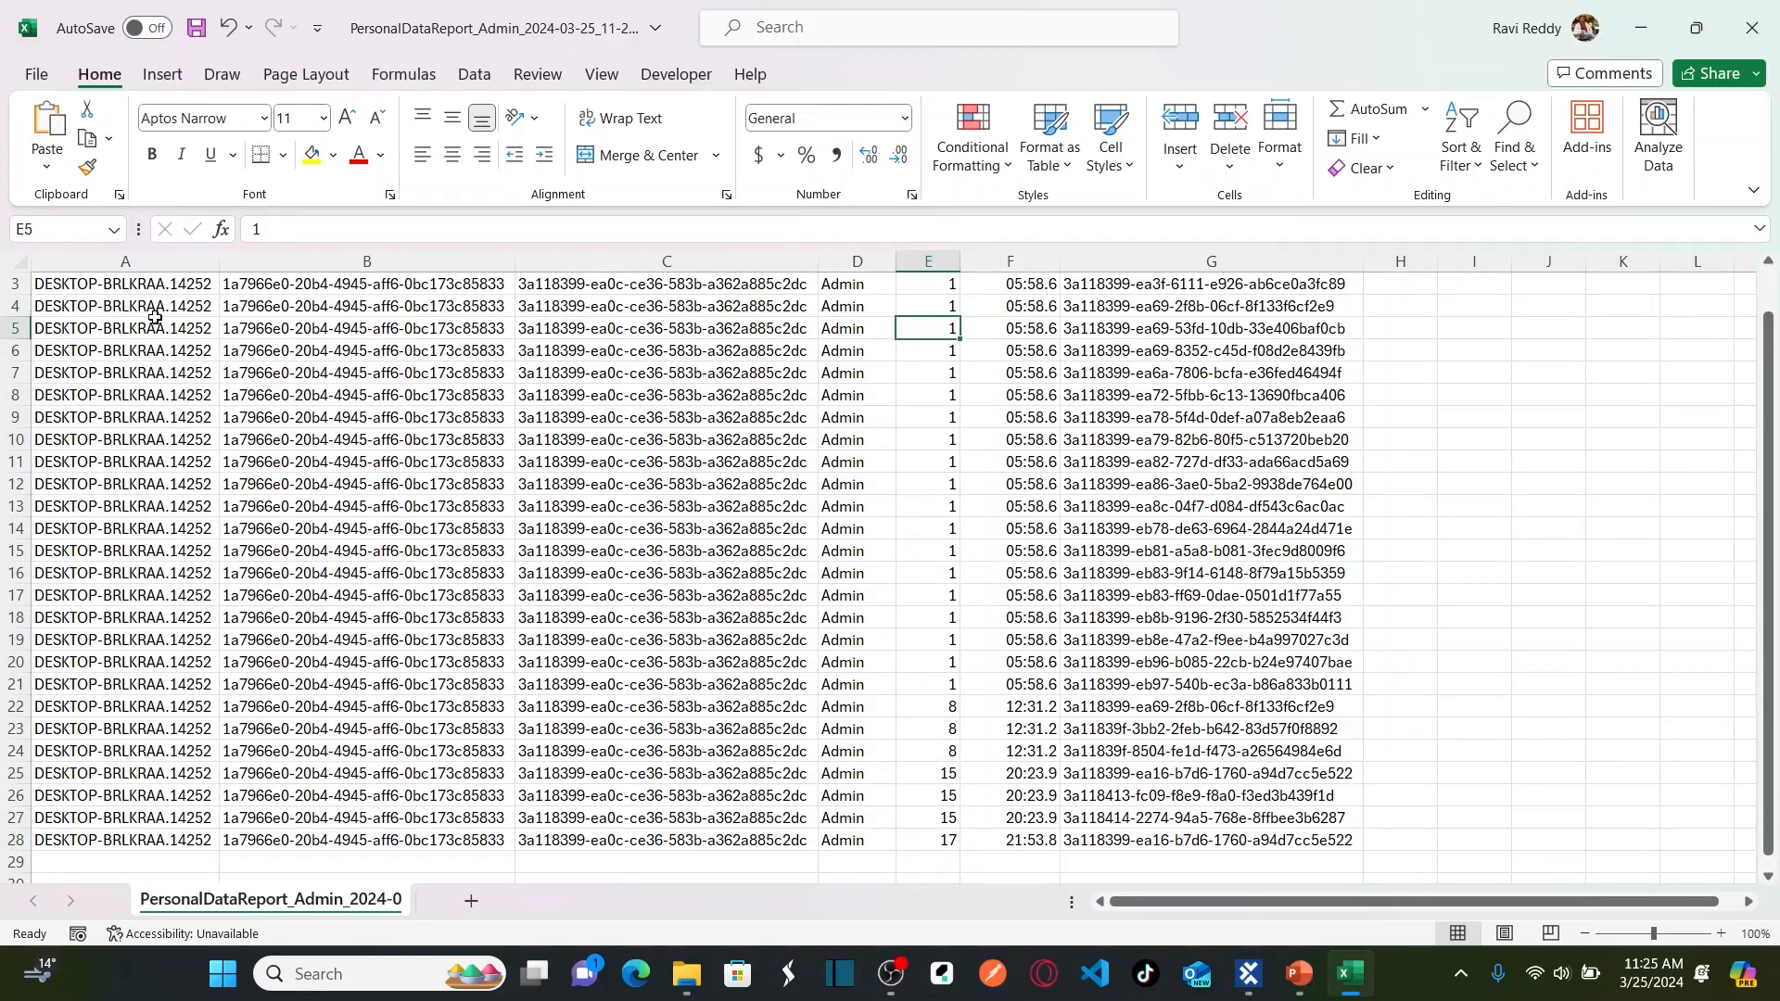
Step: Examine the Creation Date heading and the ObjectId values down the rows of the Admin report
key("Right")
key("Up")
key("Up")
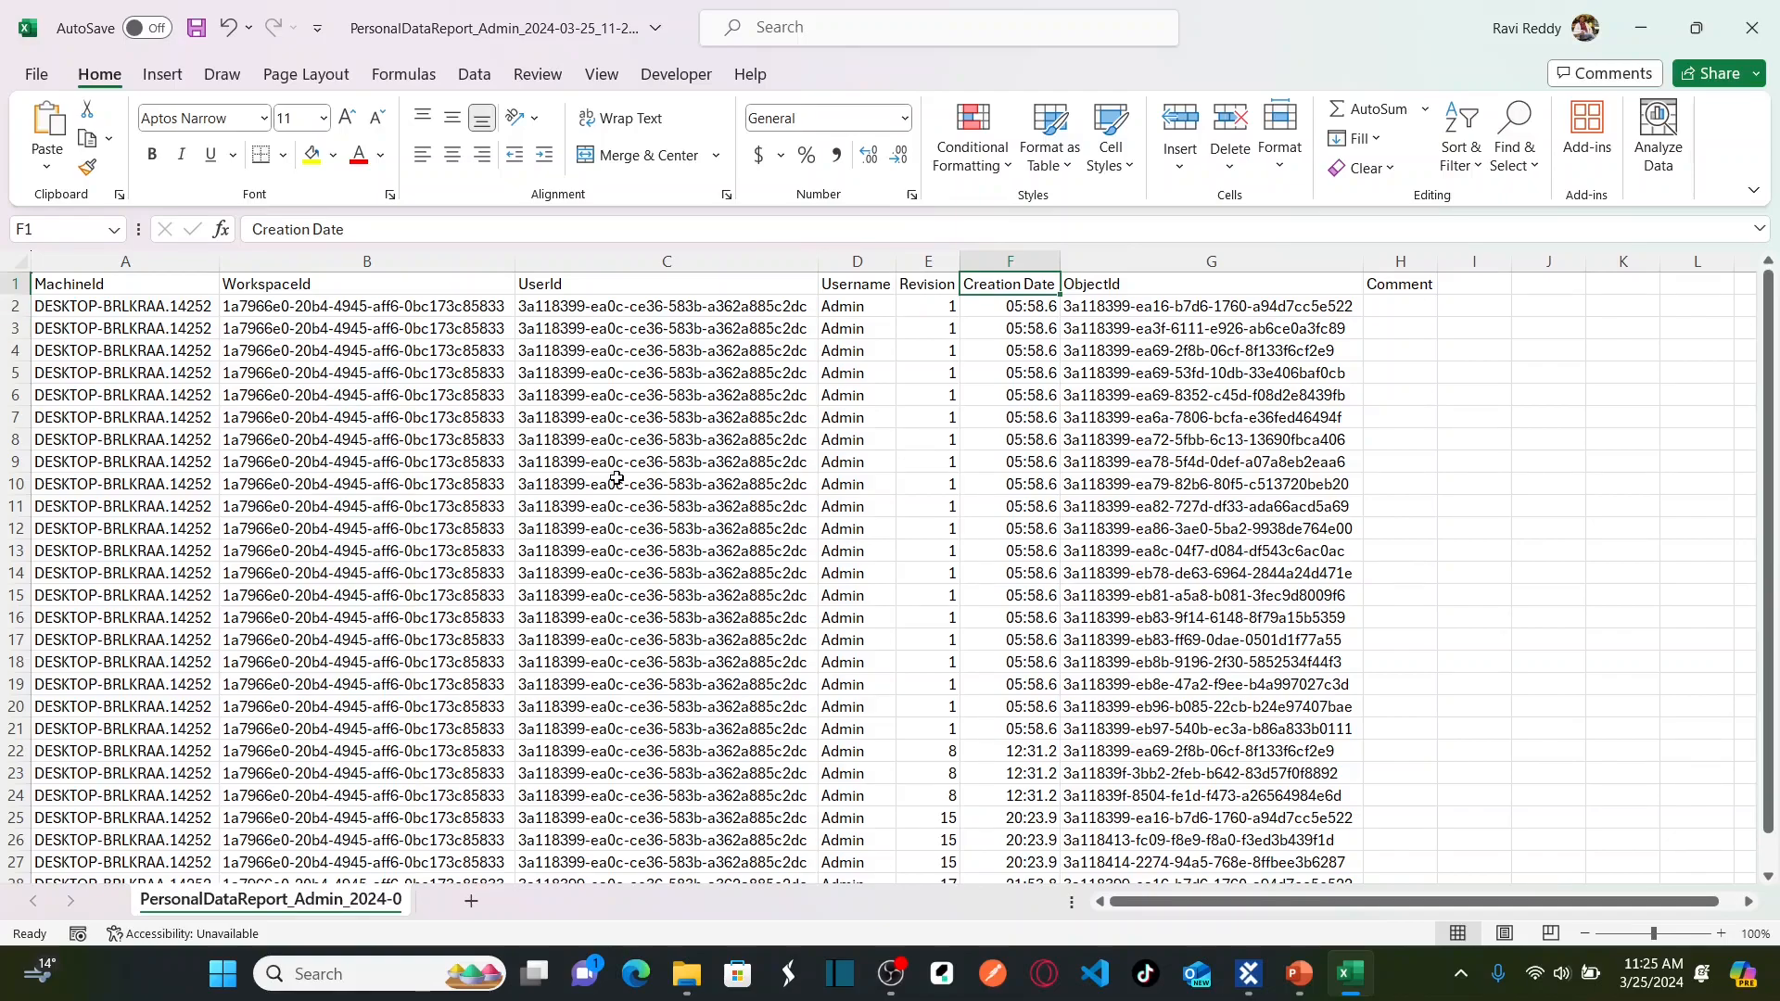
left_click_drag(1060, 268, 1059, 268)
left_click(1179, 504)
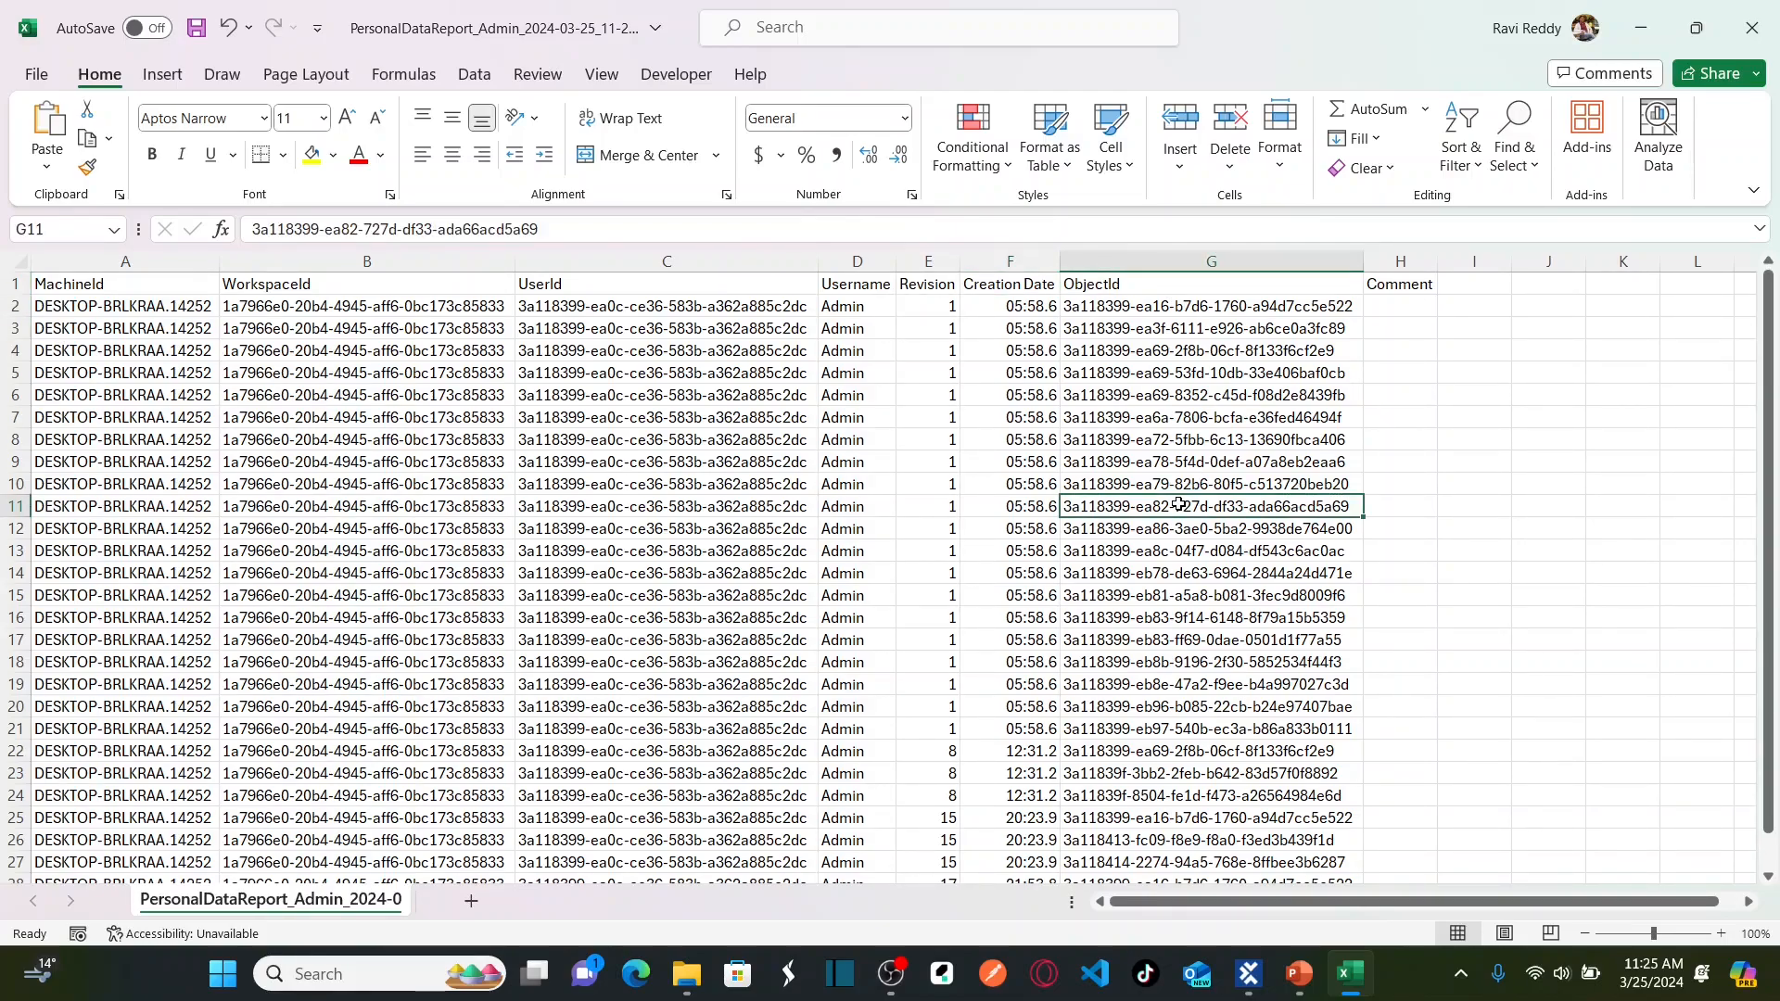
key("Down")
key("Down")
key("Down")
key("Down")
key("Down")
key("Down")
key("Down")
key("Down")
key("Down")
key("Down")
key("Down")
key("Down")
key("Down")
key("Down")
key("Down")
key("Down")
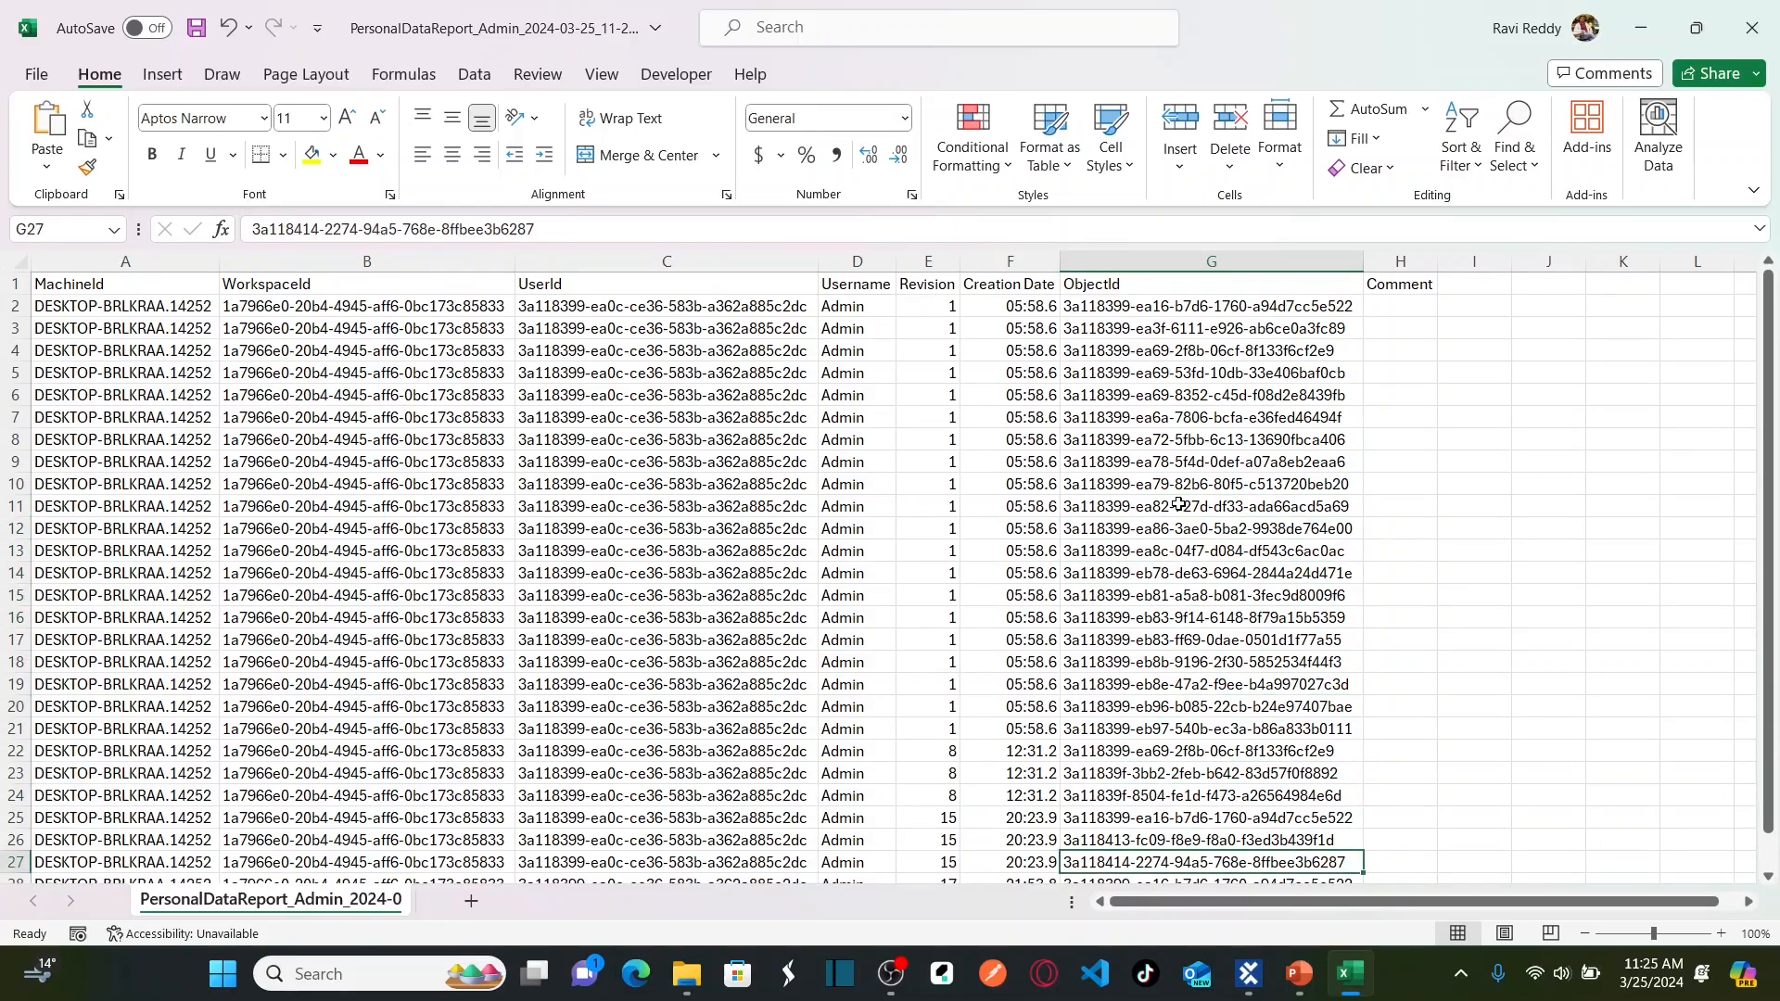
Step: Compare the revision, creation date and object ID in the last rows of the Admin report
key("Left")
key("Left")
key("Down")
key("Down")
key("Down")
key("Down")
key("Up")
key("Up")
key("Up")
key("Up")
key("Up")
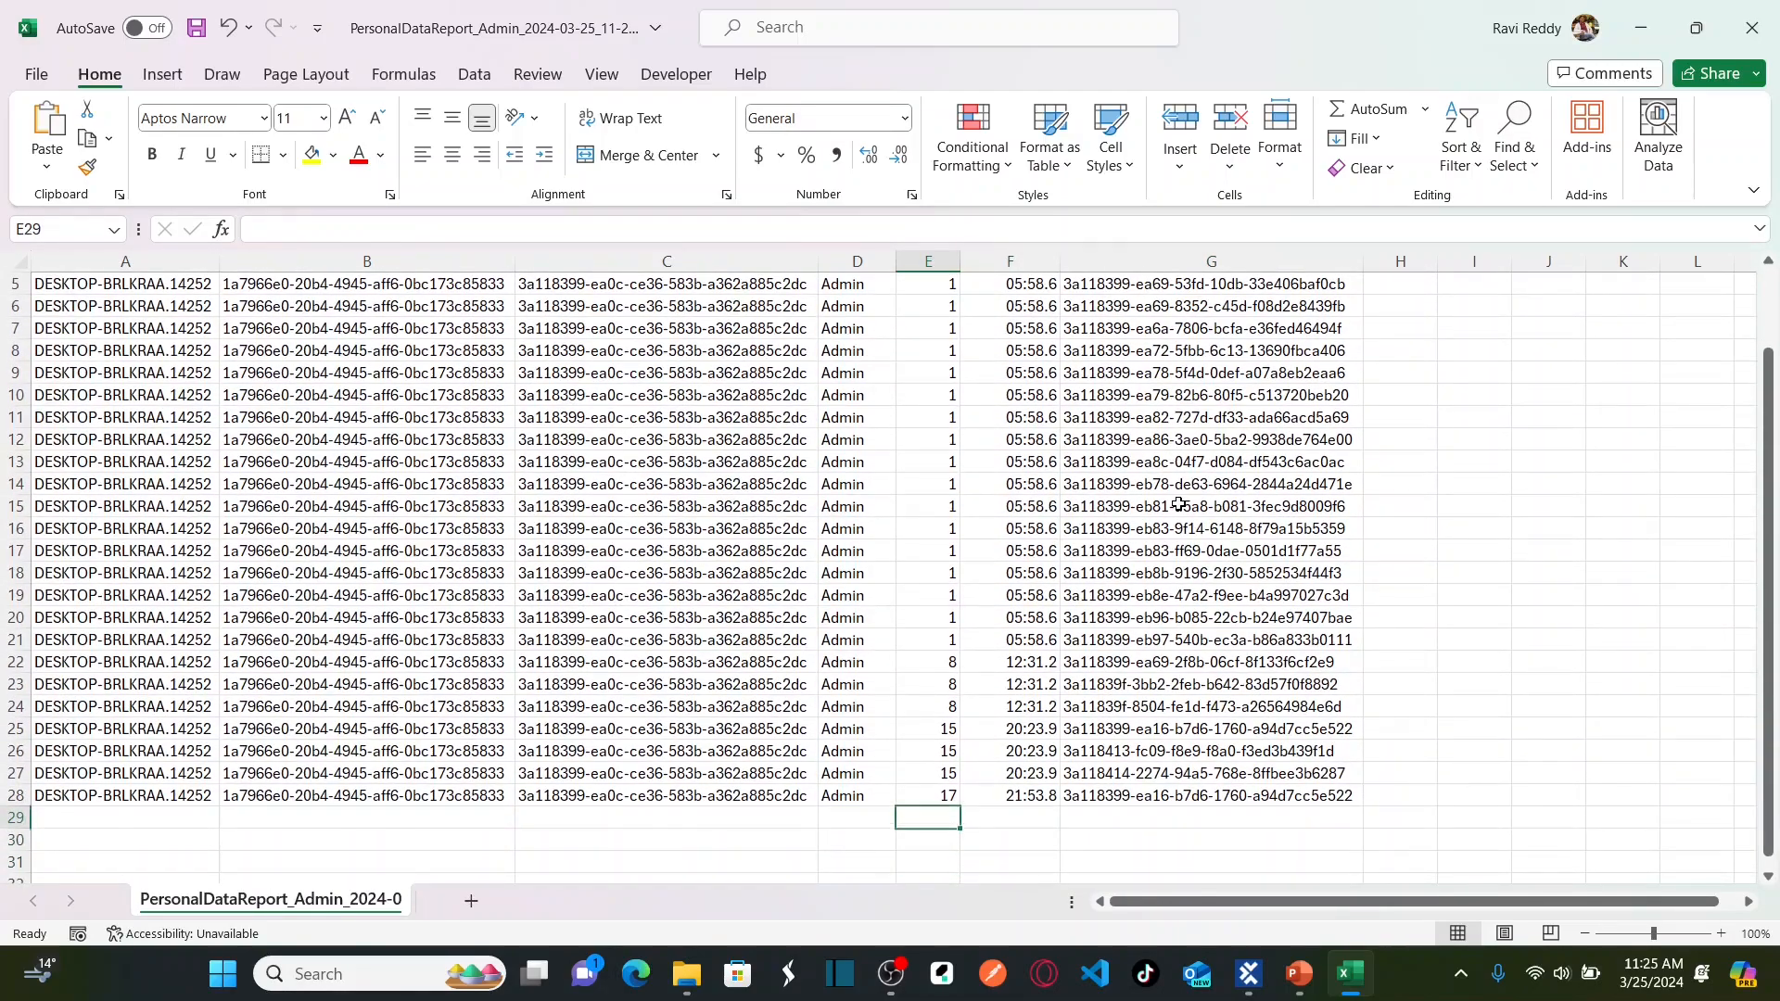
key("Up")
key("Down")
key("Down")
key("Down")
key("Right")
key("Right")
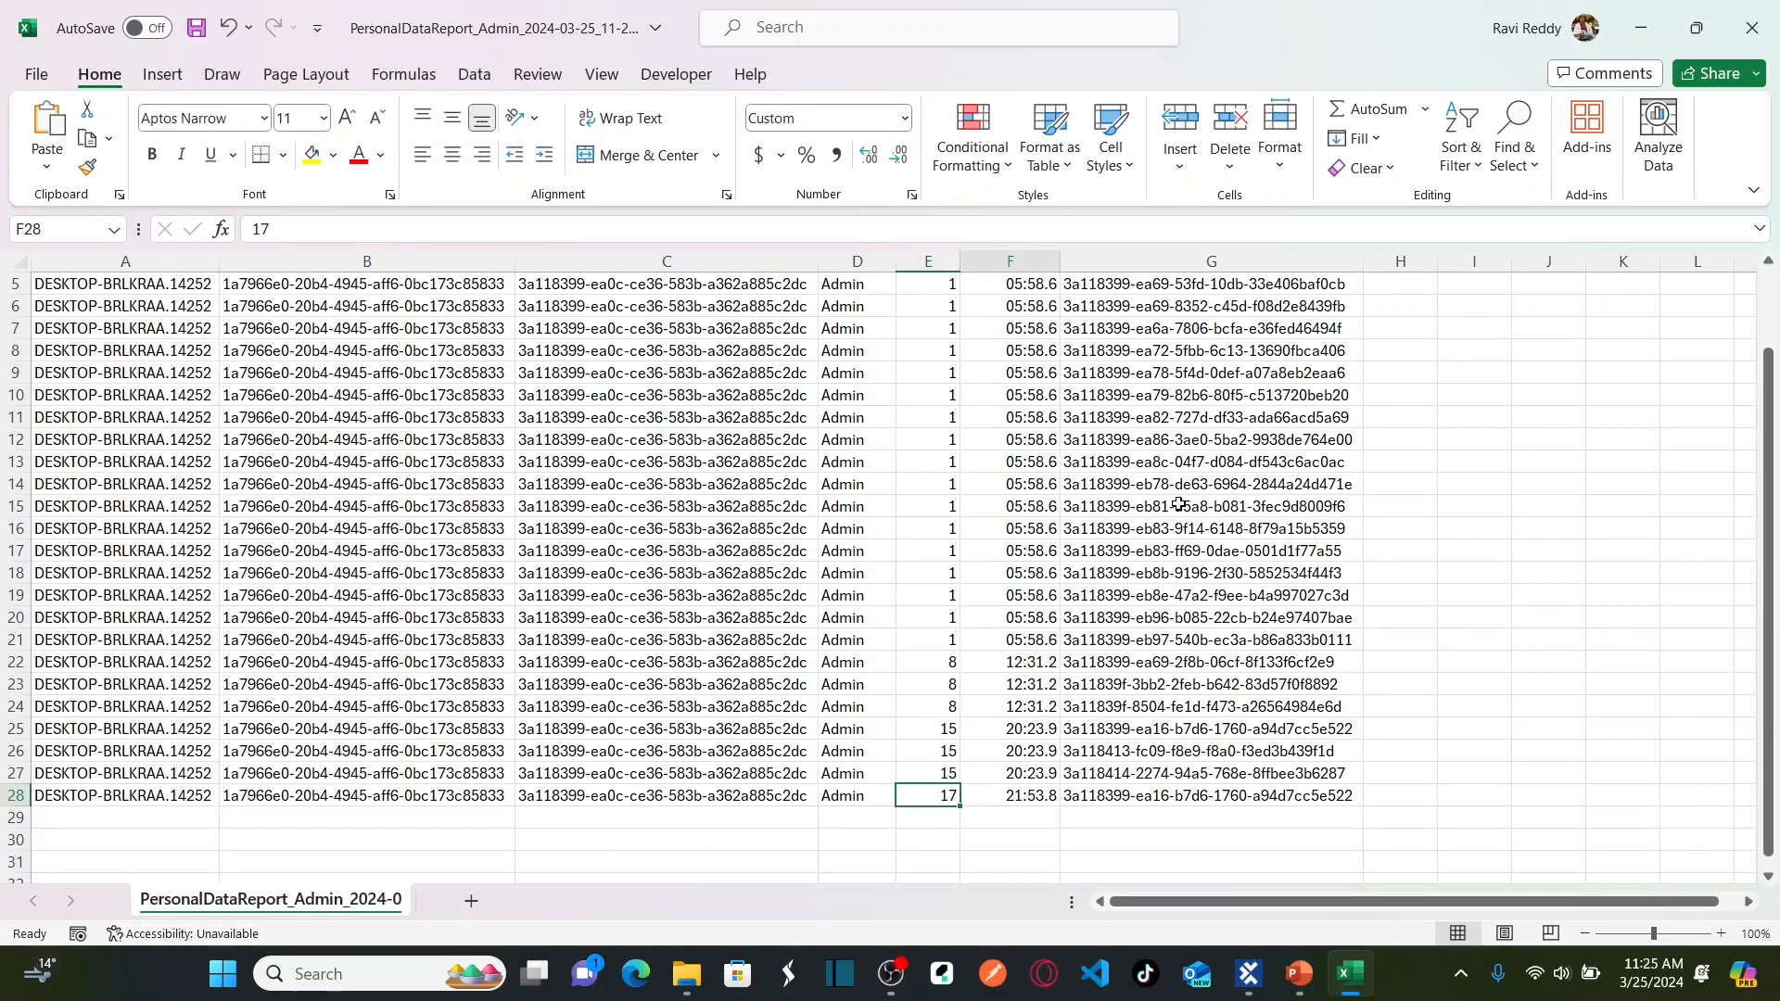
key("Right")
key("Up")
key("Left")
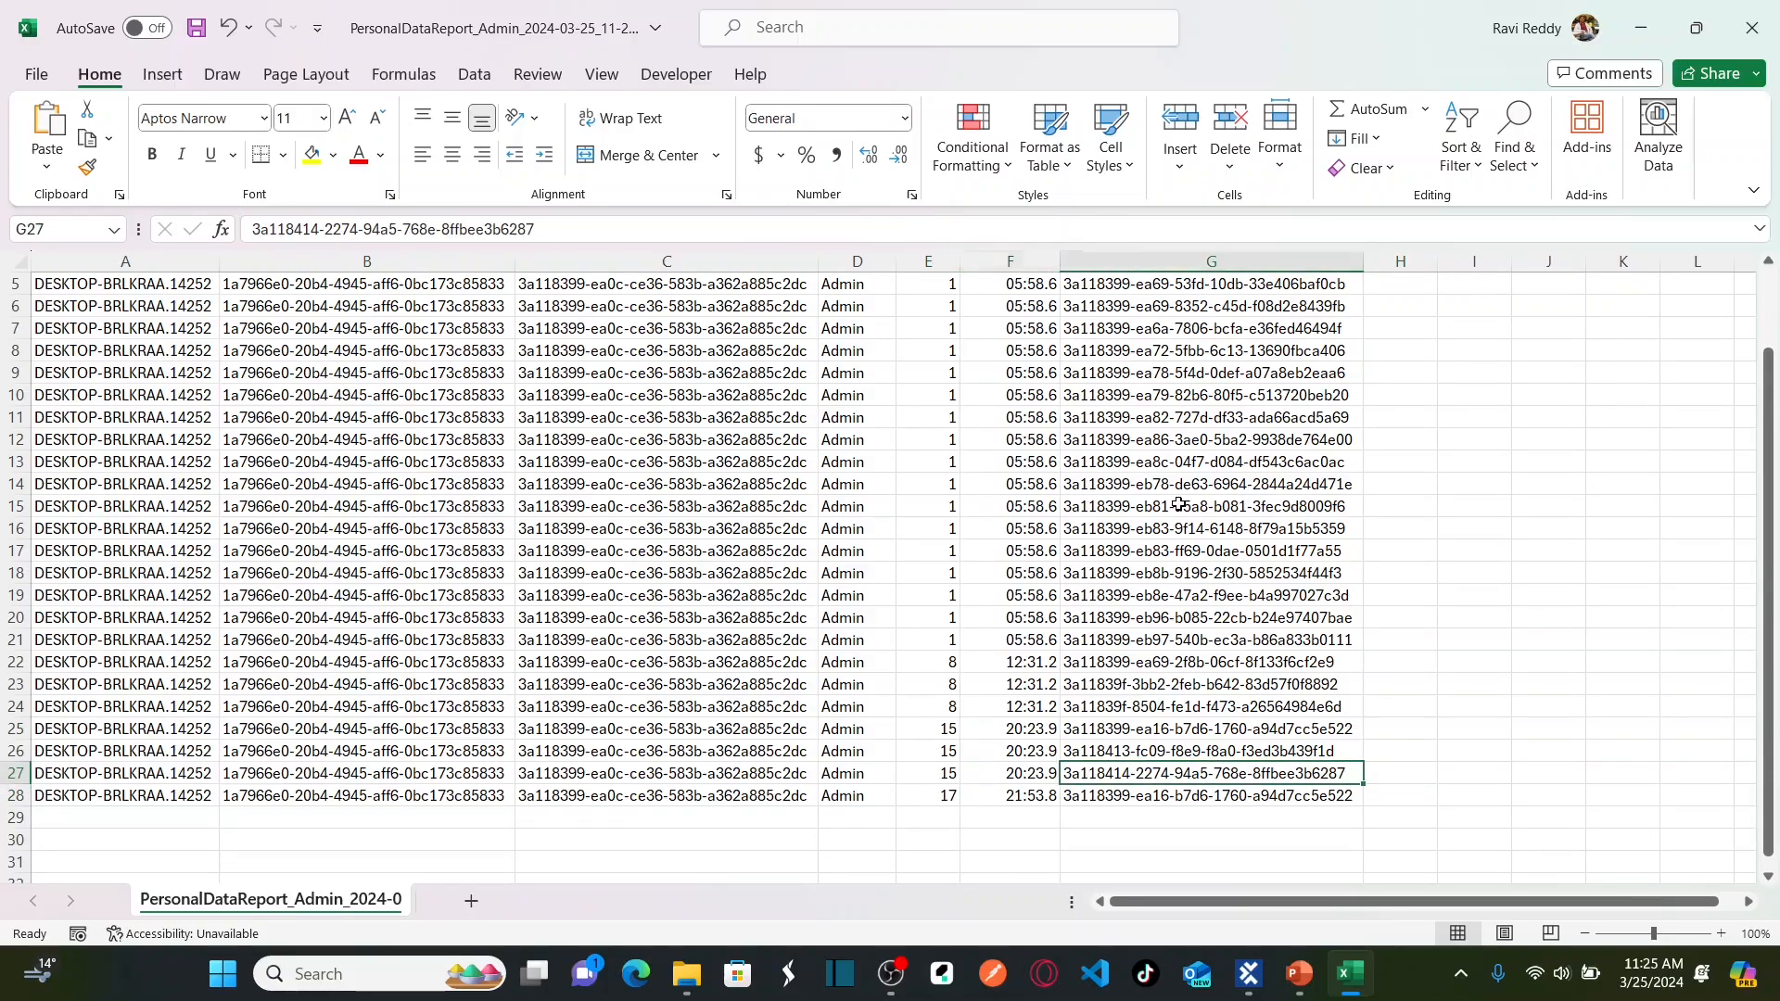
Step: Look through the MachineId column of the Admin report, from the last records back towards the first rows
key("Home")
key("Up")
key("Up")
key("Up")
key("Up")
key("Up")
key("Up")
key("Up")
key("Up")
key("Up")
key("Up")
key("Up")
key("Up")
key("Up")
key("Up")
key("Up")
key("Up")
key("Up")
key("Up")
key("Up")
key("Up")
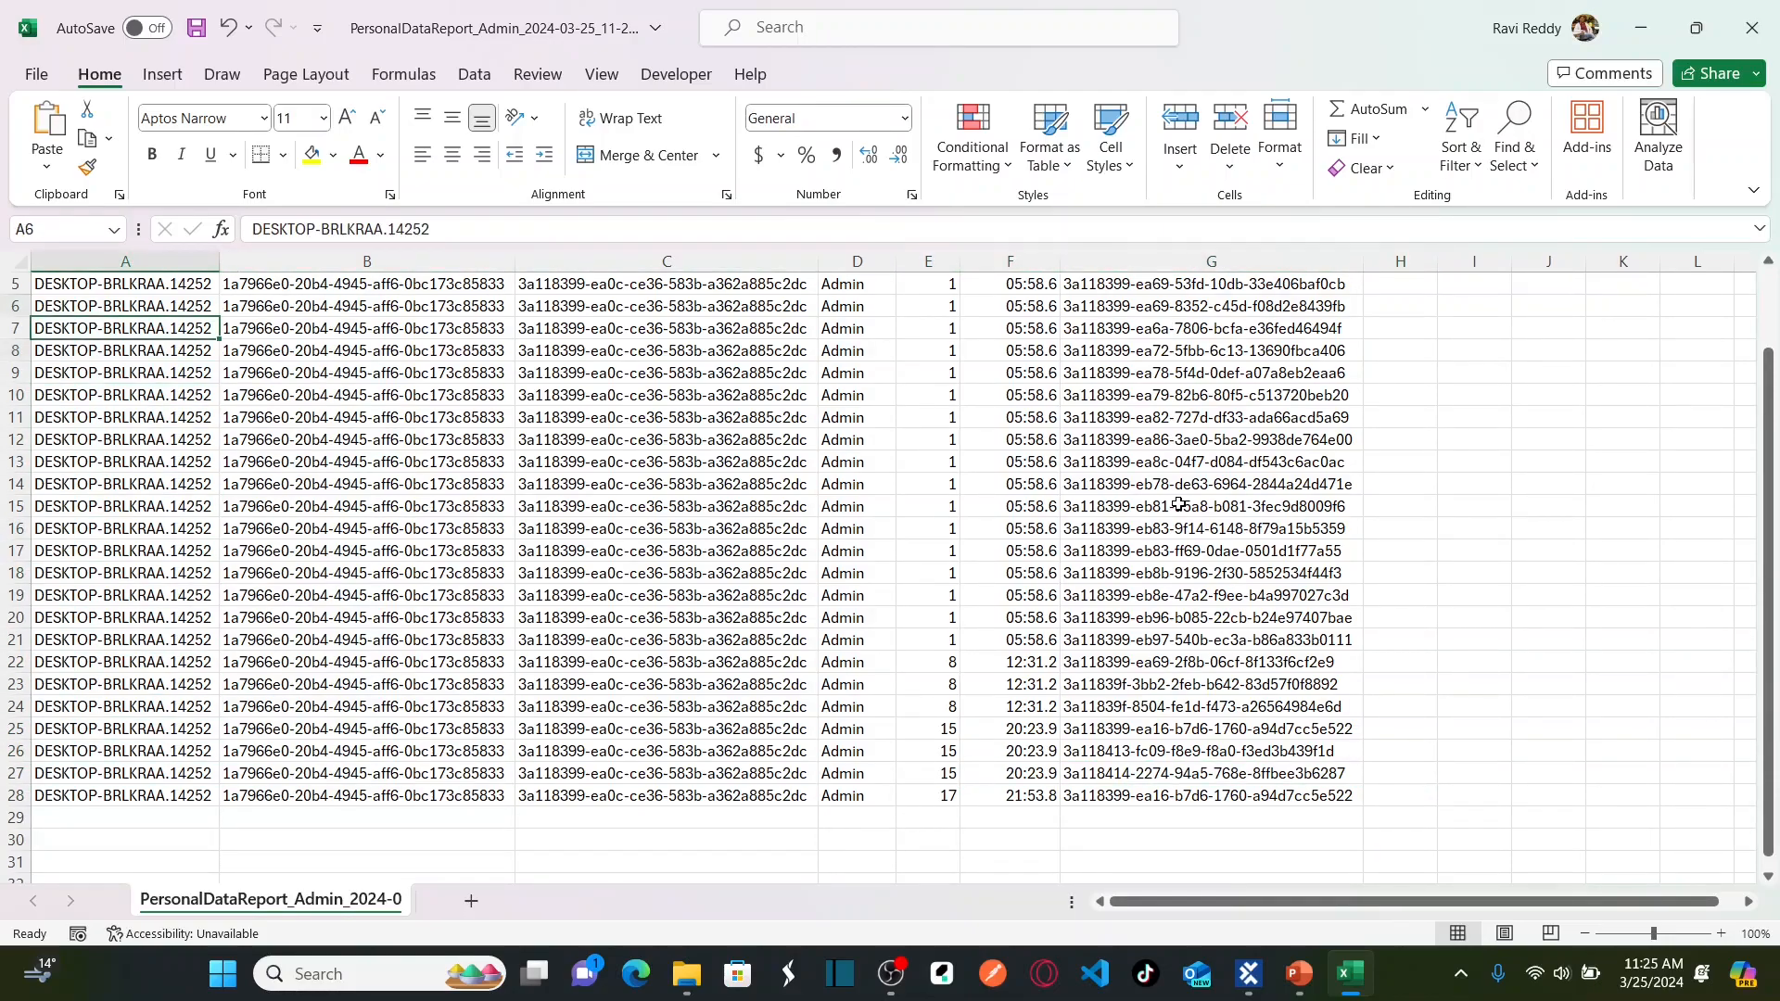
key("Down")
key("Down")
key("Down")
key("Down")
key("Down")
key("Down")
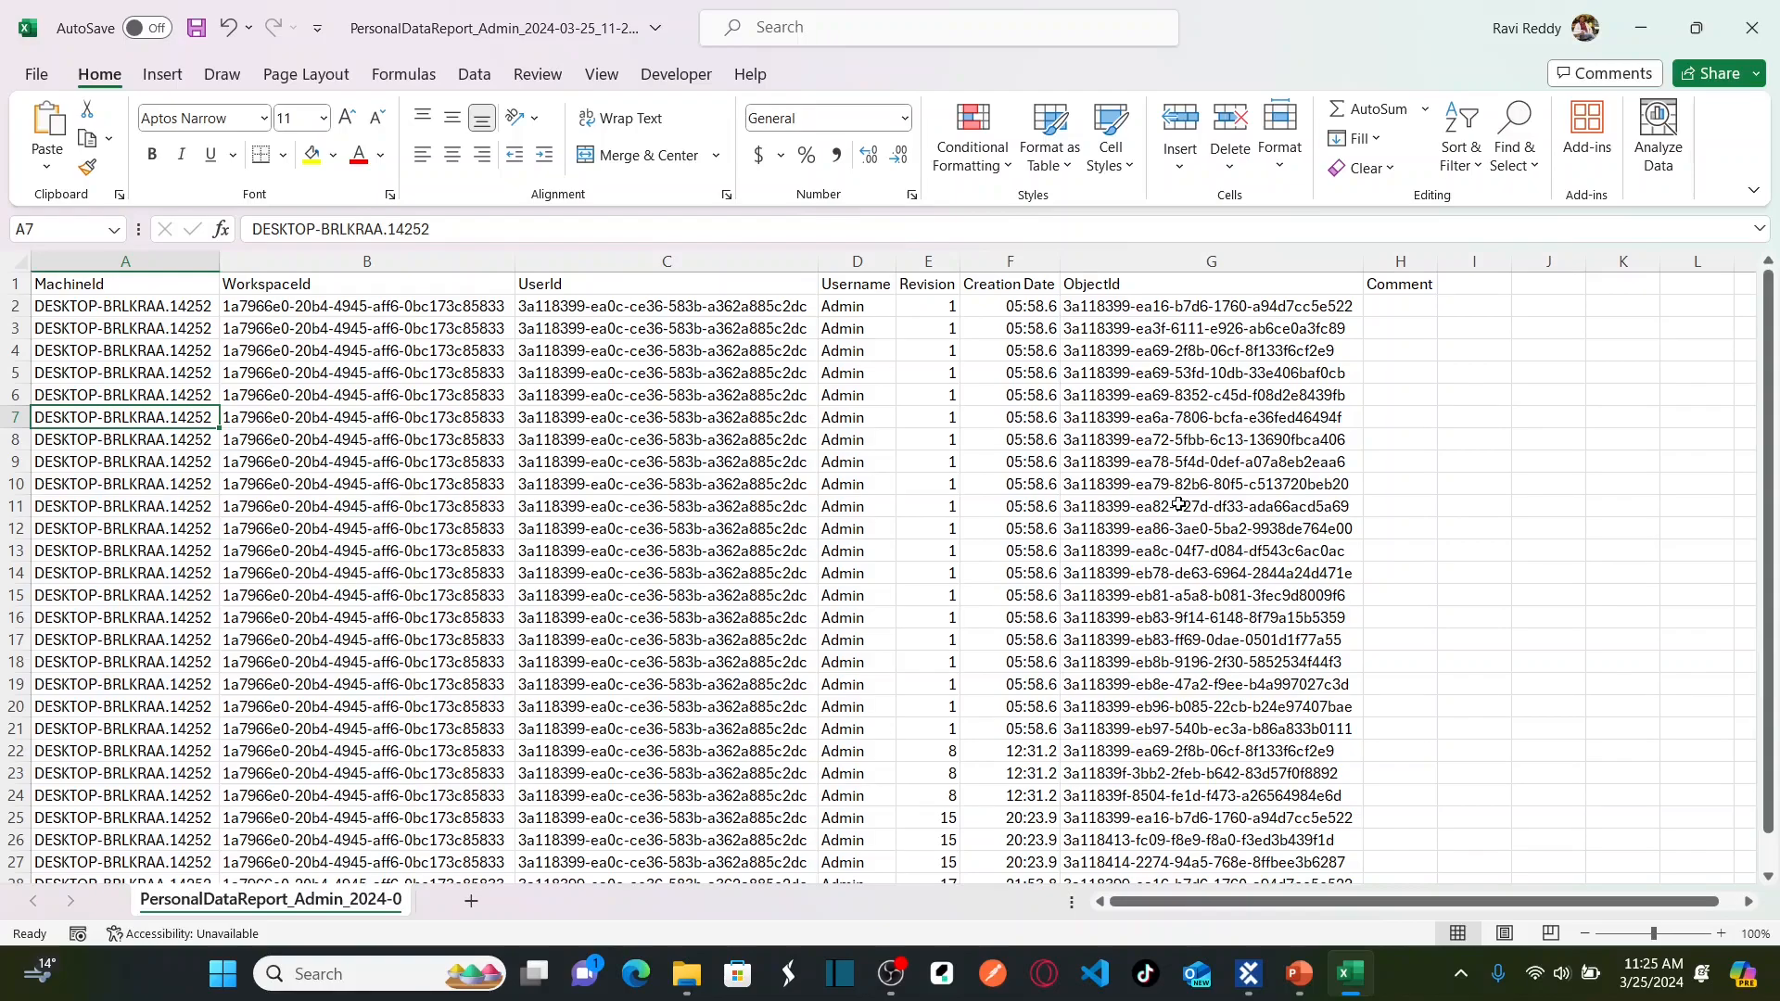
key("alt+Tab")
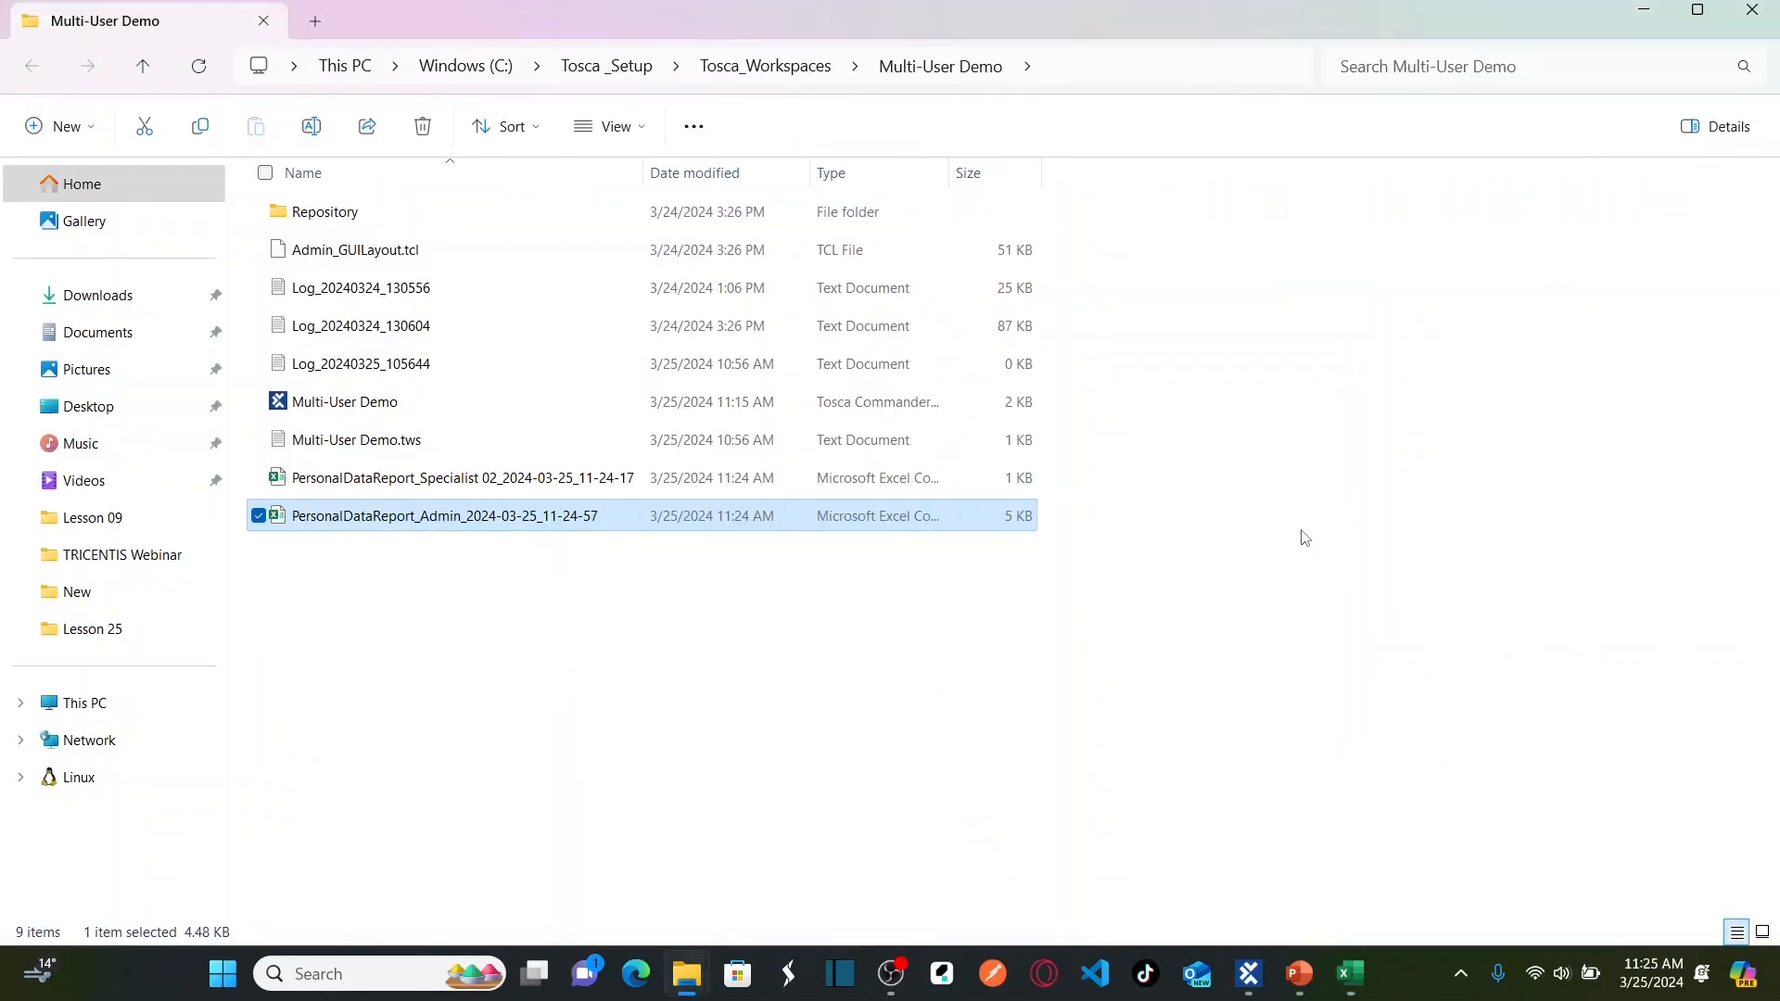
key("alt+Tab")
key("alt+Tab")
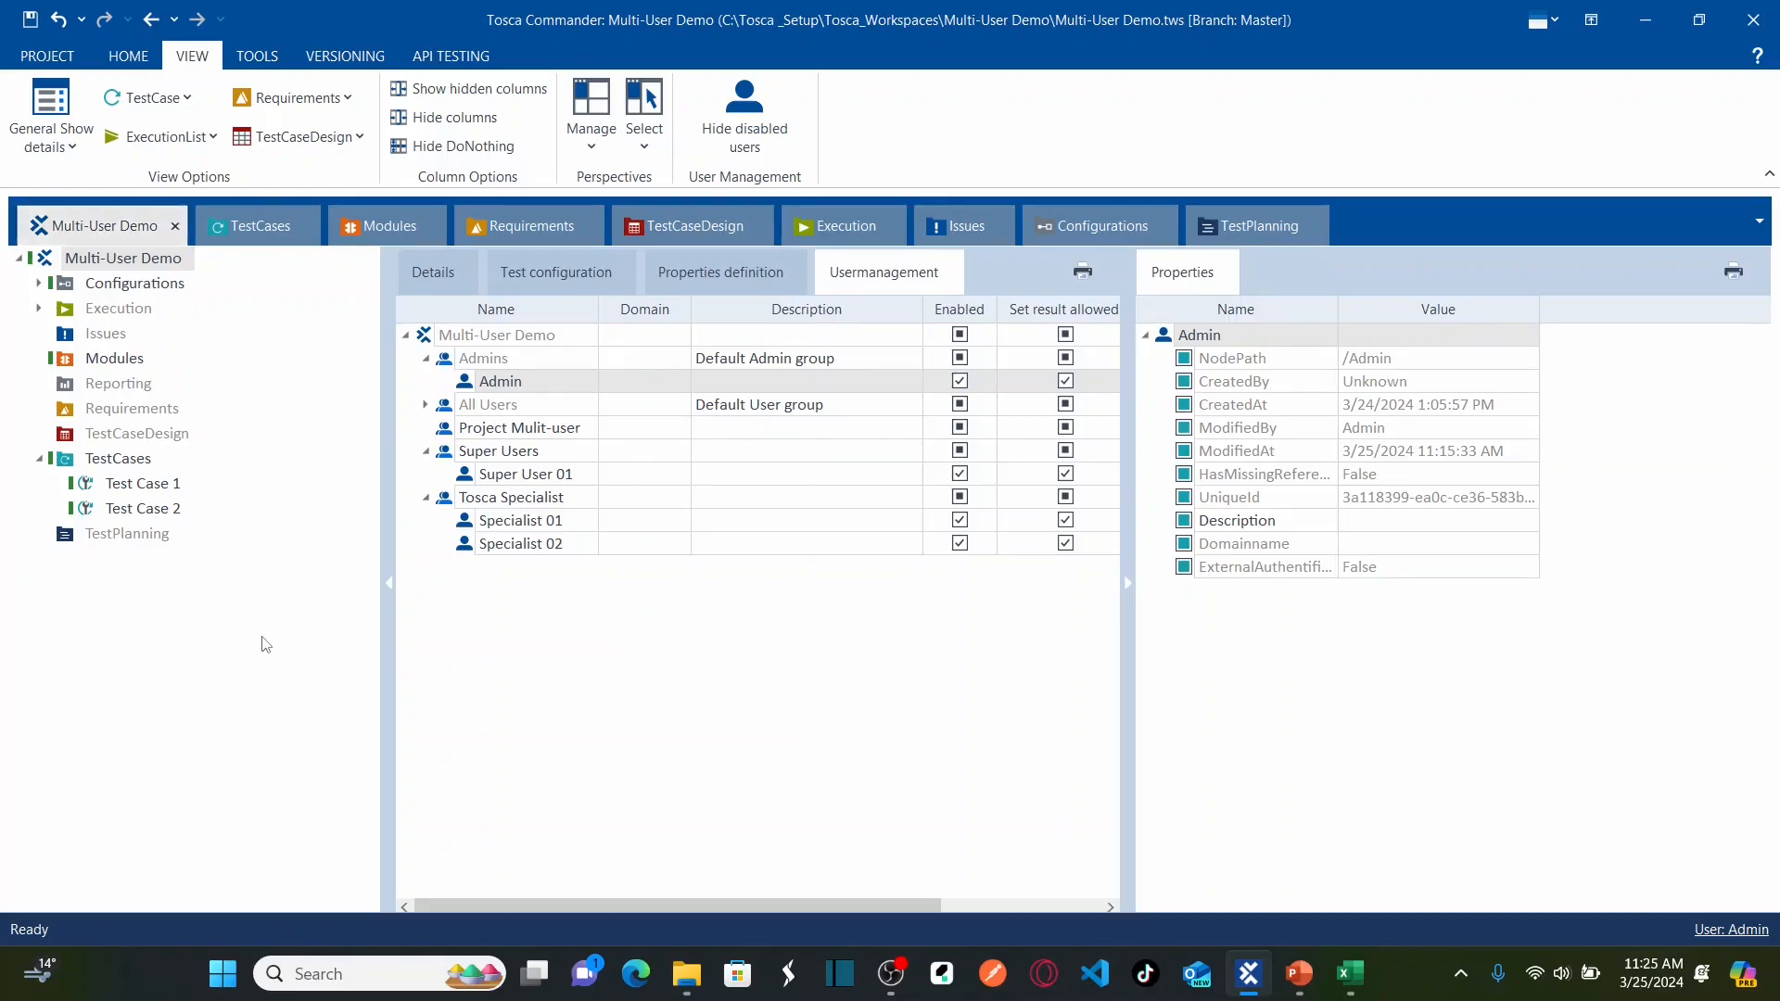
key("alt+Tab")
key("alt+Tab")
key("alt+Tab")
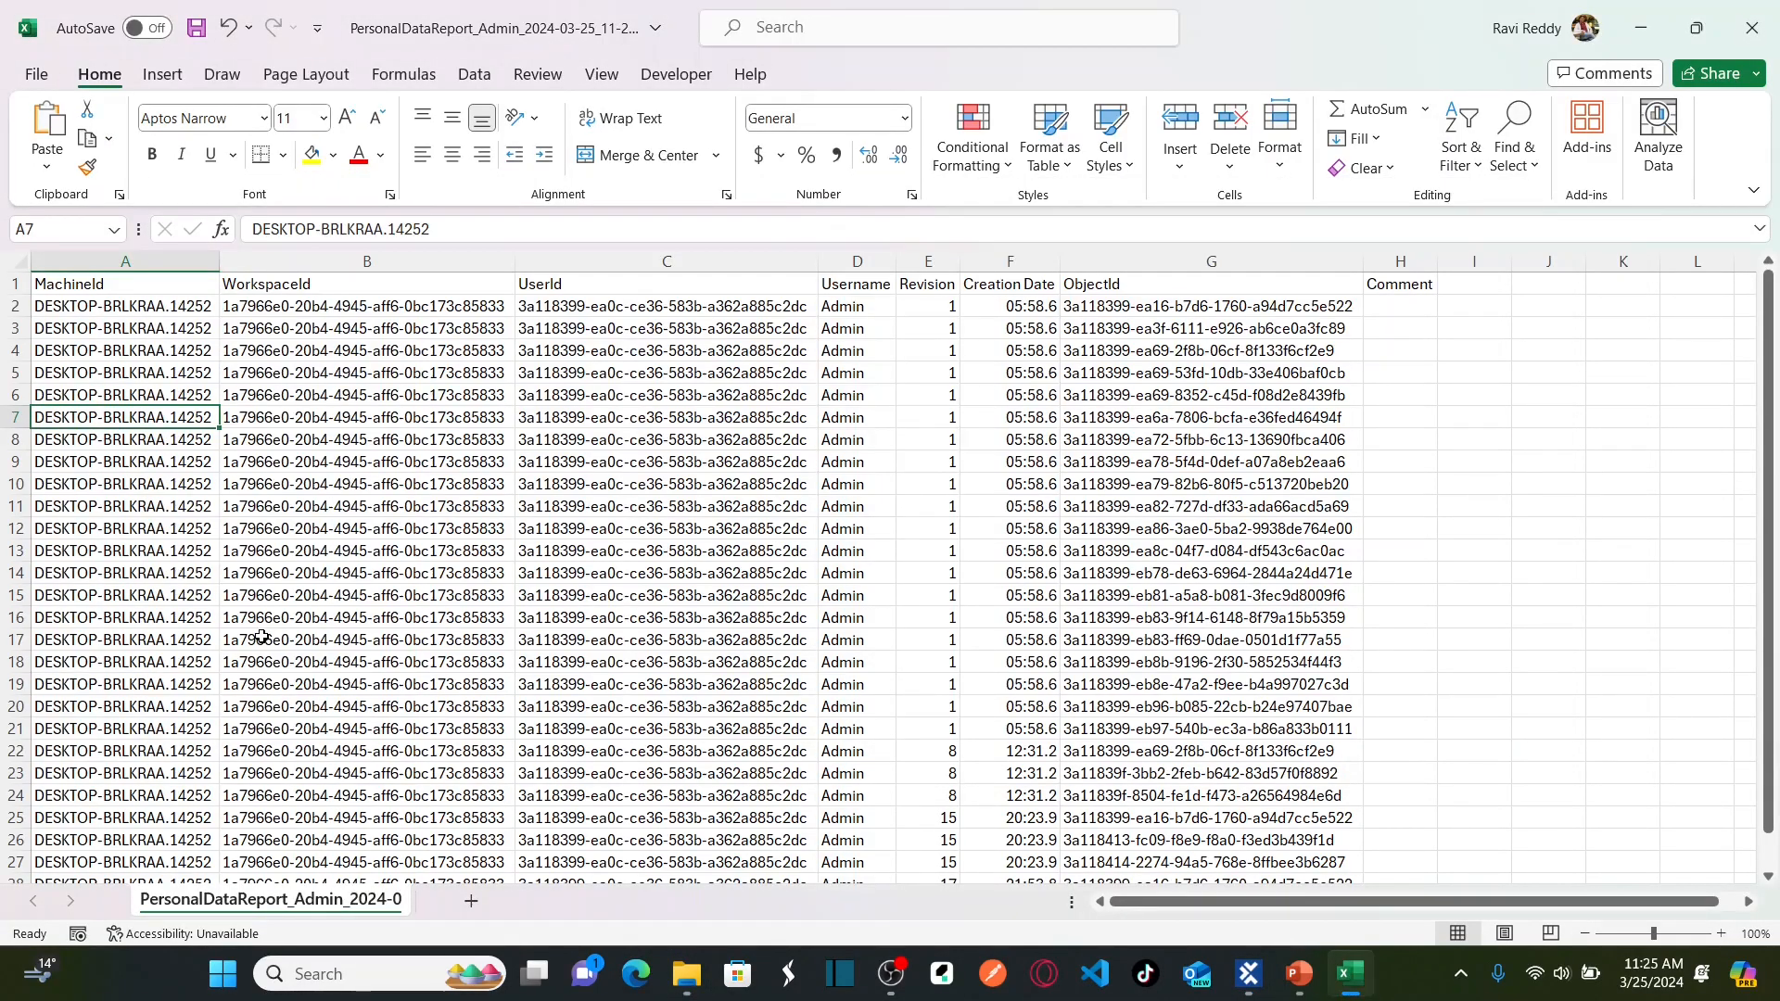
Step: Switch to the PowerPoint slide show and review the topic list on the Manage Users & User Groups slide
key("alt+Tab")
key("alt+Tab")
key("alt+Tab")
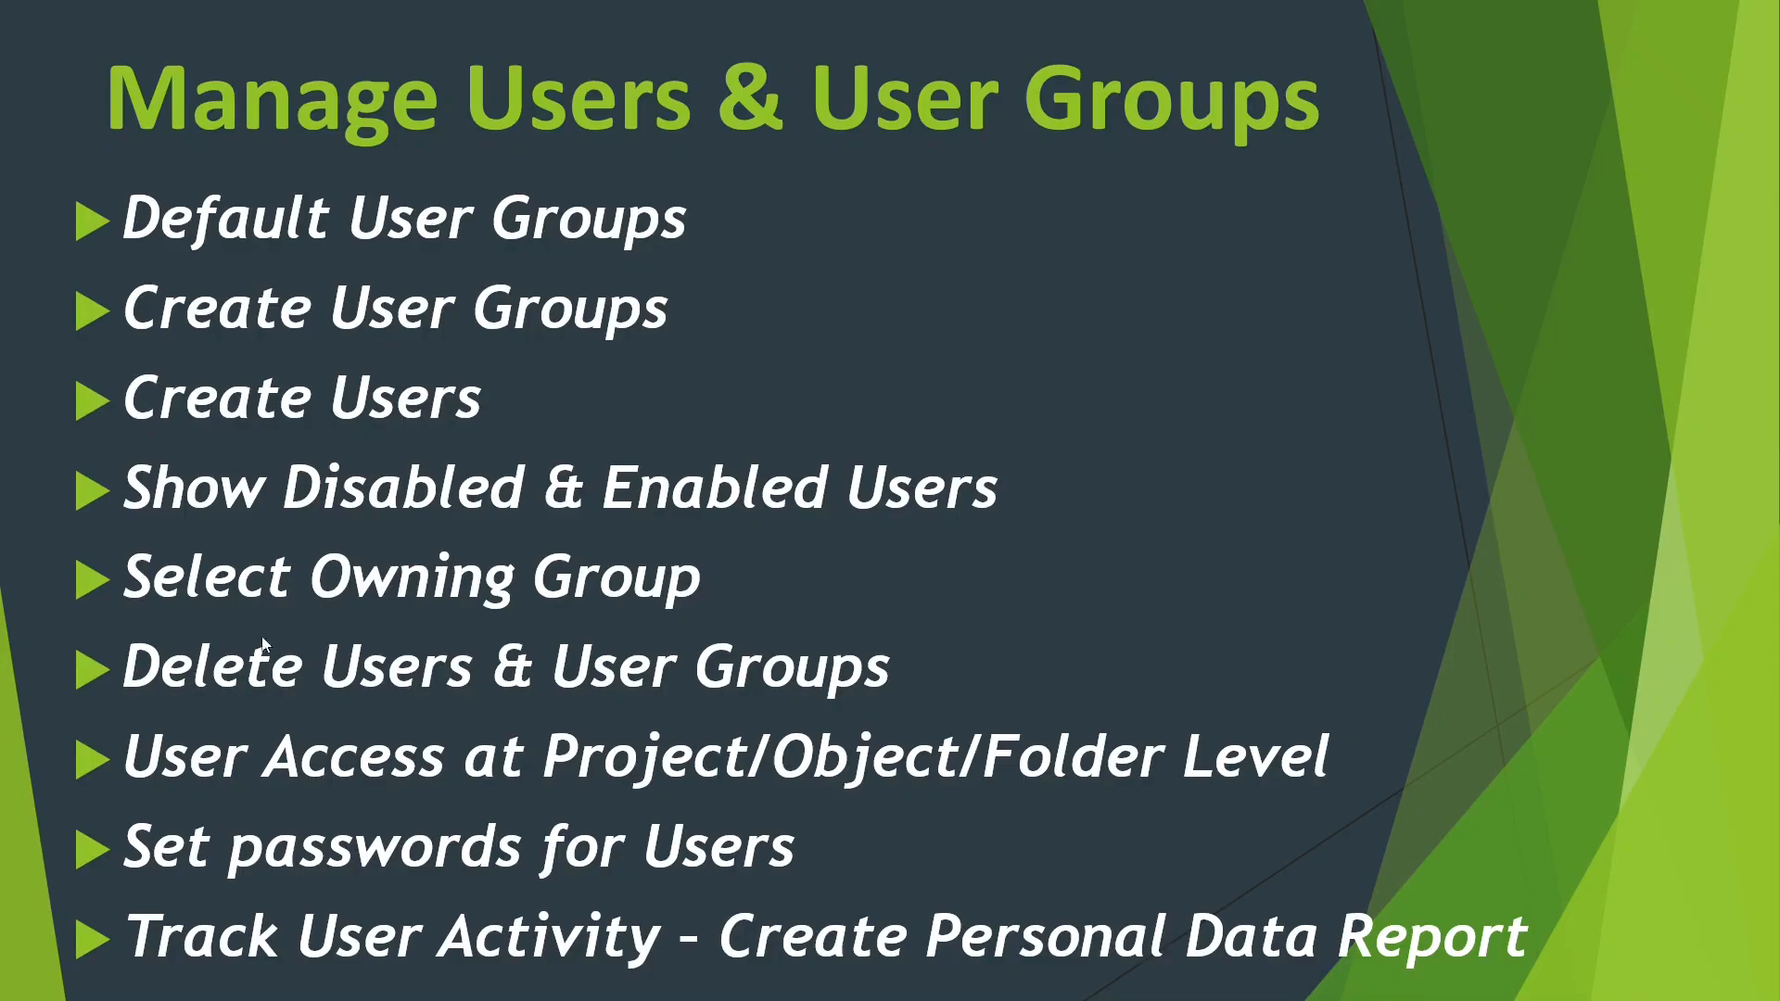
Step: Switch back to Tosca Commander and collapse the Properties pane beside the user management list to reveal its Level and Owning Group columns
key("alt+Tab")
key("alt+Tab")
key("alt+Tab")
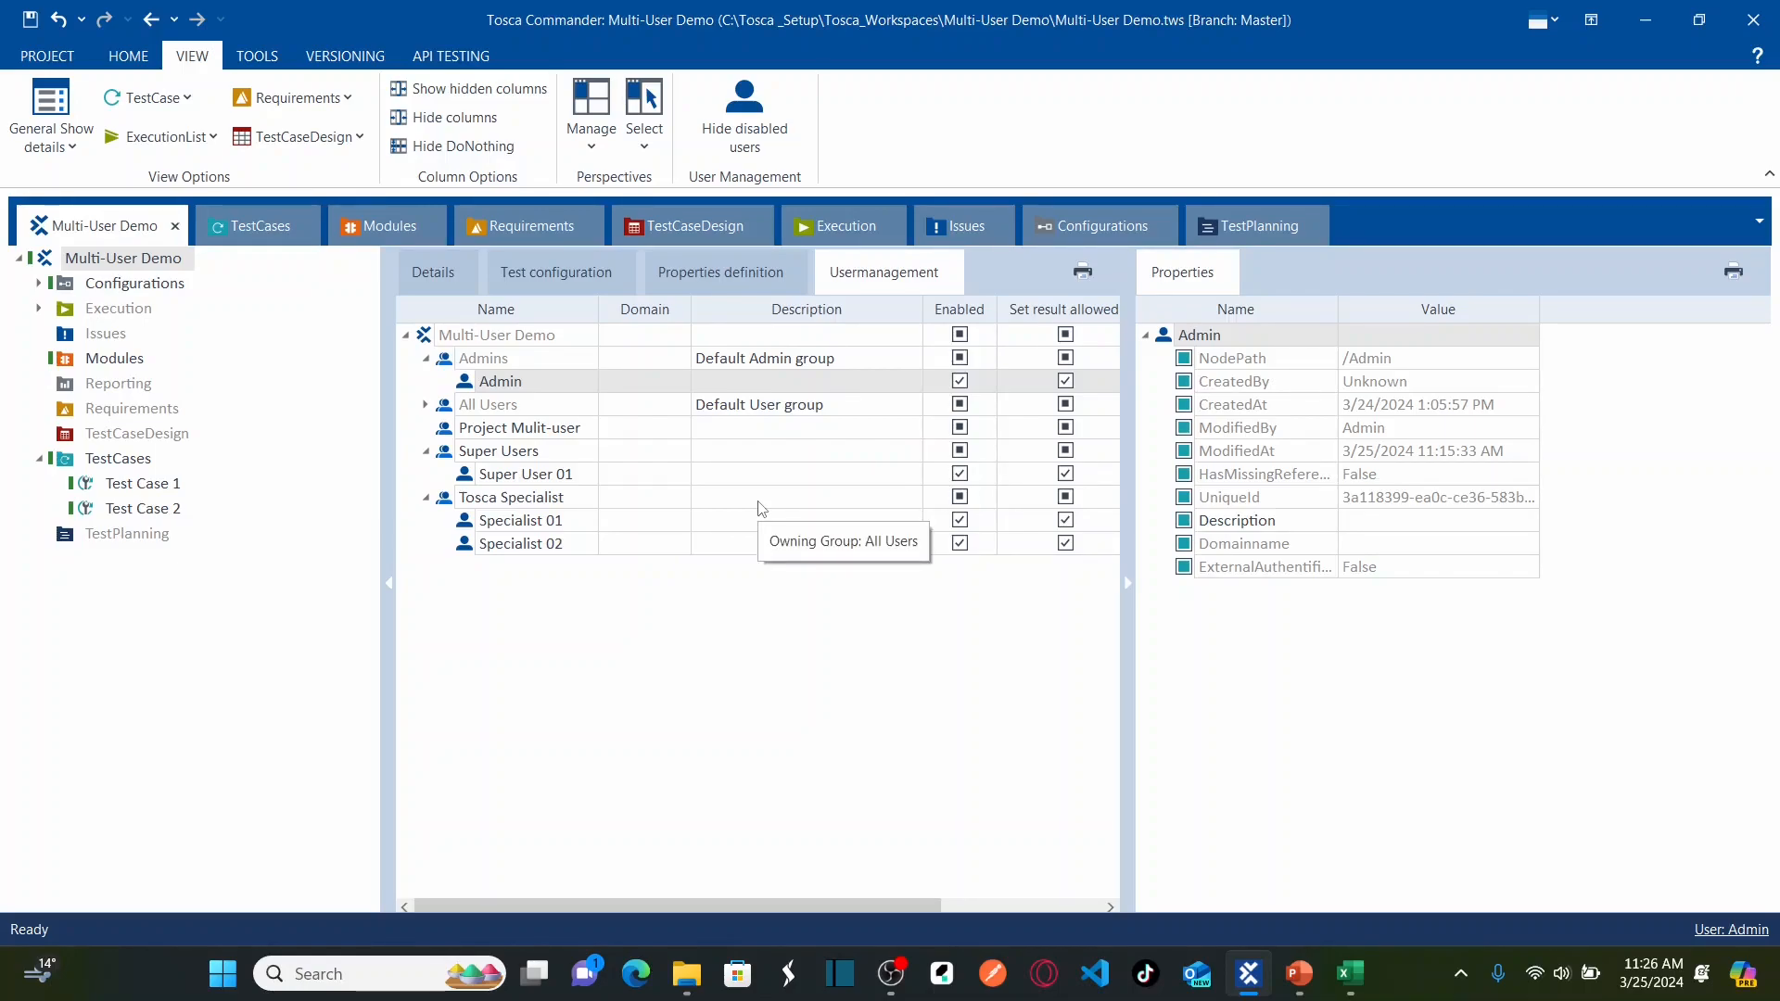
left_click(1129, 584)
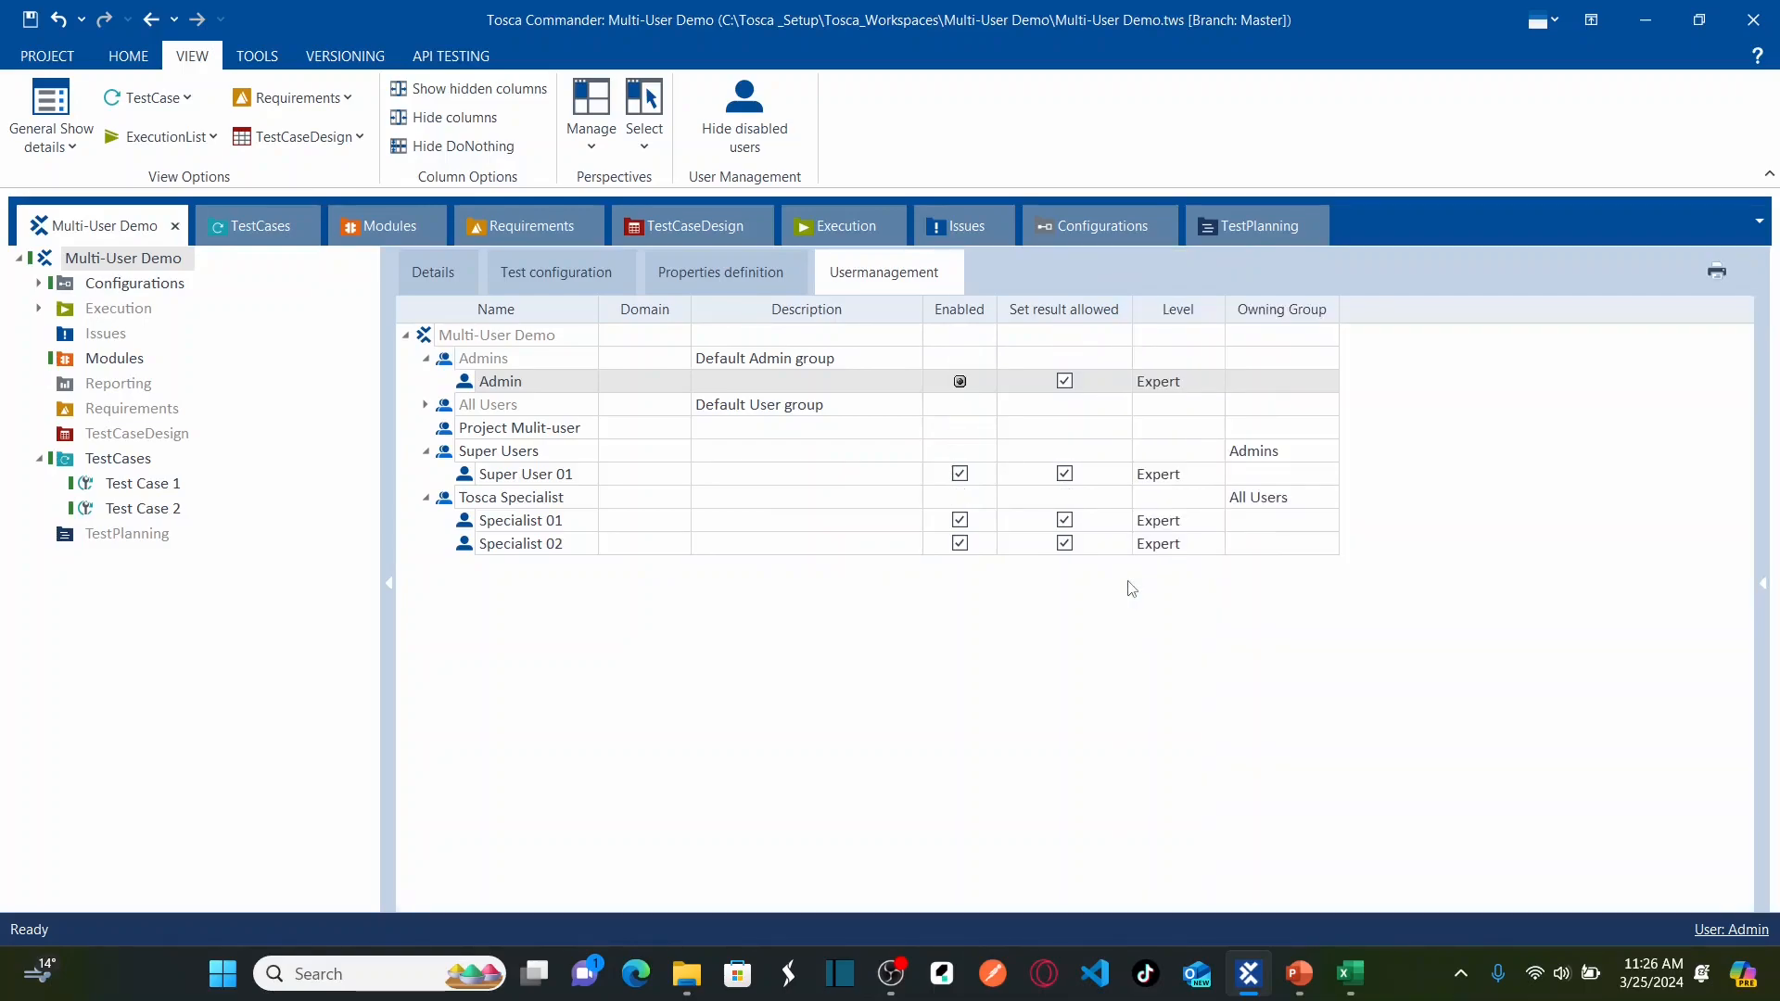